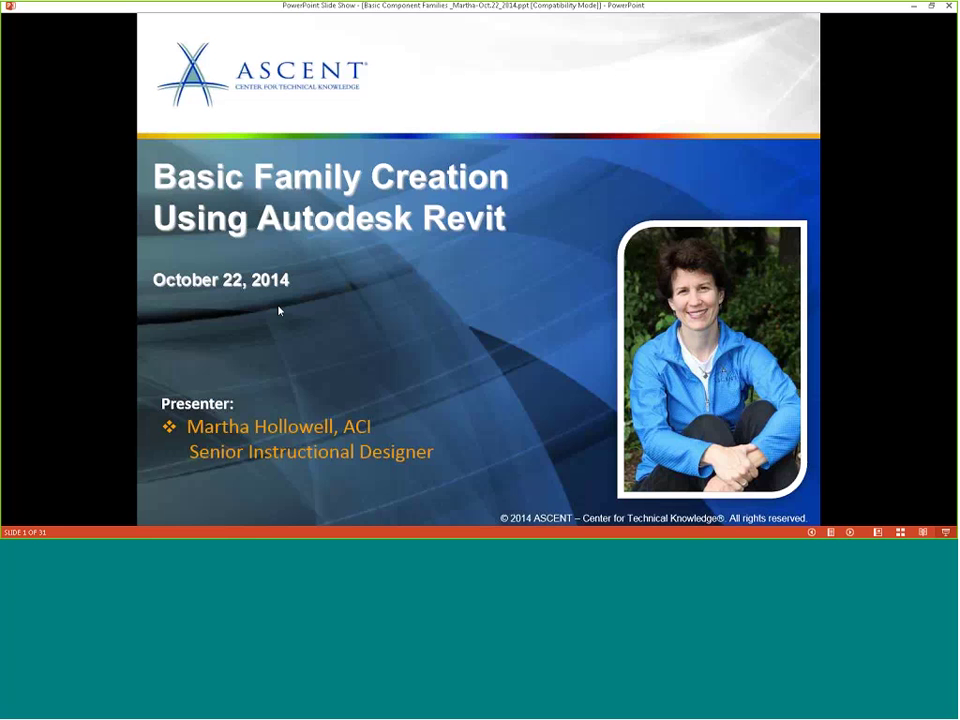
{"action": "key", "text": "Right"}
{"action": "key", "text": "Right"}
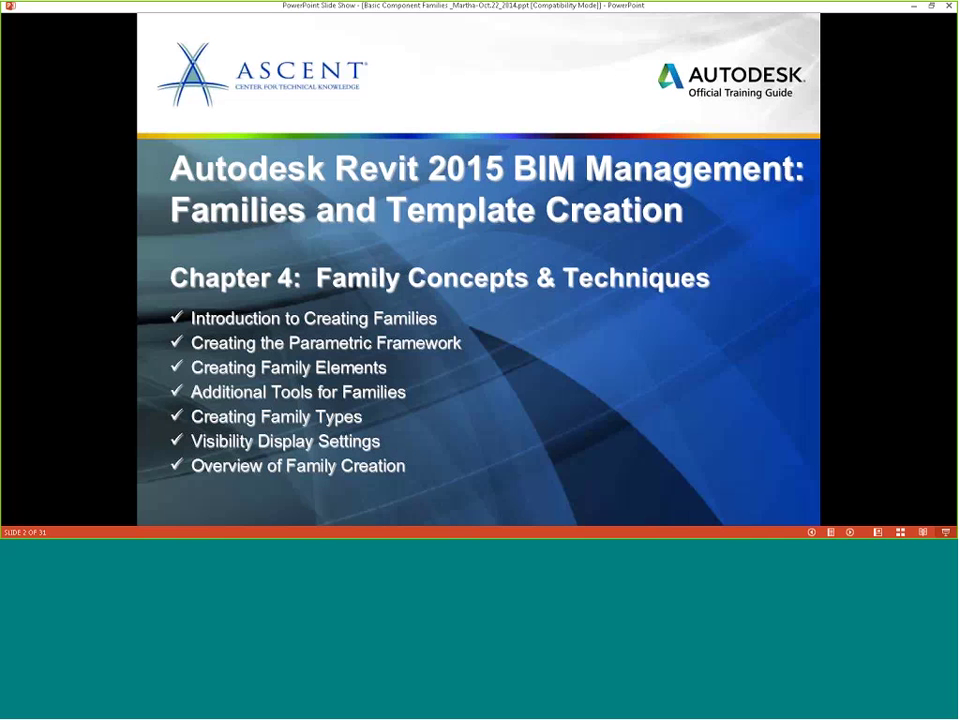
{"action": "key", "text": "Right"}
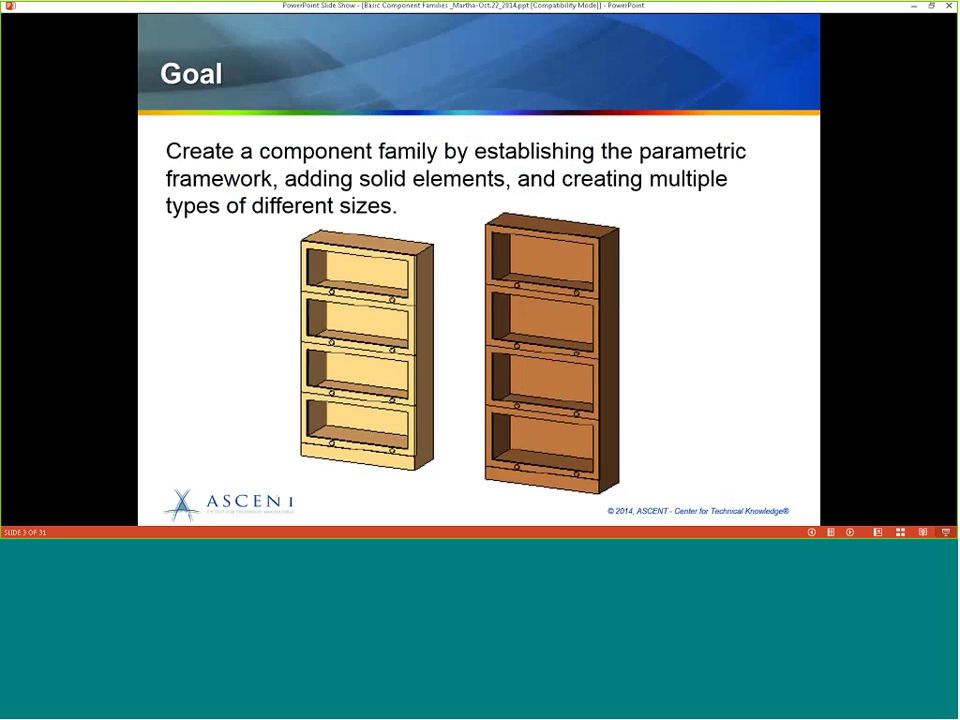
{"action": "key", "text": "Right"}
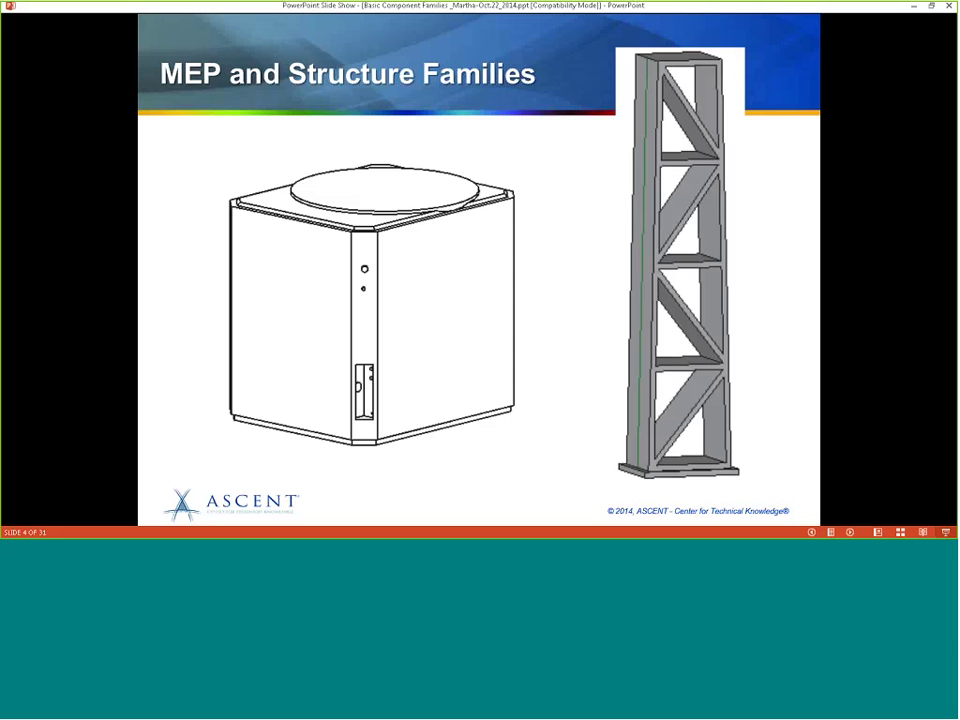
{"action": "key", "text": "Right"}
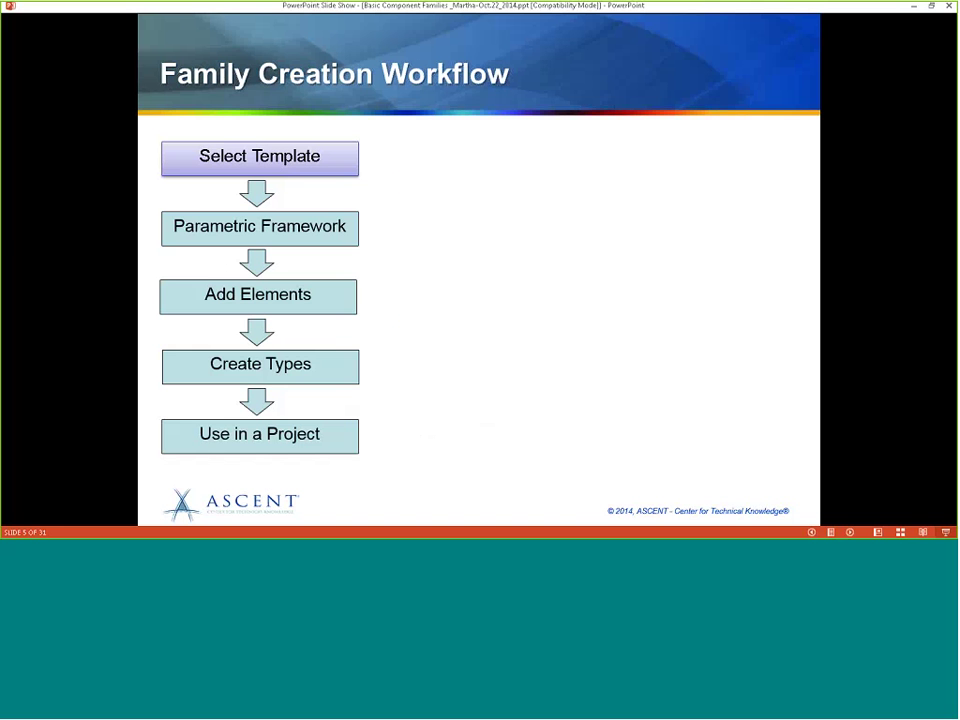
{"action": "key", "text": "space"}
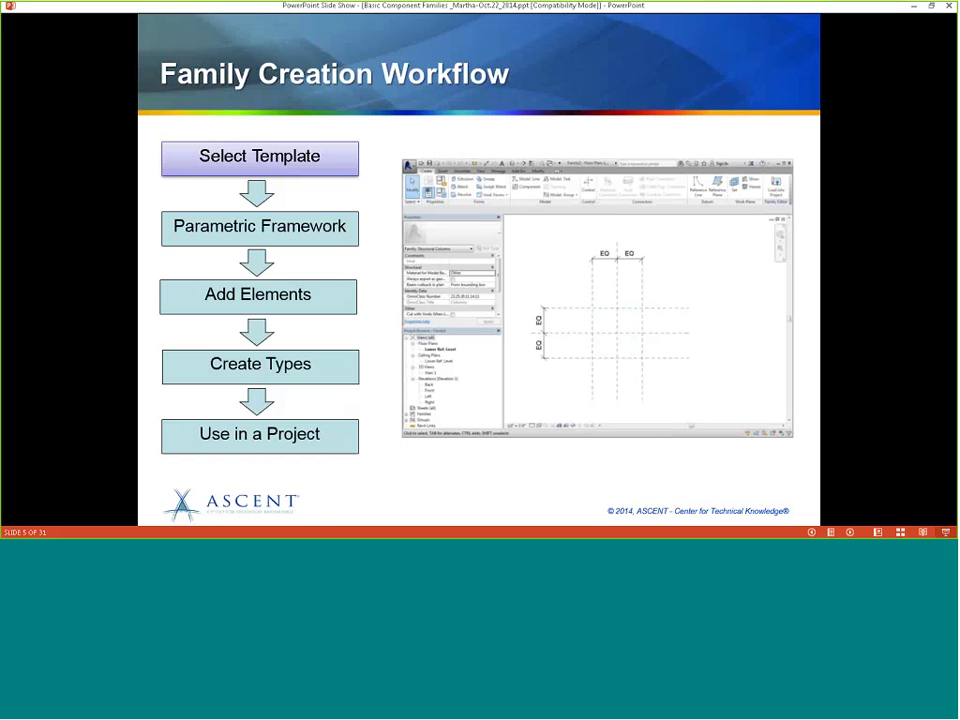
Step: Switch to Revit and start a new family to bring up the list of family templates
{"action": "key", "text": "alt+Tab"}
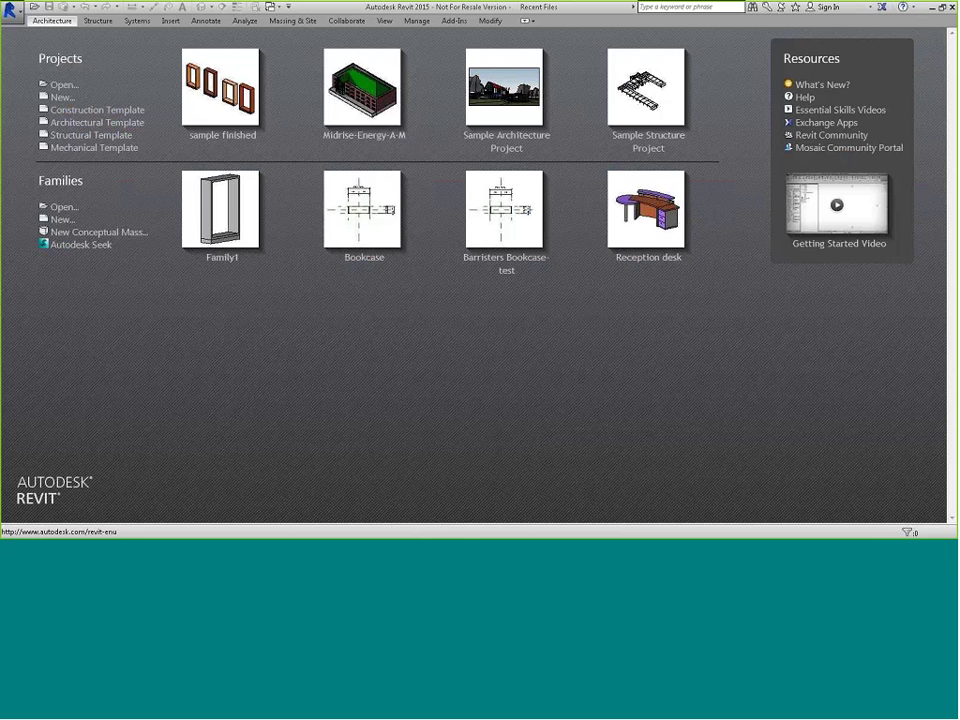
{"action": "left_click", "coordinate": [60, 219]}
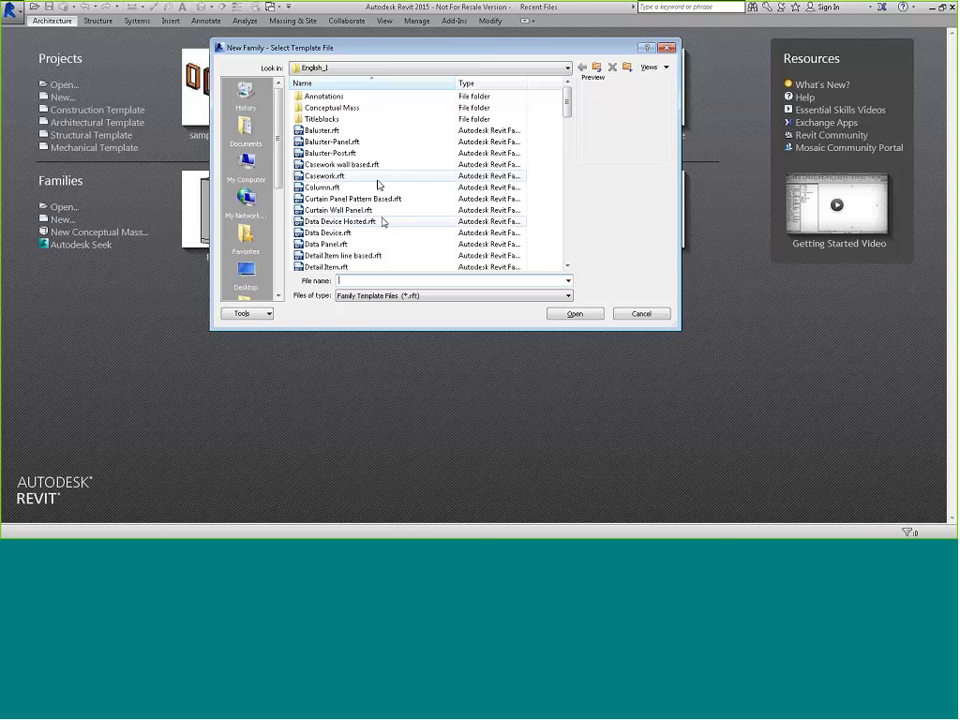
{"action": "key", "text": "Down"}
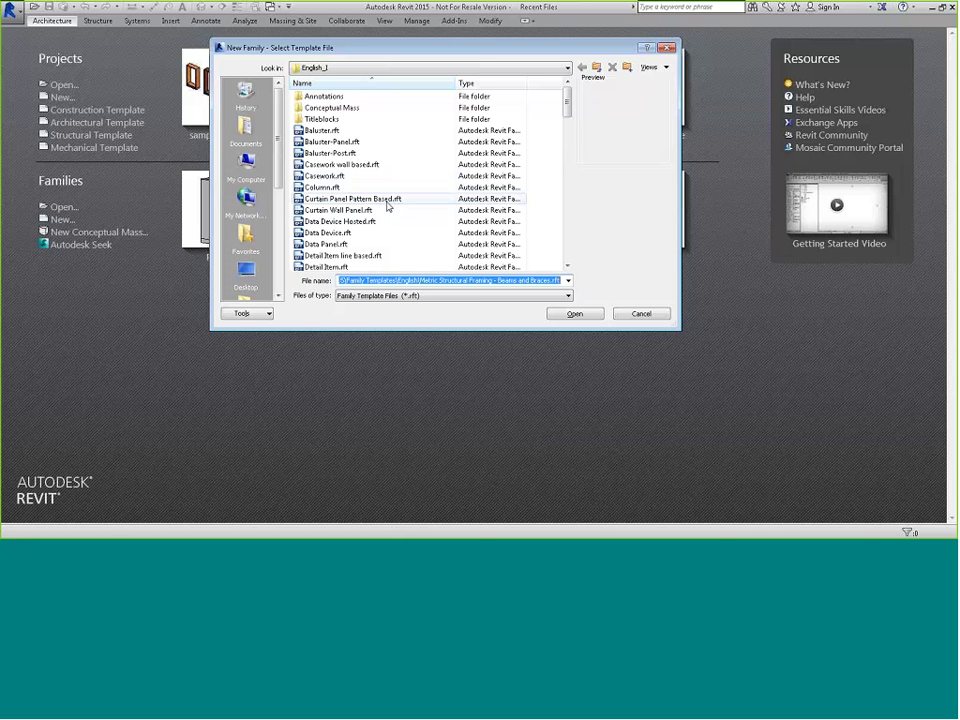
Step: Browse the family templates and preview examples such as Furniture System and the roof, line, floor, face and ceiling based Generic Models
{"action": "left_click", "coordinate": [385, 198]}
{"action": "scroll", "coordinate": [388, 208], "scroll_direction": "down", "scroll_amount": 5}
{"action": "left_click", "coordinate": [385, 221]}
{"action": "scroll", "coordinate": [348, 245], "scroll_direction": "down", "scroll_amount": 1}
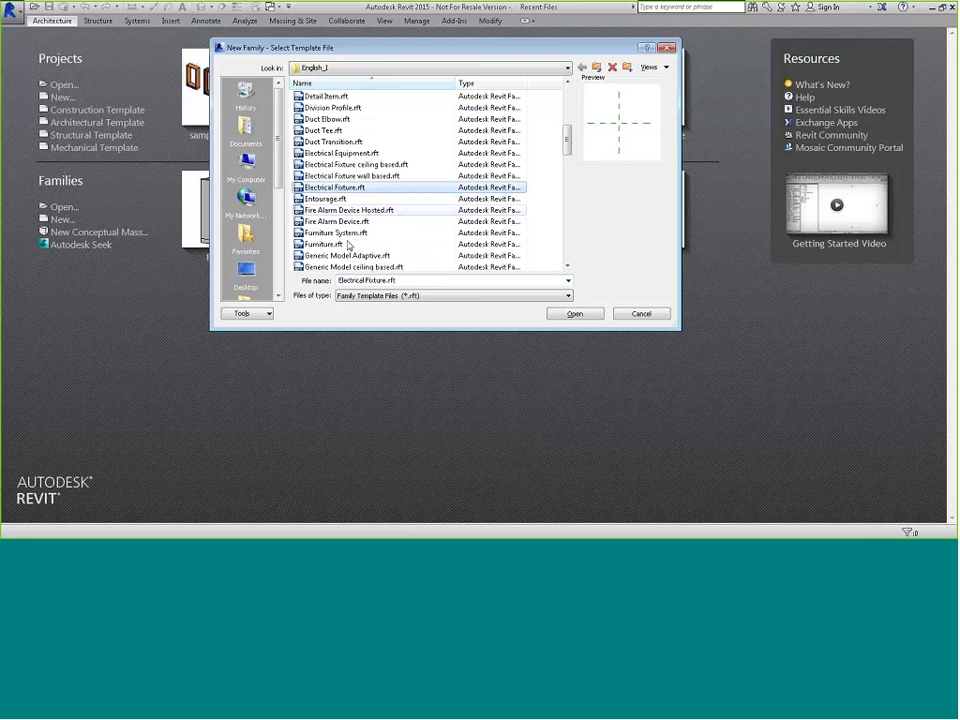
{"action": "left_click", "coordinate": [340, 233]}
{"action": "scroll", "coordinate": [350, 238], "scroll_direction": "down", "scroll_amount": 3}
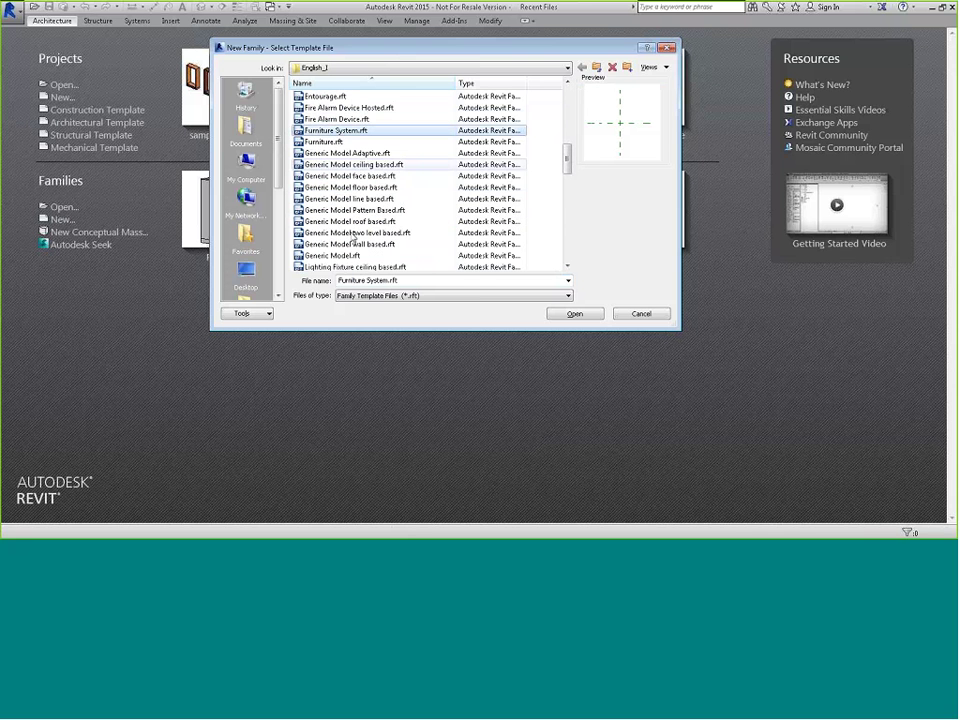
{"action": "scroll", "coordinate": [353, 238], "scroll_direction": "down", "scroll_amount": 1}
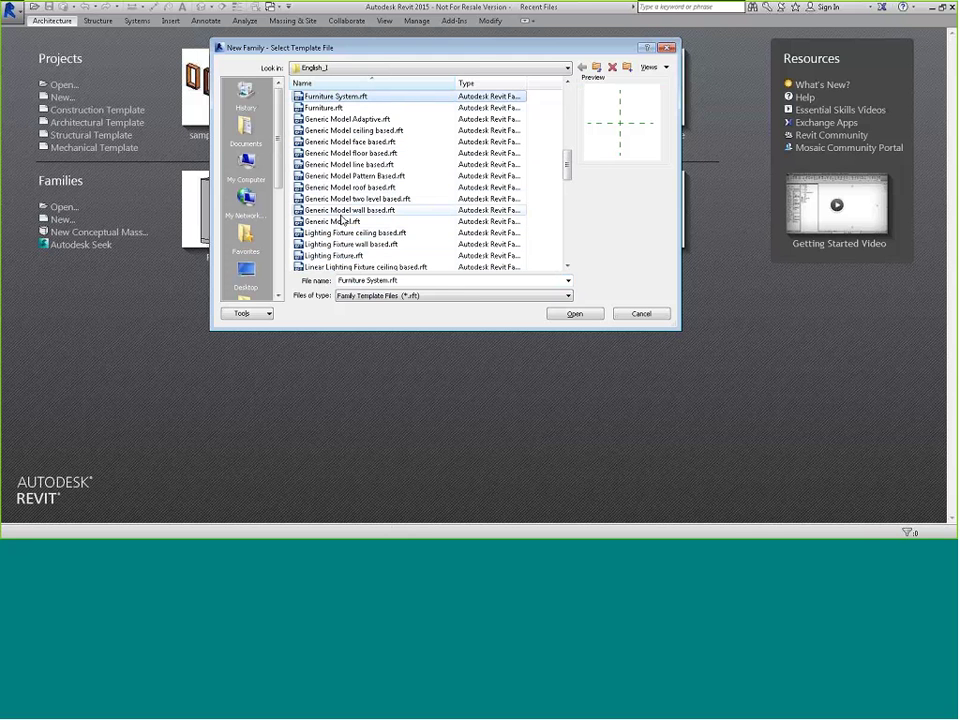
{"action": "left_click", "coordinate": [355, 187]}
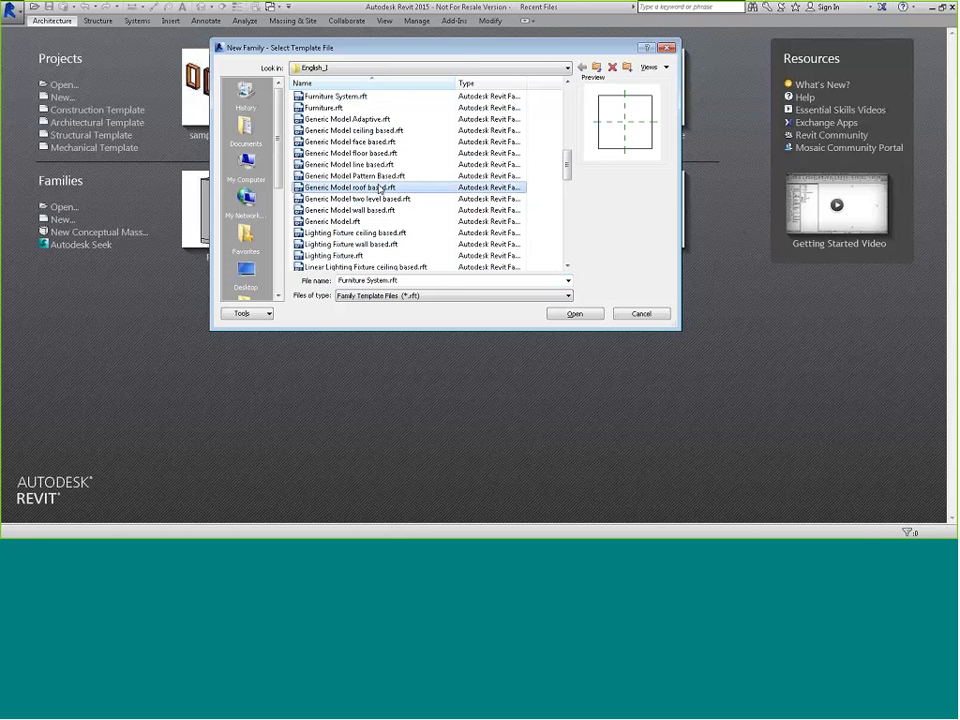
{"action": "left_click", "coordinate": [371, 164]}
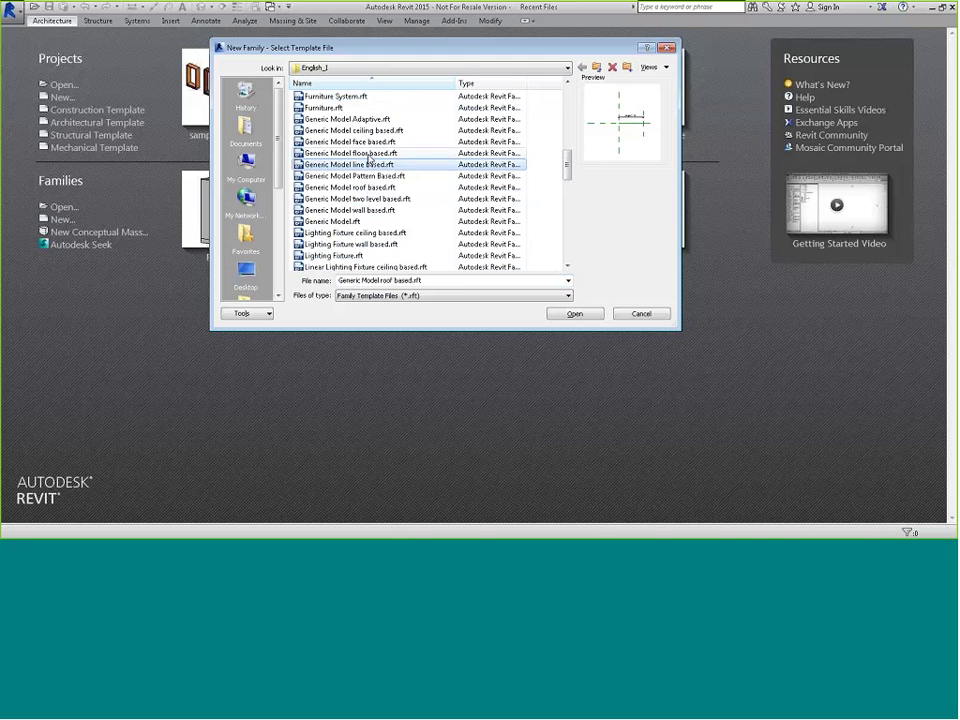
{"action": "left_click", "coordinate": [369, 153]}
{"action": "left_click", "coordinate": [370, 144]}
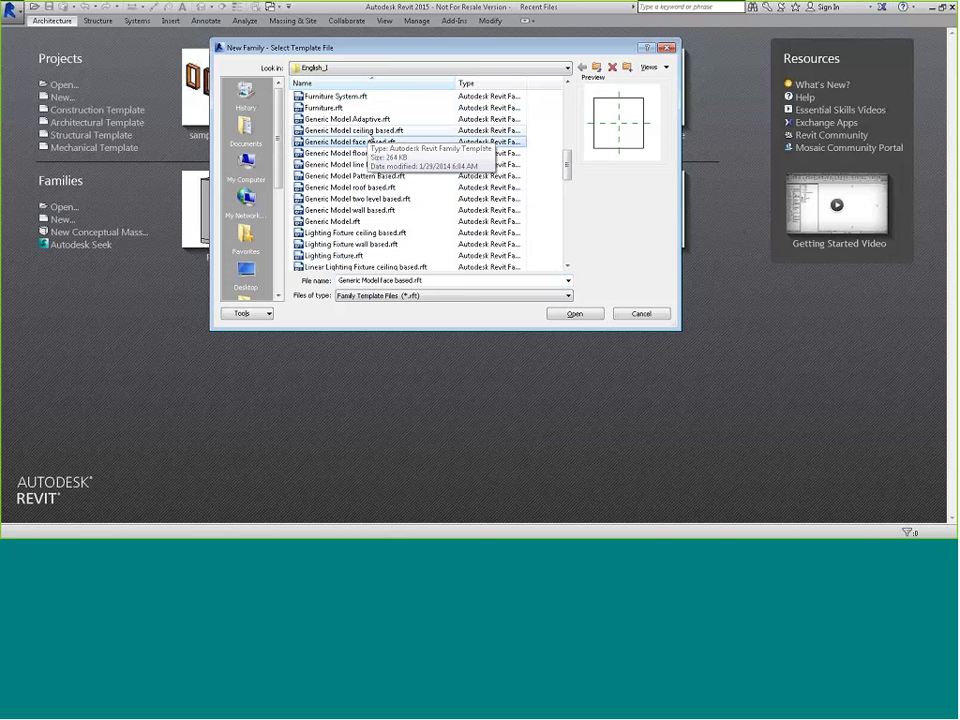
{"action": "left_click", "coordinate": [368, 131]}
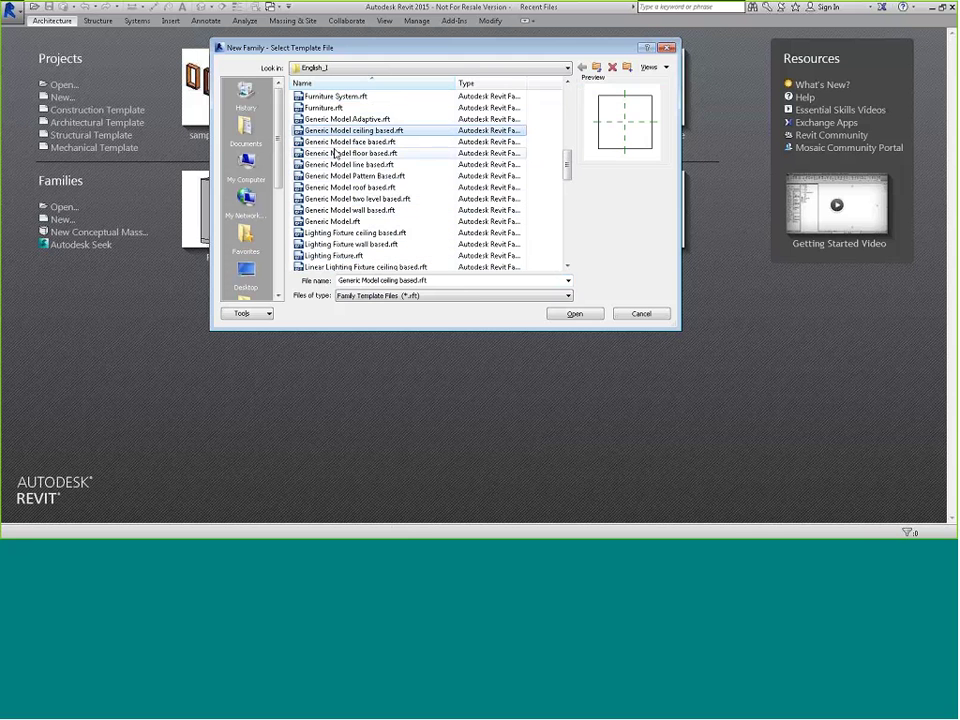
Step: Create the new family from the Furniture.rft template
{"action": "left_click", "coordinate": [350, 108]}
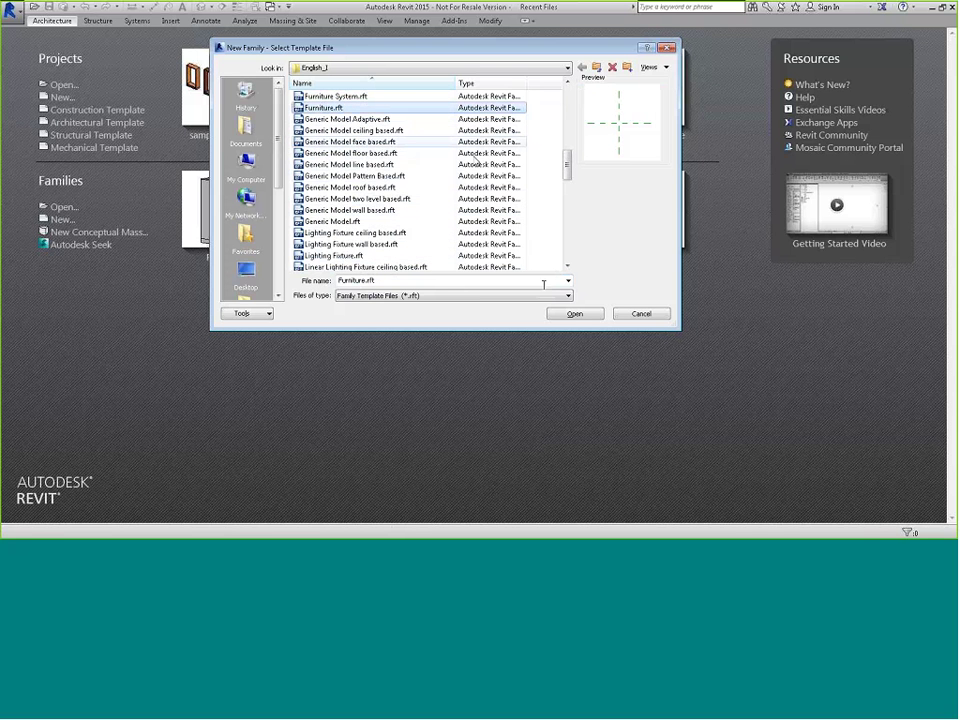
{"action": "left_click", "coordinate": [586, 315]}
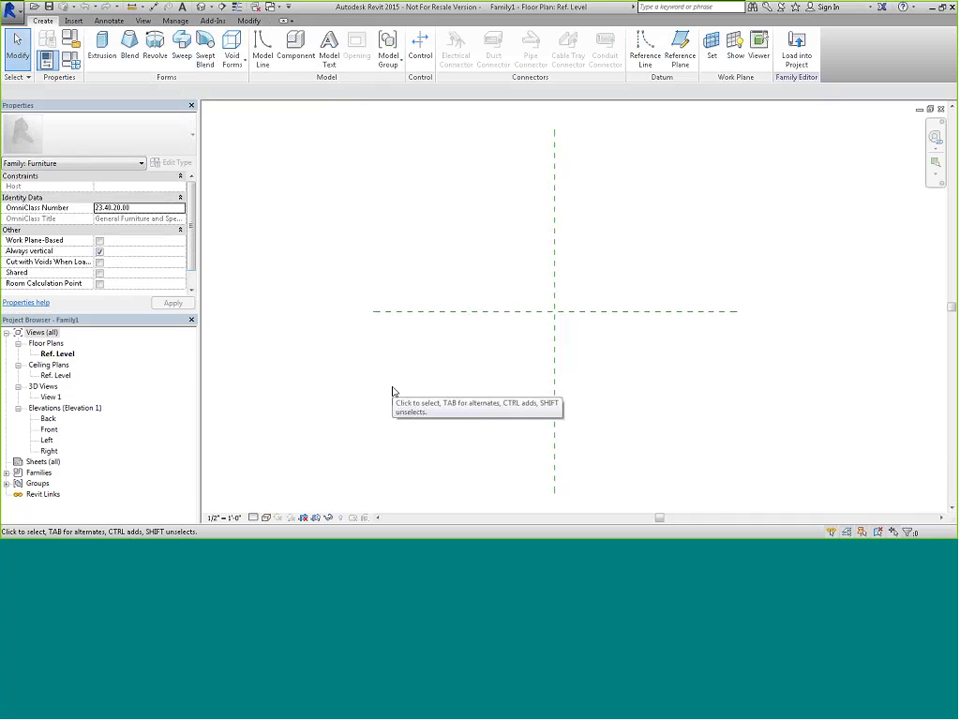
{"action": "key", "text": "alt+Tab"}
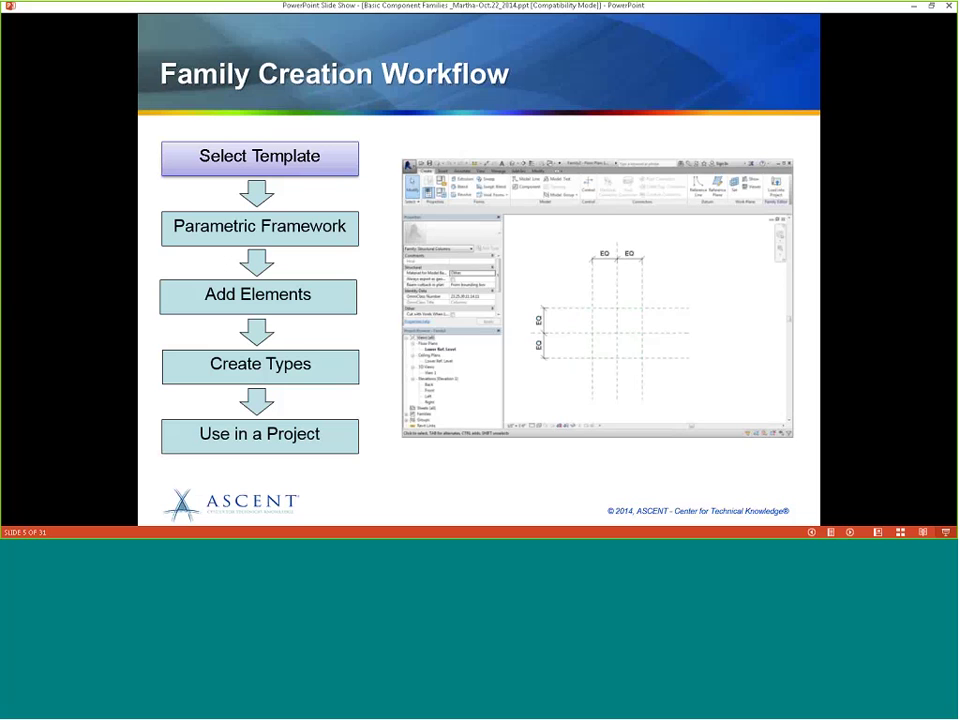
{"action": "key", "text": "Right"}
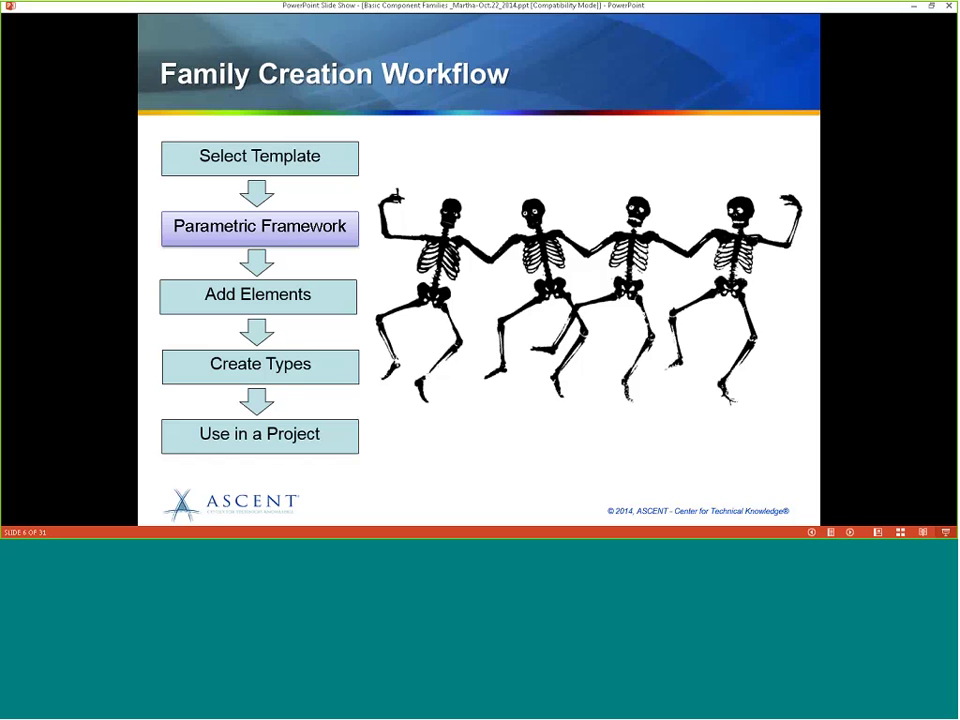
{"action": "key", "text": "Right"}
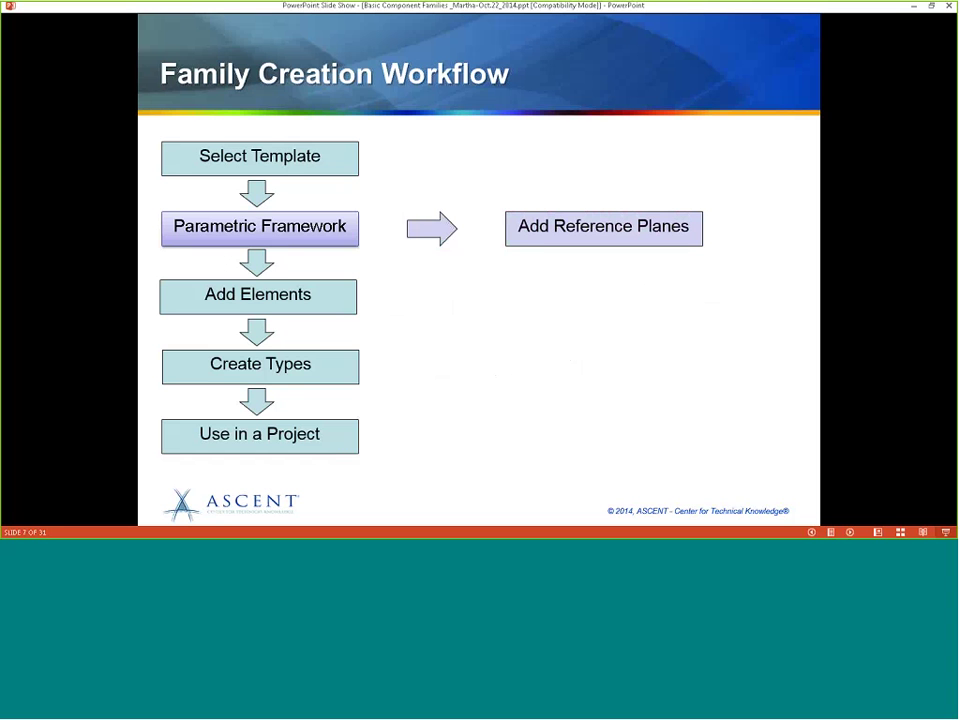
{"action": "key", "text": "Right"}
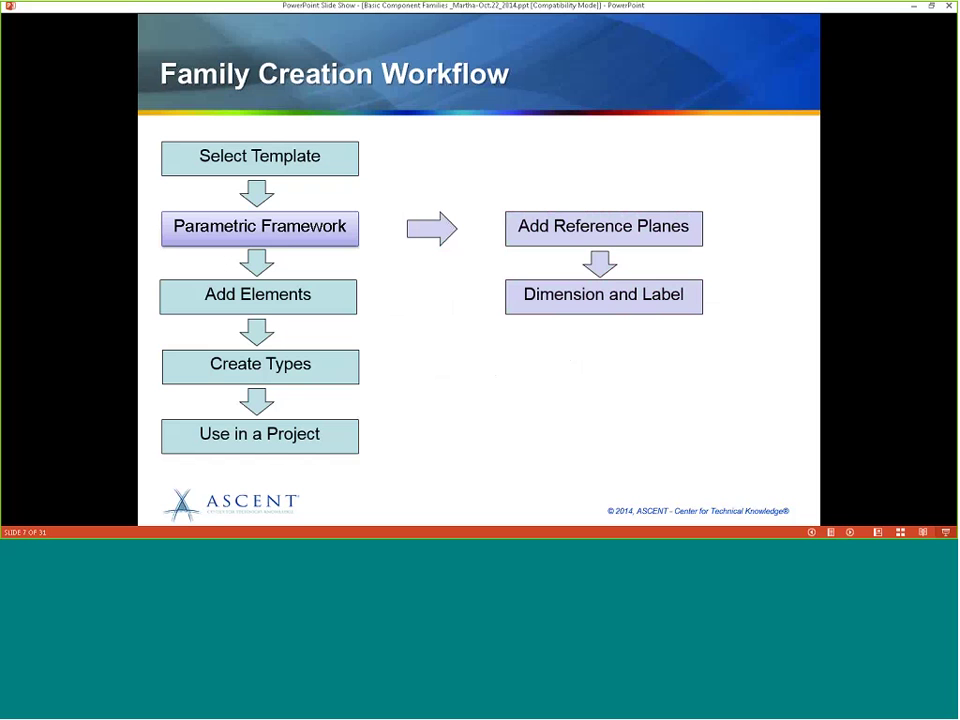
{"action": "key", "text": "Right"}
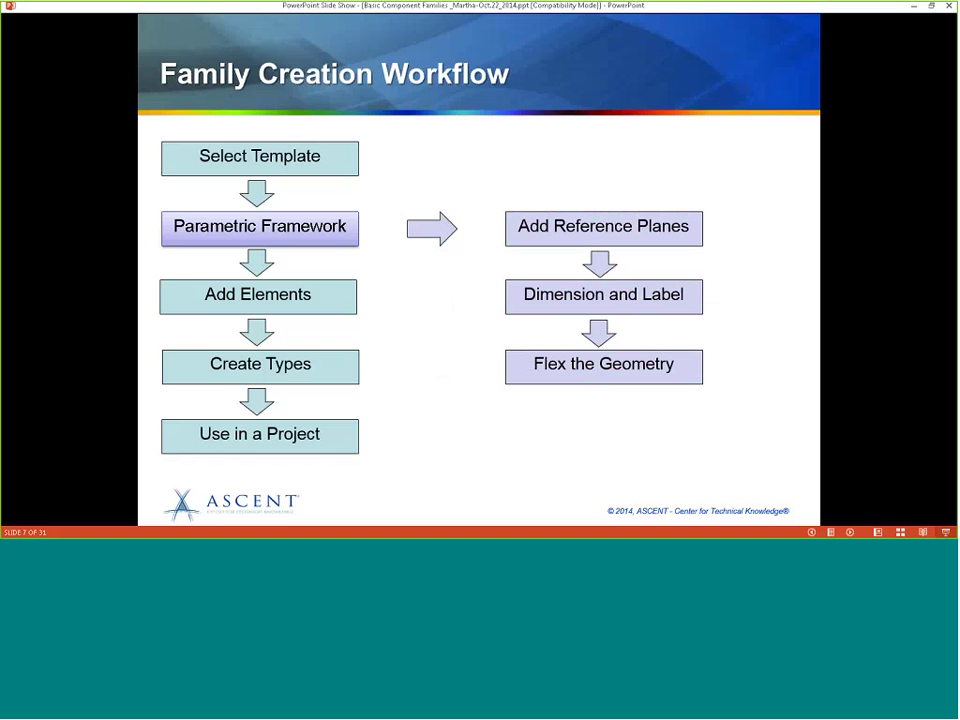
{"action": "key", "text": "Right"}
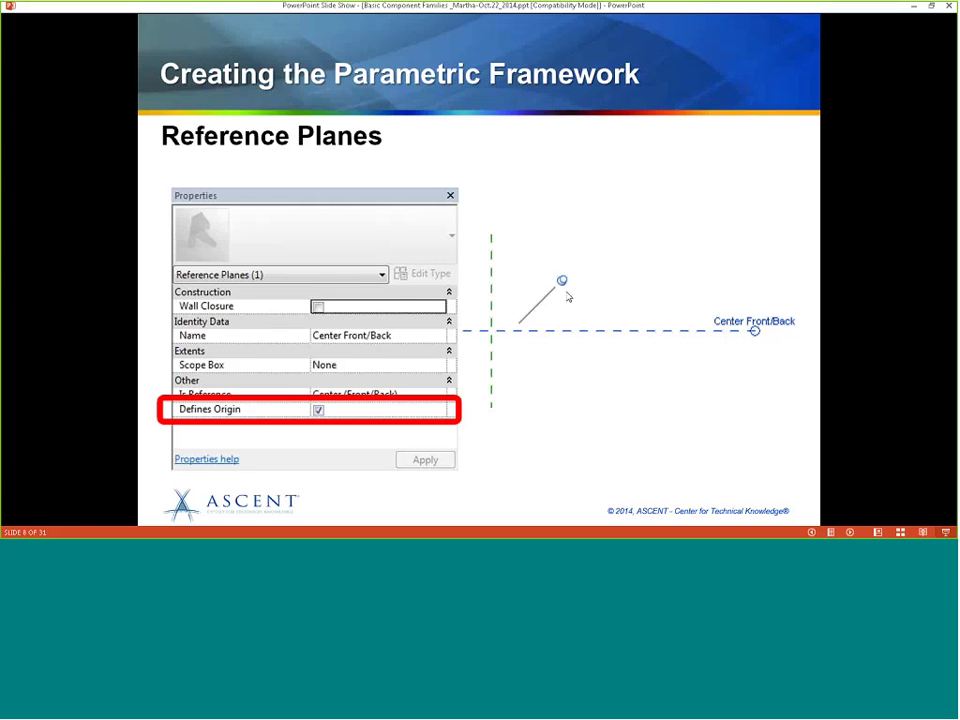
{"action": "key", "text": "Right"}
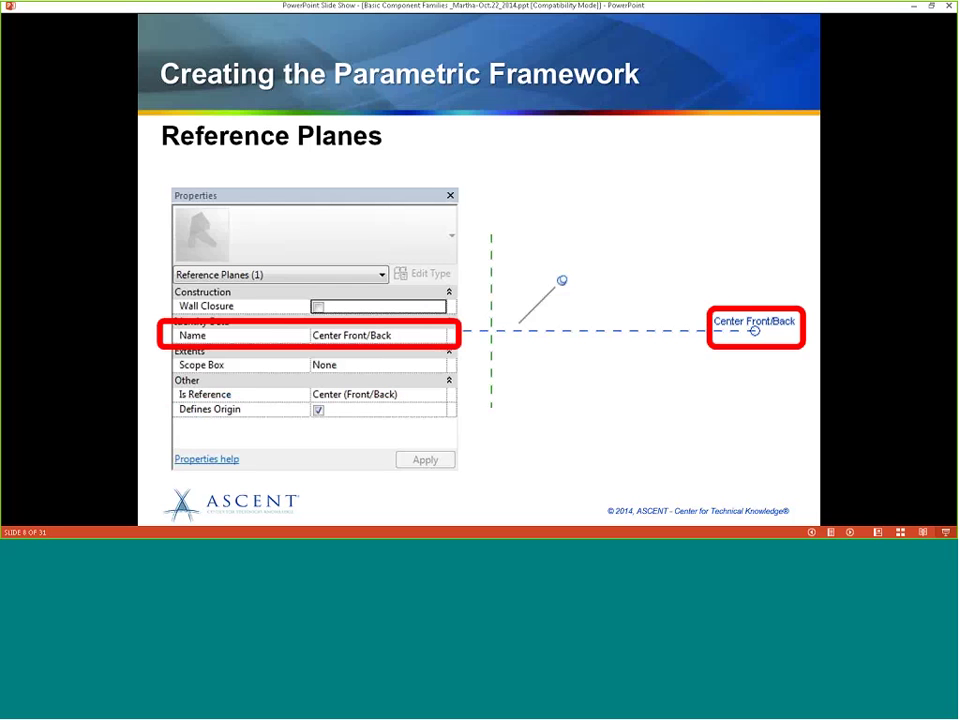
{"action": "key", "text": "Right"}
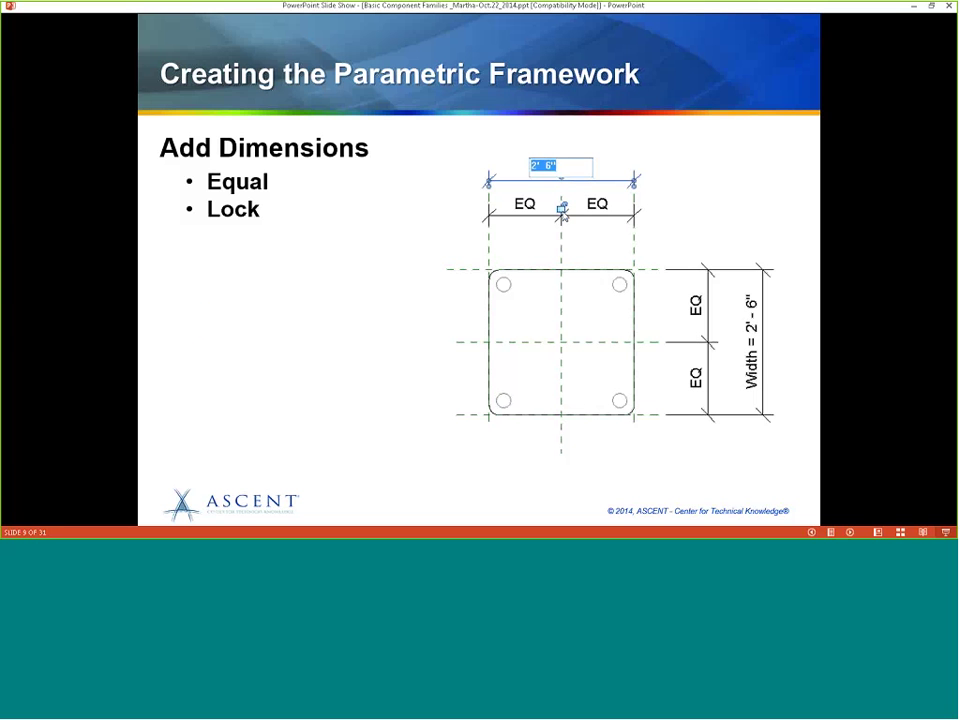
{"action": "key", "text": "Page_Down"}
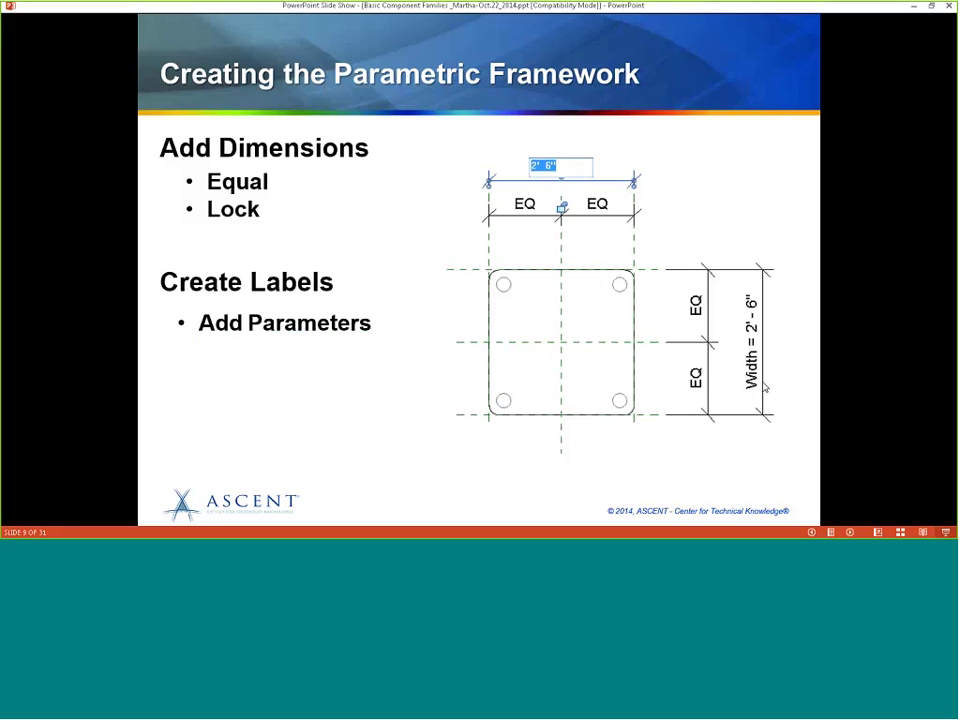
{"action": "key", "text": "Right"}
{"action": "key", "text": "Right"}
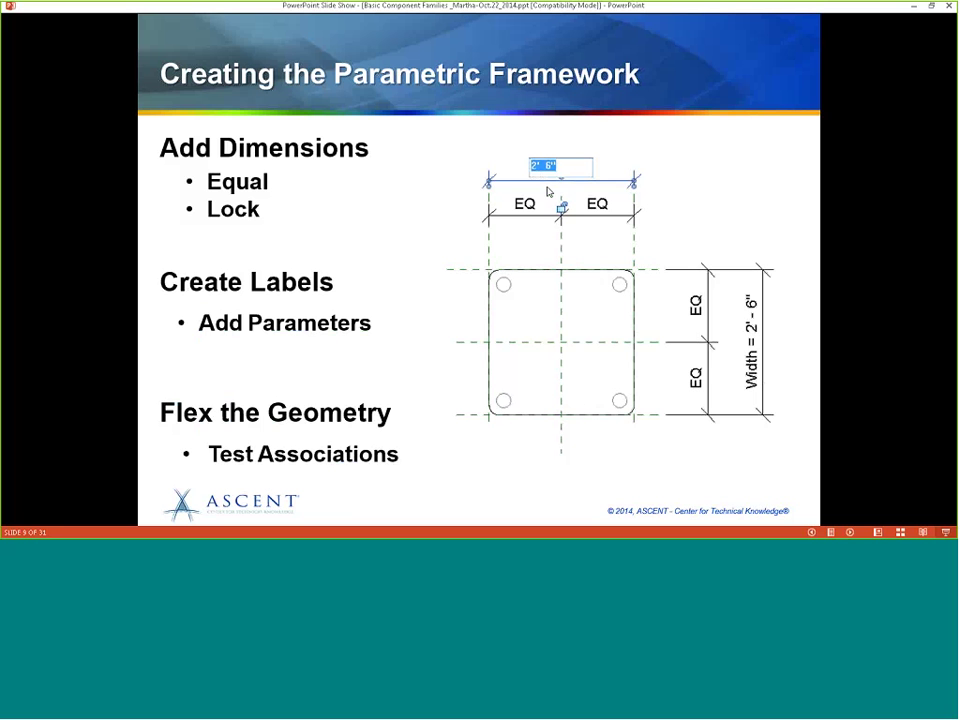
{"action": "key", "text": "Right"}
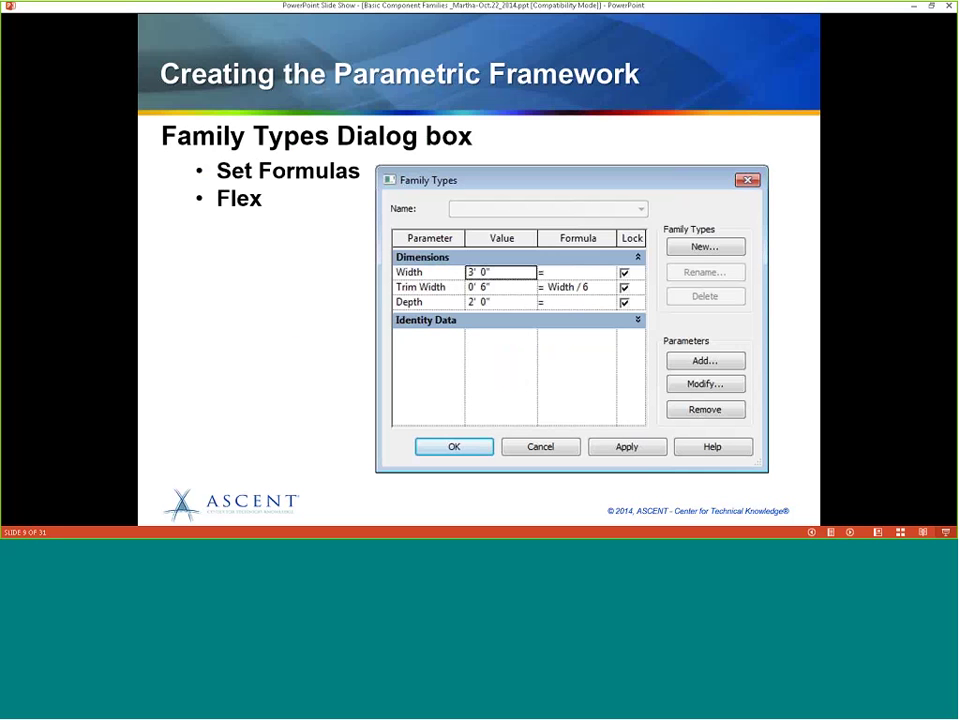
{"action": "key", "text": "Right"}
{"action": "left_click", "coordinate": [642, 455]}
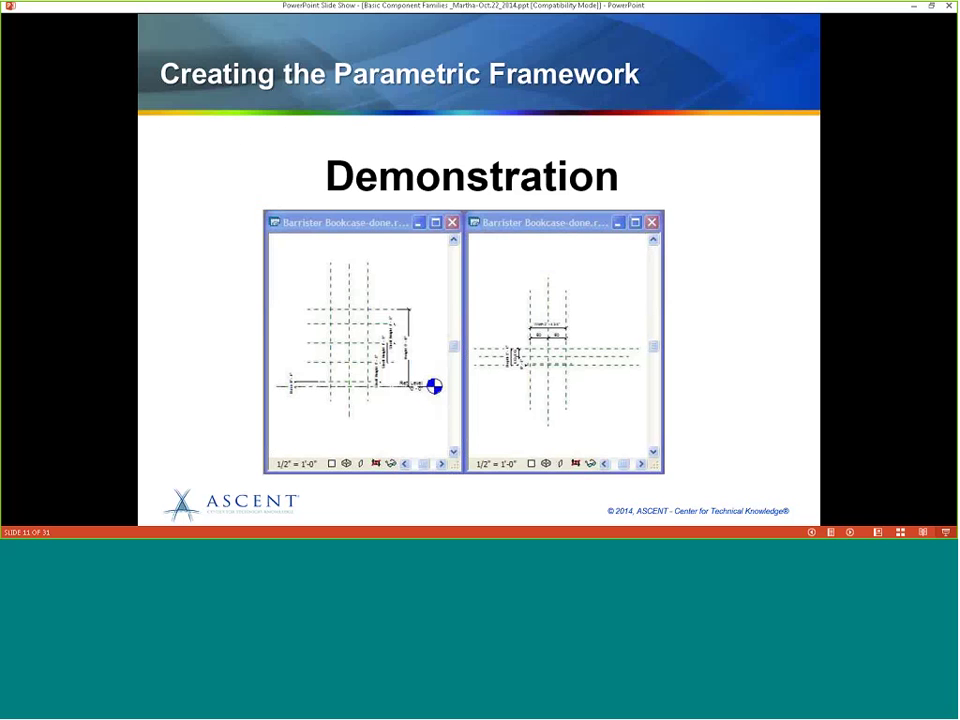
Step: Switch to Revit and save the new furniture family as Bookcase
{"action": "key", "text": "alt+Tab"}
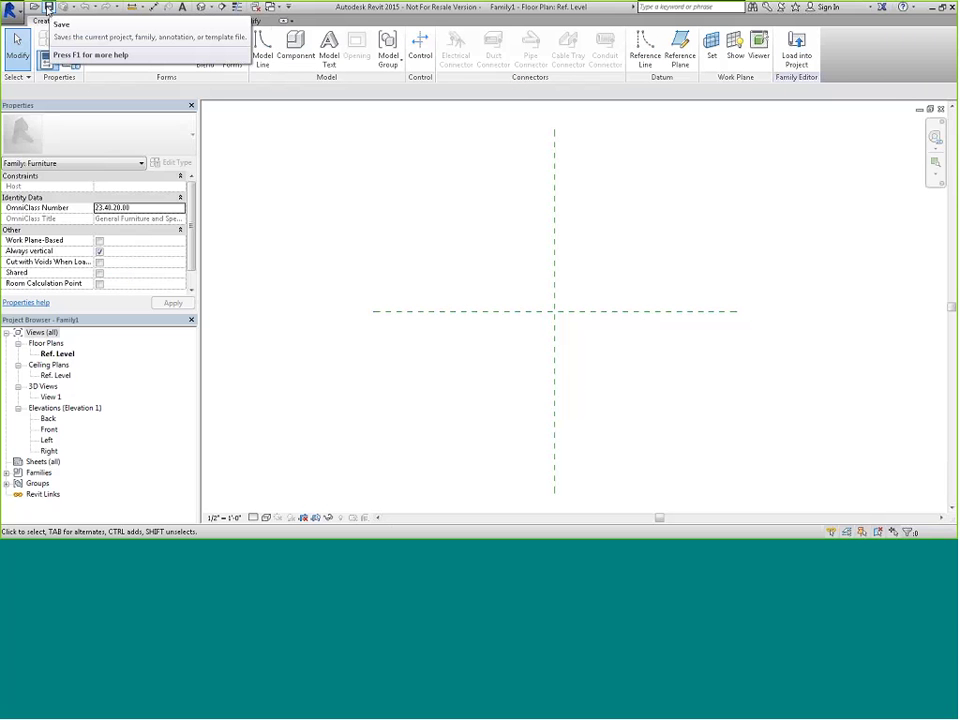
{"action": "left_click", "coordinate": [47, 8]}
{"action": "type", "text": "Bedside"}
{"action": "key", "text": "Return"}
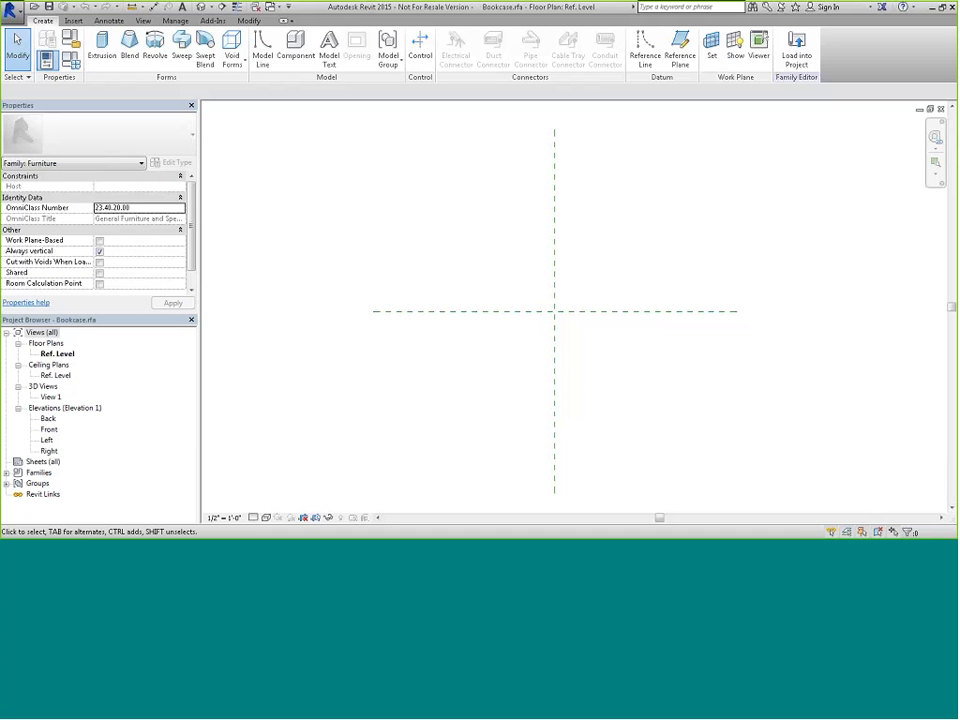
Step: Draw a horizontal reference plane about 1'-6" behind the center and a vertical one about 2'-4" to the right of center
{"action": "left_click", "coordinate": [680, 60]}
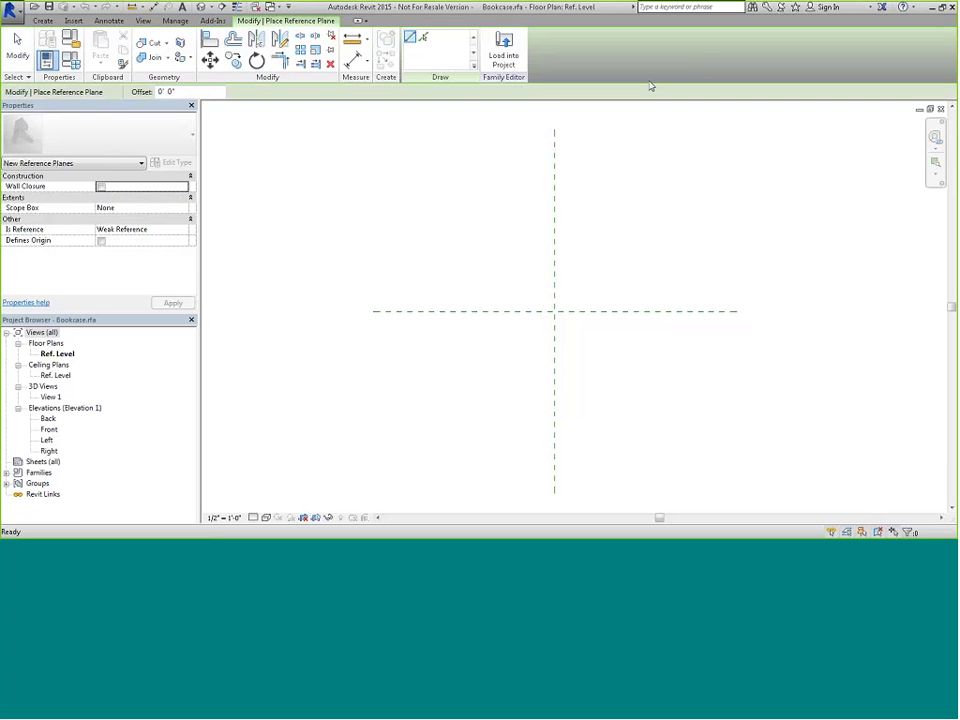
{"action": "left_click", "coordinate": [380, 255]}
{"action": "left_click", "coordinate": [716, 256]}
{"action": "left_click", "coordinate": [725, 257]}
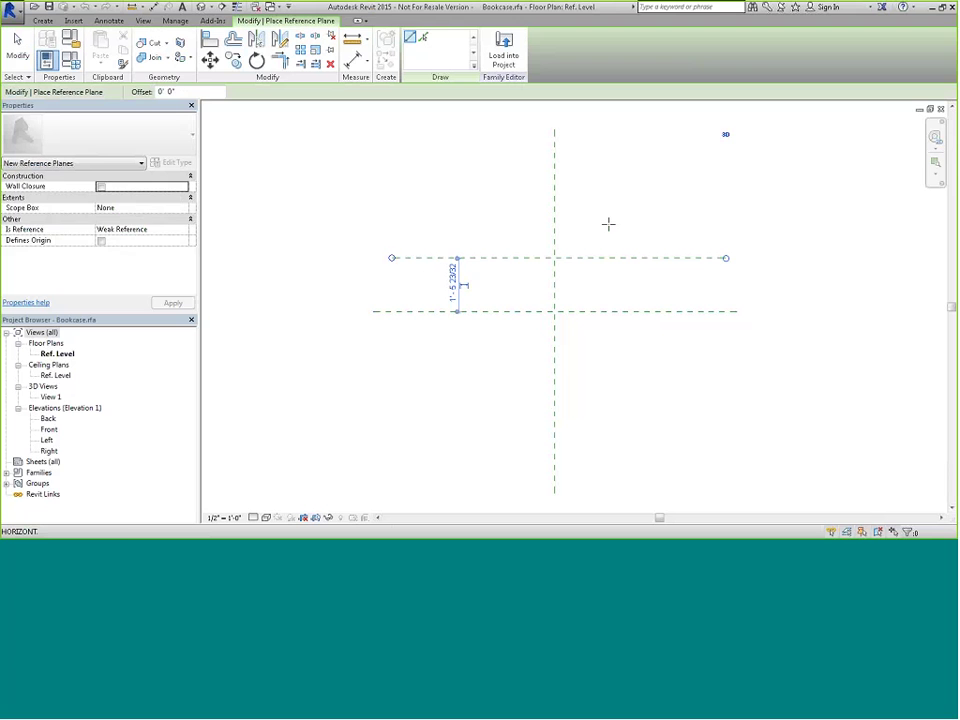
{"action": "left_click", "coordinate": [639, 220]}
{"action": "left_click", "coordinate": [639, 400]}
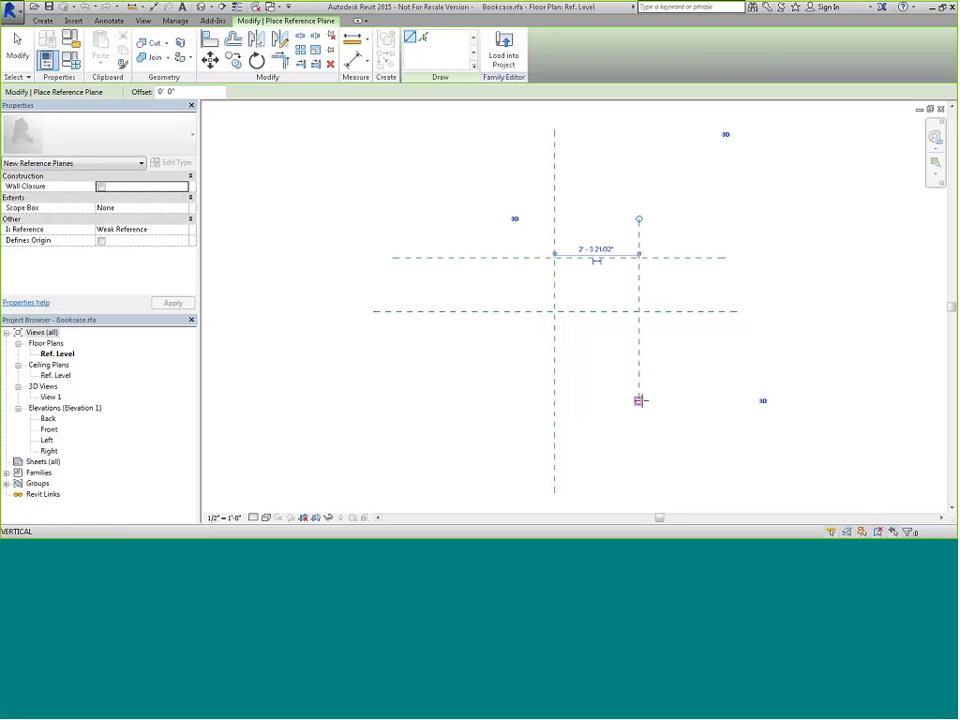
Step: Draw a horizontal reference plane in front of the Center Front/Back plane and set its distance from that plane to 1'
{"action": "left_click", "coordinate": [672, 356]}
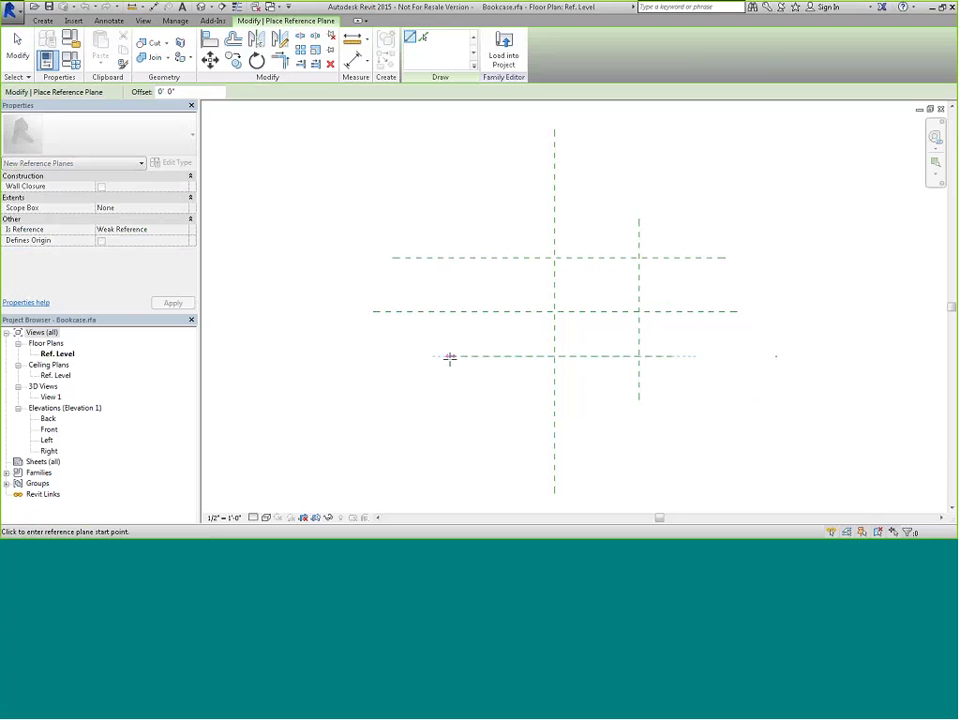
{"action": "left_click", "coordinate": [411, 356]}
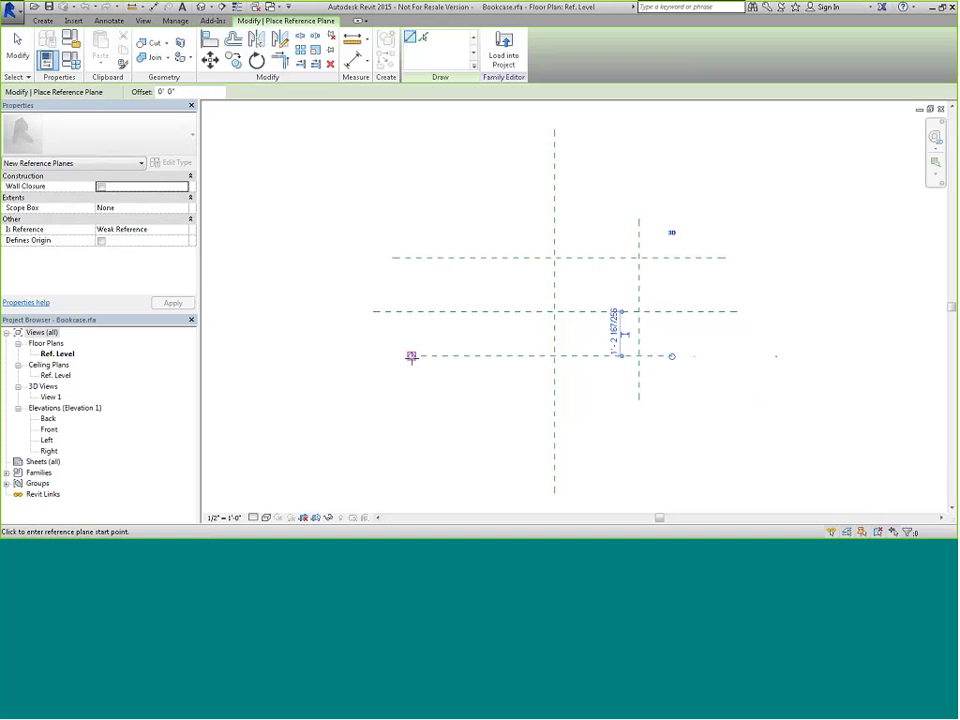
{"action": "left_click", "coordinate": [614, 332]}
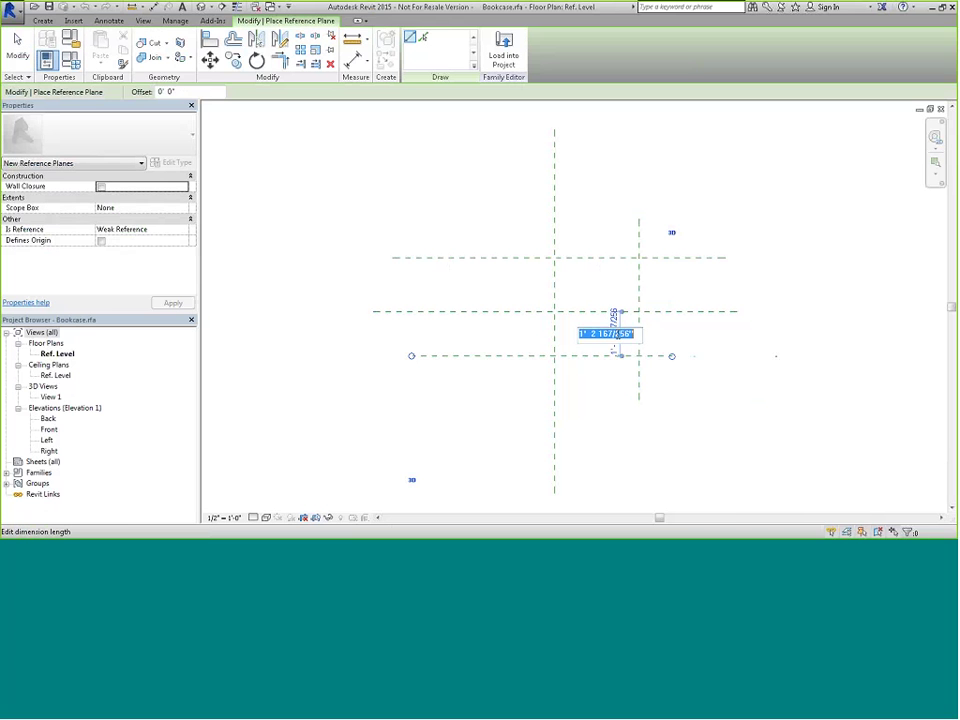
{"action": "type", "text": "1'"}
{"action": "key", "text": "Return"}
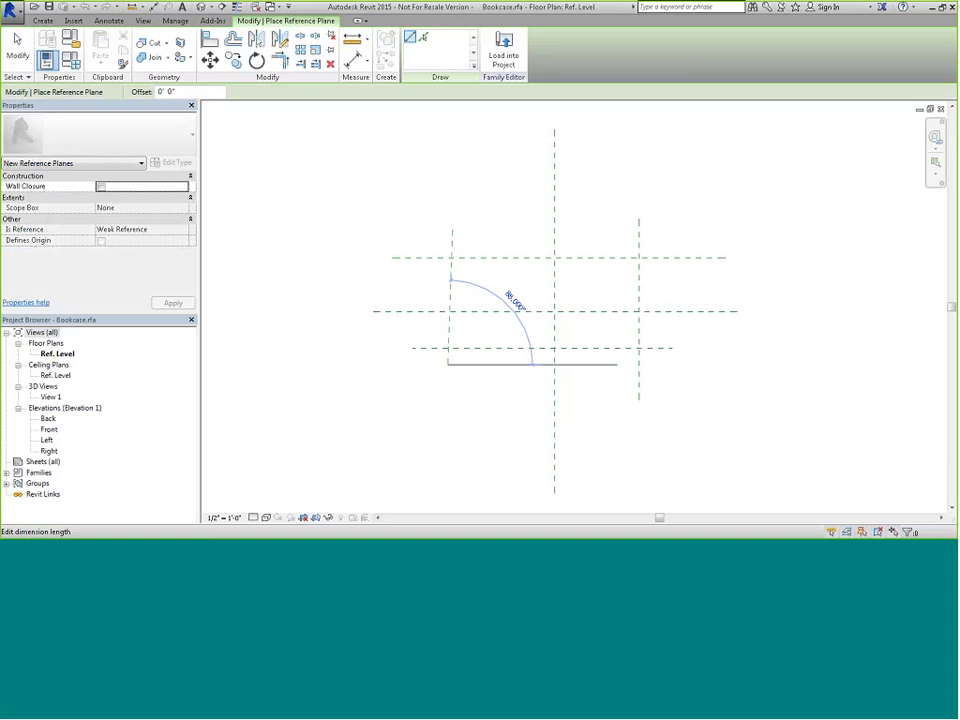
Step: Draw a vertical reference plane about 2'-11" to the left of the vertical center plane and end the Reference Plane command
{"action": "left_click", "coordinate": [447, 211]}
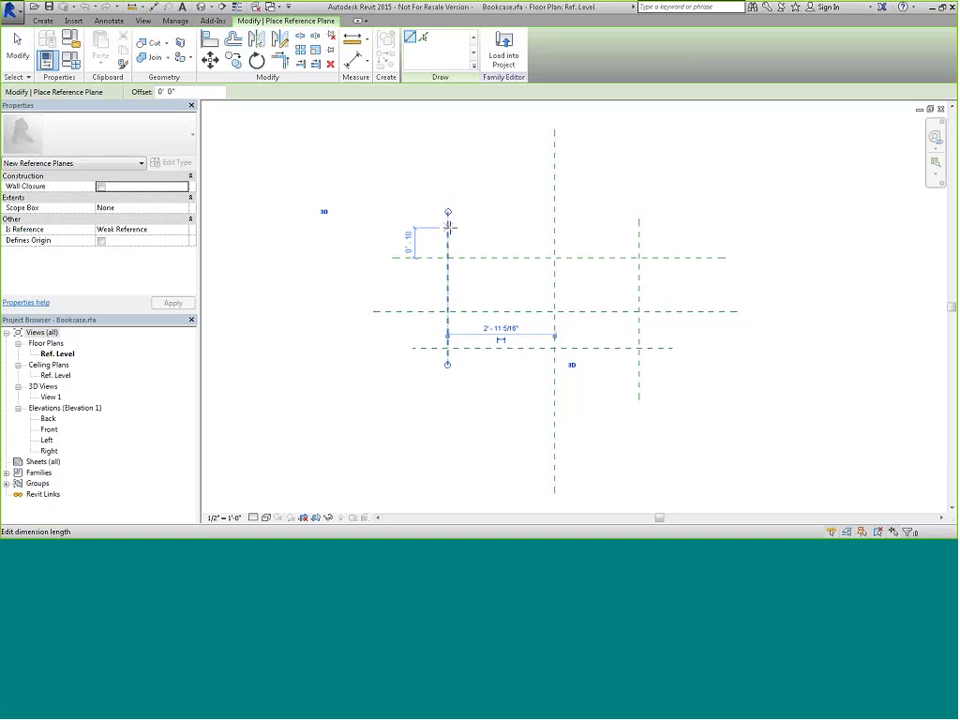
{"action": "left_click", "coordinate": [448, 211]}
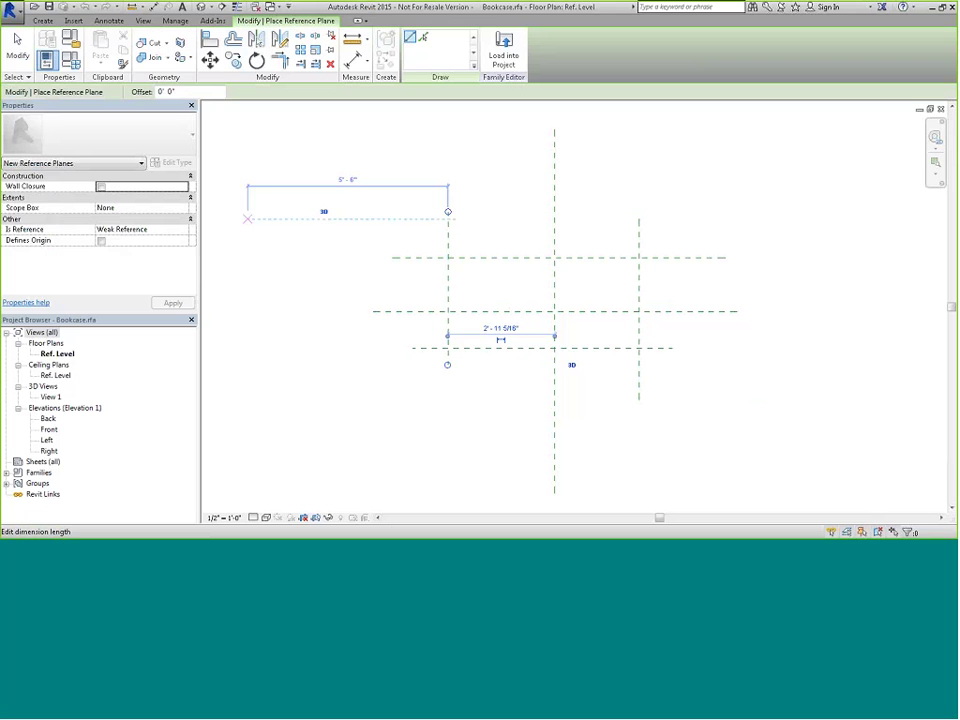
{"action": "left_click", "coordinate": [17, 42]}
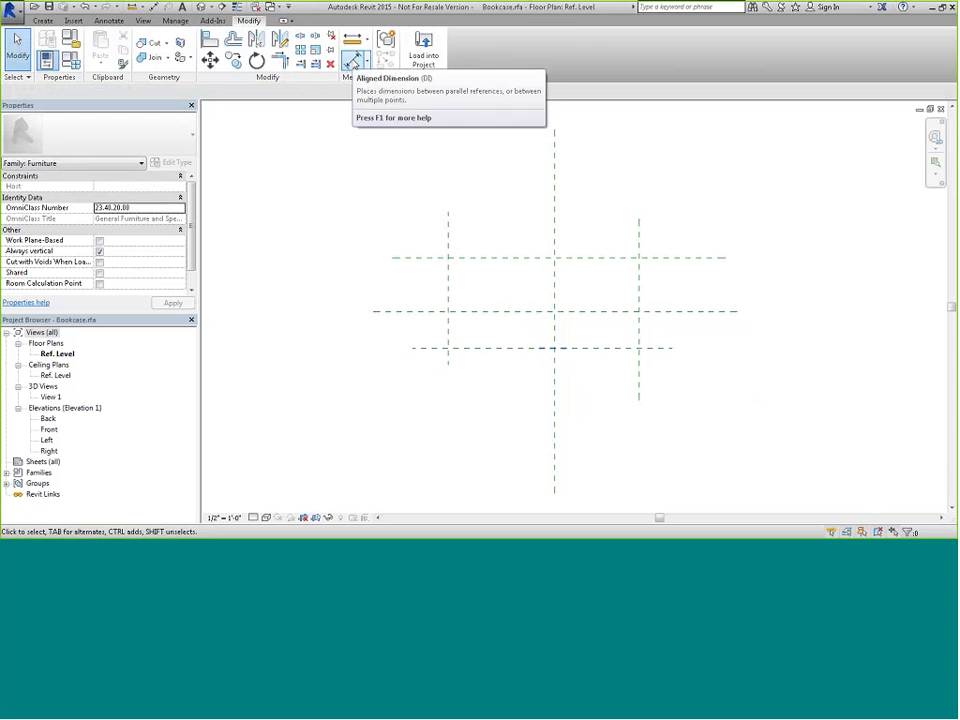
Step: Add an aligned dimension string across the three vertical reference planes above the layout and make its segments equal
{"action": "left_click", "coordinate": [355, 62]}
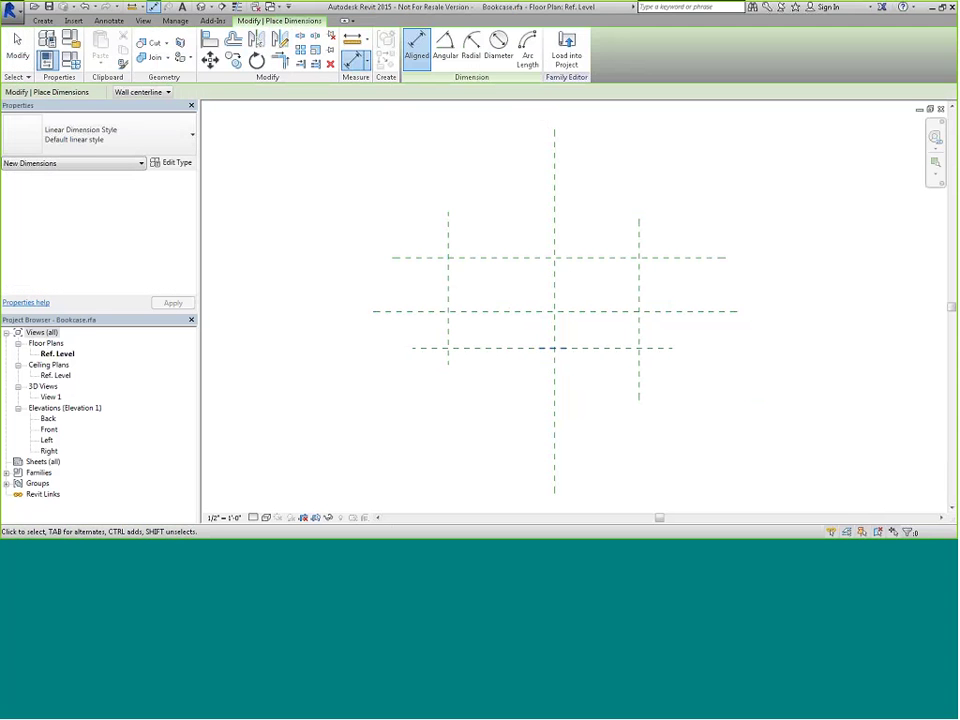
{"action": "left_click", "coordinate": [456, 239]}
{"action": "left_click", "coordinate": [557, 243]}
{"action": "left_click", "coordinate": [639, 249]}
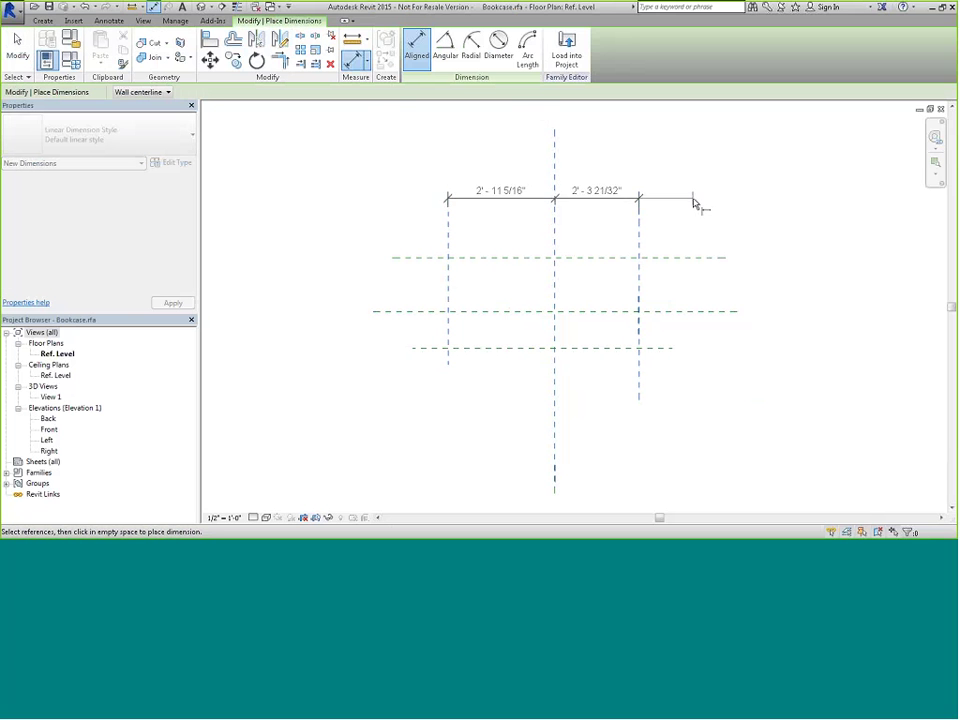
{"action": "left_click", "coordinate": [692, 190]}
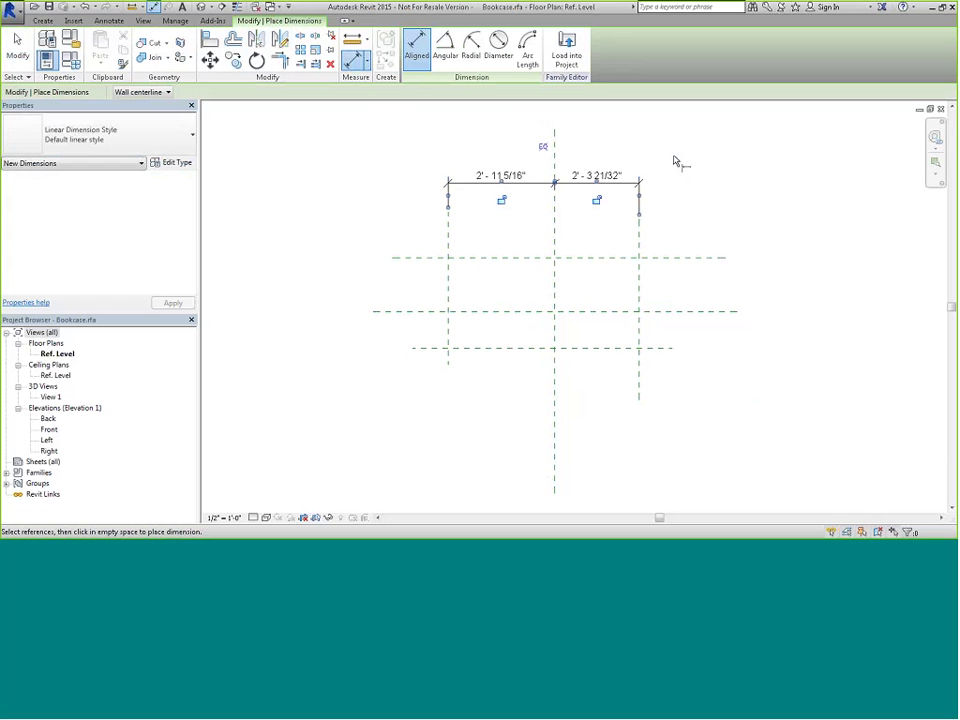
{"action": "left_click", "coordinate": [546, 150]}
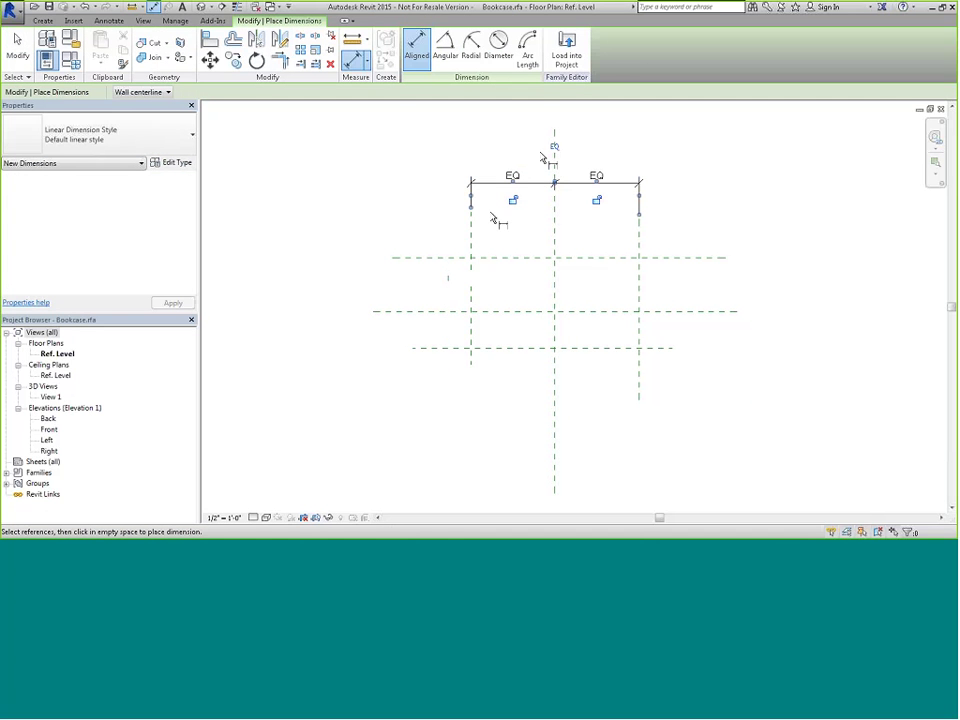
Step: Add an aligned dimension string across the three horizontal reference planes at their left ends and make its segments equal
{"action": "left_click", "coordinate": [449, 259]}
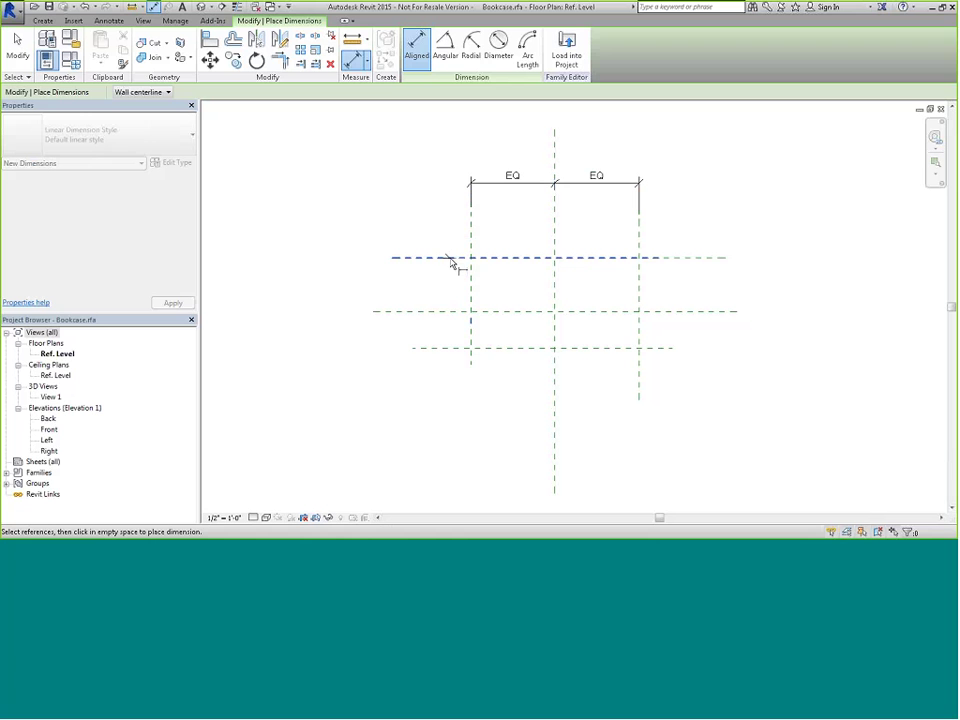
{"action": "left_click", "coordinate": [451, 348]}
{"action": "left_click", "coordinate": [397, 428]}
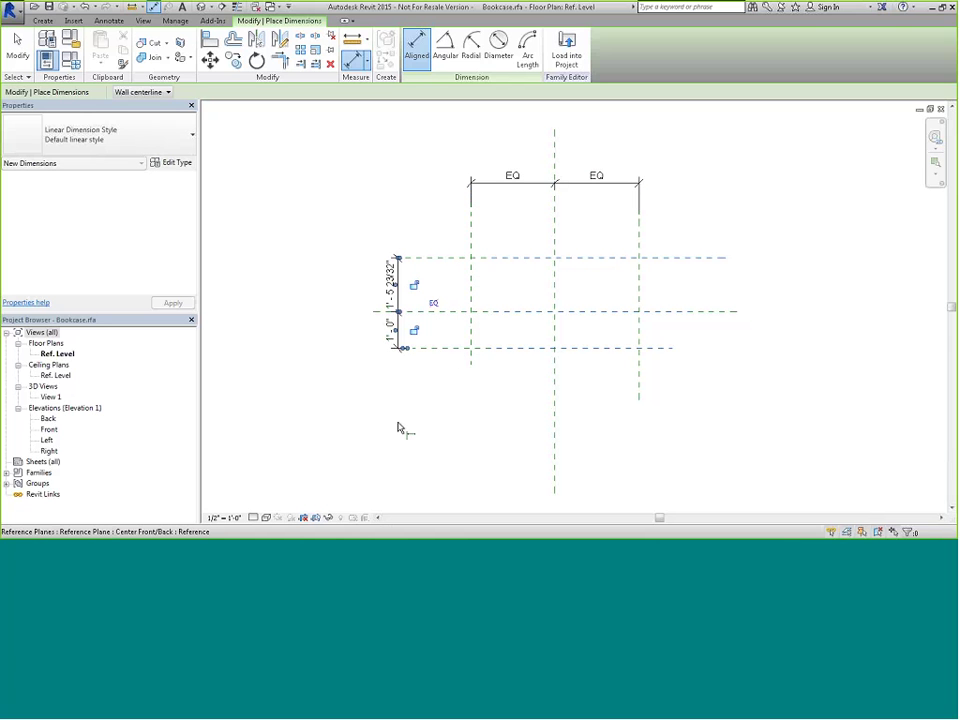
{"action": "left_click", "coordinate": [433, 302]}
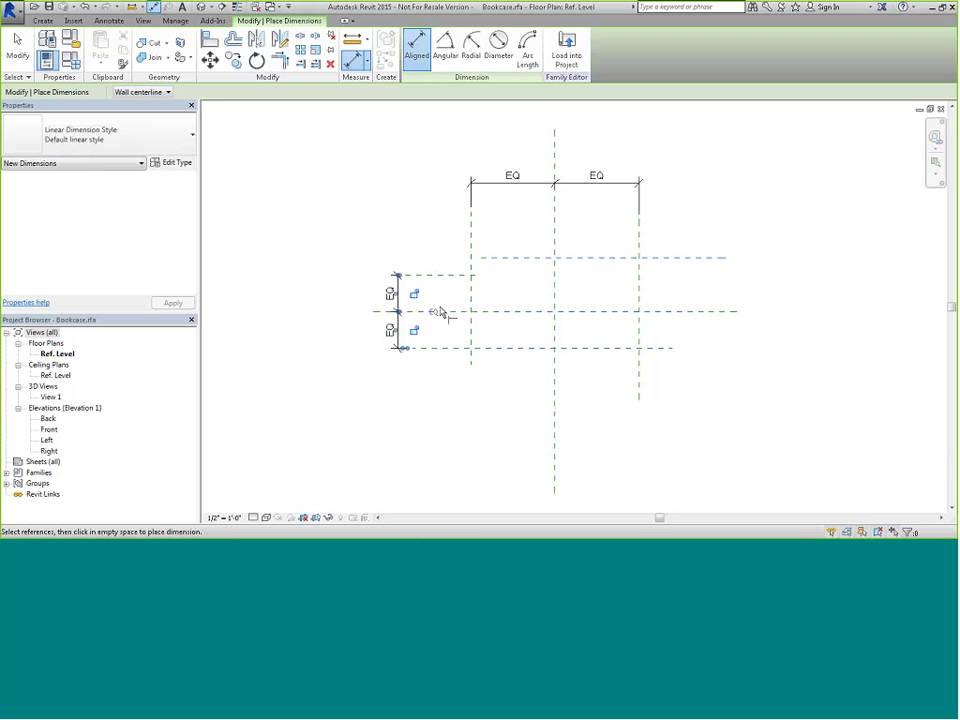
Step: Place an overall aligned dimension between the outer vertical reference planes, above the EQ dimension string
{"action": "left_click", "coordinate": [456, 310]}
{"action": "left_click", "coordinate": [491, 253]}
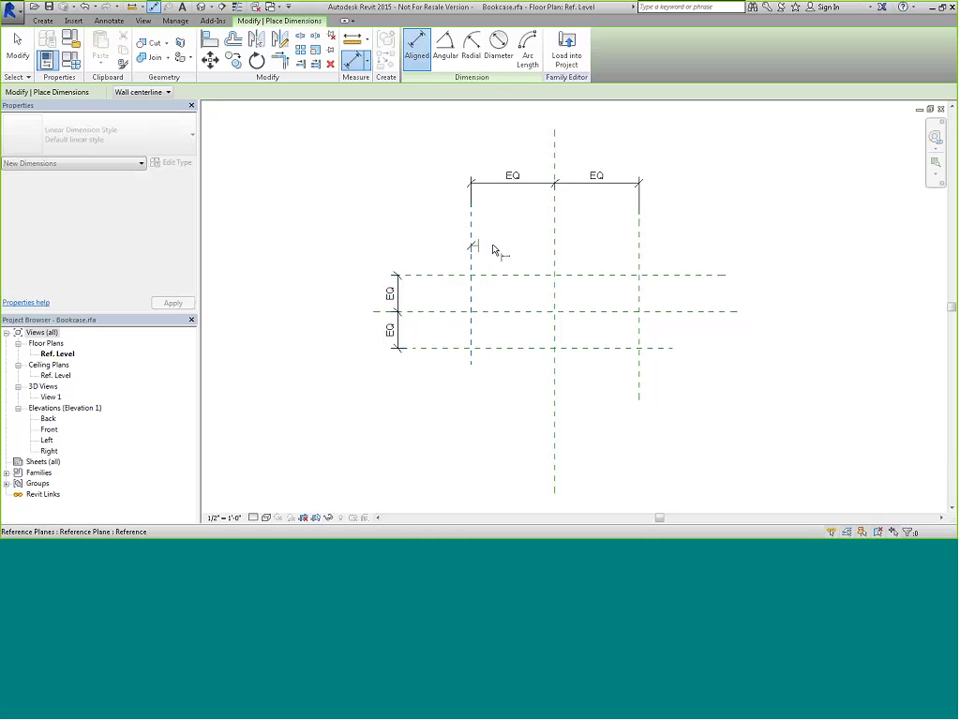
{"action": "left_click", "coordinate": [640, 252]}
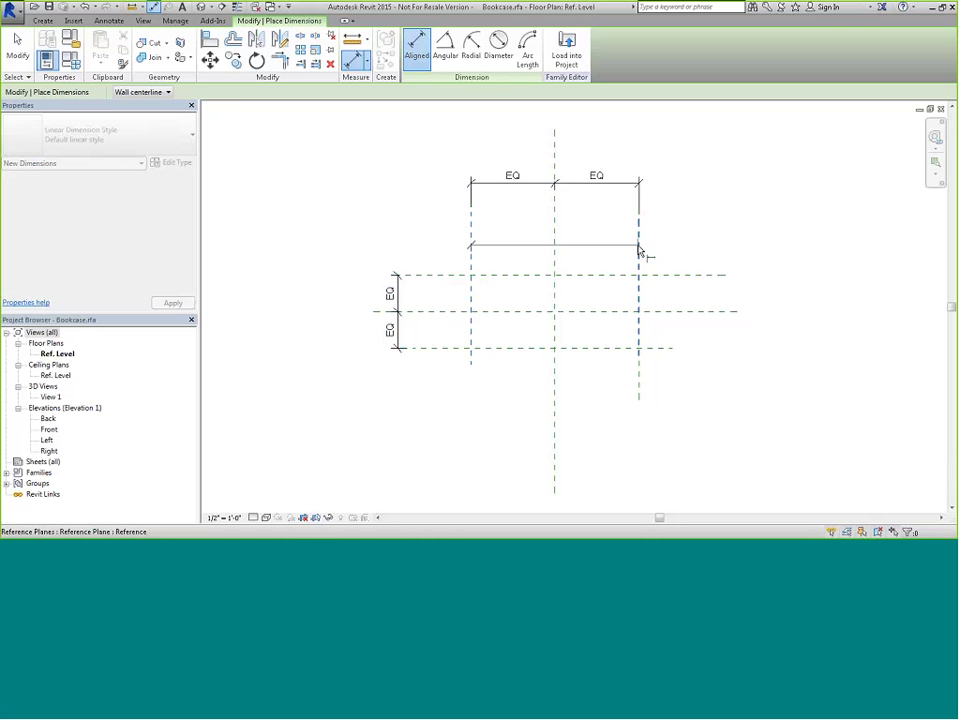
{"action": "left_click", "coordinate": [668, 152]}
Step: Place an overall aligned dimension between the outer horizontal reference planes, left of the EQ string, and end the Dimension command
{"action": "left_click", "coordinate": [450, 274]}
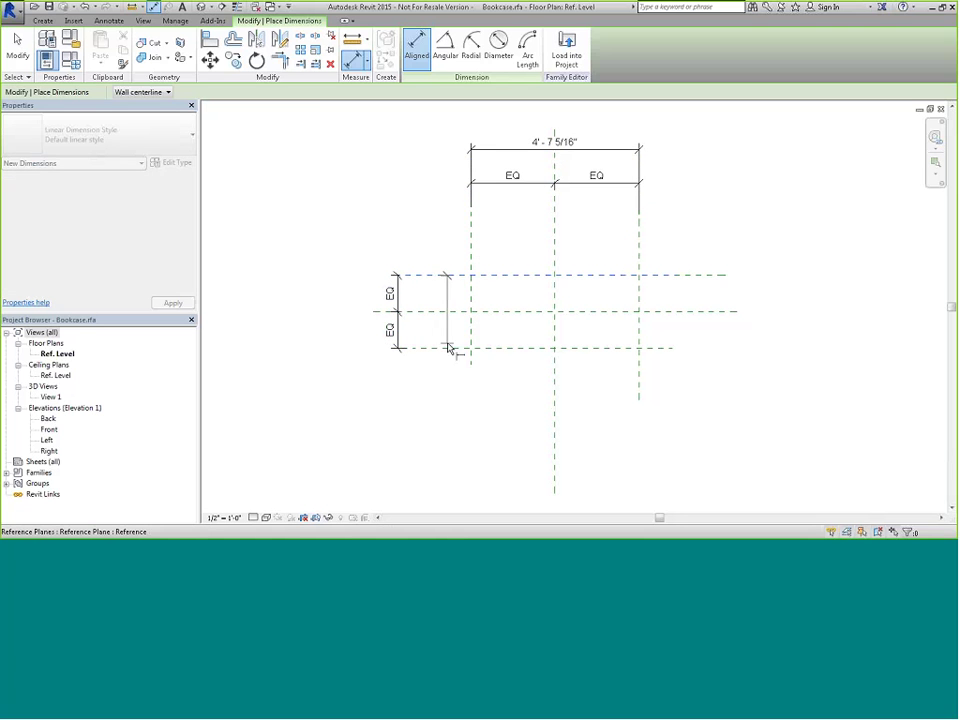
{"action": "left_click", "coordinate": [447, 349]}
{"action": "left_click", "coordinate": [344, 366]}
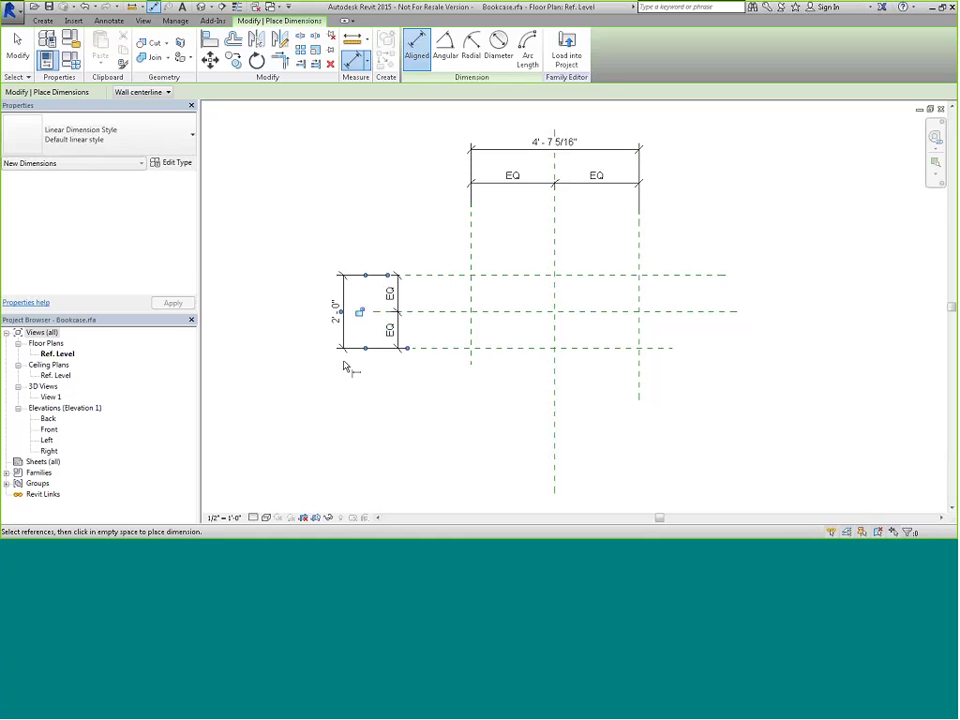
{"action": "left_click", "coordinate": [17, 45]}
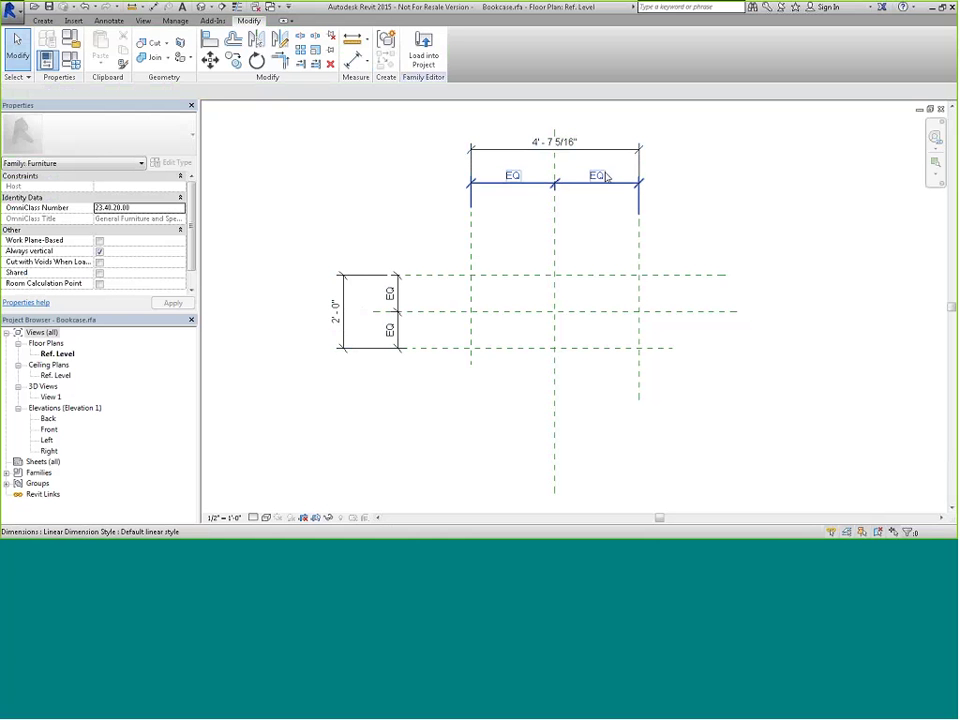
Step: Label the overall horizontal dimension with a new family type parameter named Width
{"action": "left_click", "coordinate": [494, 155]}
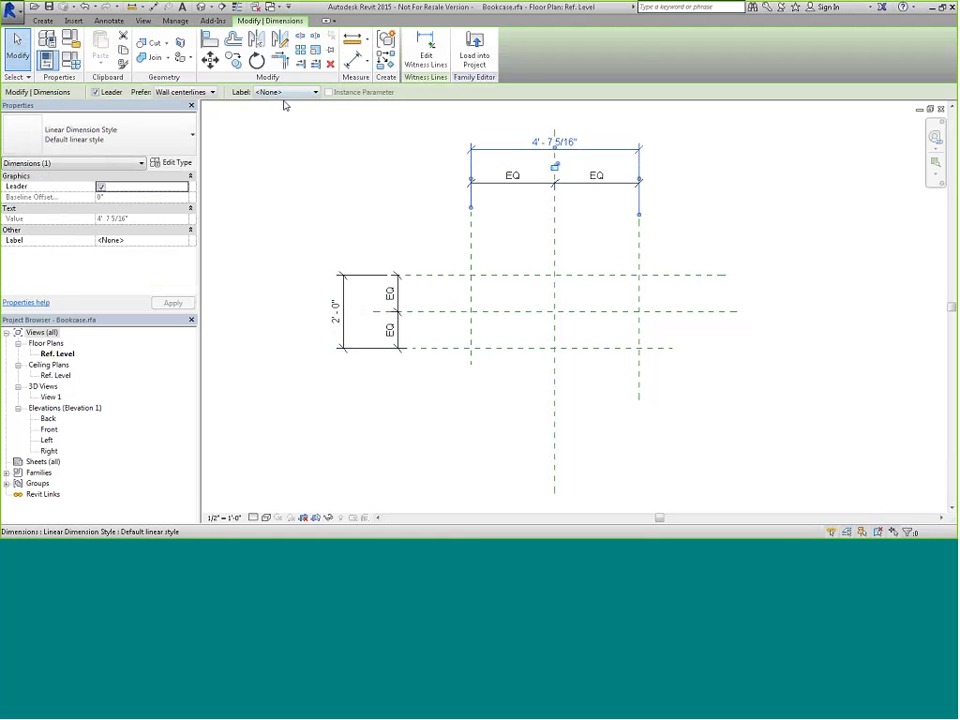
{"action": "left_click", "coordinate": [292, 92]}
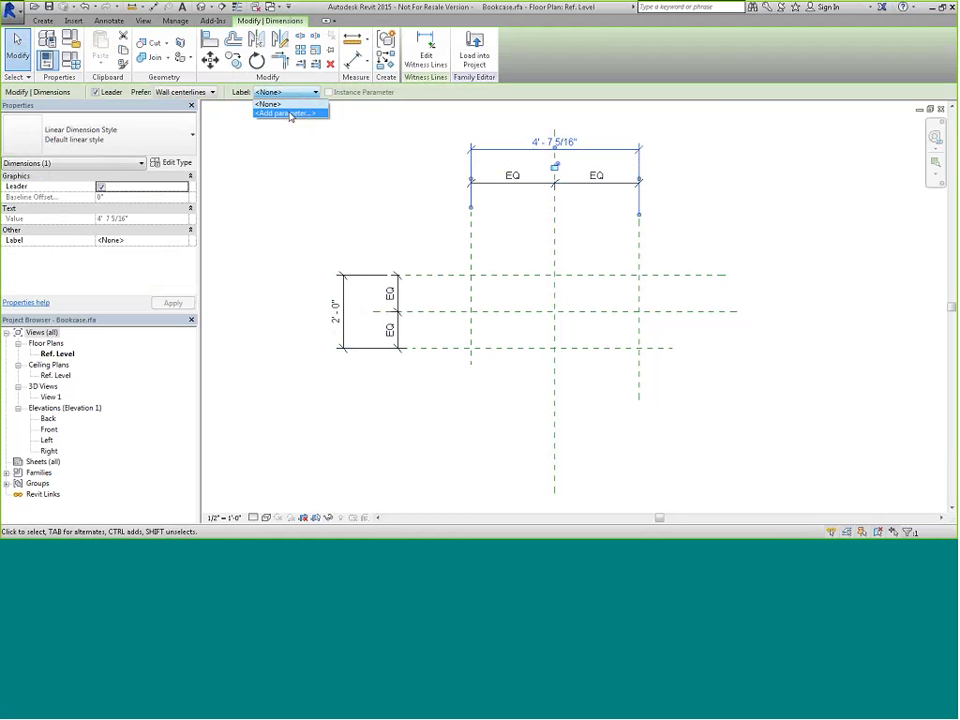
{"action": "left_click", "coordinate": [290, 113]}
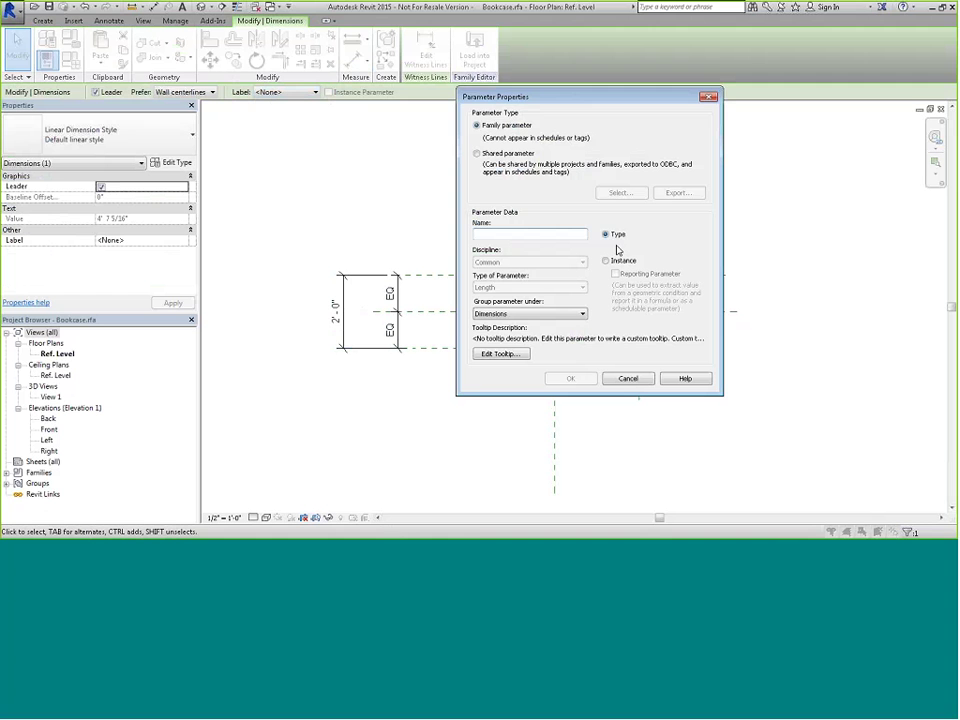
{"action": "left_click", "coordinate": [518, 235]}
{"action": "type", "text": "Width"}
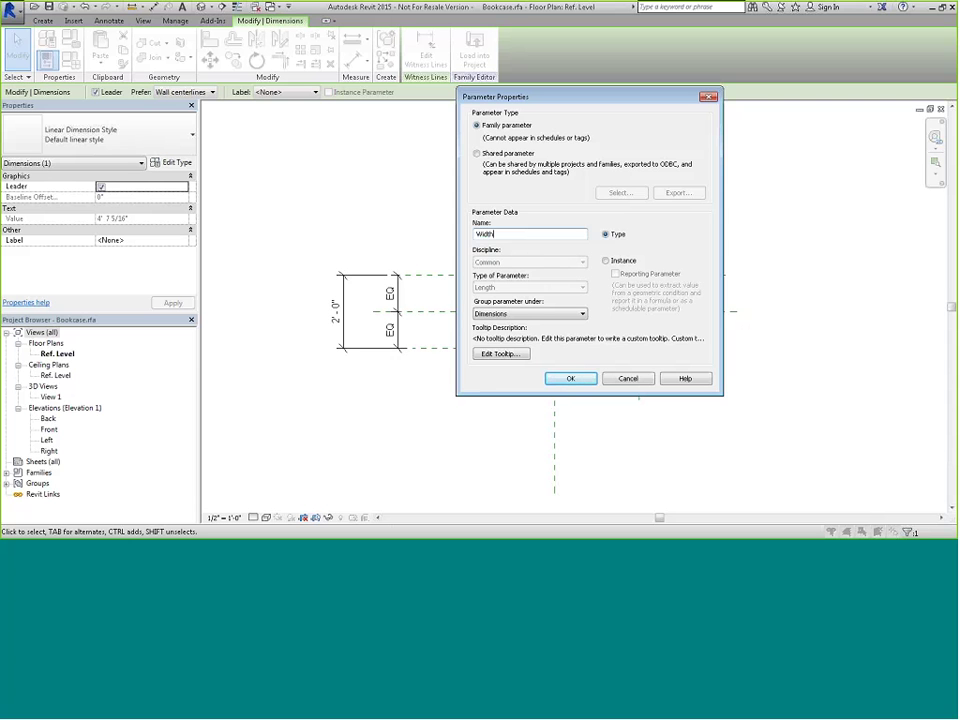
{"action": "key", "text": "Return"}
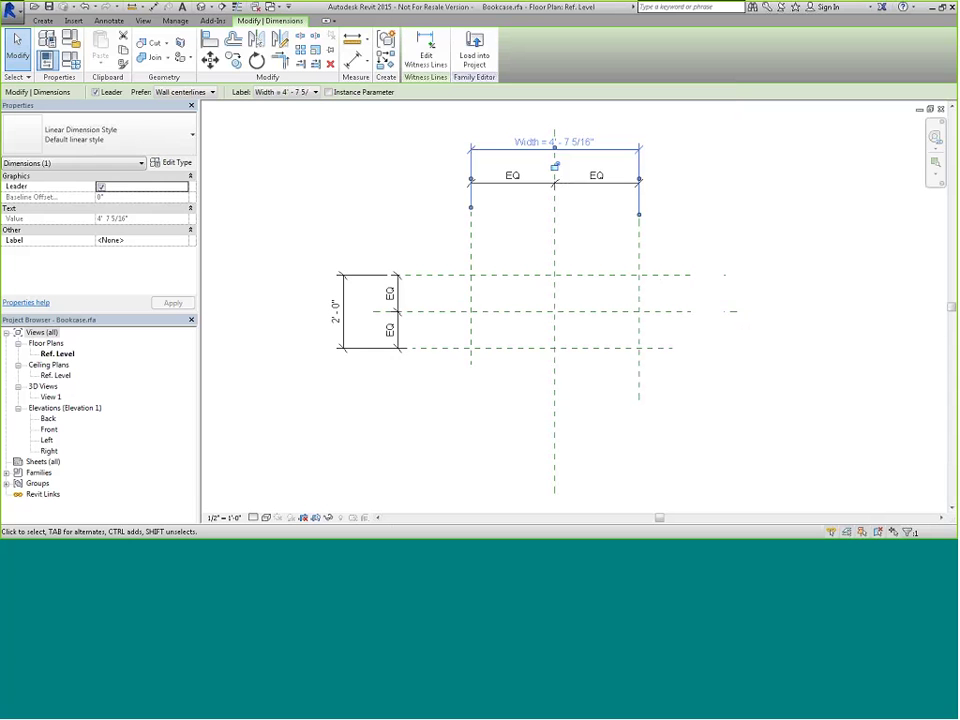
{"action": "left_click", "coordinate": [341, 211]}
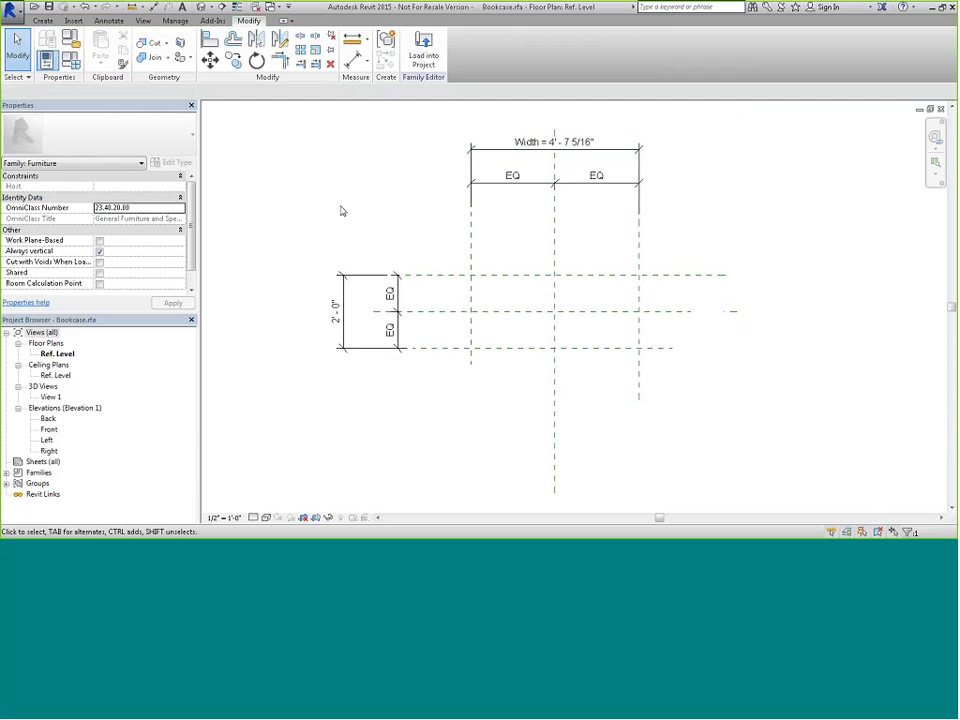
Step: Label the overall front-to-back dimension with a new family type parameter named Depth
{"action": "left_click", "coordinate": [363, 280]}
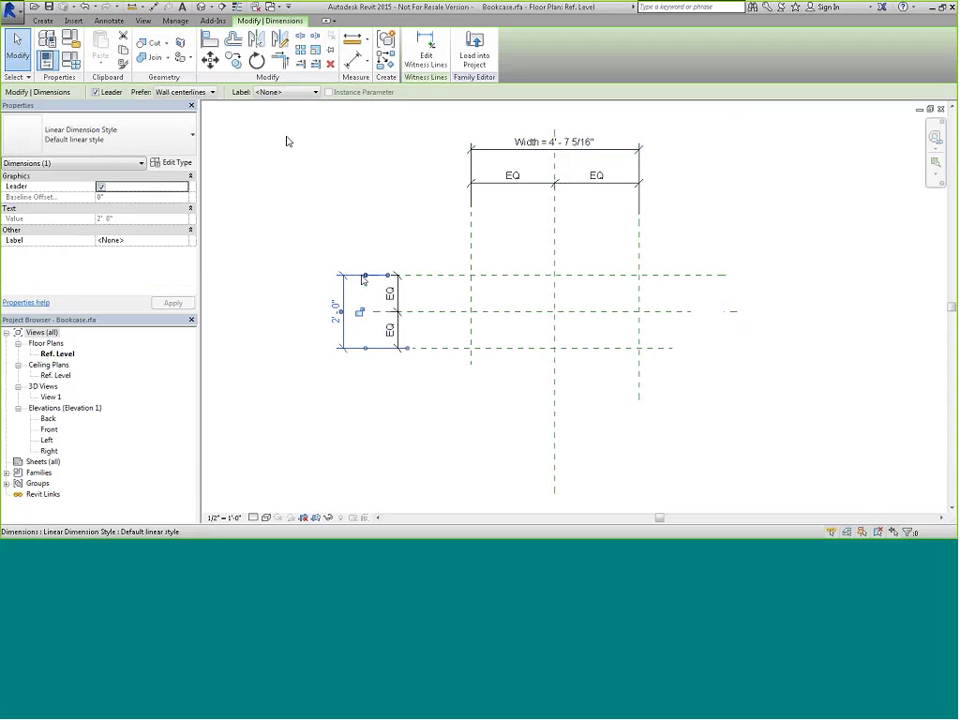
{"action": "left_click", "coordinate": [285, 92]}
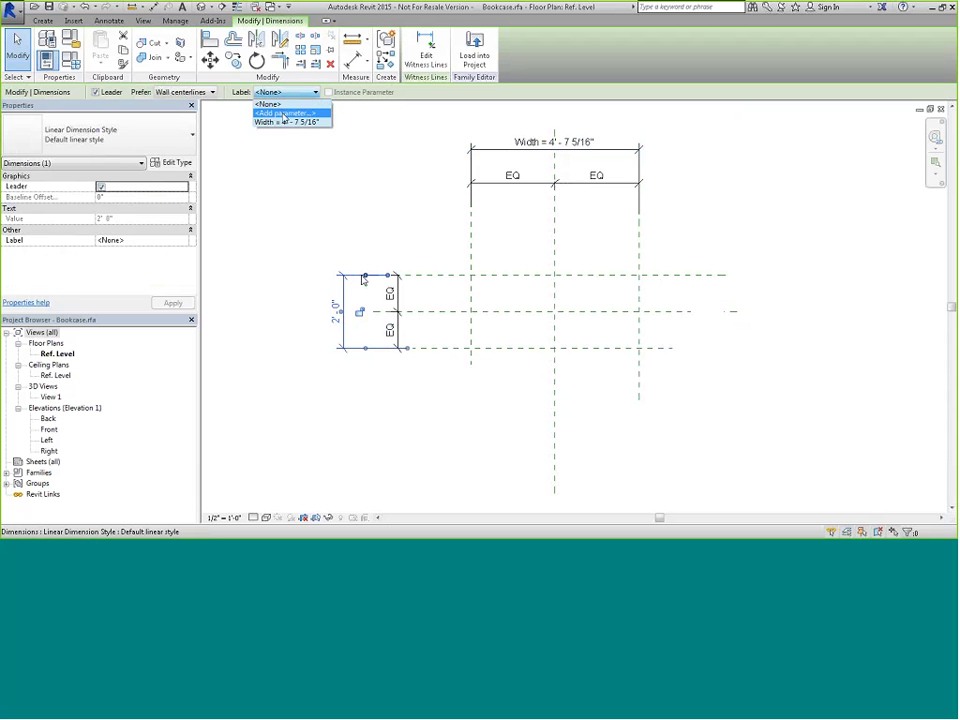
{"action": "left_click", "coordinate": [284, 114]}
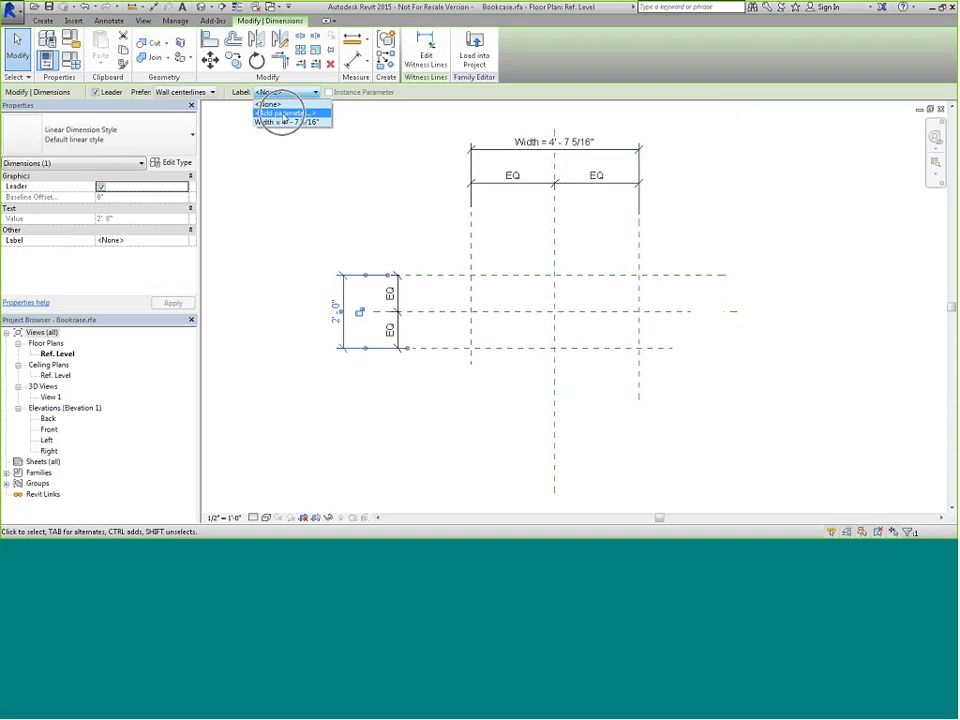
{"action": "type", "text": "Depth"}
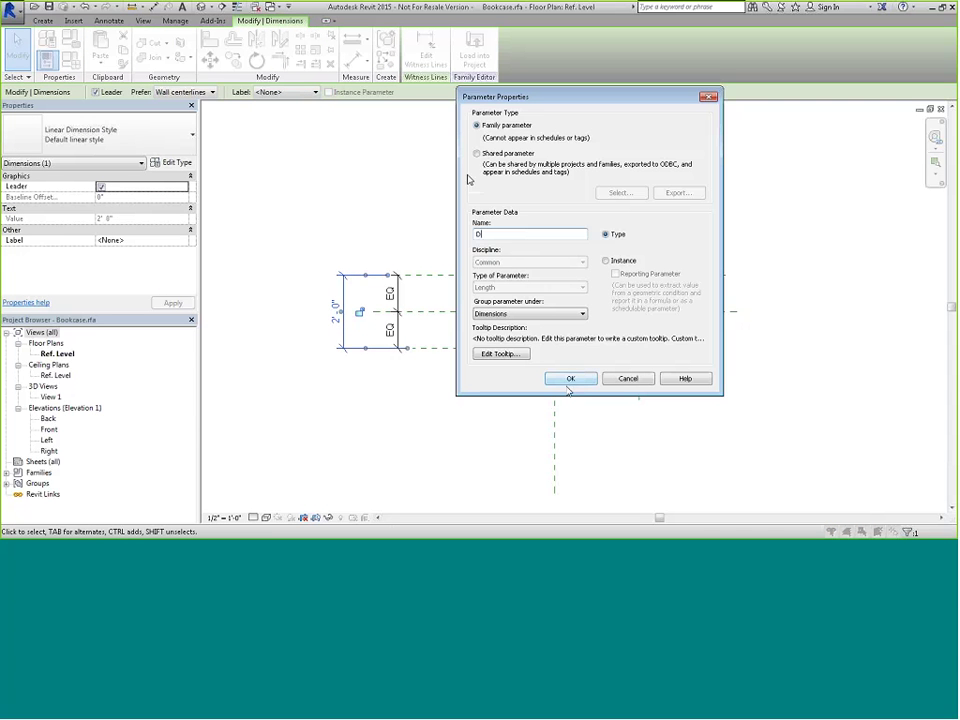
{"action": "left_click", "coordinate": [570, 378]}
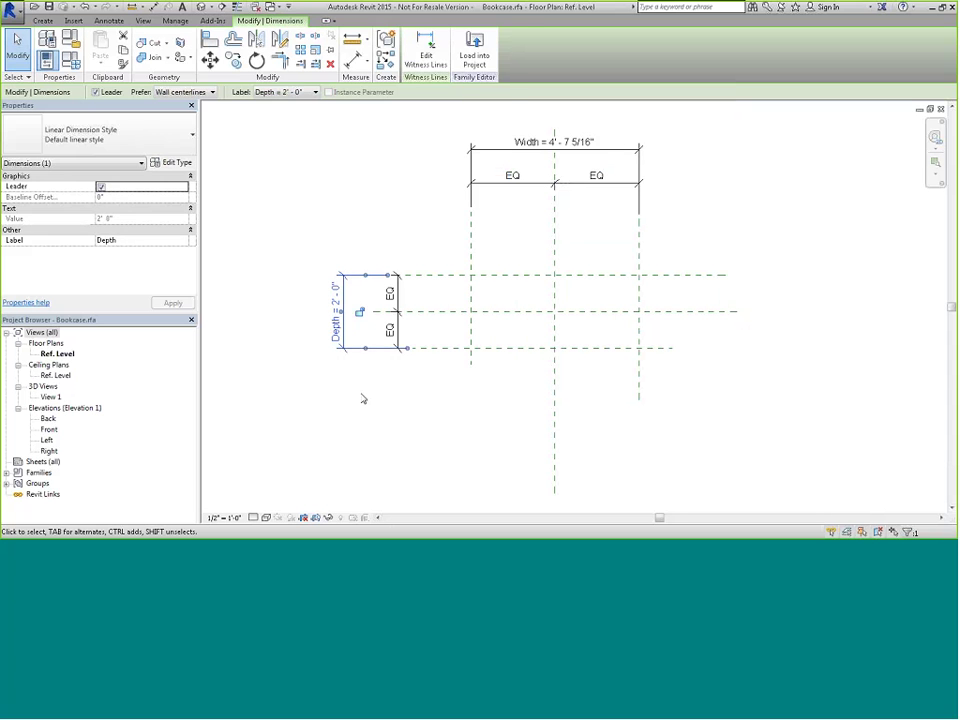
{"action": "left_click", "coordinate": [363, 399]}
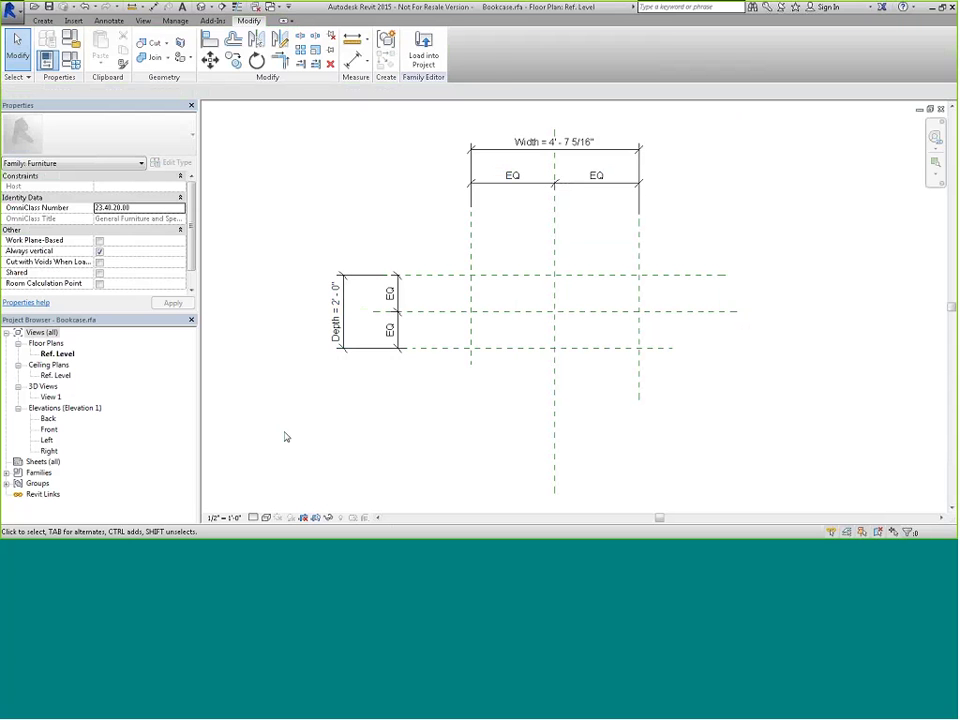
Step: Set the labelled Width dimension to 4 feet
{"action": "left_click", "coordinate": [549, 143]}
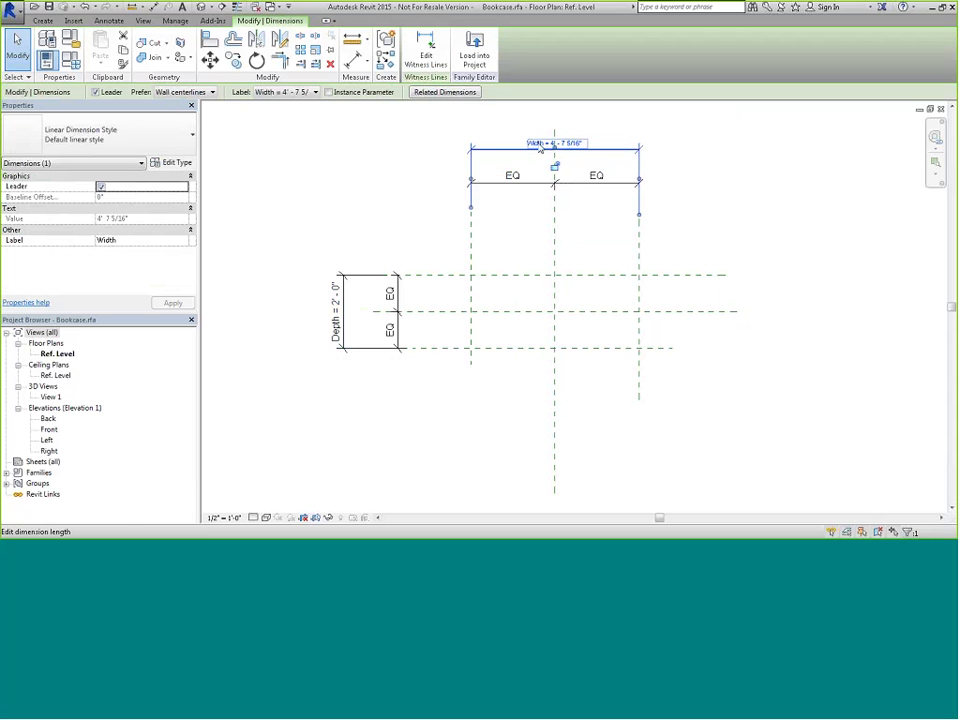
{"action": "left_click", "coordinate": [540, 144]}
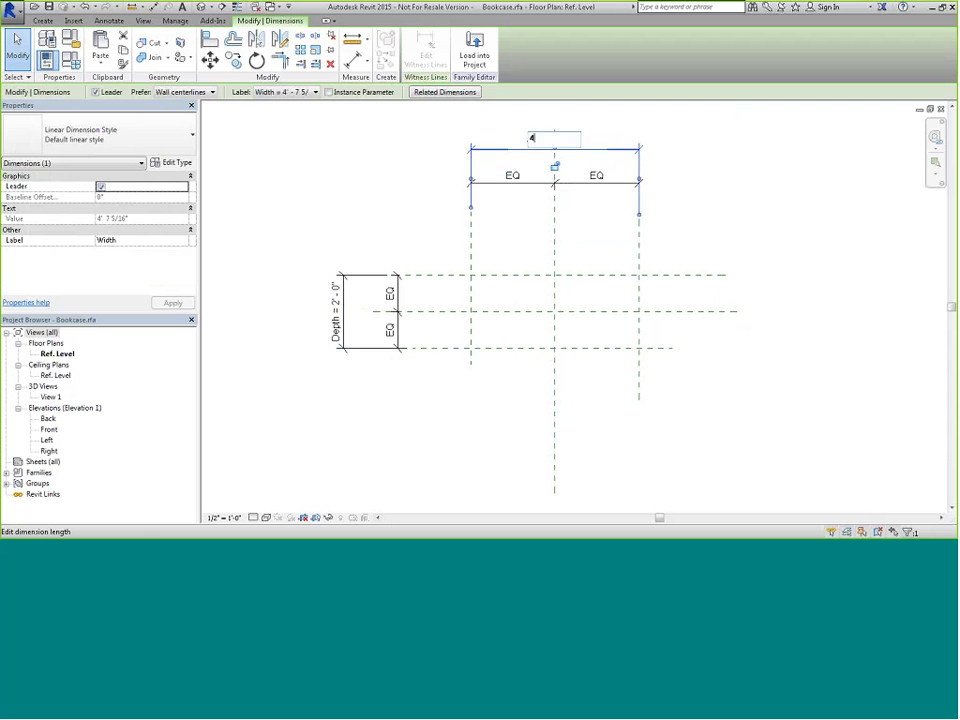
{"action": "key", "text": "Return"}
{"action": "left_click", "coordinate": [699, 186]}
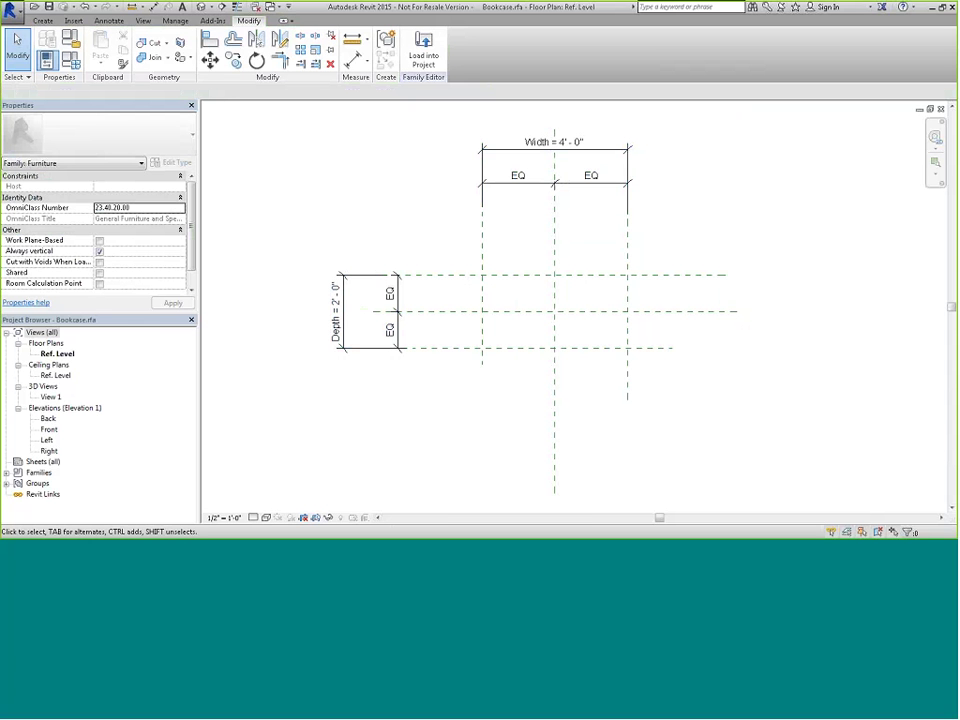
Step: Open the Front elevation, tile all open views, and fit the model in each of them
{"action": "double_click", "coordinate": [49, 430]}
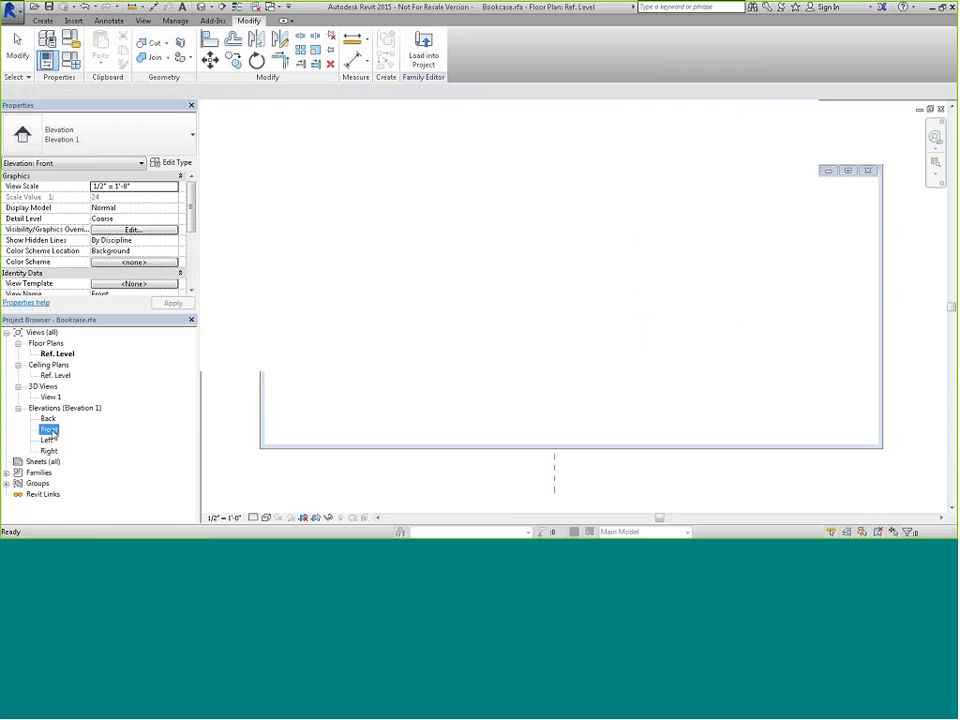
{"action": "middle_click_drag", "start_coordinate": [412, 363], "coordinate": [371, 482]}
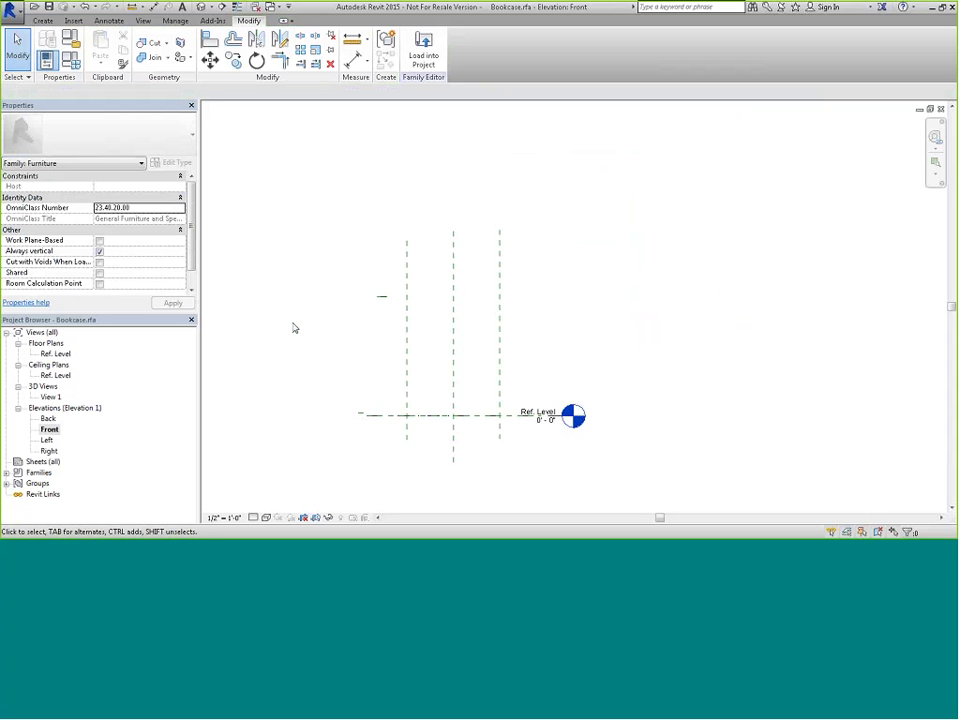
{"action": "key", "text": "w"}
{"action": "key", "text": "t"}
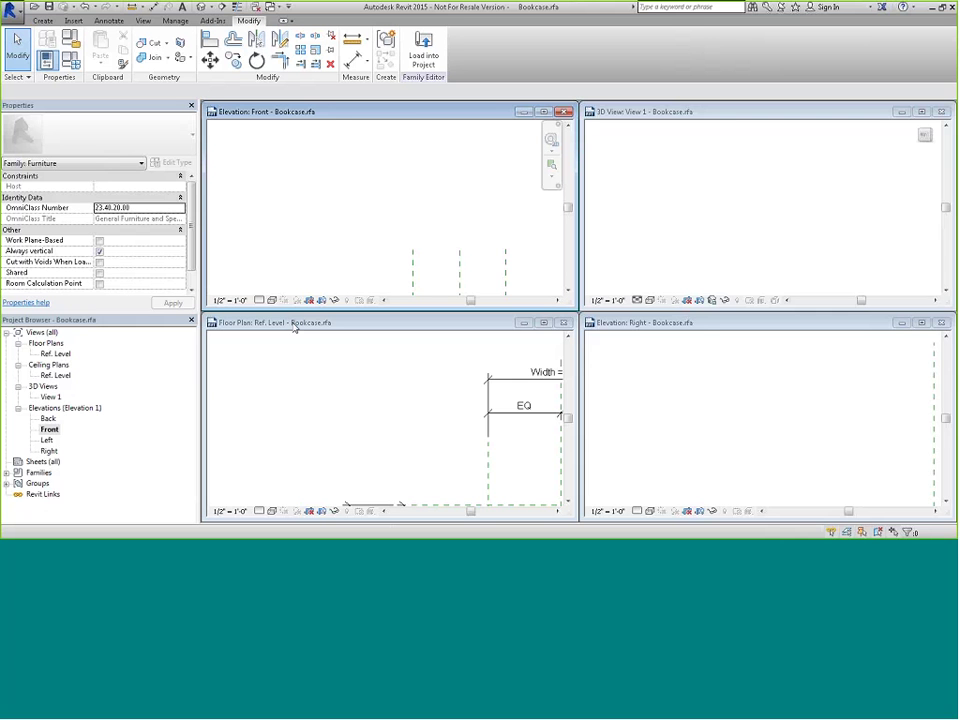
{"action": "key", "text": "z"}
{"action": "key", "text": "a"}
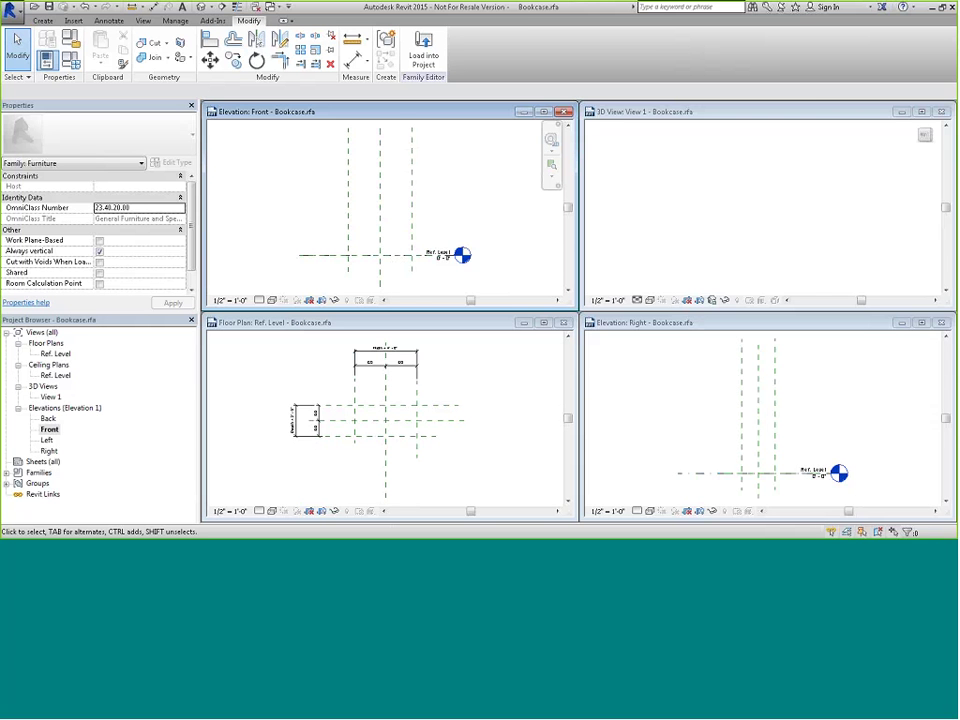
Step: Close the Right elevation and stretch the 3D view window over the space it leaves free
{"action": "left_click", "coordinate": [941, 323]}
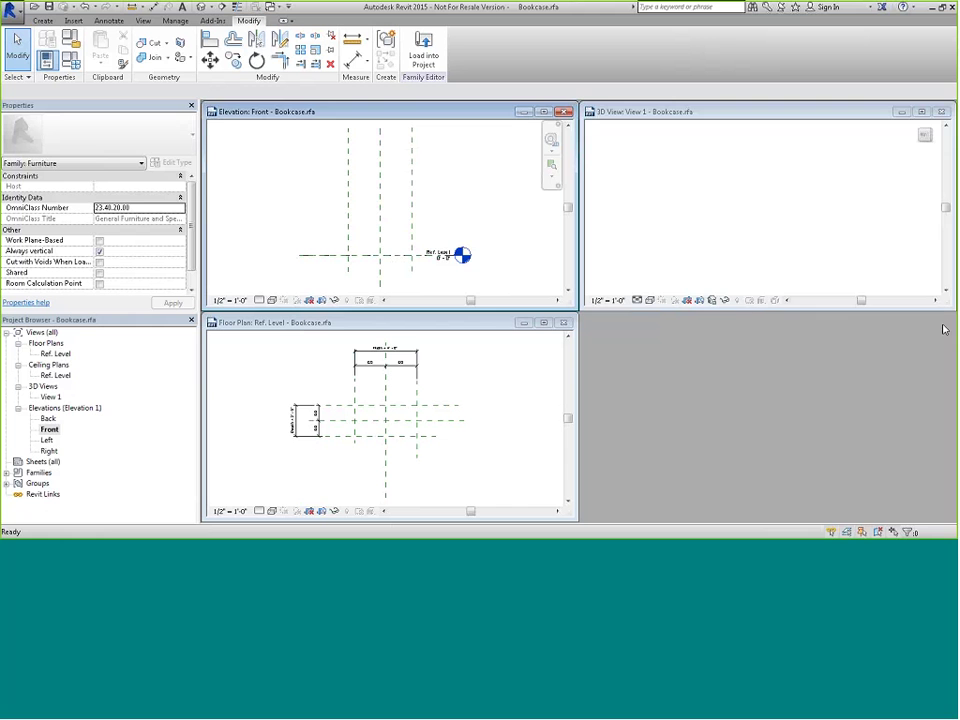
{"action": "left_click", "coordinate": [748, 304]}
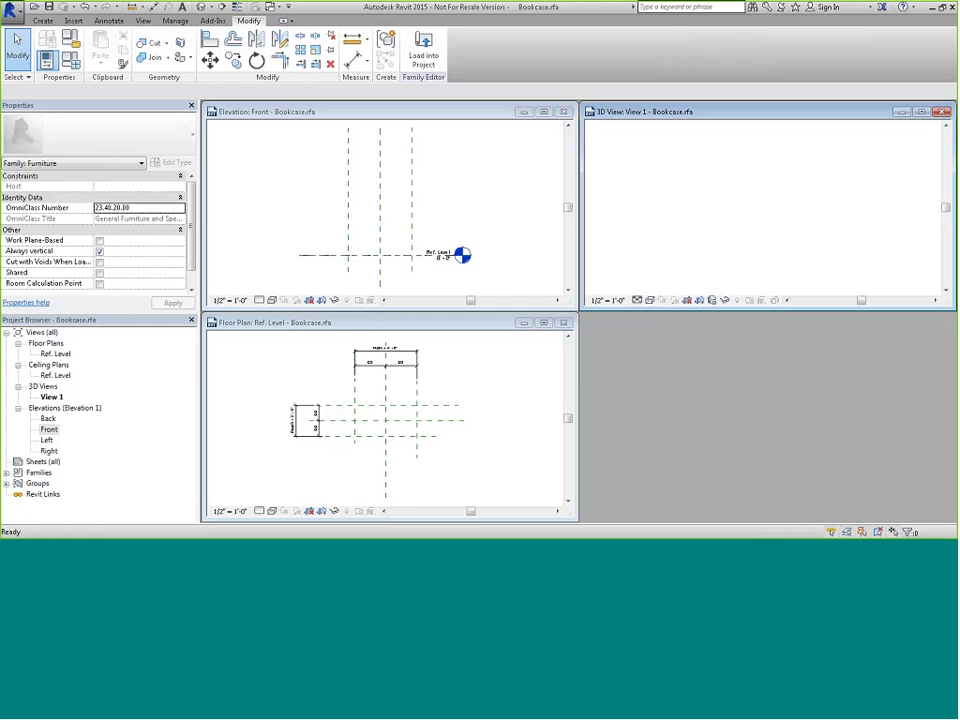
{"action": "left_click_drag", "start_coordinate": [748, 307], "coordinate": [754, 521]}
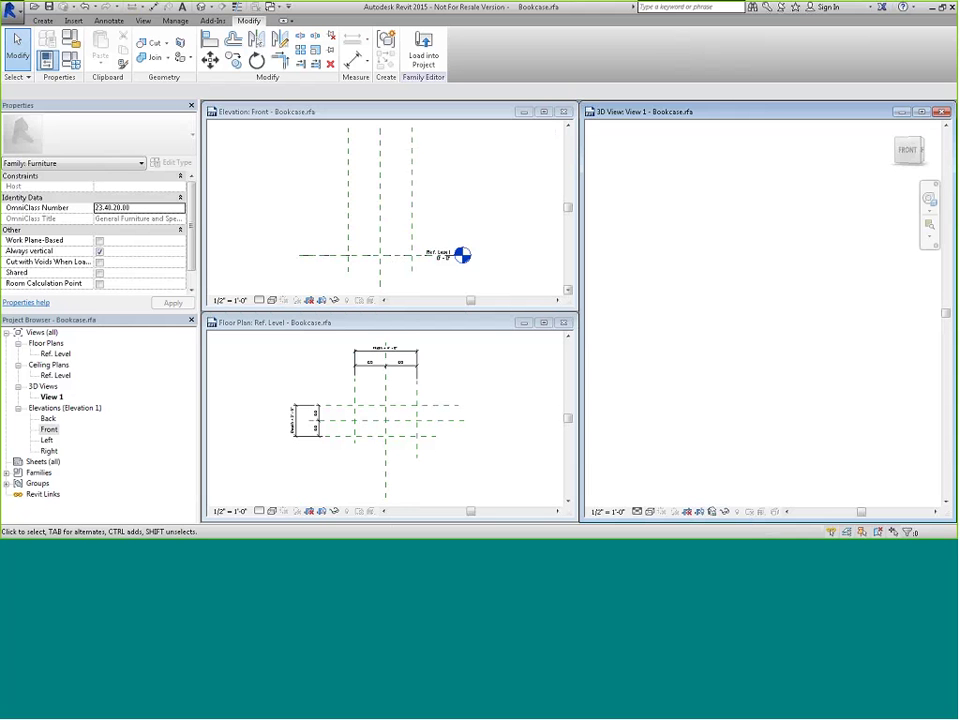
Step: Maximize the Front elevation and fit its contents in the view
{"action": "left_click", "coordinate": [545, 113]}
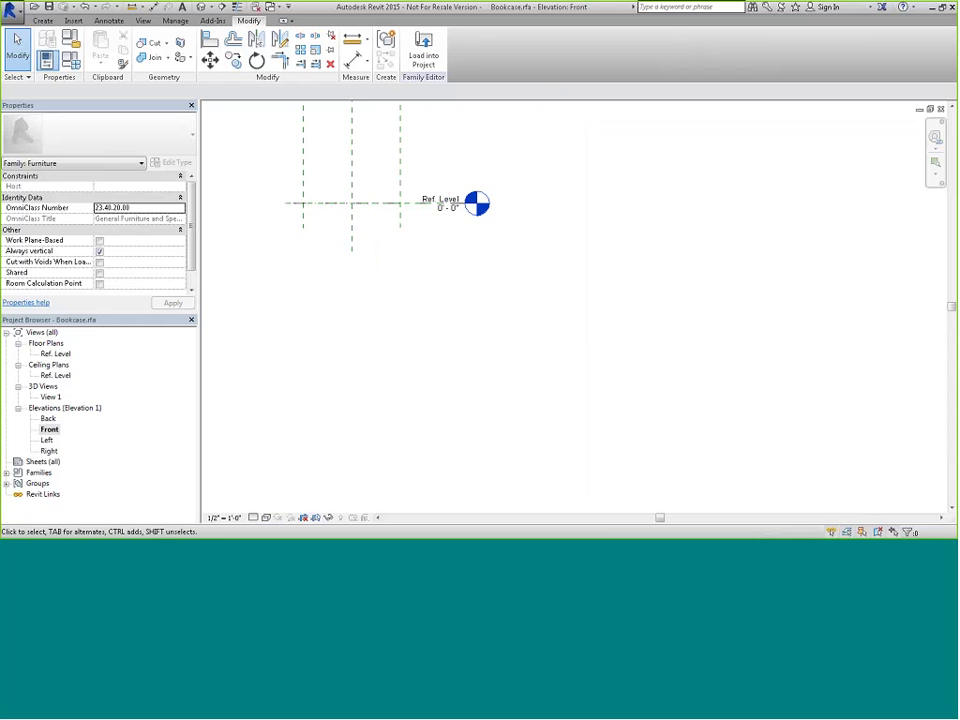
{"action": "key", "text": "z"}
{"action": "key", "text": "f"}
{"action": "middle_click_drag", "start_coordinate": [576, 484], "coordinate": [580, 496]}
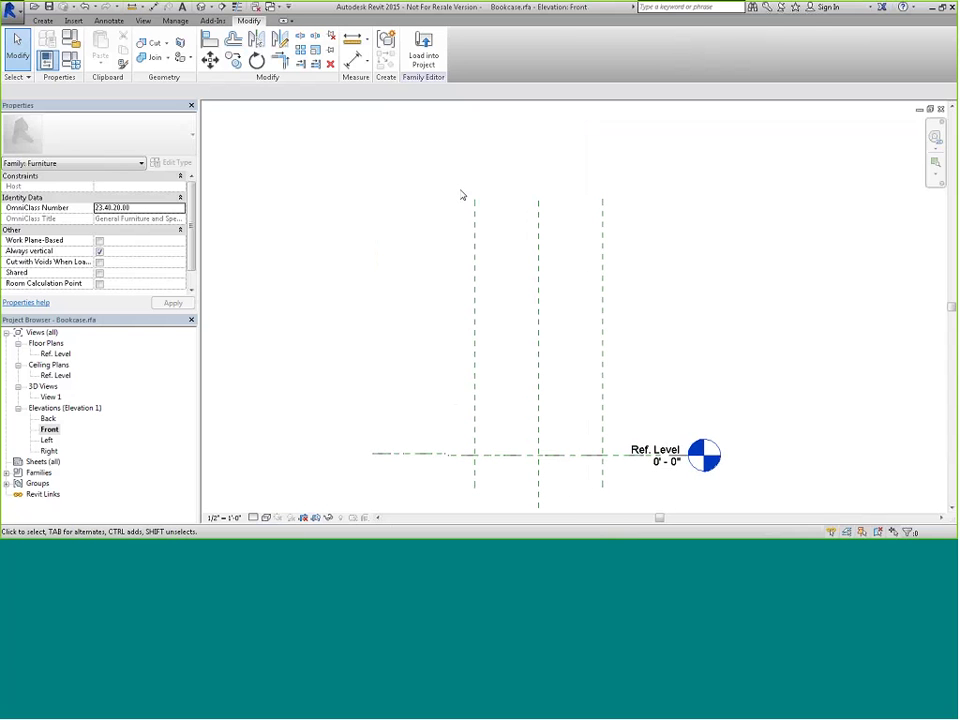
Step: Draw a horizontal reference plane across the vertical planes, 4" above Ref. Level
{"action": "left_click", "coordinate": [43, 20]}
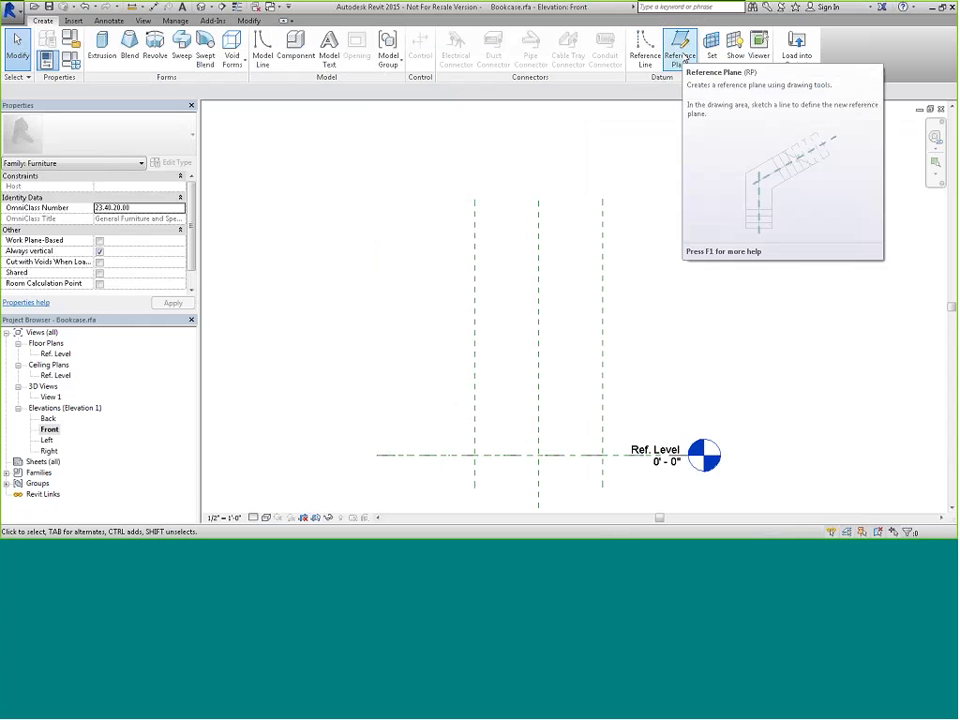
{"action": "left_click", "coordinate": [681, 58]}
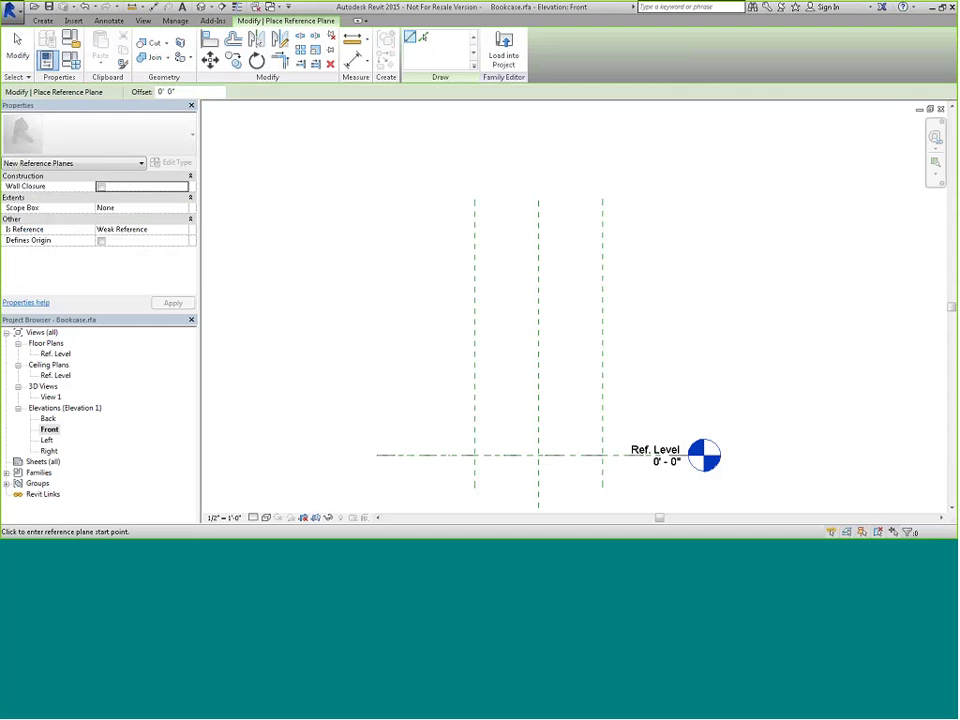
{"action": "left_click", "coordinate": [414, 443]}
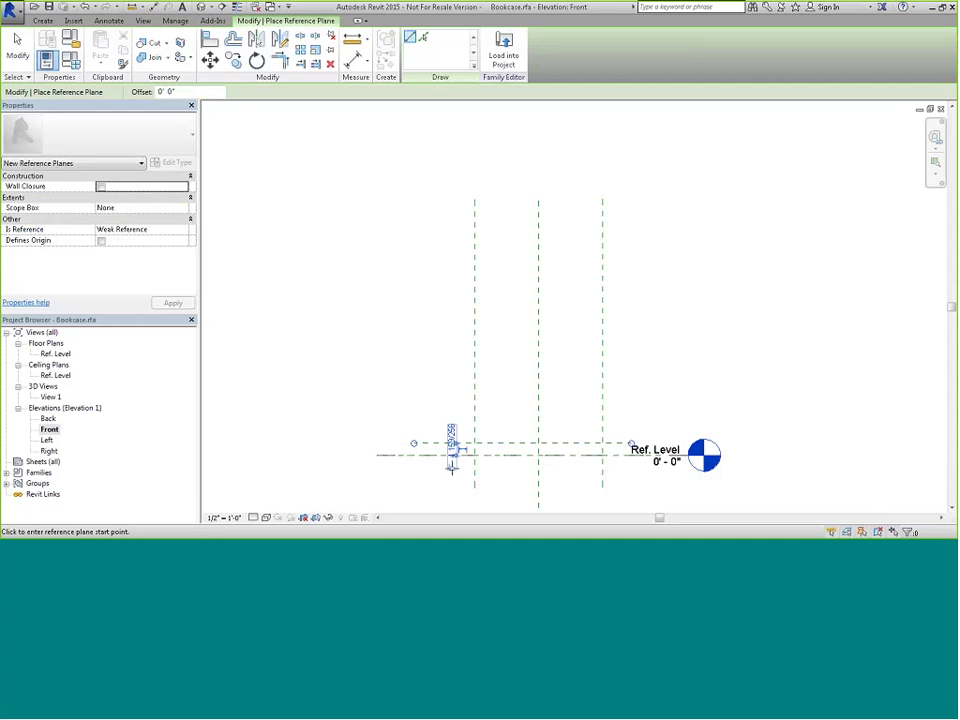
{"action": "type", "text": "4\""}
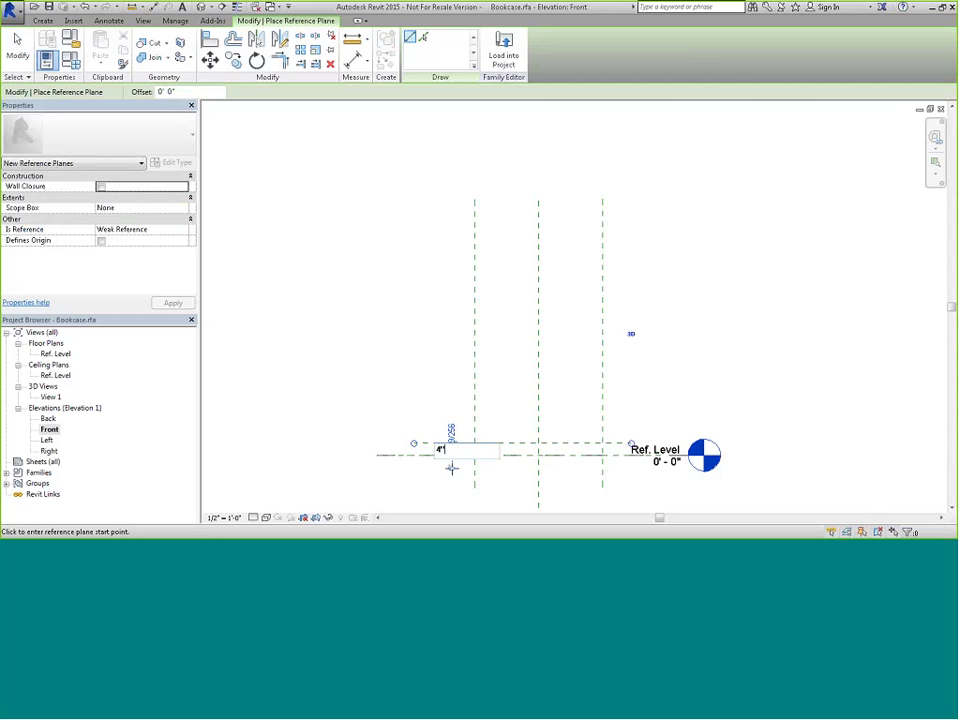
{"action": "key", "text": "Return"}
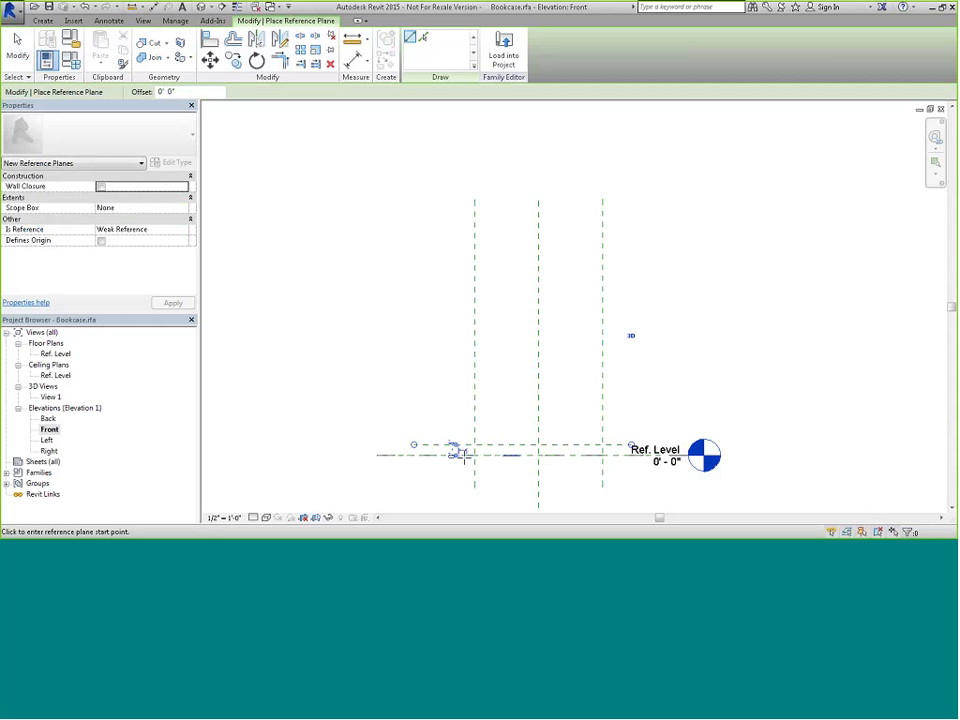
Step: Make the temporary dimension between Ref. Level and the new reference plane permanent, and lock it
{"action": "scroll", "coordinate": [463, 455], "scroll_direction": "up", "scroll_amount": 8}
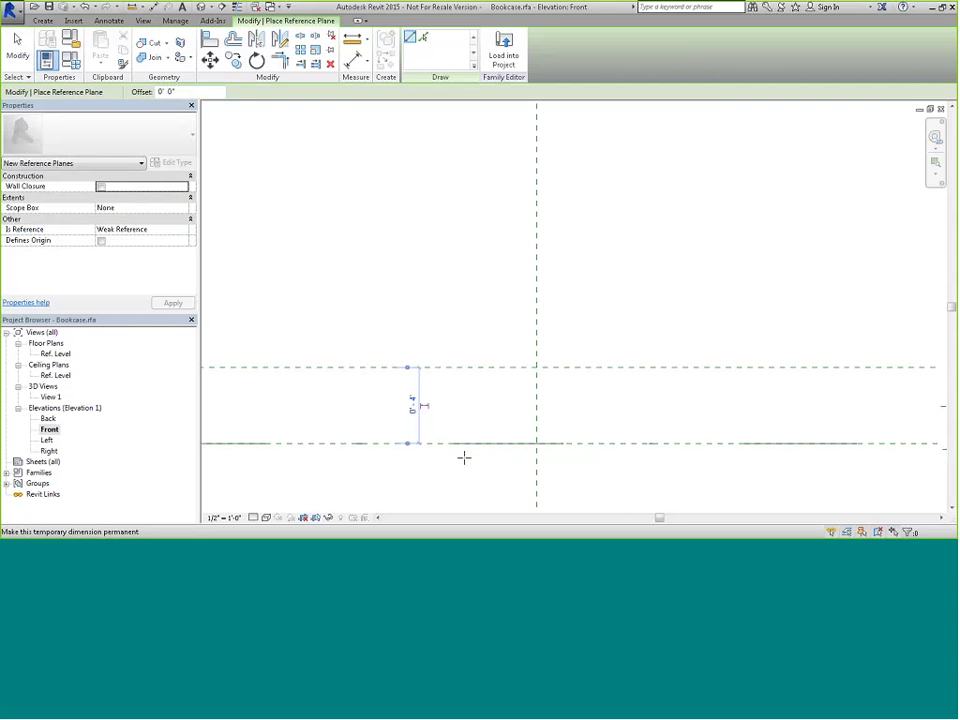
{"action": "left_click", "coordinate": [426, 404]}
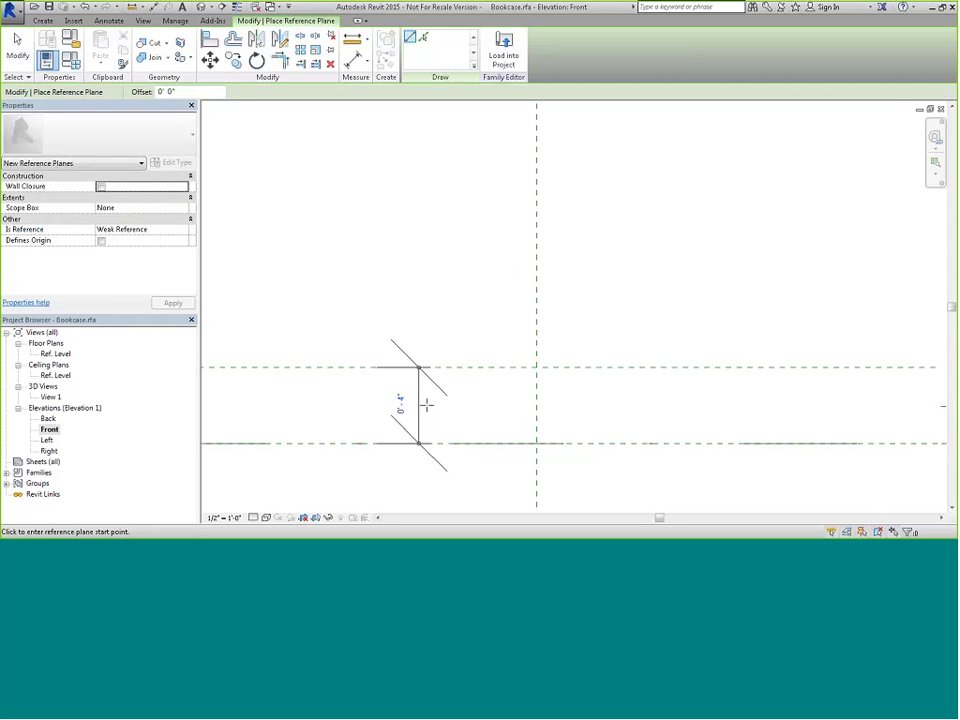
{"action": "key", "text": "Escape"}
{"action": "key", "text": "Escape"}
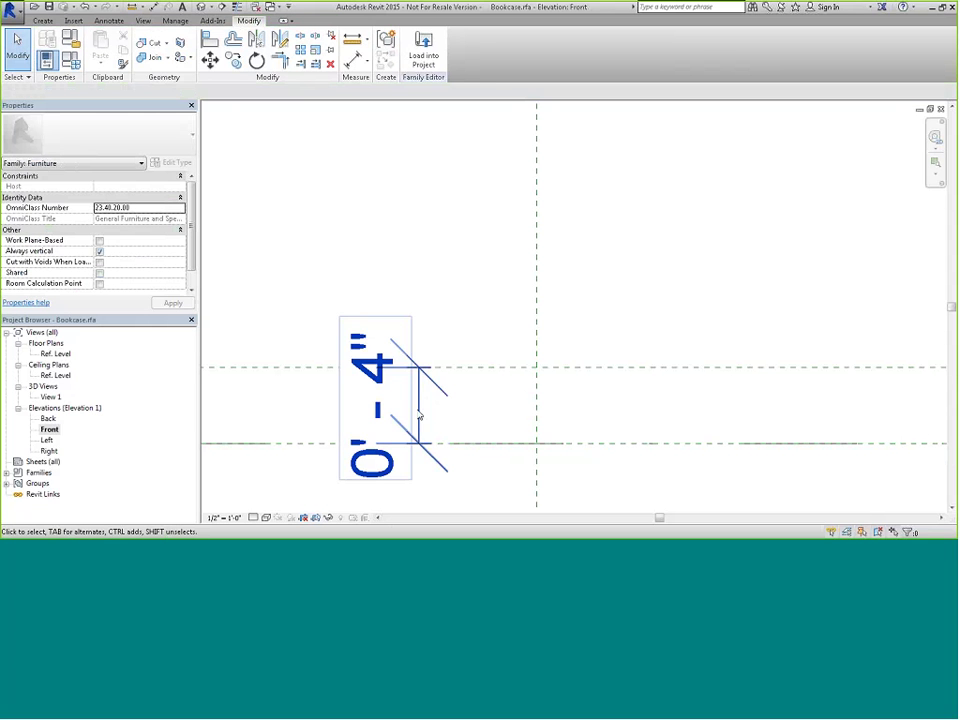
{"action": "left_click", "coordinate": [418, 408]}
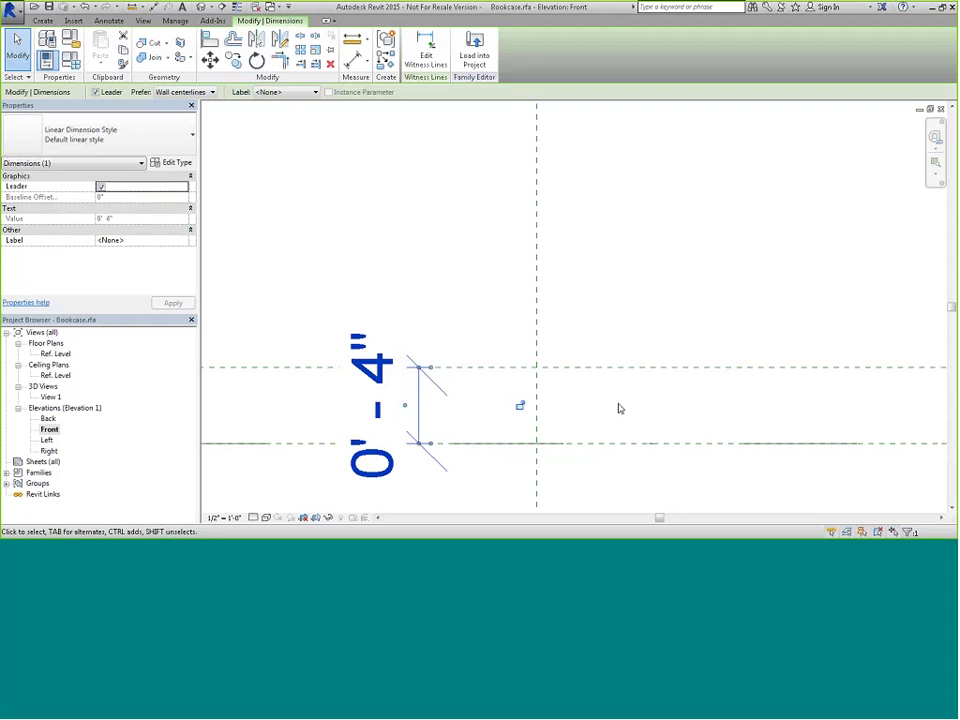
{"action": "left_click", "coordinate": [519, 407]}
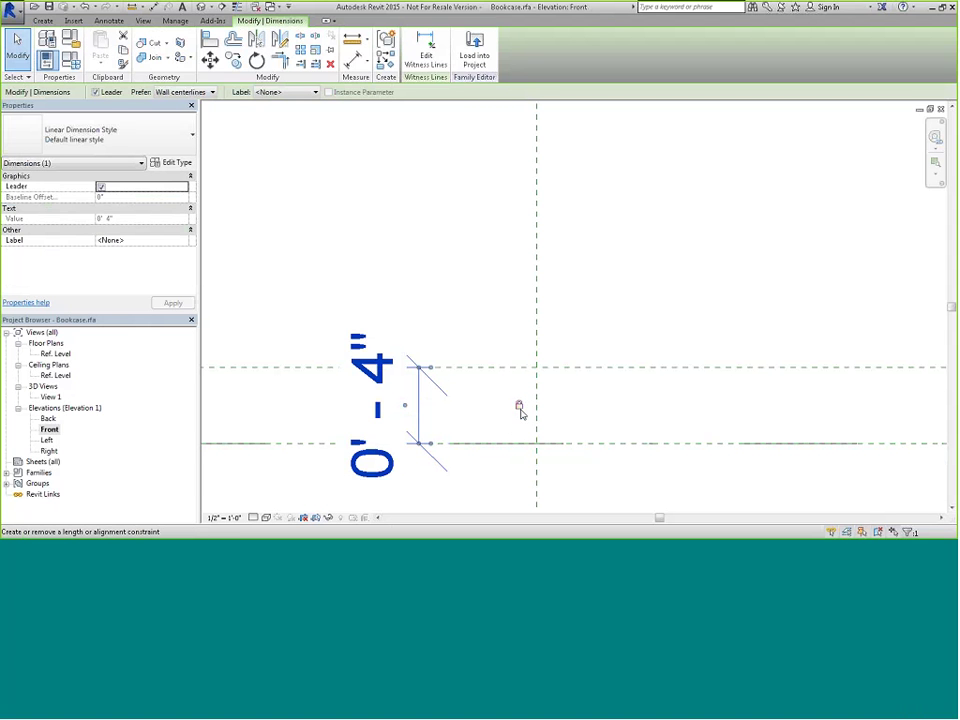
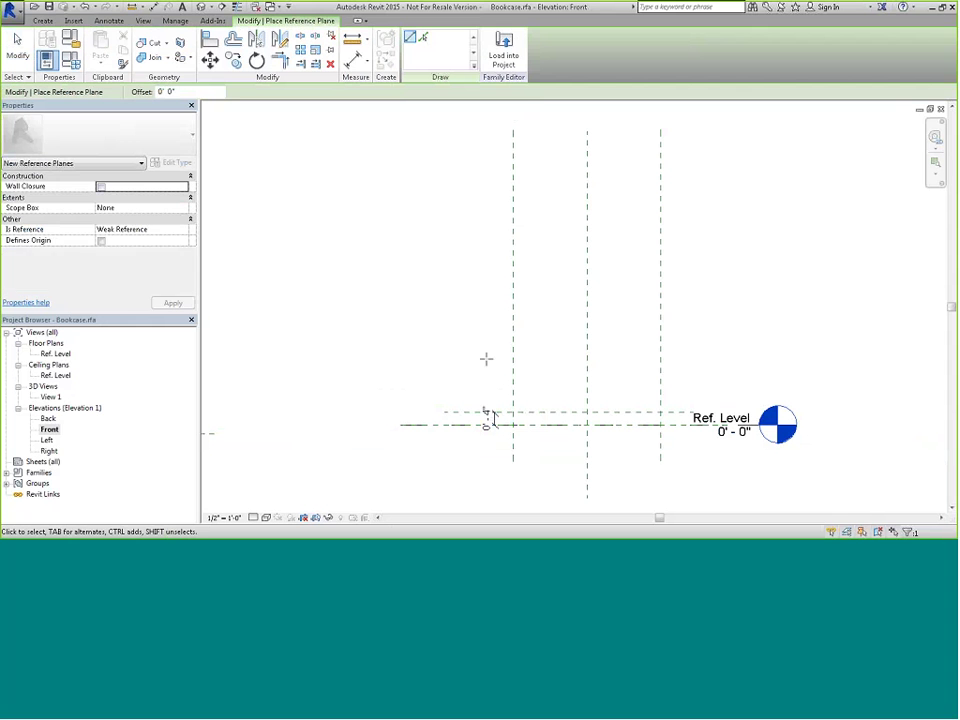
Step: Draw four more horizontal reference planes above the locked one, spaced upward about 1'-5", 1'-7", 1'-1" and 1'-2" apart
{"action": "left_click", "coordinate": [485, 358]}
{"action": "left_click", "coordinate": [747, 358]}
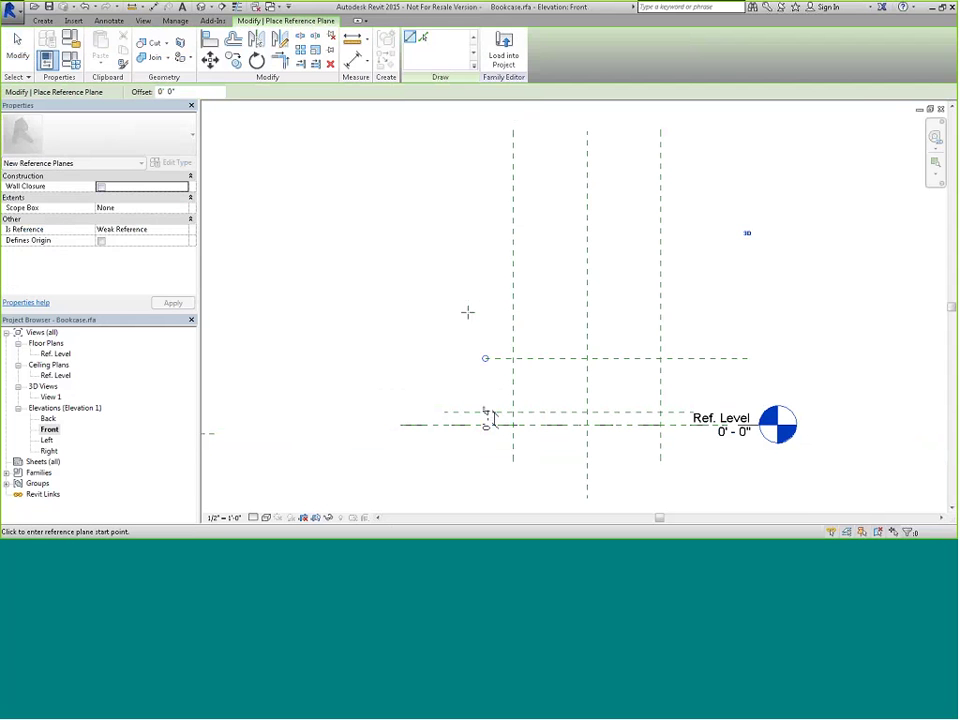
{"action": "left_click", "coordinate": [461, 300]}
{"action": "left_click", "coordinate": [737, 300]}
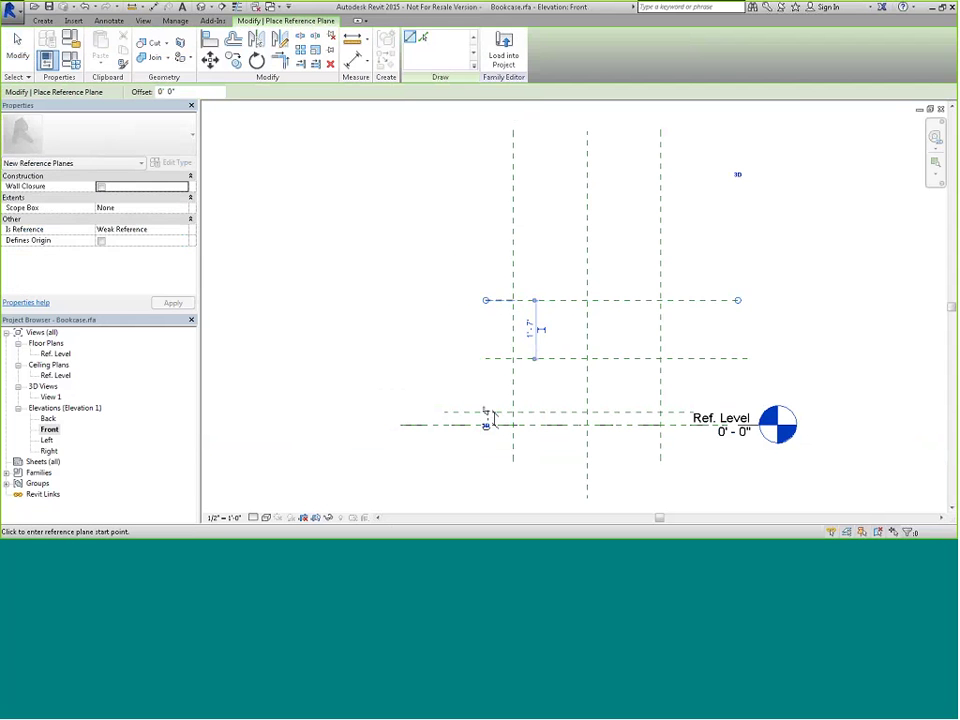
{"action": "left_click", "coordinate": [485, 260]}
{"action": "left_click", "coordinate": [737, 258]}
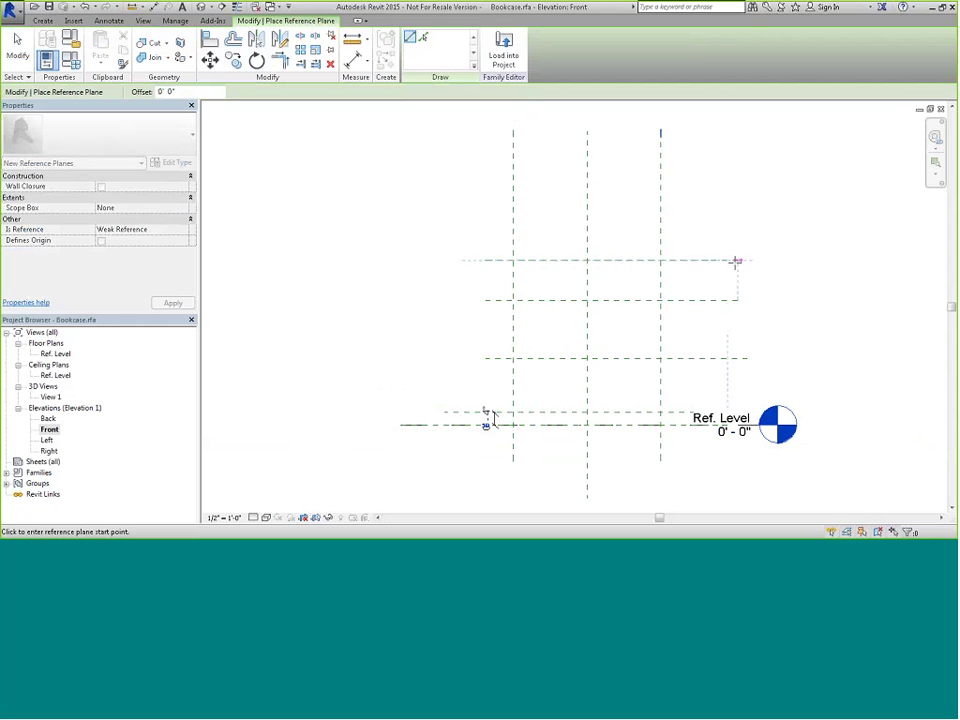
{"action": "left_click", "coordinate": [486, 216]}
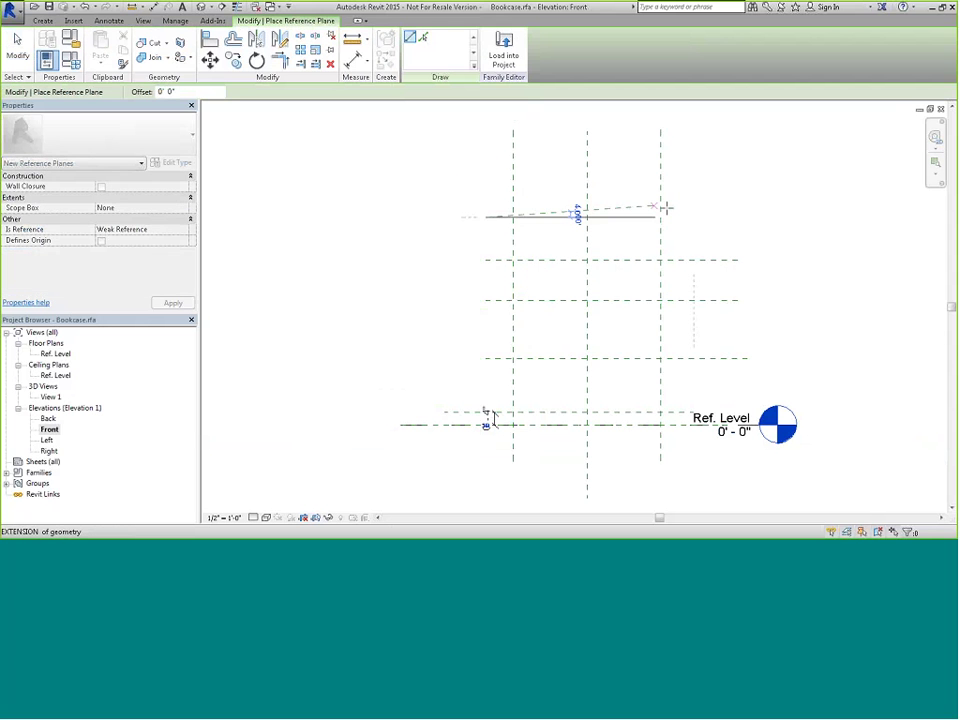
{"action": "left_click", "coordinate": [725, 217]}
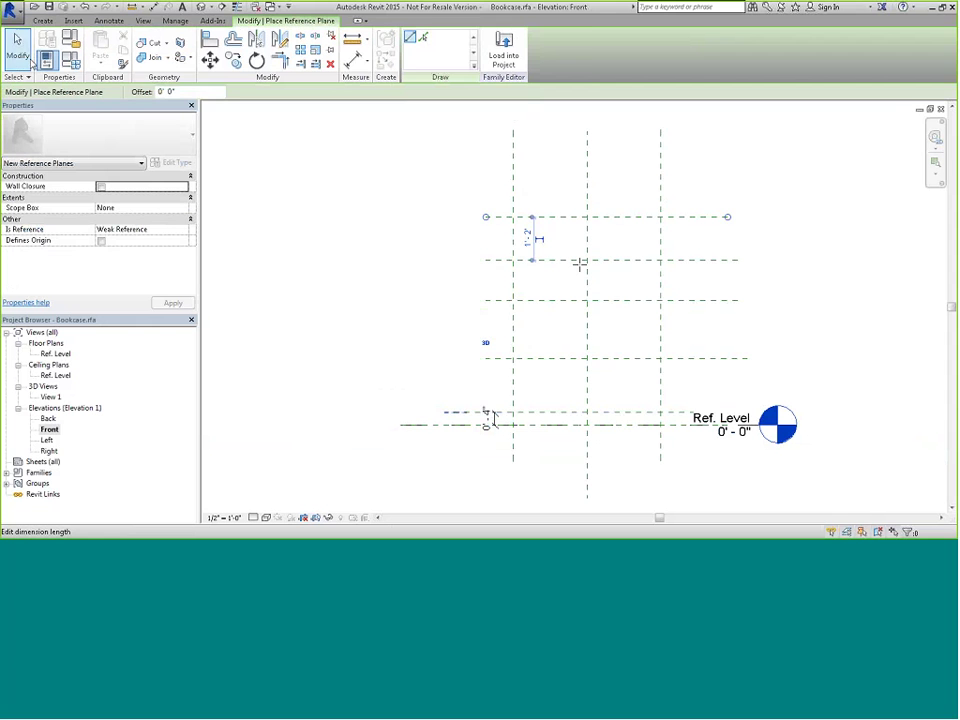
Step: Place three separate aligned dimensions between consecutive horizontal reference planes, from the locked base plane up to the third plane above it
{"action": "left_click", "coordinate": [351, 63]}
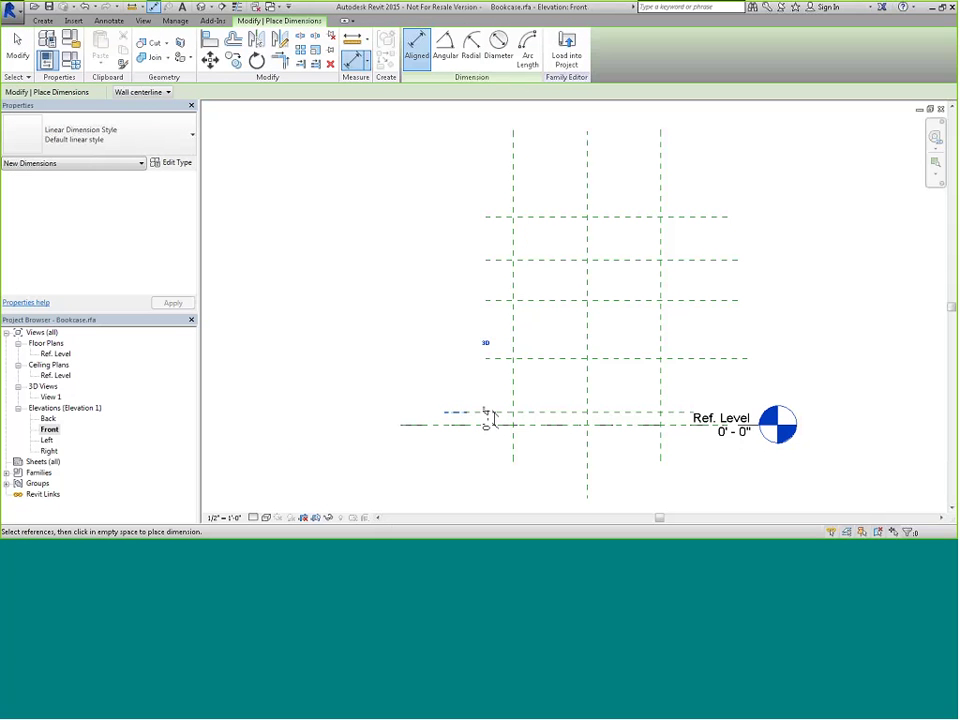
{"action": "left_click", "coordinate": [490, 413]}
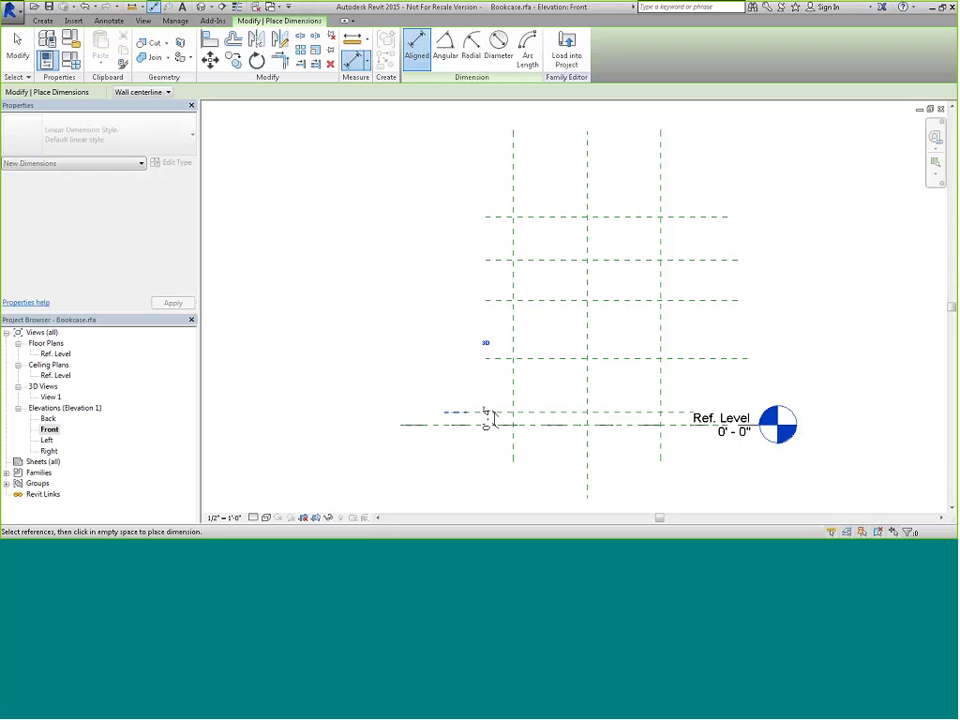
{"action": "left_click", "coordinate": [697, 355]}
{"action": "left_click", "coordinate": [728, 335]}
{"action": "left_click", "coordinate": [722, 358]}
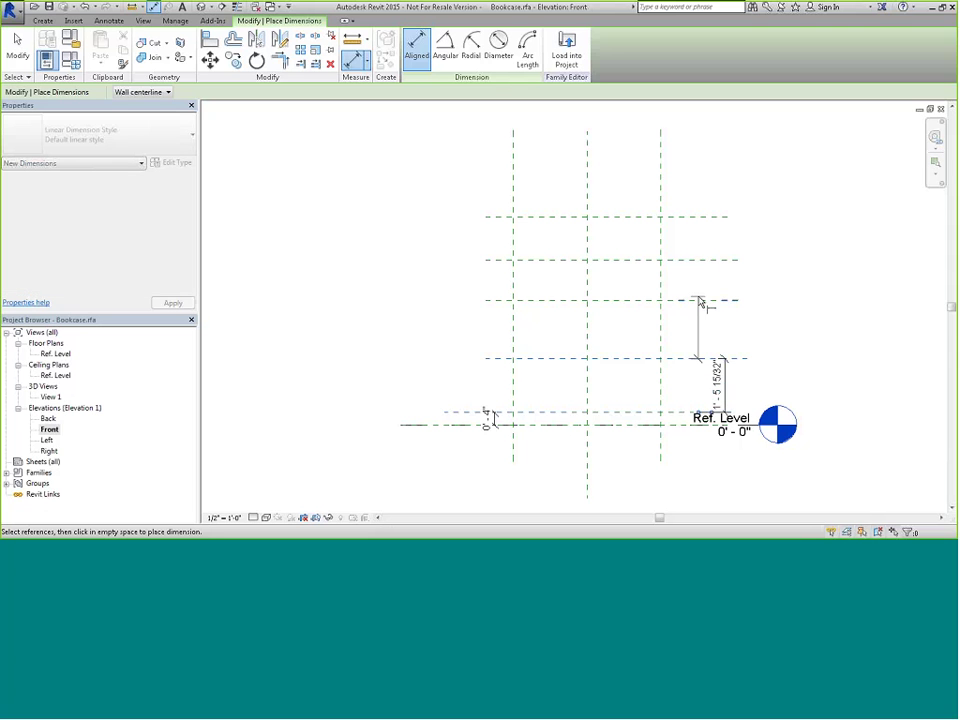
{"action": "left_click", "coordinate": [698, 301]}
{"action": "left_click", "coordinate": [757, 276]}
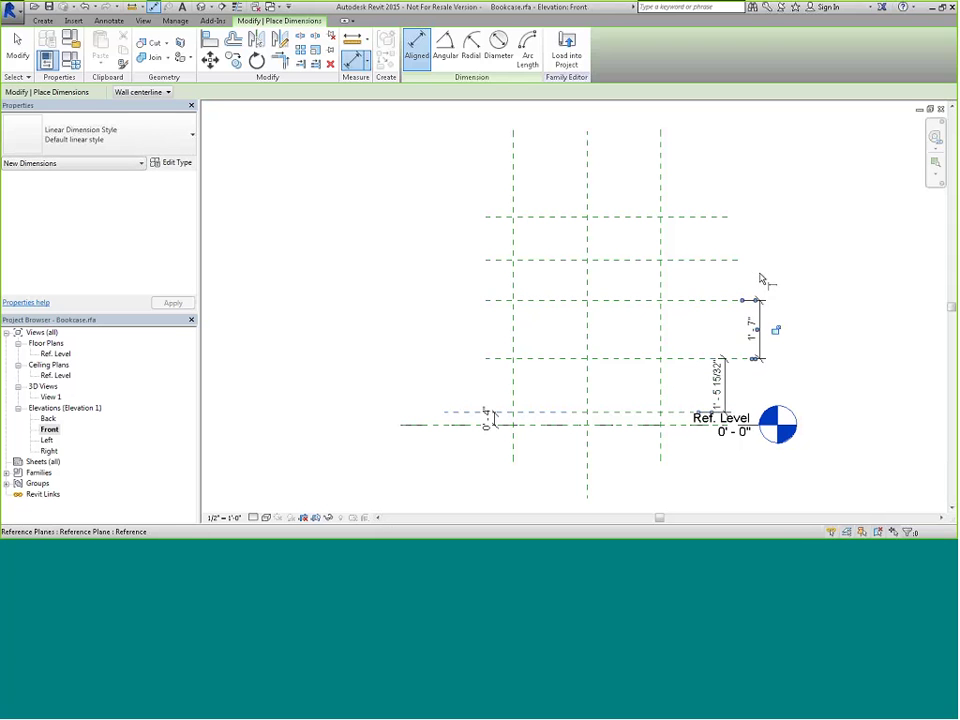
{"action": "left_click", "coordinate": [692, 300]}
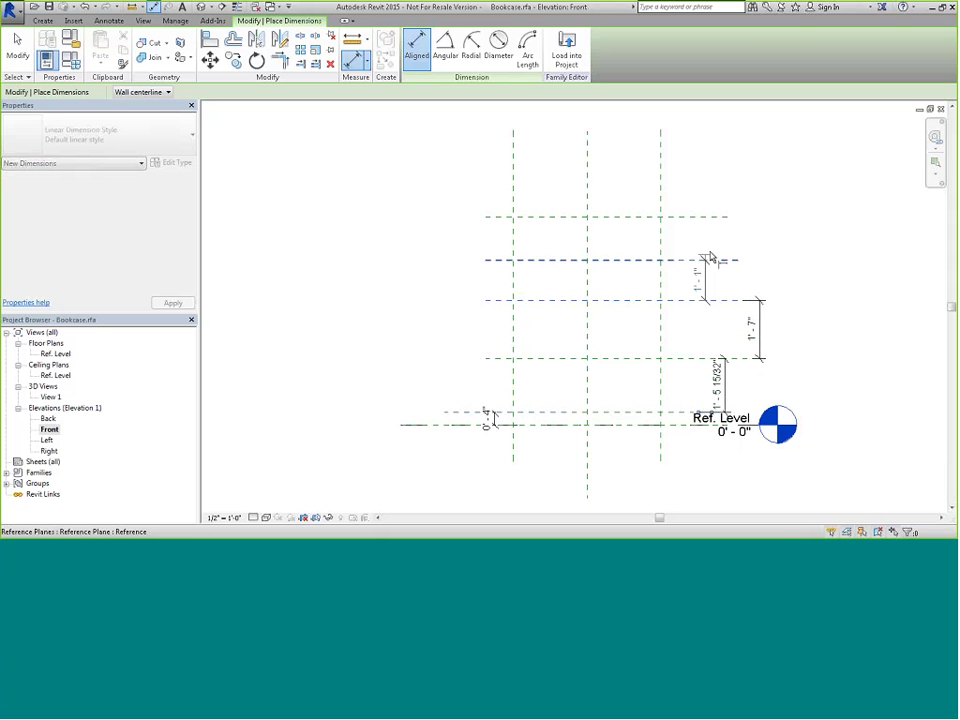
{"action": "left_click", "coordinate": [709, 258]}
{"action": "left_click", "coordinate": [784, 262]}
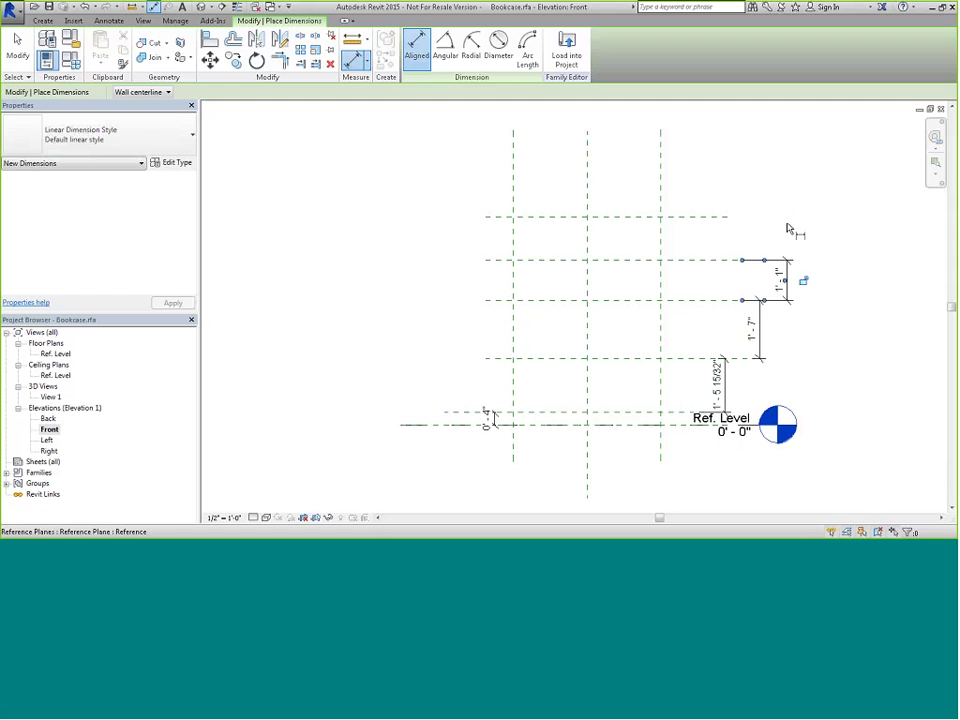
Step: Place an aligned dimension from the locked base plane to the topmost horizontal reference plane
{"action": "left_click", "coordinate": [676, 412]}
{"action": "left_click", "coordinate": [729, 198]}
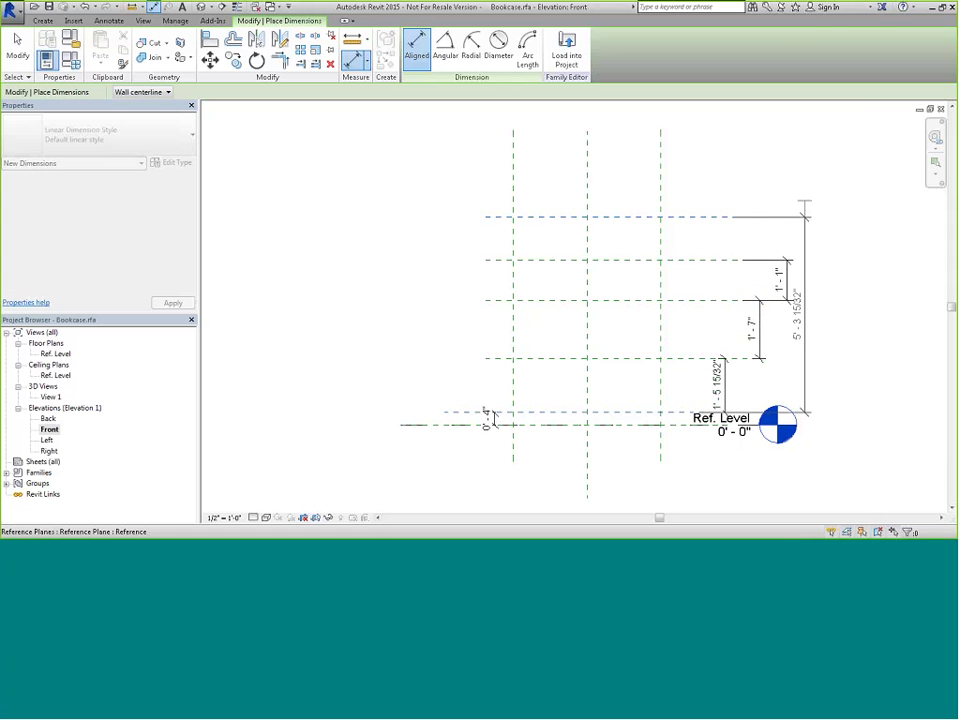
{"action": "left_click", "coordinate": [818, 205]}
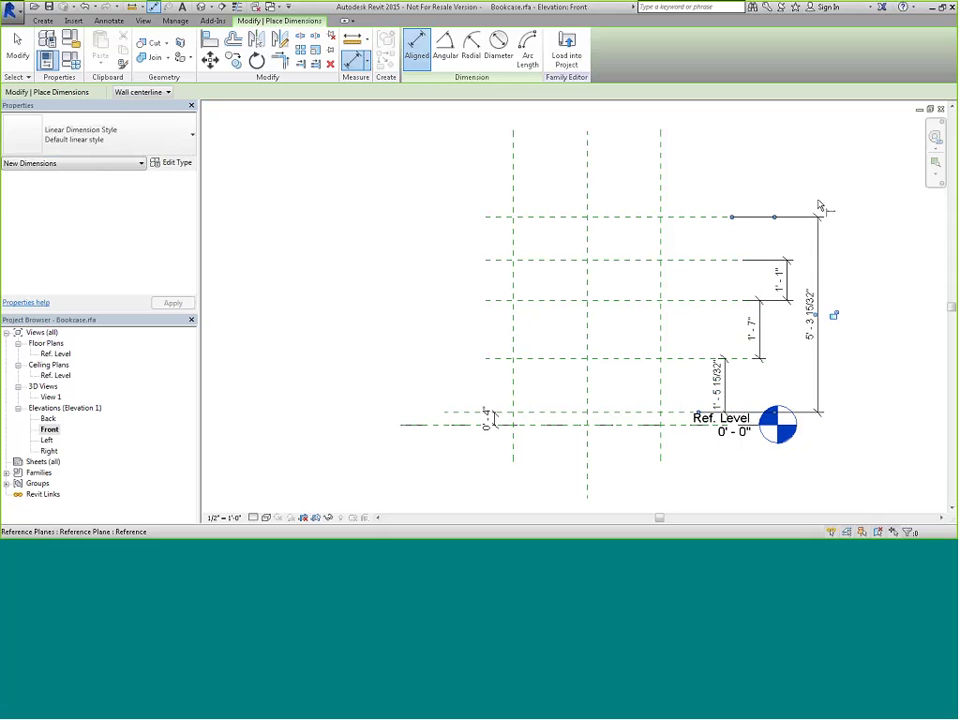
{"action": "left_click", "coordinate": [15, 42]}
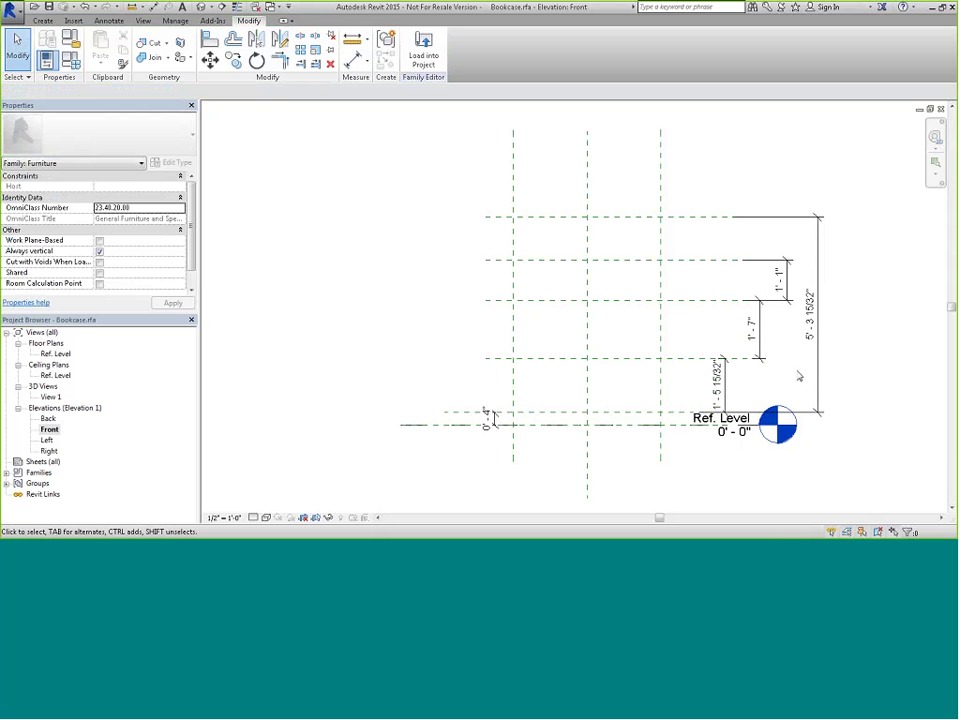
Step: Label the overall vertical dimension with a new family type parameter named Height
{"action": "left_click", "coordinate": [818, 370]}
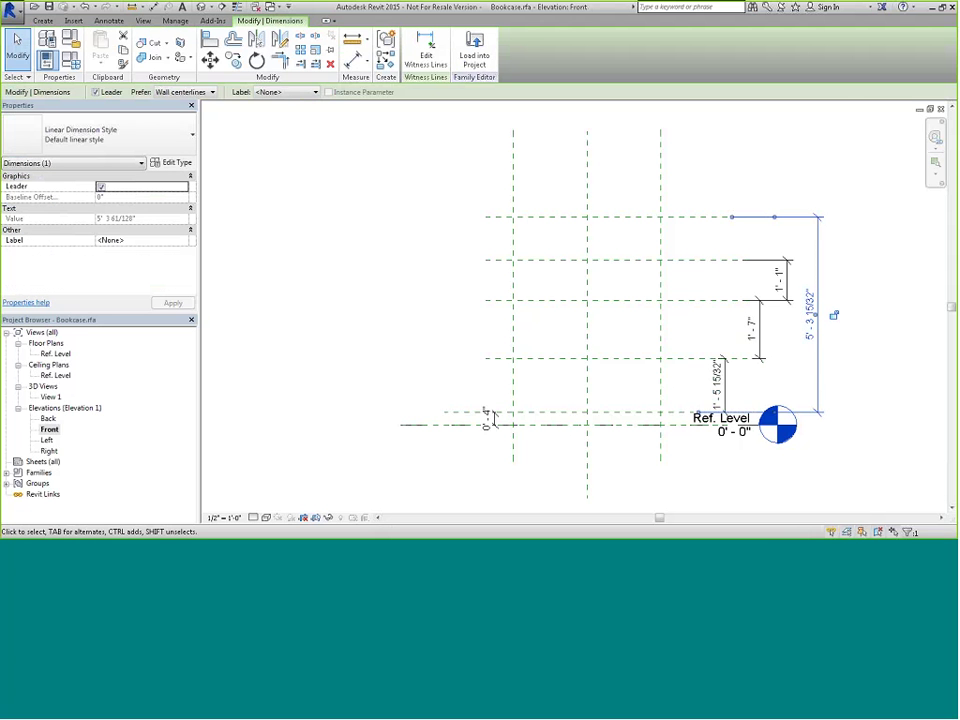
{"action": "left_click", "coordinate": [286, 92]}
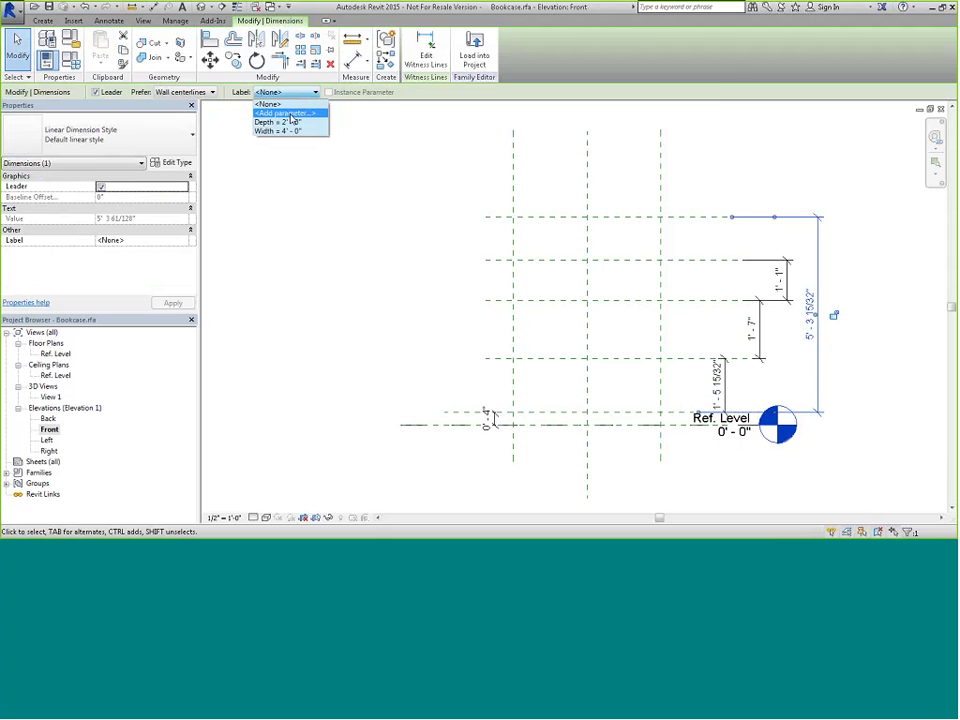
{"action": "left_click", "coordinate": [286, 113]}
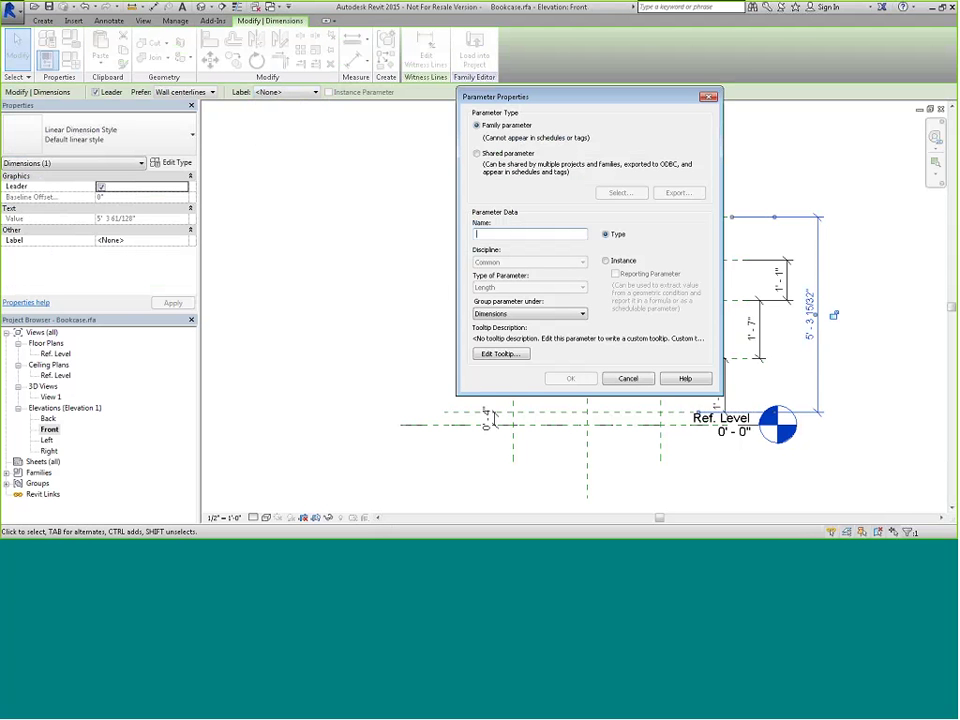
{"action": "type", "text": "Height"}
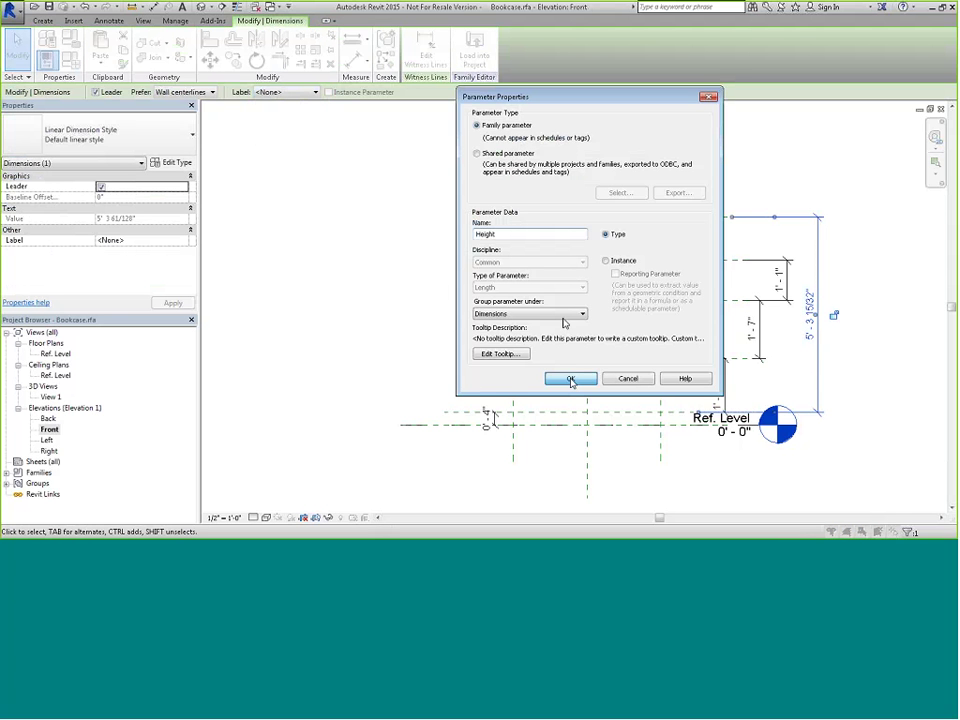
{"action": "left_click", "coordinate": [570, 379]}
Step: Label the lowest shelf-spacing dimension, just above the base plane, with a new family type parameter named Shelf Height
{"action": "left_click", "coordinate": [722, 390]}
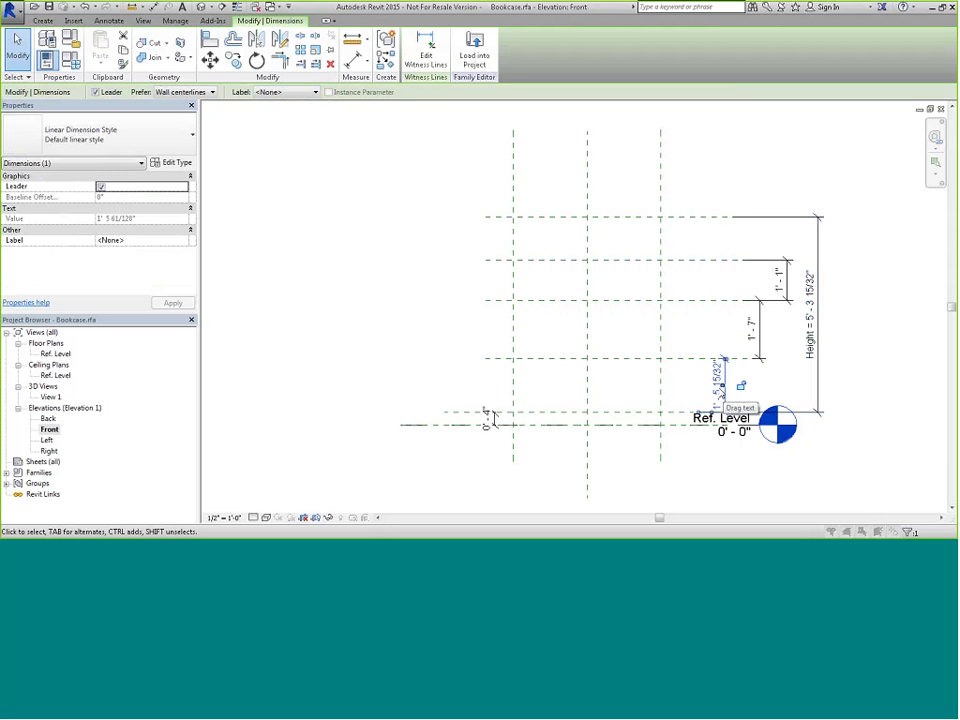
{"action": "left_click", "coordinate": [290, 92]}
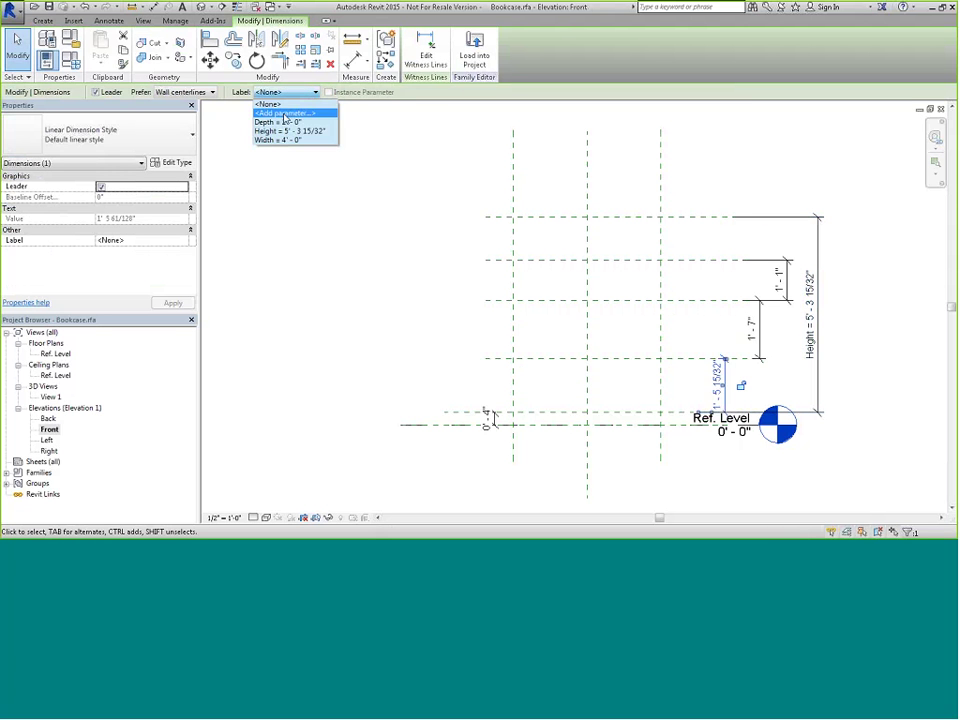
{"action": "left_click", "coordinate": [284, 113]}
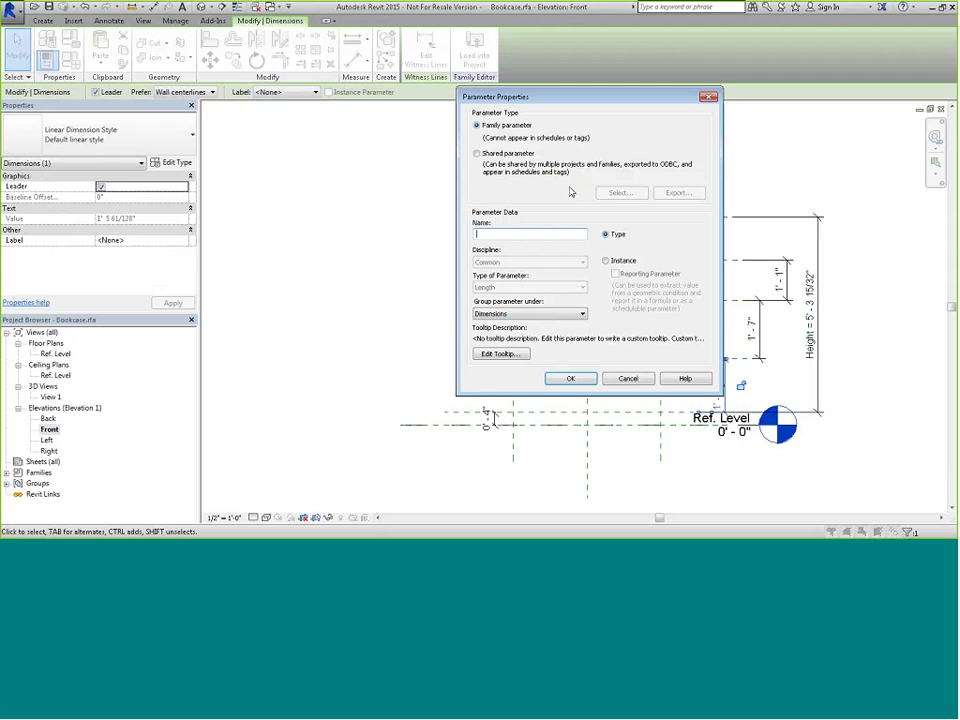
{"action": "type", "text": "Shelf Height"}
{"action": "left_click", "coordinate": [571, 378]}
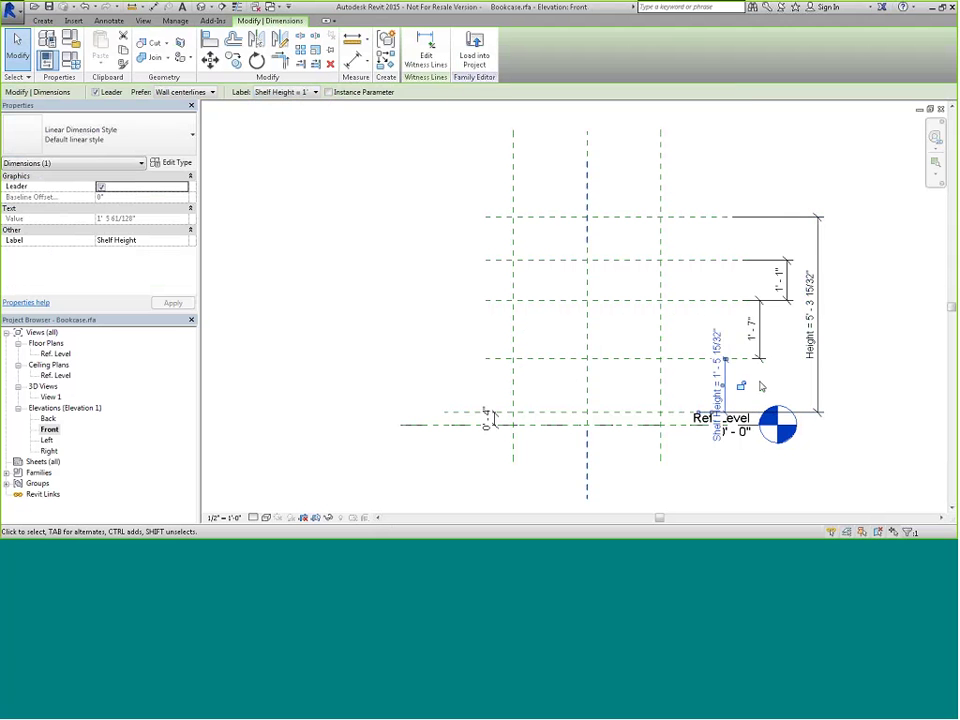
Step: Assign the existing Shelf Height parameter to the two upper shelf-spacing dimensions together
{"action": "left_click", "coordinate": [786, 286]}
{"action": "left_click", "coordinate": [752, 320], "text": "ctrl"}
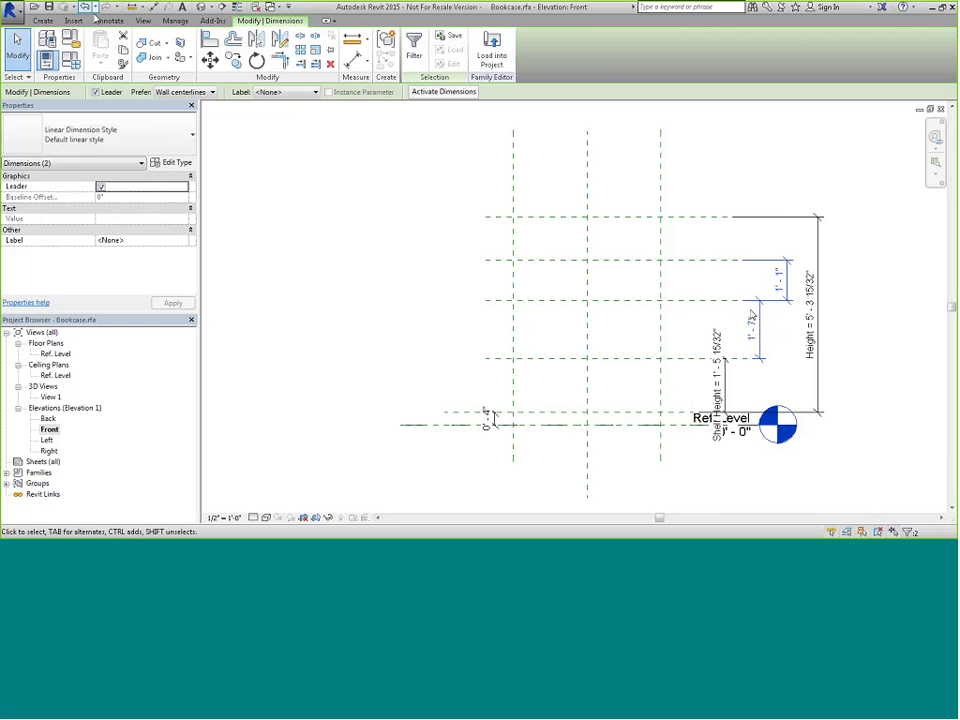
{"action": "left_click", "coordinate": [290, 93]}
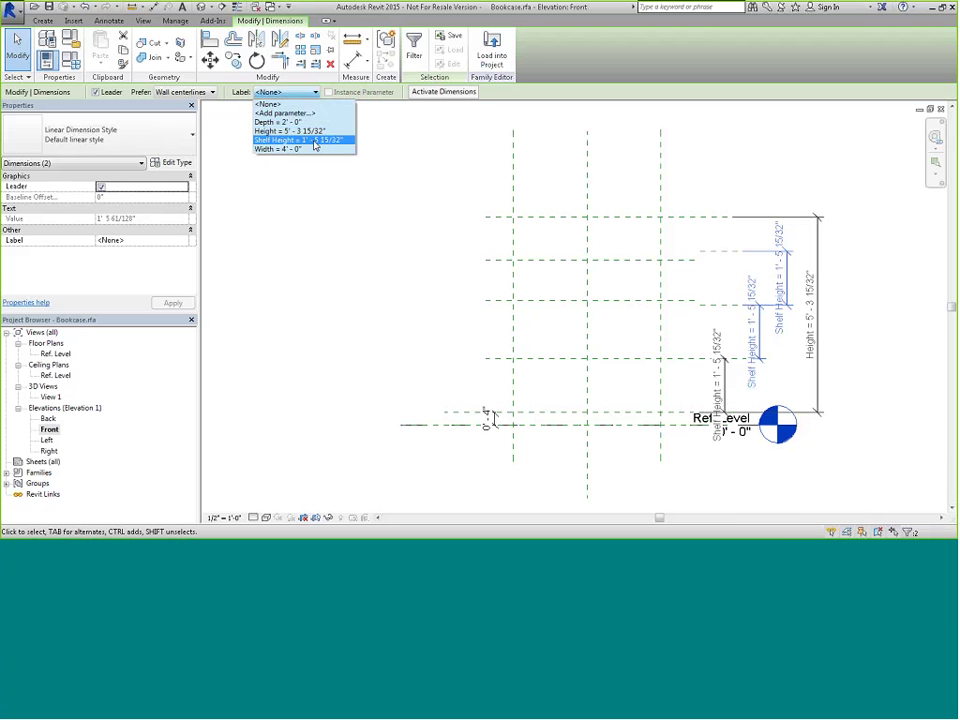
{"action": "left_click", "coordinate": [314, 142]}
{"action": "left_click", "coordinate": [314, 146]}
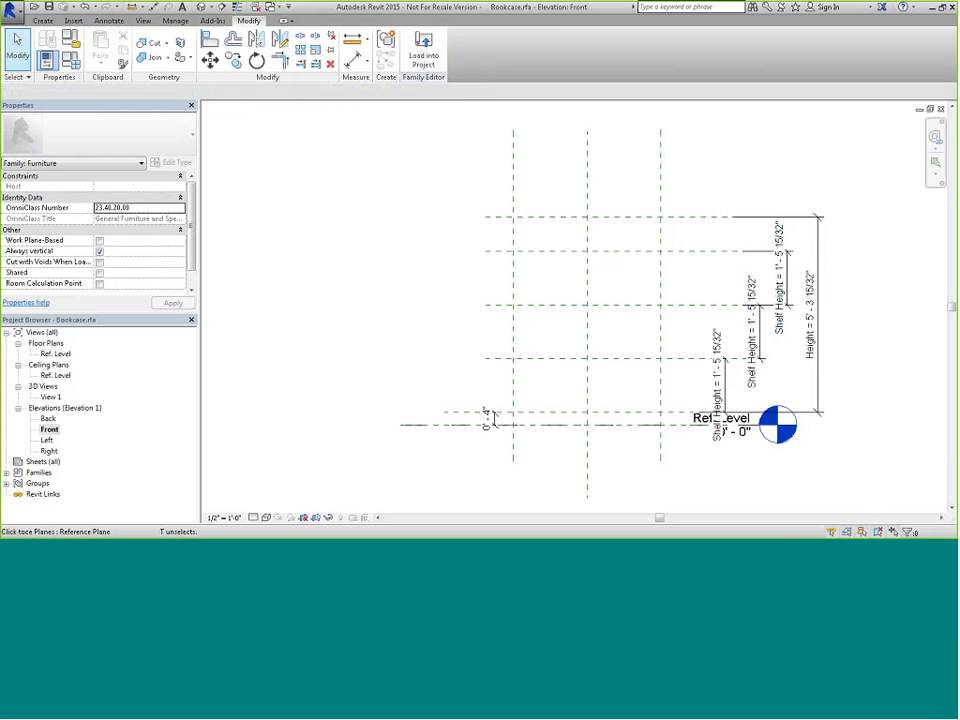
Step: Give the Shelf Height parameter the formula Height / 4 in Family Types and apply it
{"action": "left_click", "coordinate": [74, 65]}
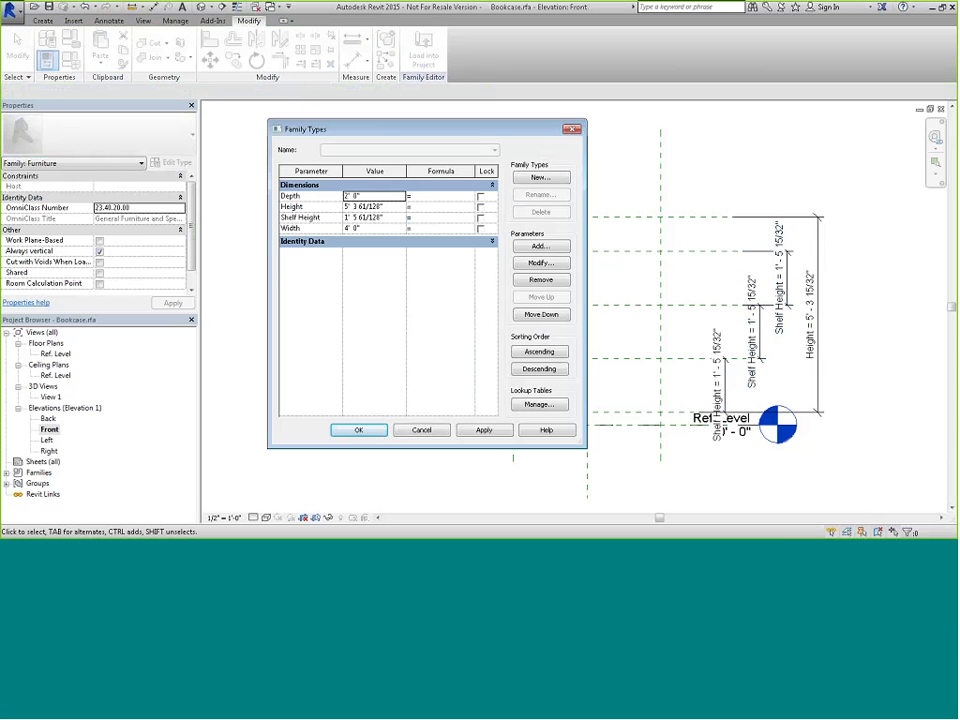
{"action": "left_click", "coordinate": [424, 218]}
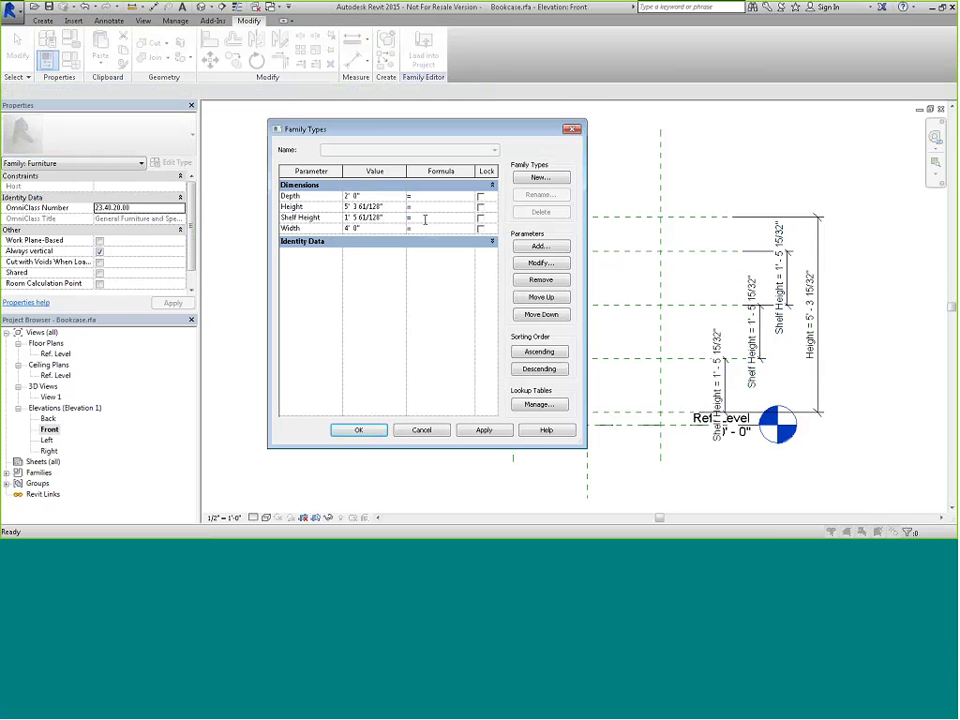
{"action": "type", "text": "Height/4"}
{"action": "left_click", "coordinate": [482, 431]}
{"action": "left_click", "coordinate": [481, 431]}
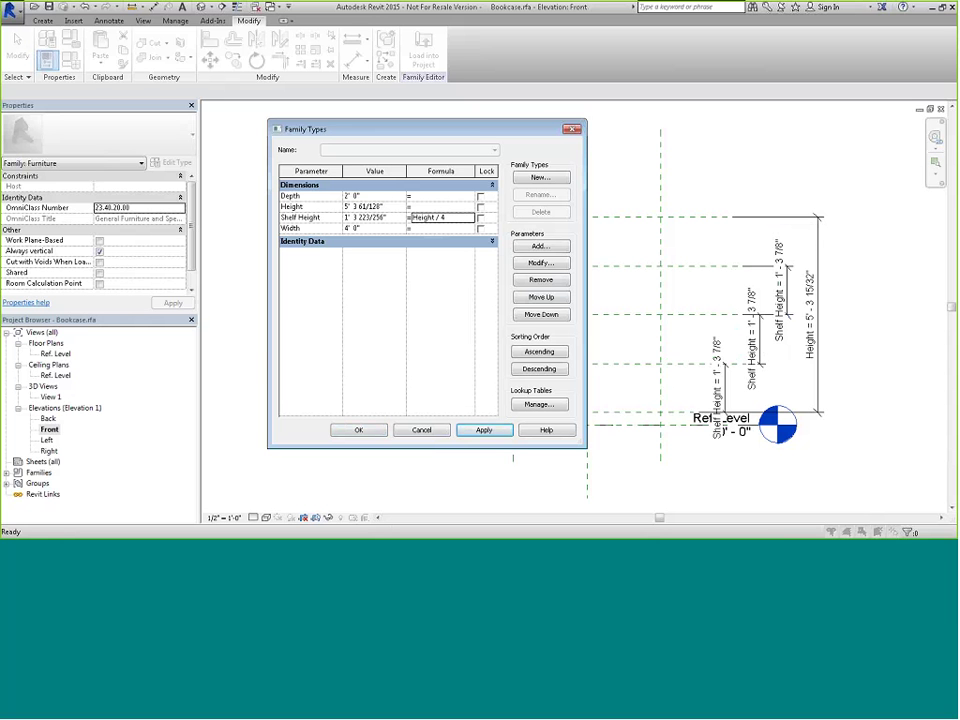
Step: Set the Height parameter to 5' in Family Types, apply it and close the dialog
{"action": "left_click", "coordinate": [391, 209]}
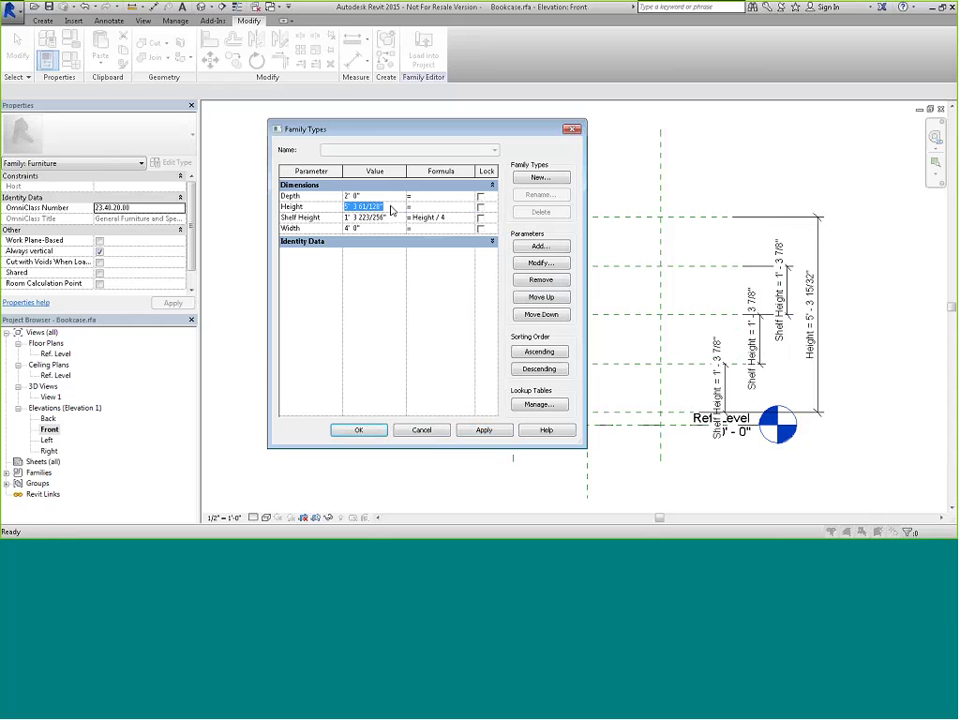
{"action": "type", "text": "5"}
{"action": "left_click", "coordinate": [474, 431]}
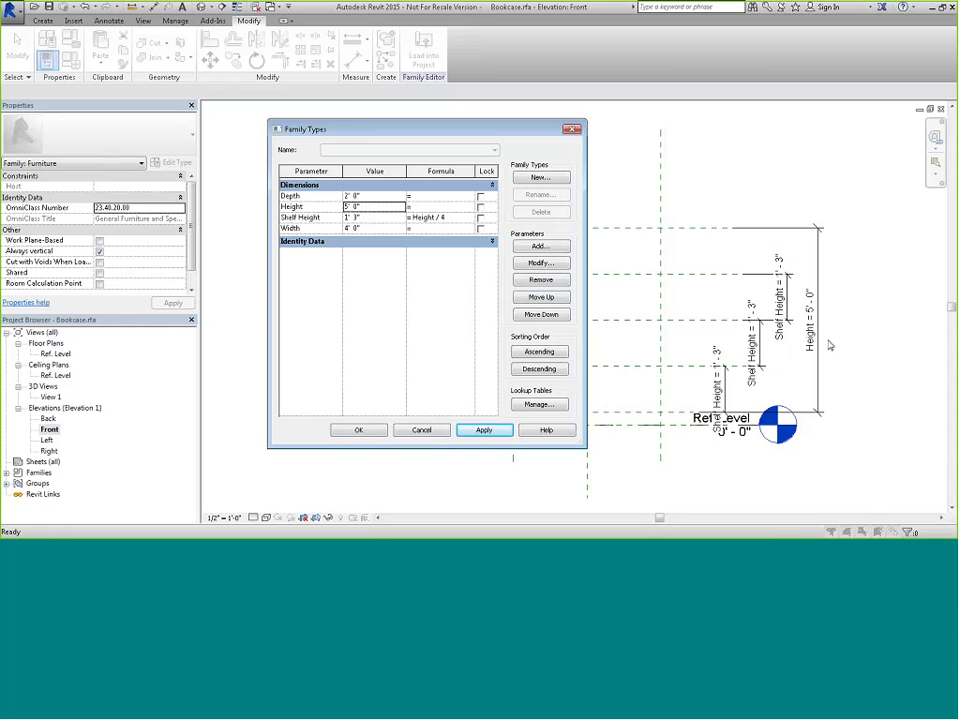
{"action": "left_click", "coordinate": [355, 431]}
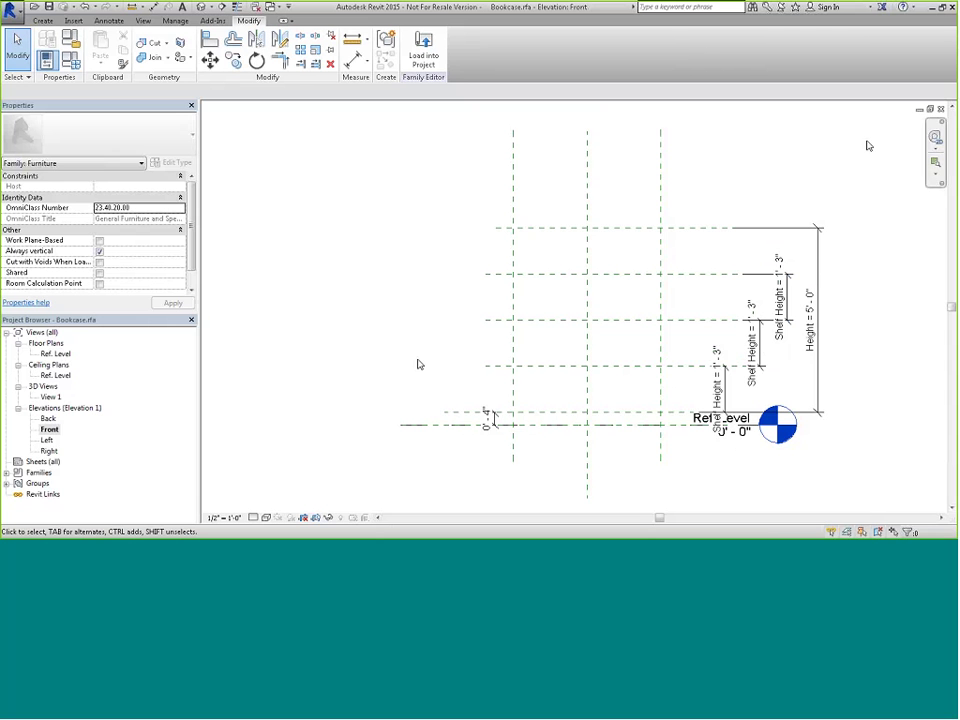
Step: Tile the open family views and switch to the PowerPoint slide show
{"action": "key", "text": "w"}
{"action": "key", "text": "t"}
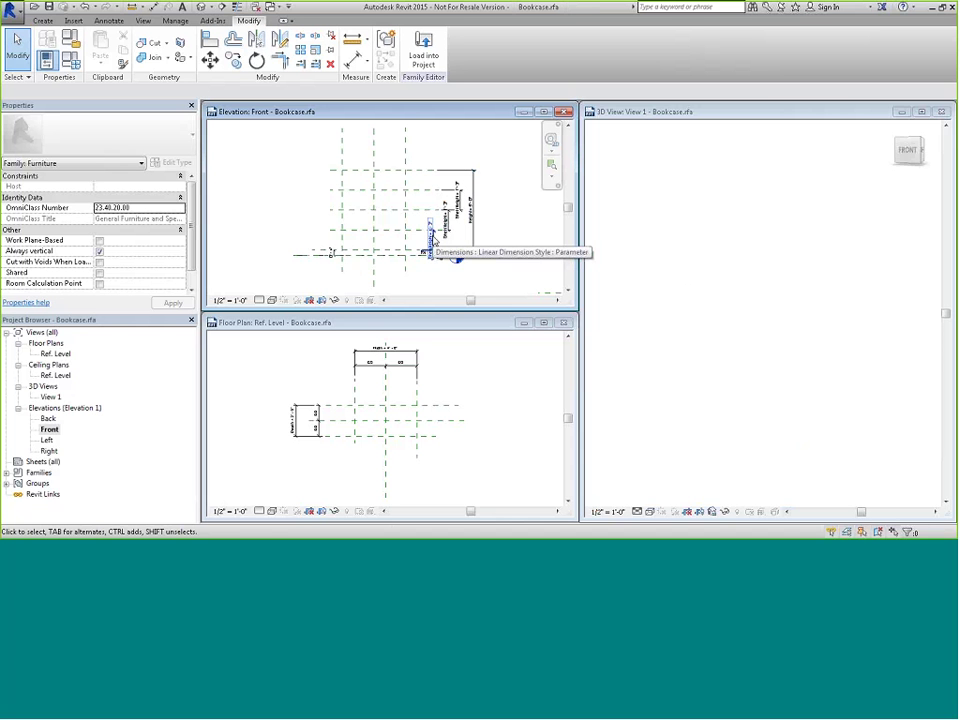
{"action": "key", "text": "alt+Tab"}
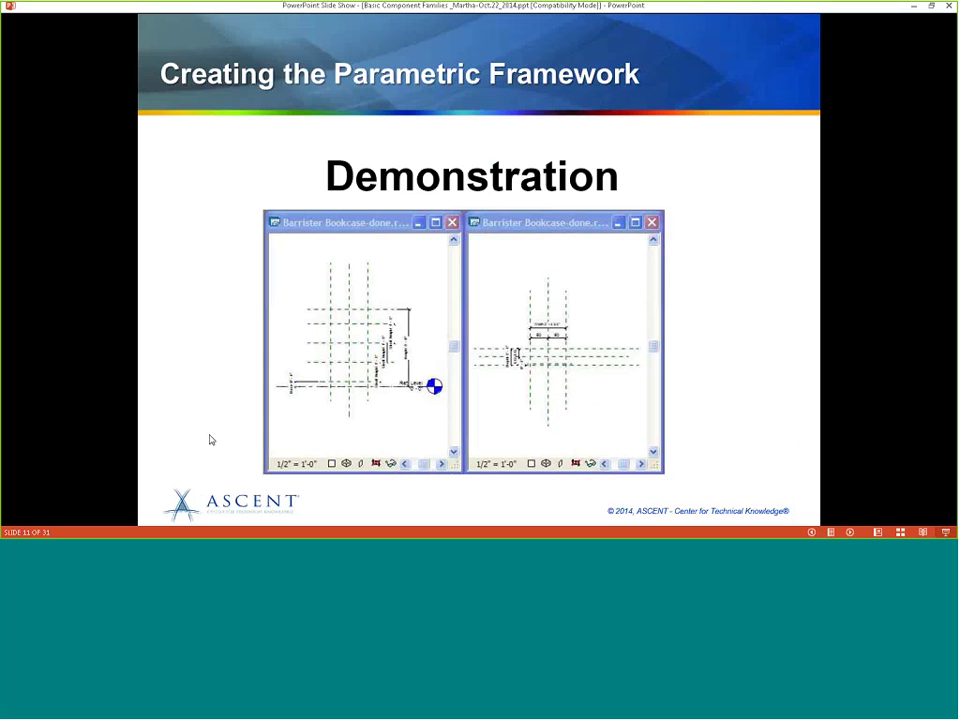
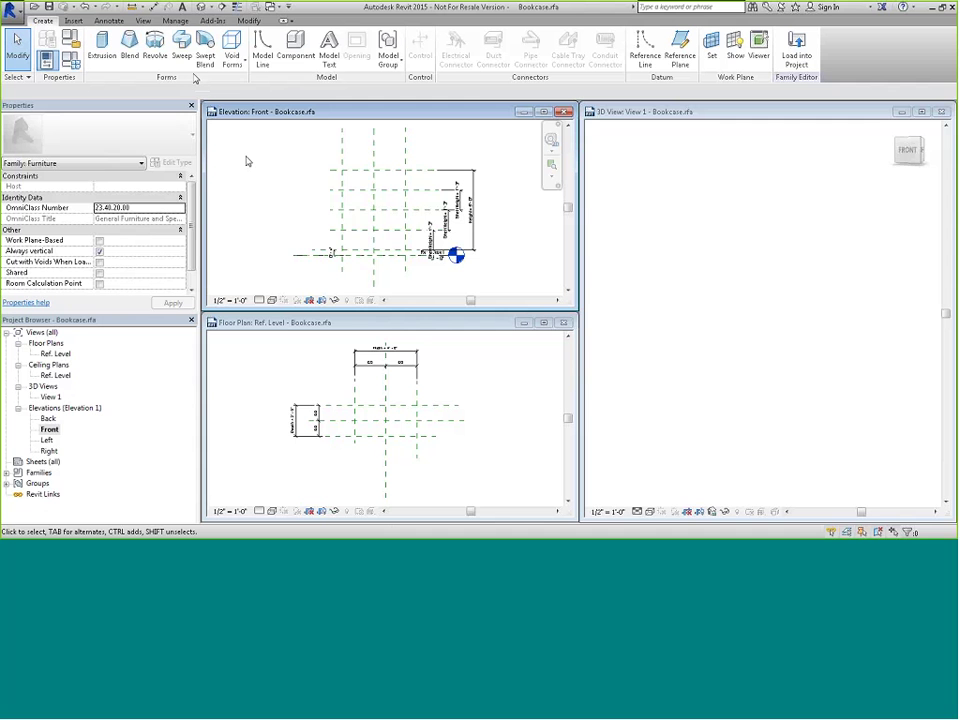
Step: Start a solid extrusion in the Ref. Level floor plan and sketch a rectangle between the outer Width and Depth reference plane intersections
{"action": "left_click", "coordinate": [549, 326]}
{"action": "scroll", "coordinate": [374, 223], "scroll_direction": "up", "scroll_amount": 3}
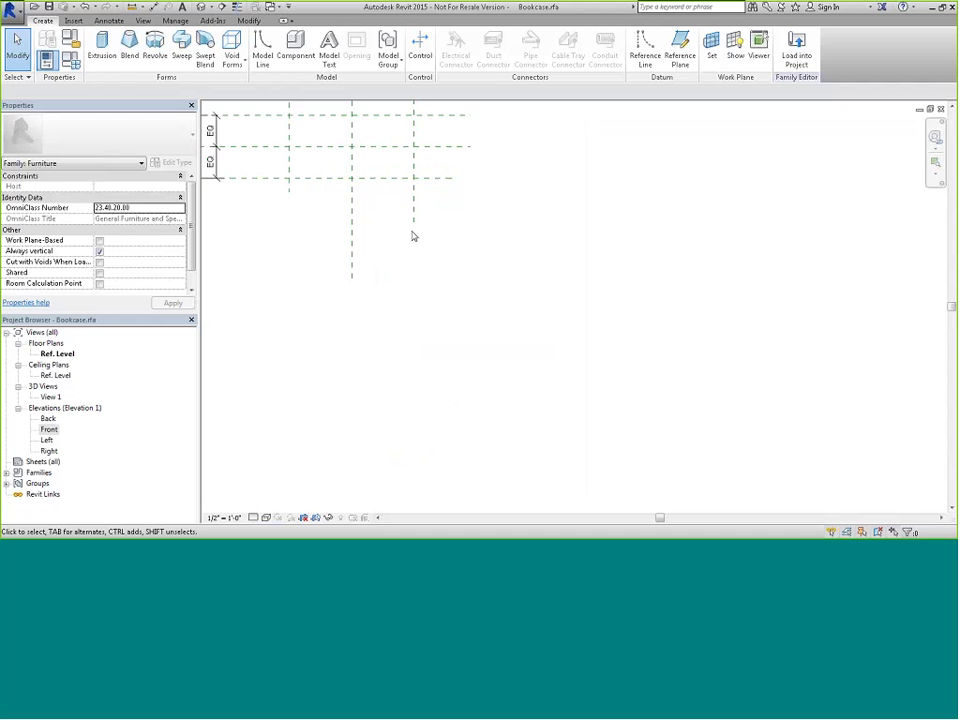
{"action": "middle_click_drag", "start_coordinate": [374, 223], "coordinate": [558, 448]}
{"action": "scroll", "coordinate": [553, 447], "scroll_direction": "down", "scroll_amount": 1}
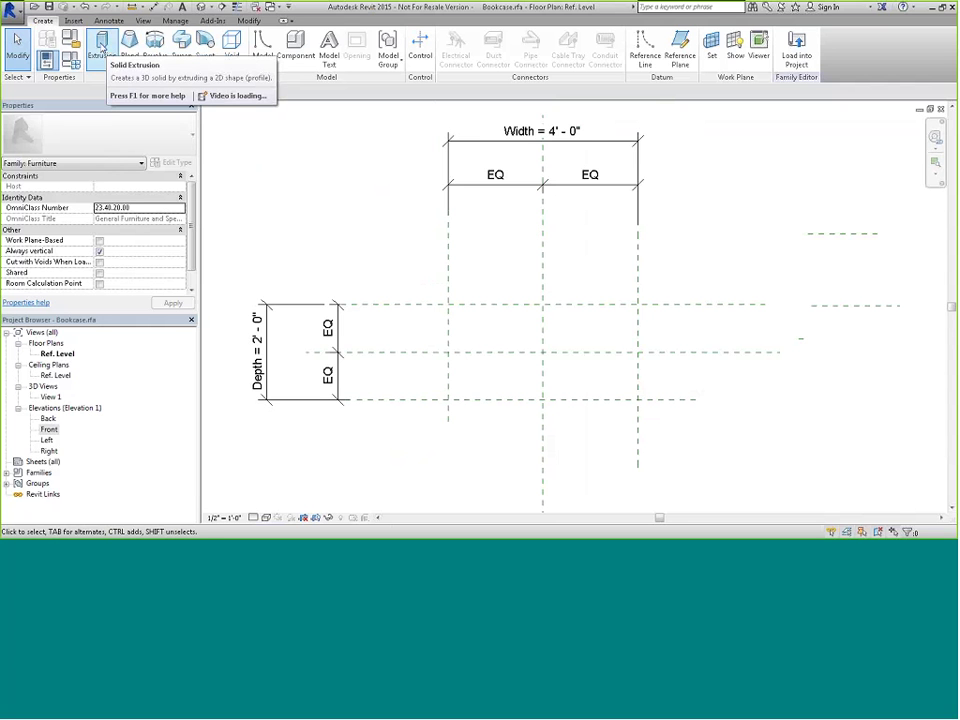
{"action": "left_click", "coordinate": [101, 48]}
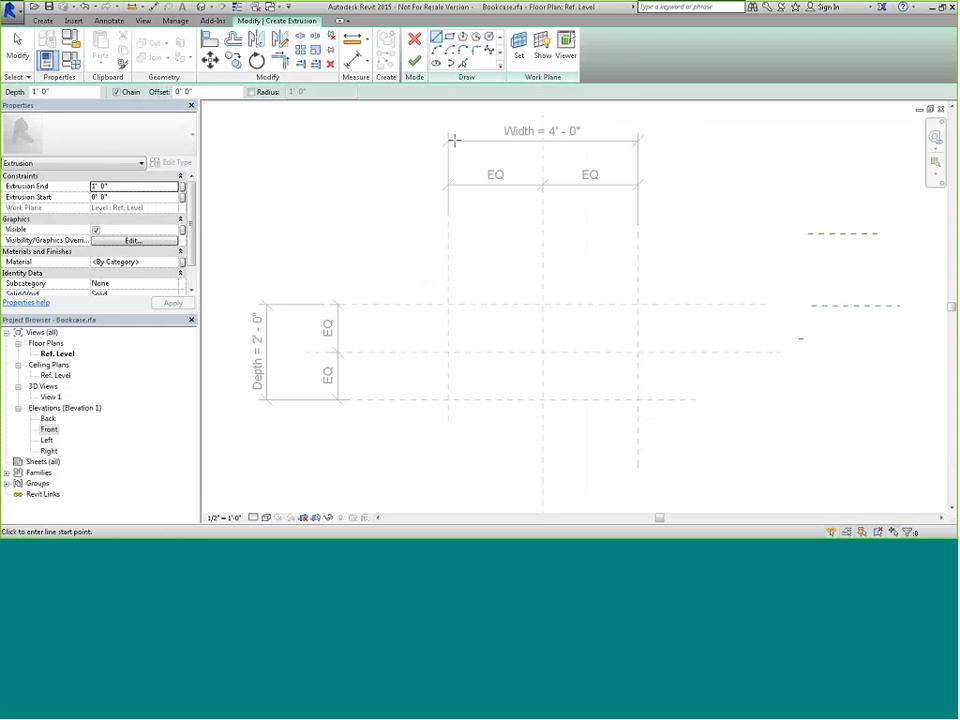
{"action": "left_click", "coordinate": [450, 39]}
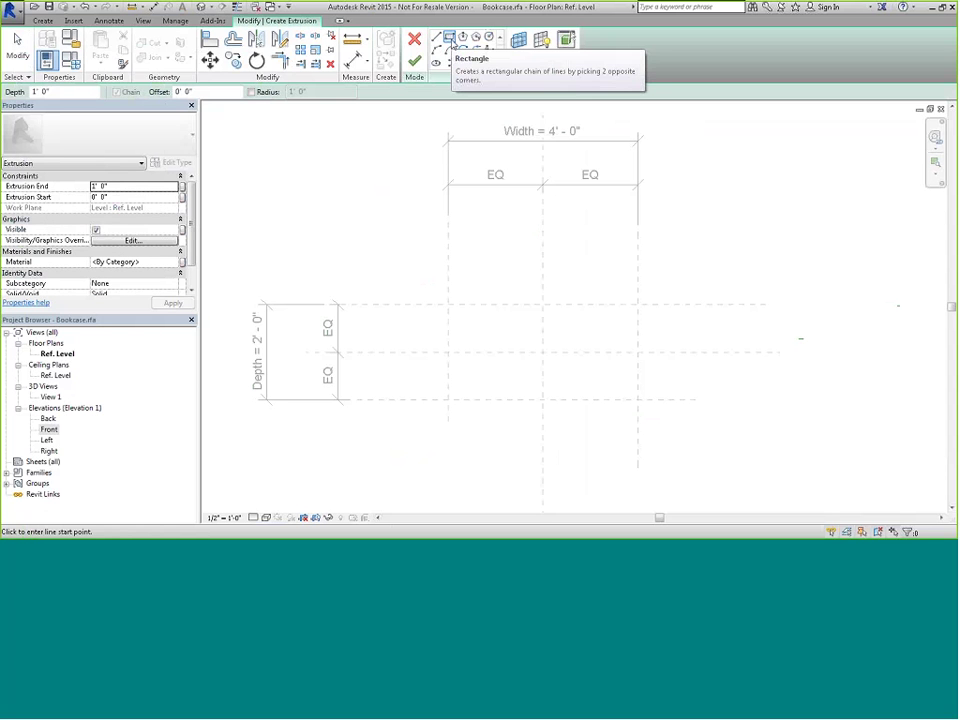
{"action": "left_click", "coordinate": [448, 304]}
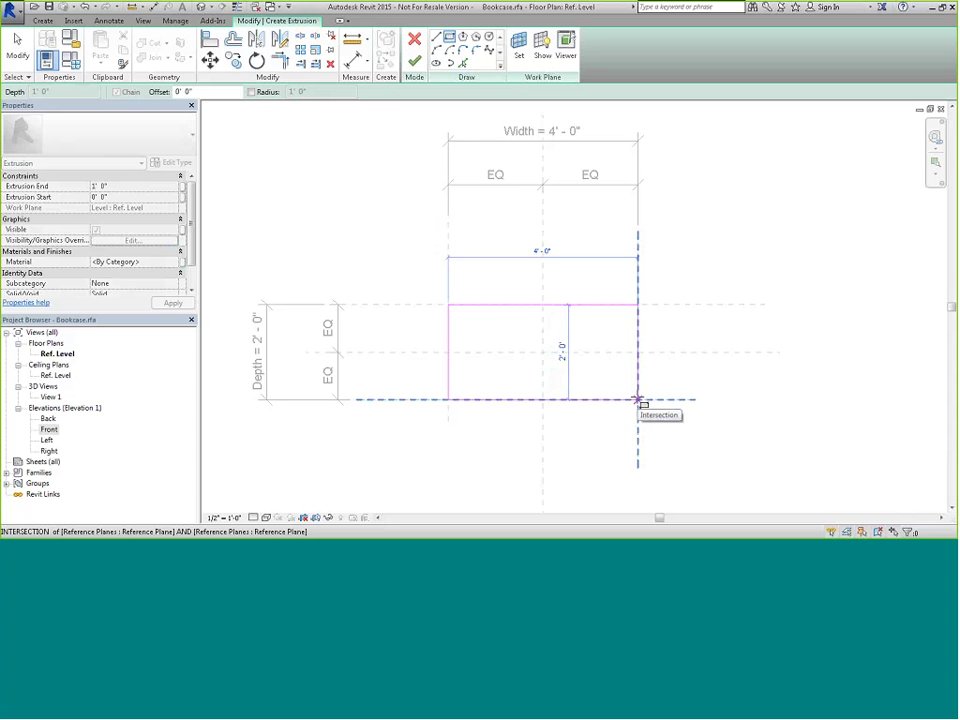
{"action": "left_click", "coordinate": [638, 400]}
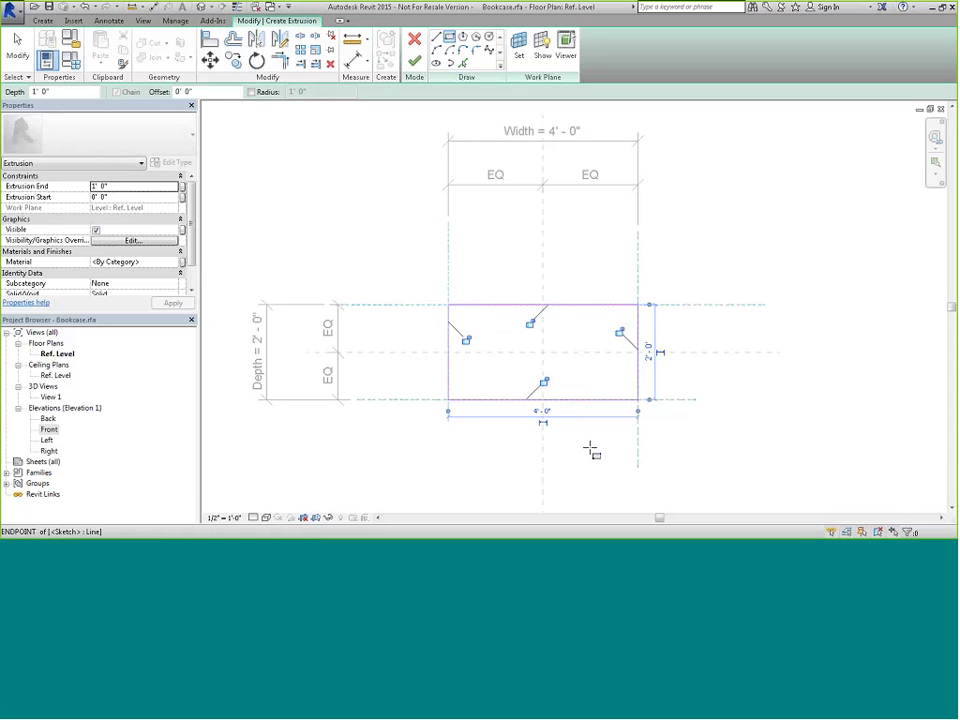
Step: Lock all four sides of the rectangular sketch to their reference planes
{"action": "left_click", "coordinate": [618, 332]}
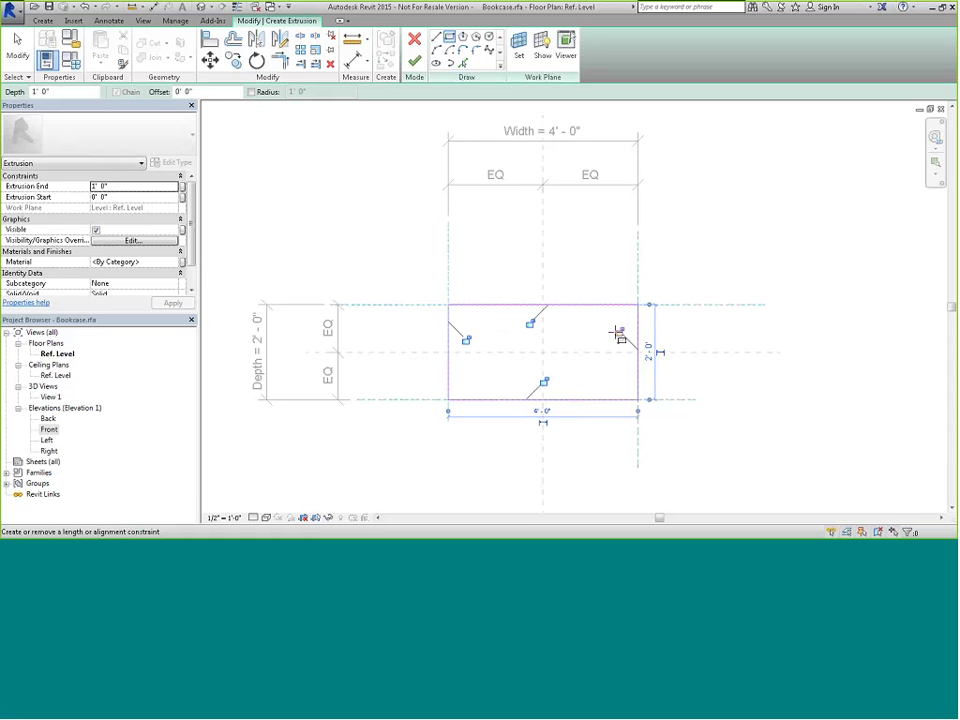
{"action": "left_click", "coordinate": [528, 324]}
{"action": "left_click", "coordinate": [466, 340]}
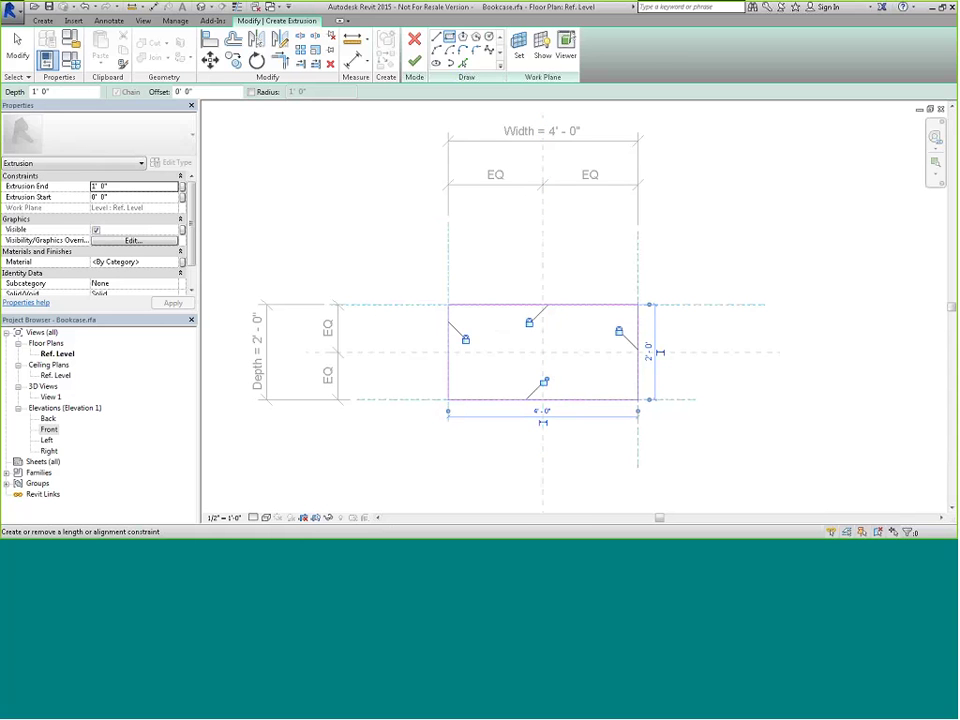
{"action": "left_click", "coordinate": [542, 383]}
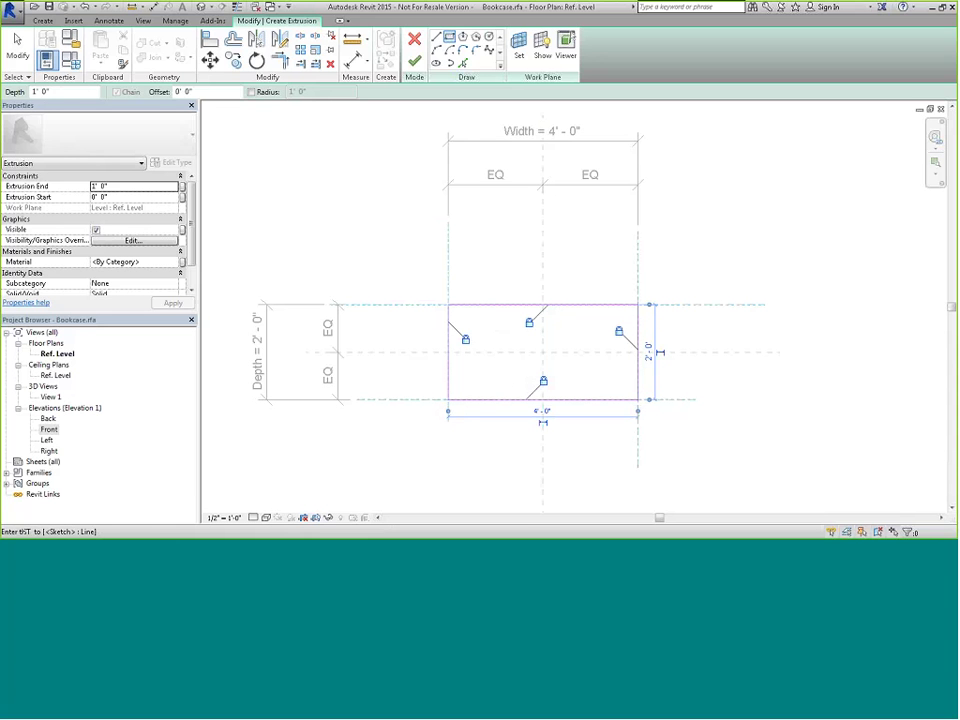
Step: Set the extrusion depth to 4", finish the extrusion and minimize the floor plan view
{"action": "left_click", "coordinate": [40, 91]}
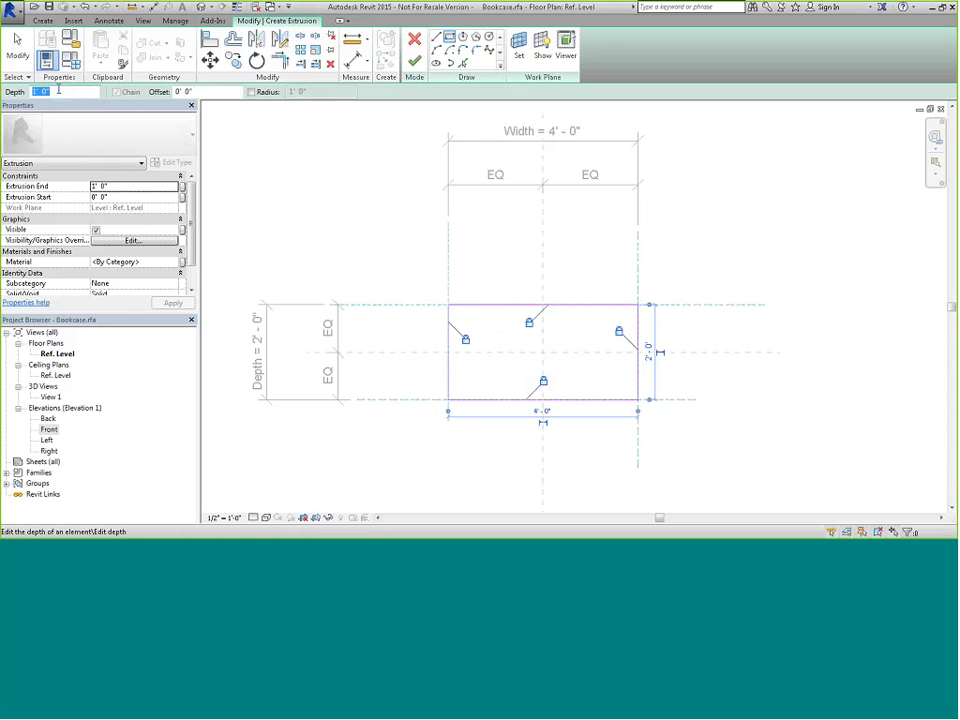
{"action": "type", "text": "4'"}
{"action": "left_click", "coordinate": [415, 64]}
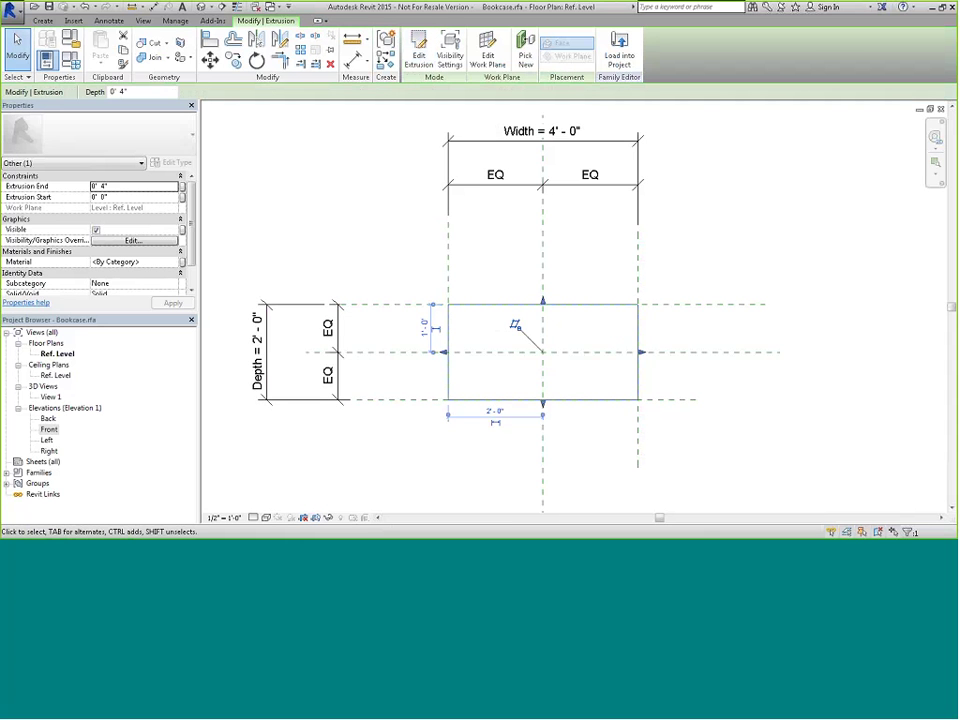
{"action": "left_click", "coordinate": [920, 110]}
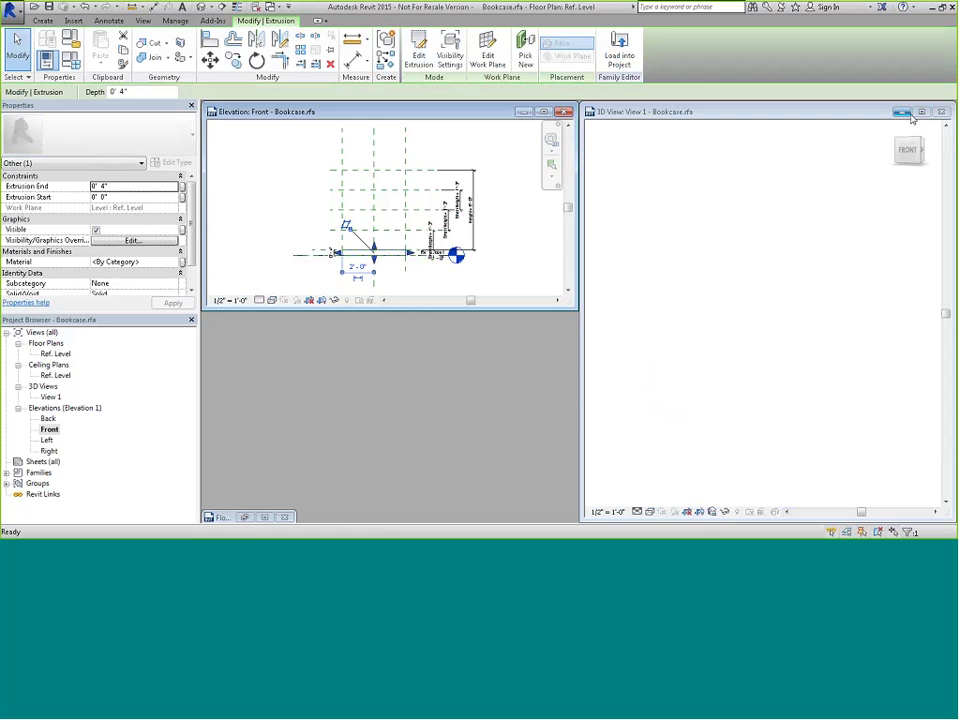
Step: Restore the Ref. Level floor plan to its tiled window and zoom all open views to fit
{"action": "key", "text": "Escape"}
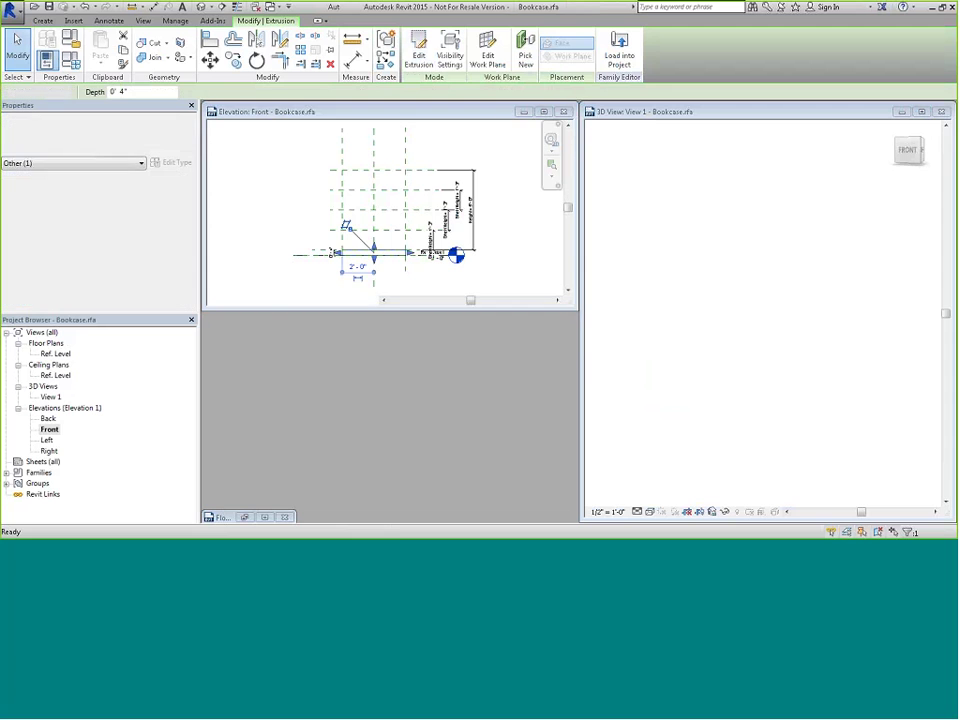
{"action": "left_click", "coordinate": [264, 517]}
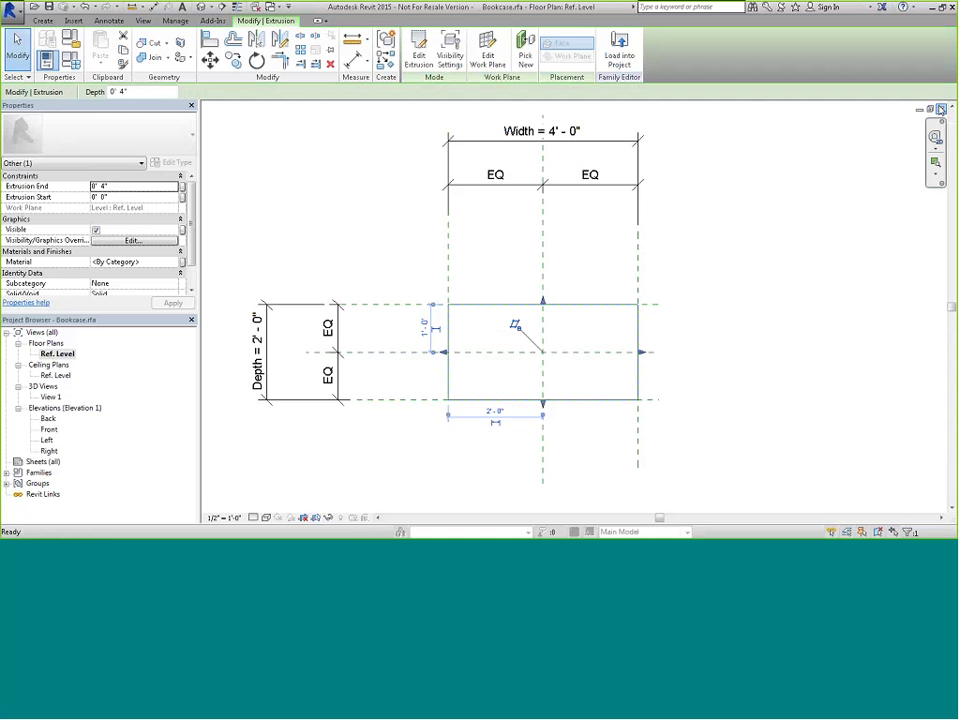
{"action": "left_click", "coordinate": [941, 109]}
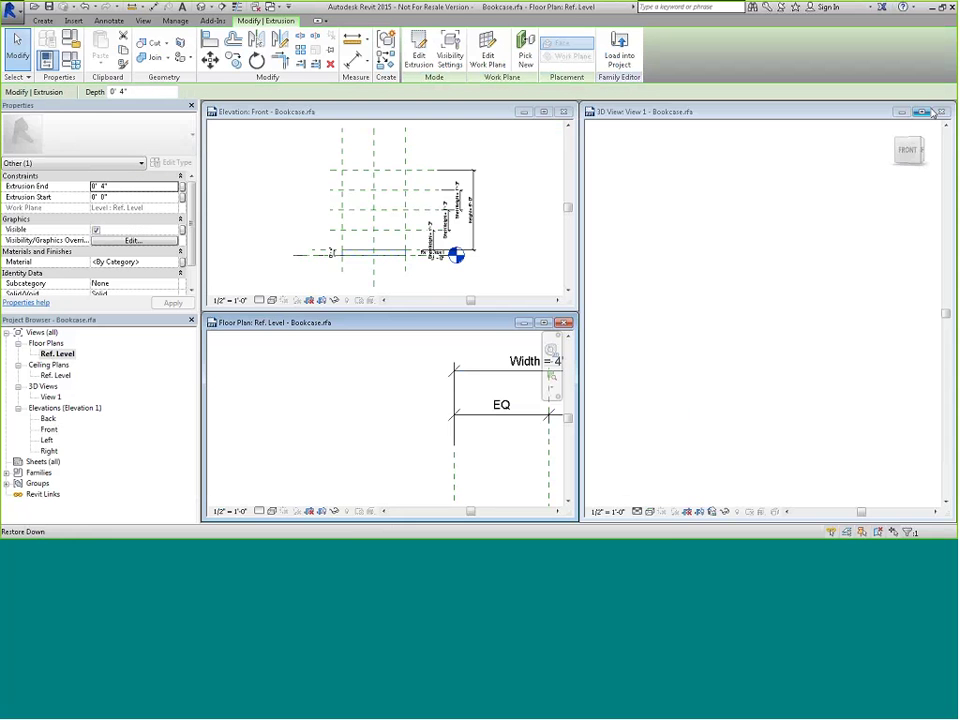
{"action": "left_click", "coordinate": [428, 436]}
{"action": "key", "text": "z"}
{"action": "key", "text": "a"}
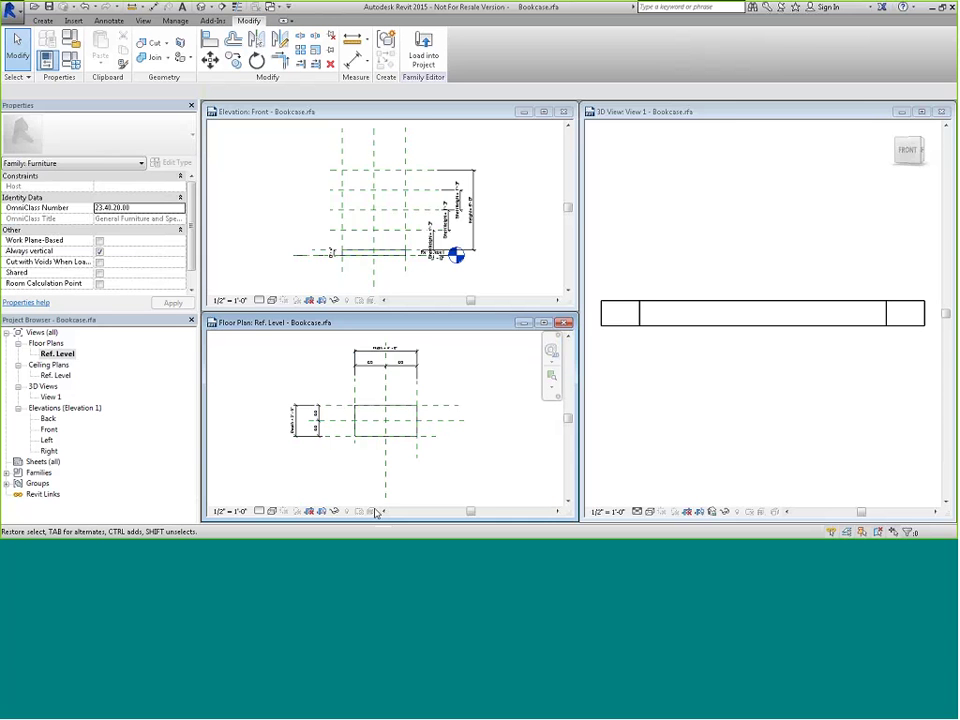
Step: Orbit the 3D view to an angled view of the base extrusion and set its visual style to Shaded
{"action": "left_click", "coordinate": [731, 259]}
{"action": "left_click", "coordinate": [731, 318]}
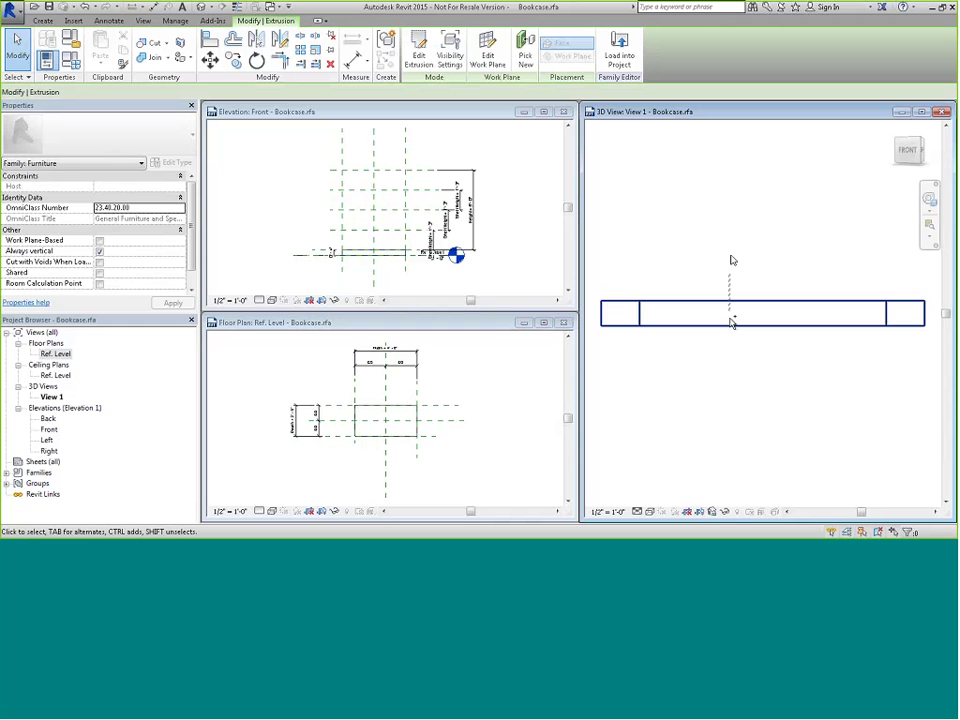
{"action": "left_click", "coordinate": [721, 265]}
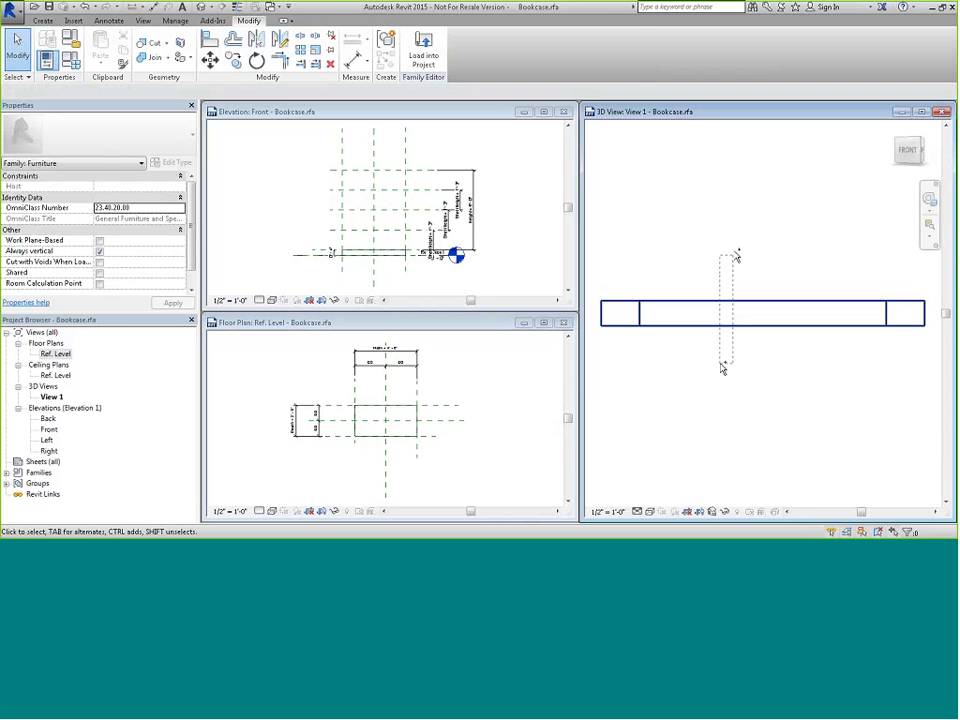
{"action": "left_click", "coordinate": [733, 312]}
{"action": "left_click", "coordinate": [747, 276]}
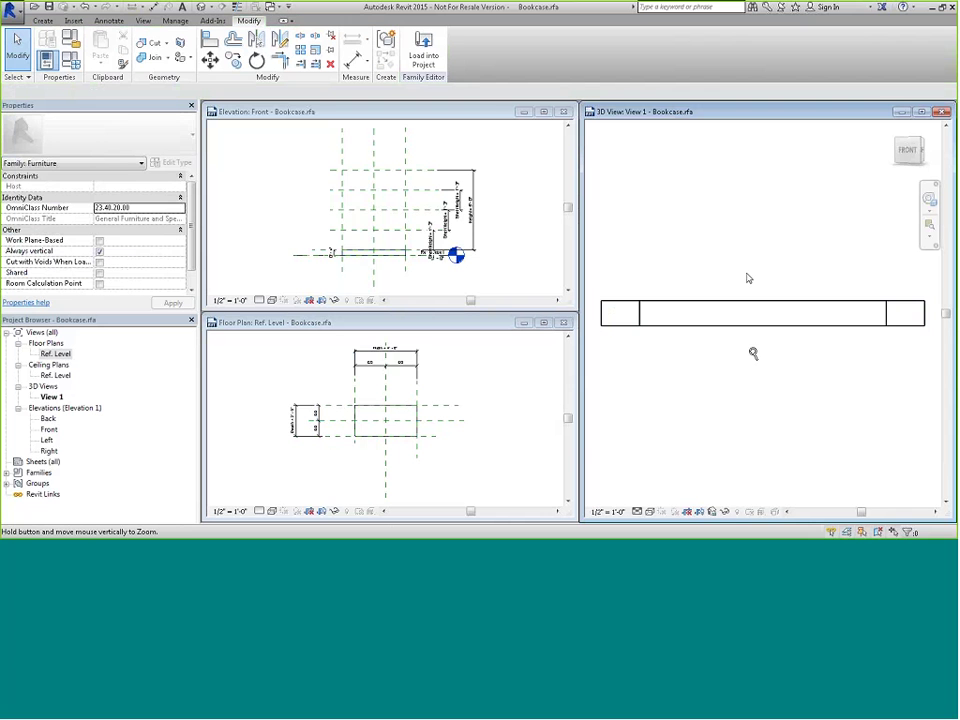
{"action": "middle_click_drag", "start_coordinate": [752, 285], "coordinate": [705, 390], "text": "shift"}
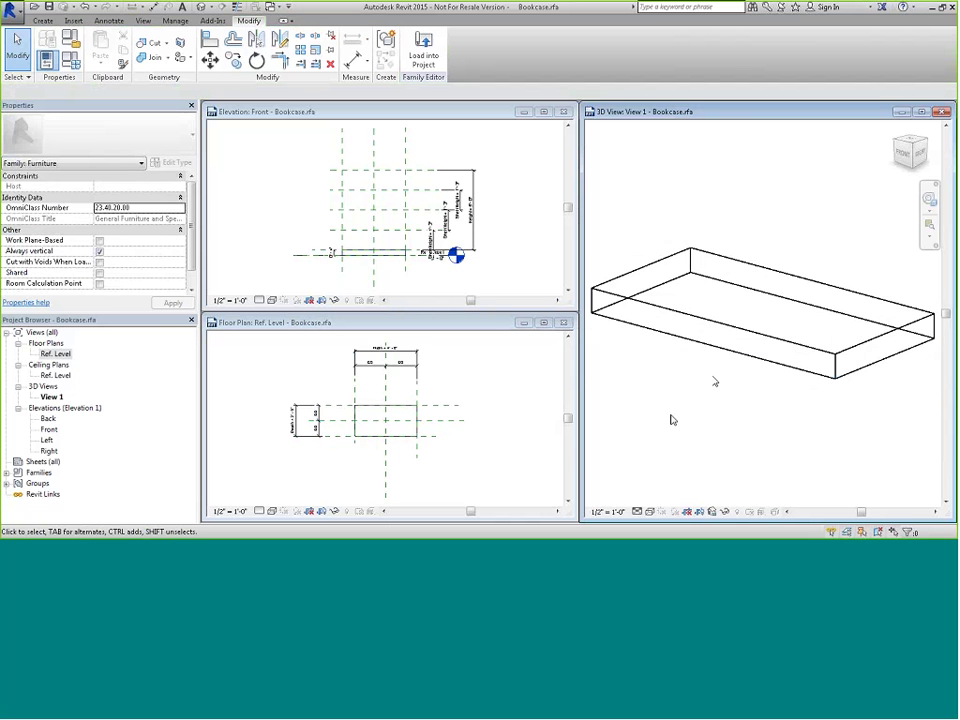
{"action": "left_click", "coordinate": [649, 511]}
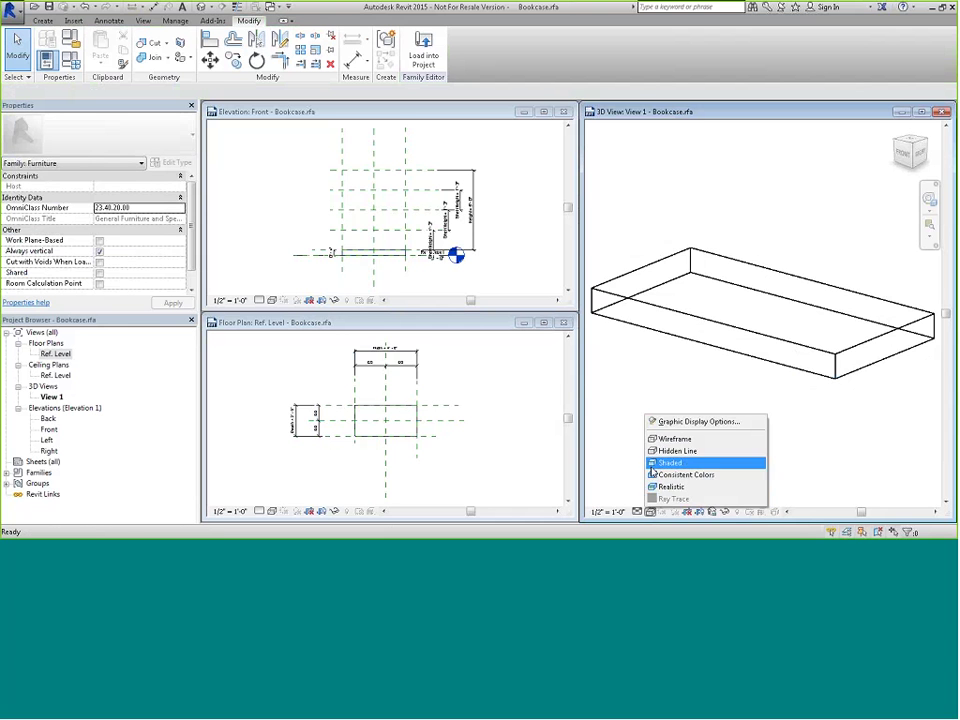
{"action": "left_click", "coordinate": [652, 472]}
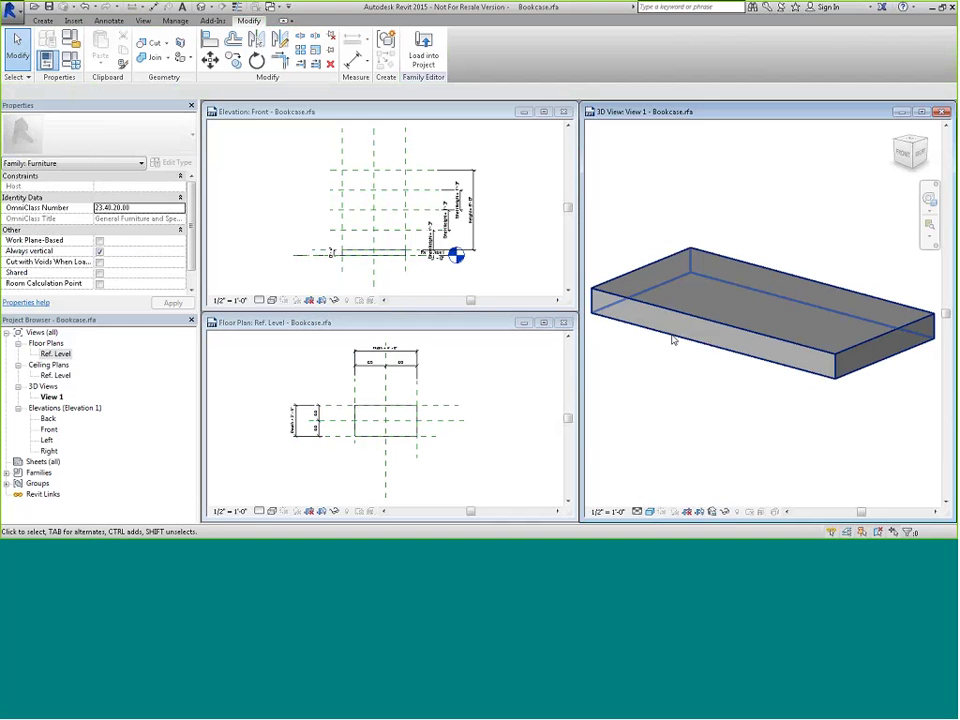
Step: Set the Front elevation's visual style to Shaded and maximize the view around the base extrusion
{"action": "left_click", "coordinate": [502, 274]}
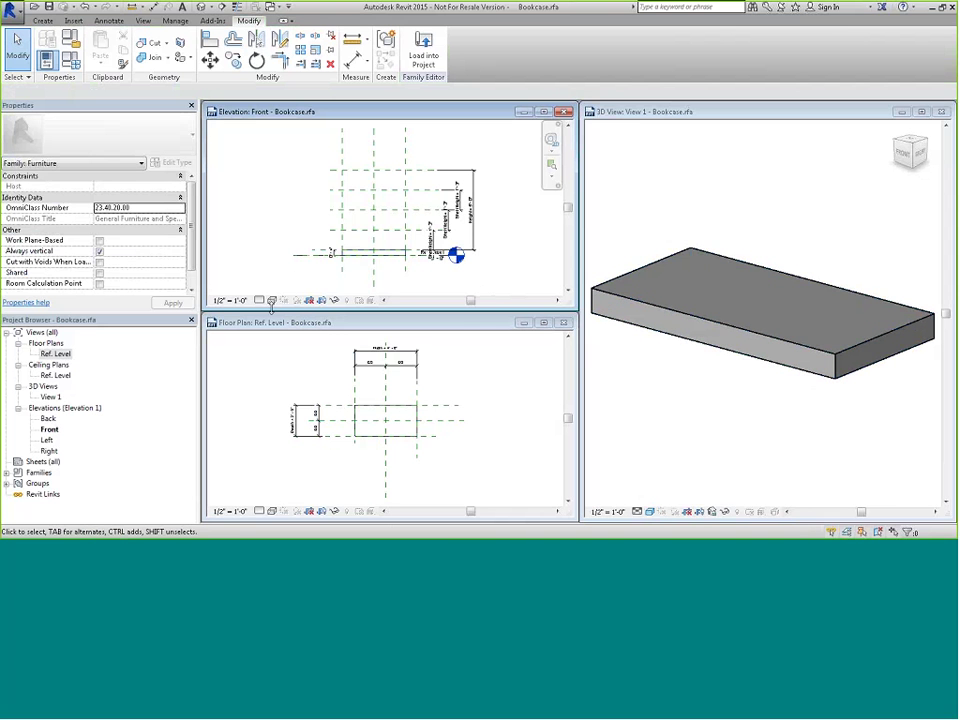
{"action": "left_click", "coordinate": [271, 300]}
{"action": "left_click", "coordinate": [286, 252]}
{"action": "left_click", "coordinate": [543, 111]}
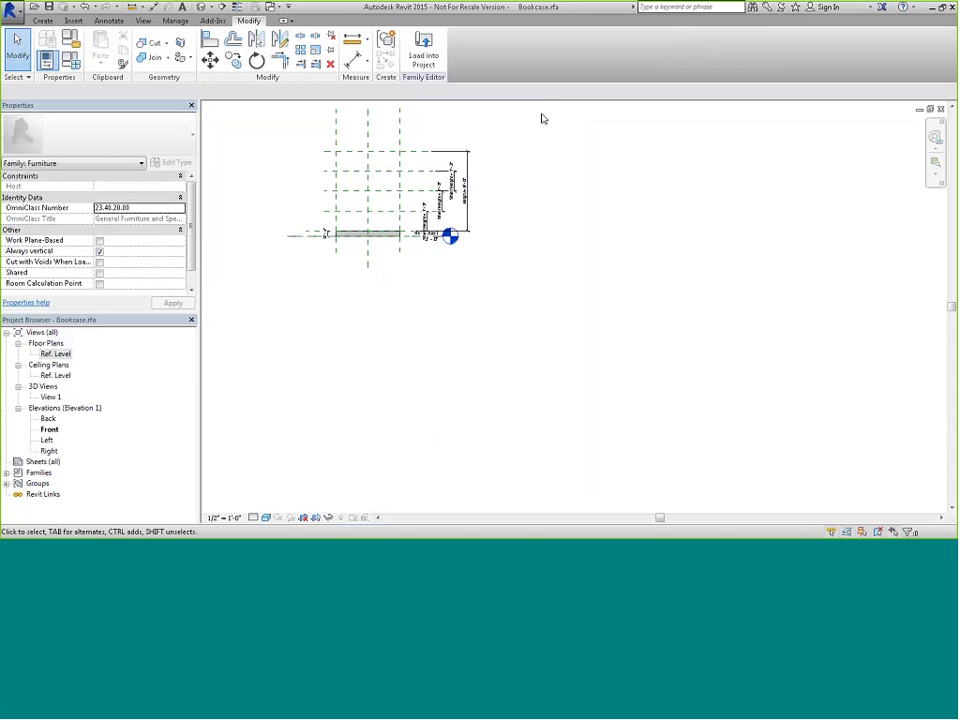
{"action": "scroll", "coordinate": [358, 266], "scroll_direction": "up", "scroll_amount": 8}
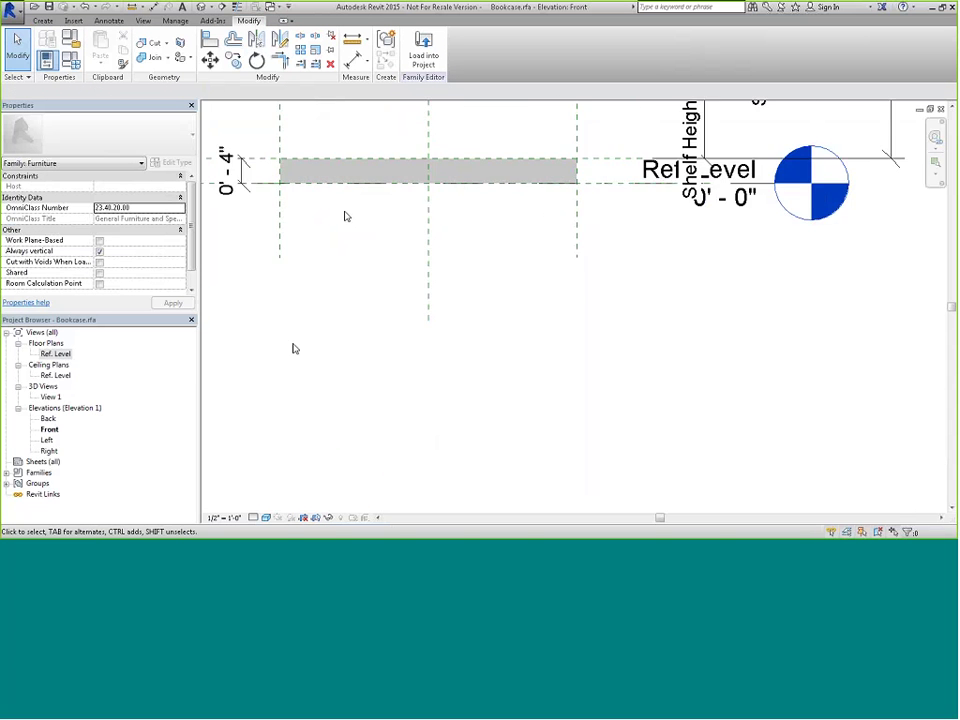
{"action": "middle_click_drag", "start_coordinate": [346, 216], "coordinate": [516, 435]}
{"action": "scroll", "coordinate": [482, 443], "scroll_direction": "down", "scroll_amount": 3}
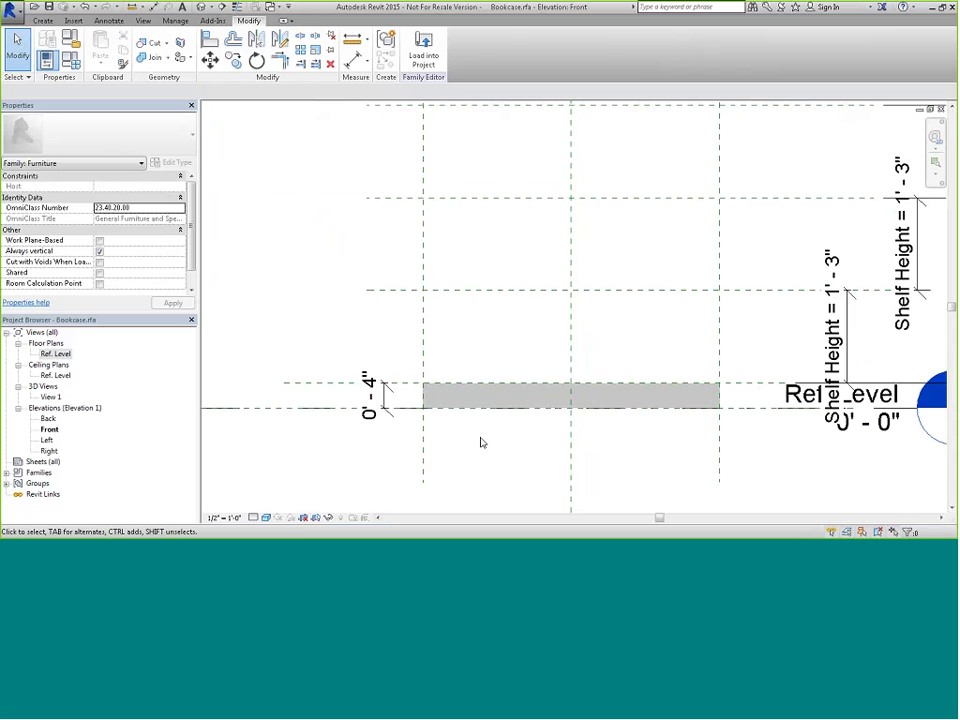
Step: Select the base extrusion in the Front elevation and check its depth setting
{"action": "left_click", "coordinate": [506, 409]}
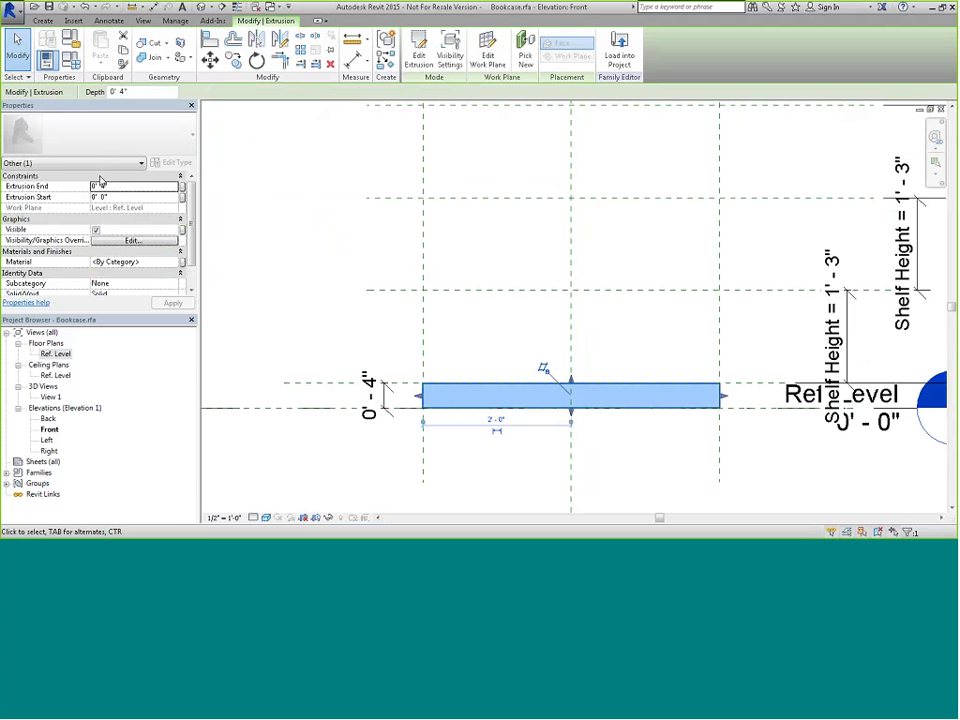
{"action": "left_click", "coordinate": [115, 92]}
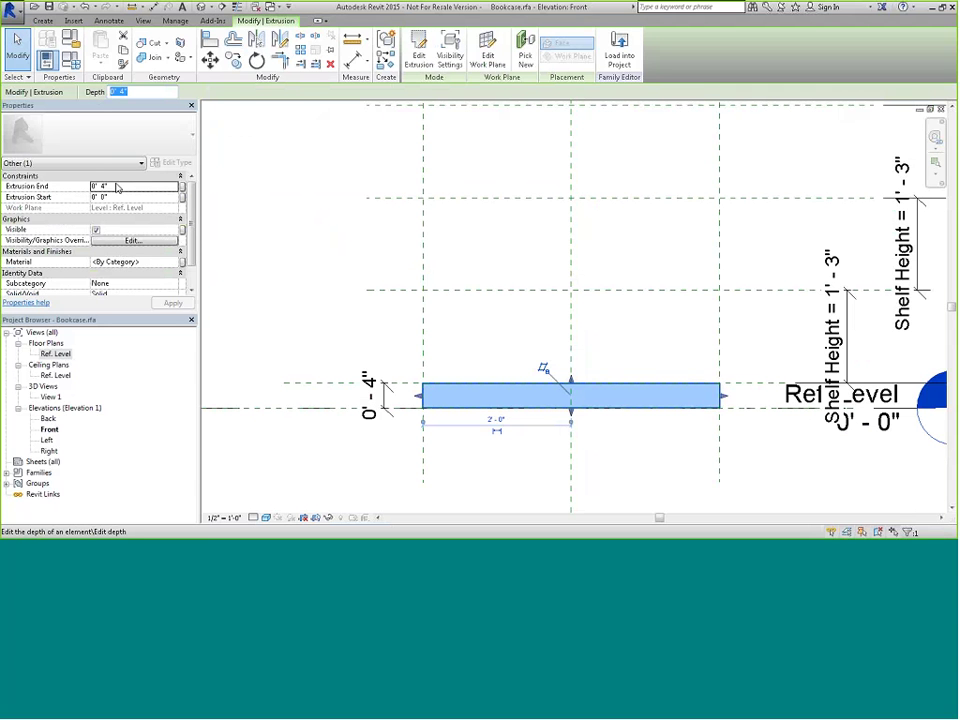
{"action": "left_click", "coordinate": [231, 208]}
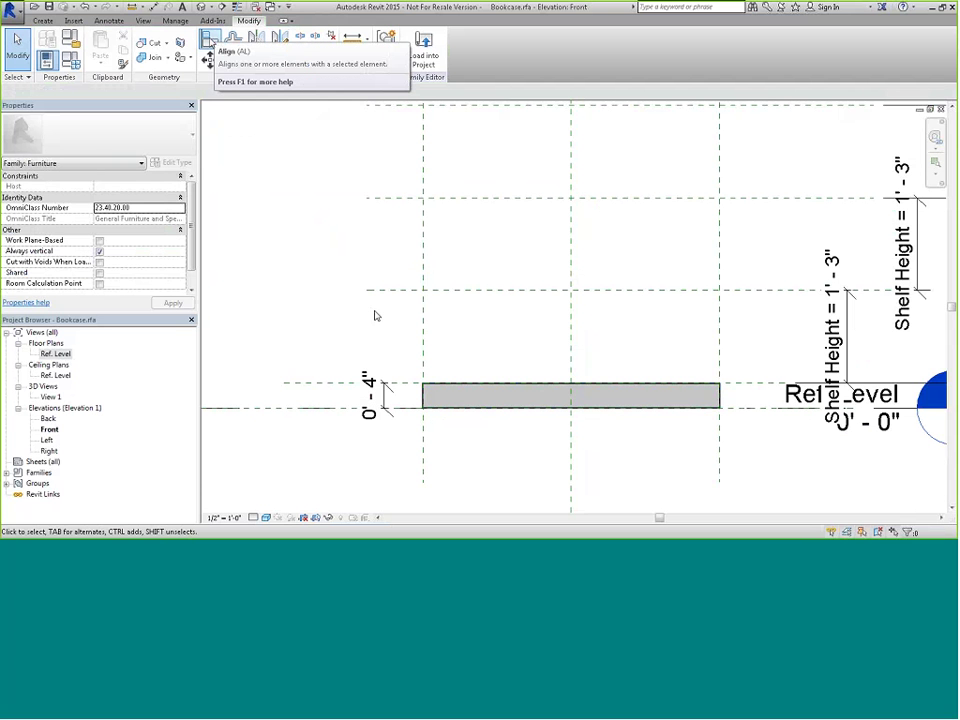
Step: Align and lock the base extrusion's top face to the reference plane above Ref. Level and its bottom face to Ref. Level
{"action": "left_click", "coordinate": [211, 40]}
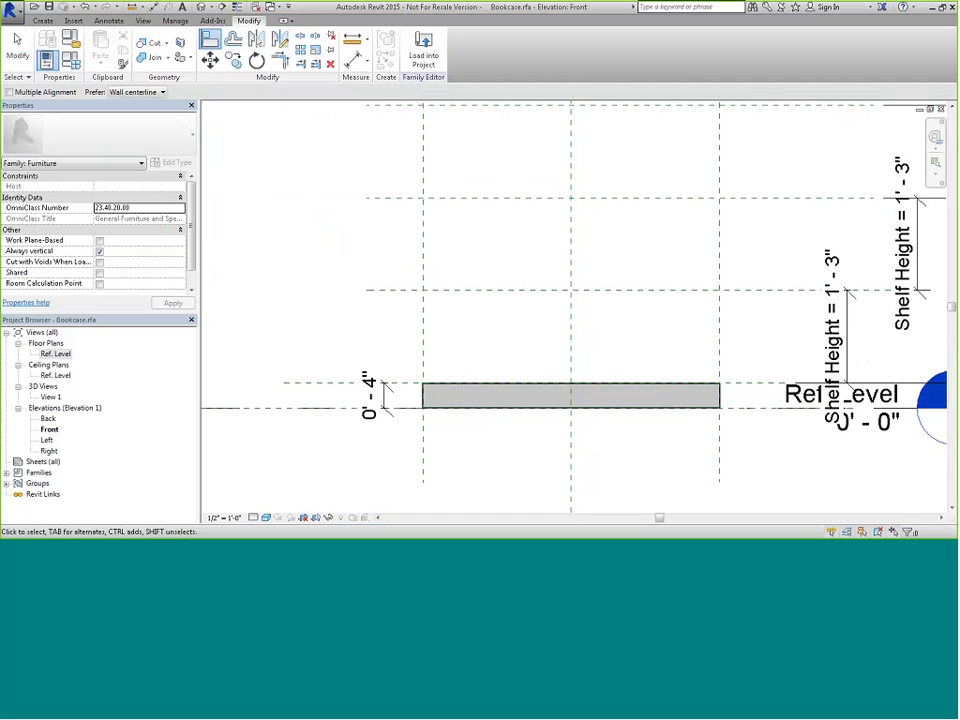
{"action": "left_click", "coordinate": [412, 386]}
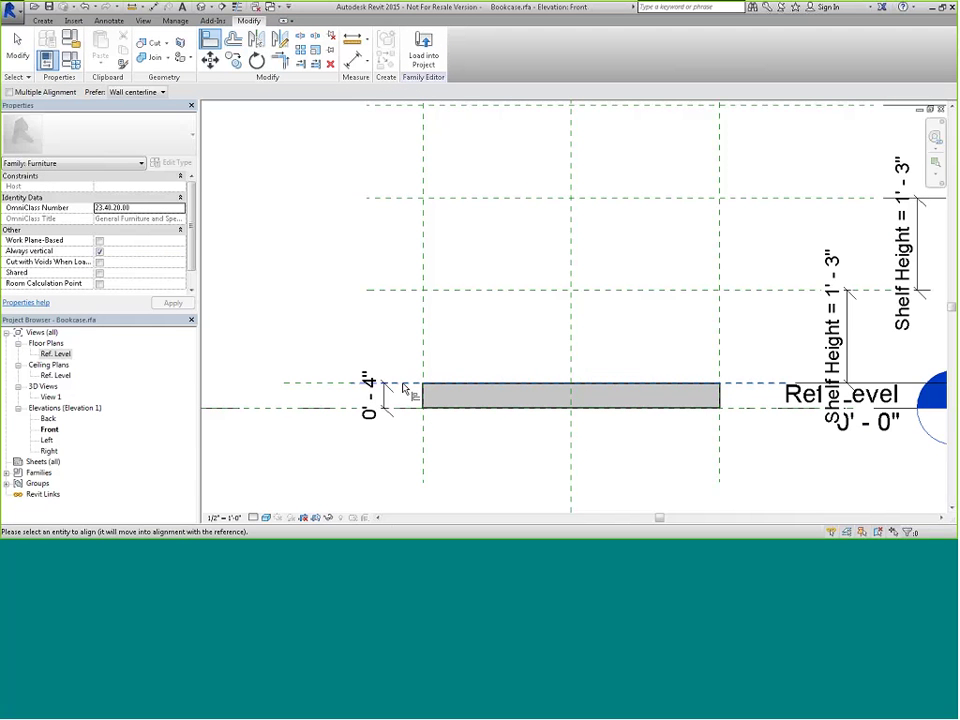
{"action": "left_click", "coordinate": [461, 390]}
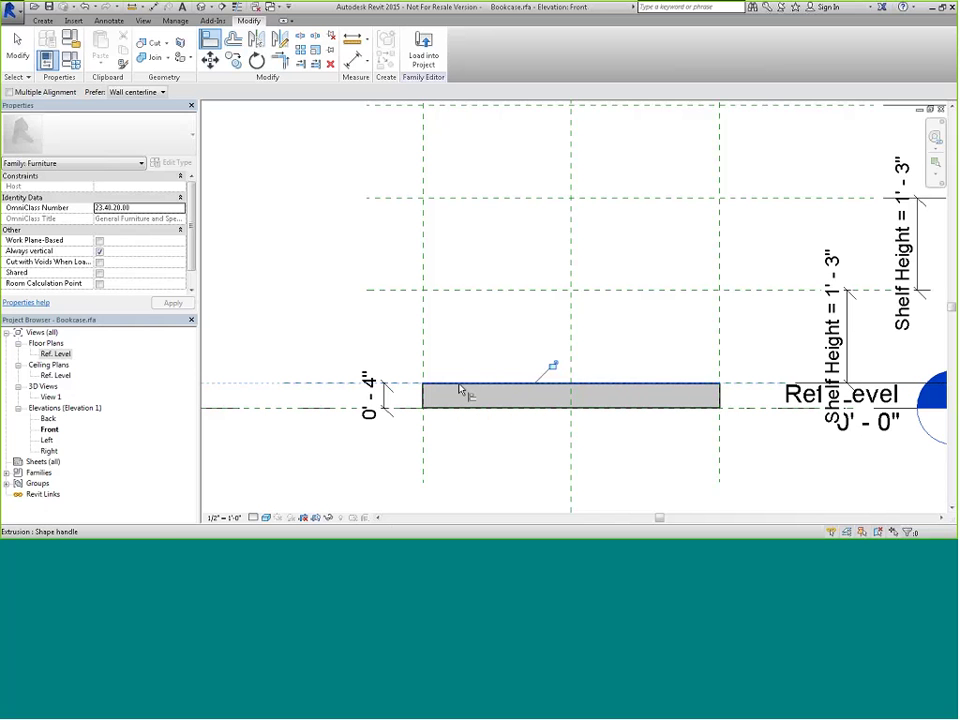
{"action": "left_click", "coordinate": [556, 370]}
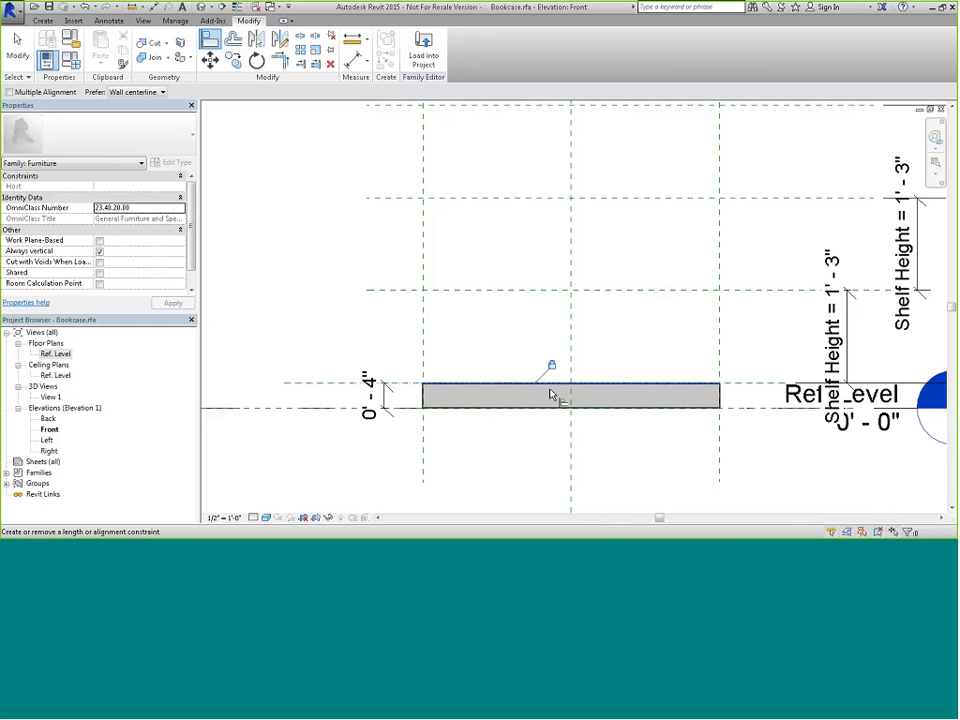
{"action": "left_click", "coordinate": [289, 409]}
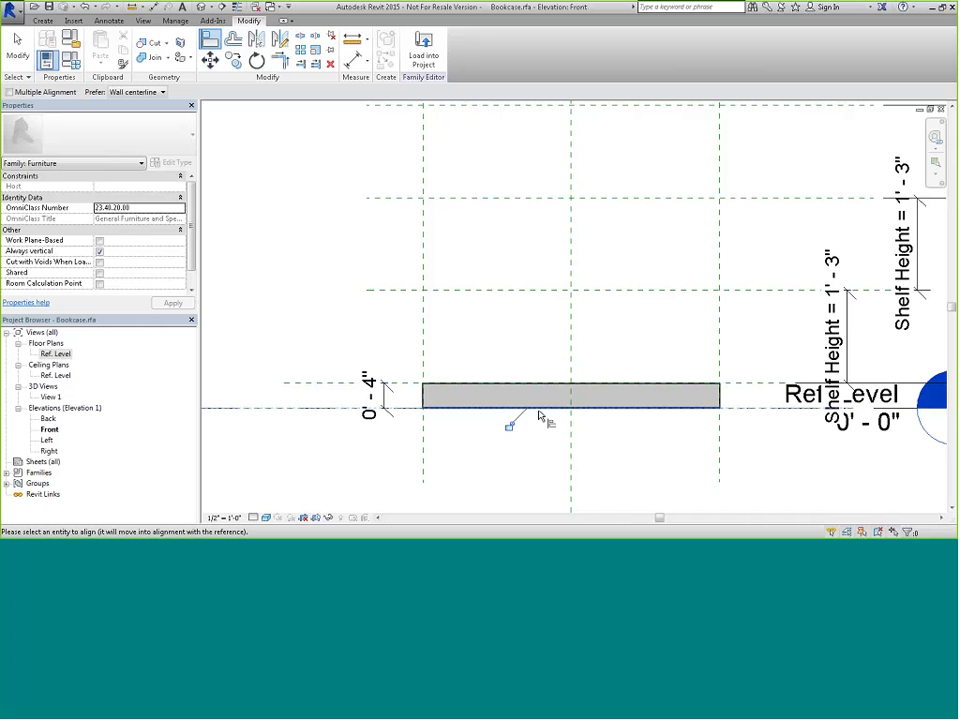
{"action": "left_click", "coordinate": [508, 426]}
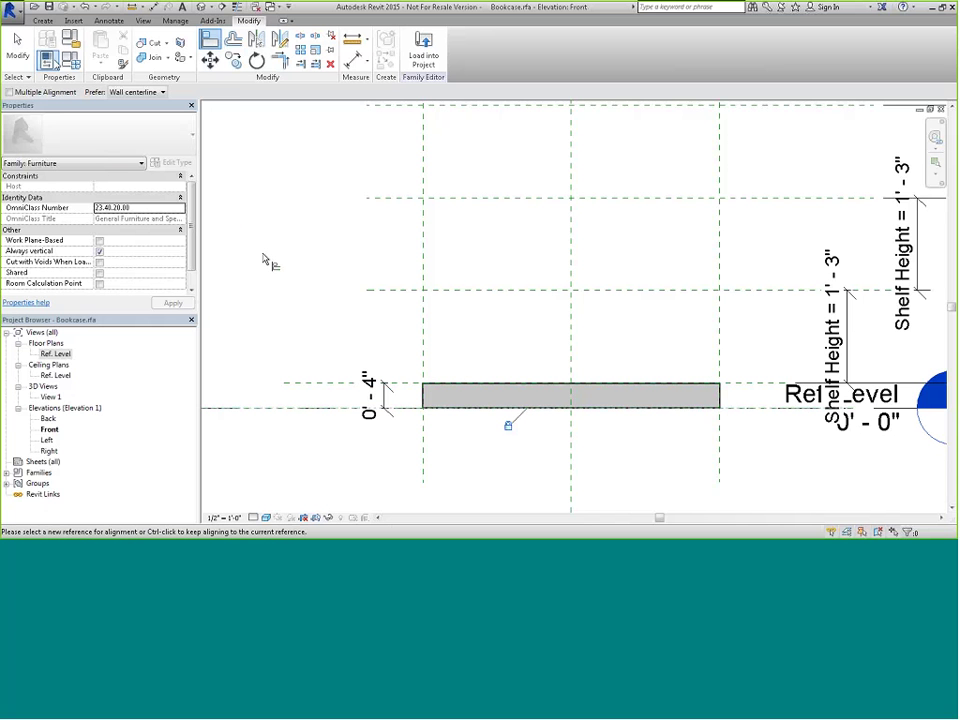
{"action": "key", "text": "Escape"}
{"action": "key", "text": "Escape"}
Step: Start an extrusion in the Front elevation, sketch a rectangle between the outer Width planes and the Height dimension's two planes, and lock all four sides
{"action": "scroll", "coordinate": [388, 334], "scroll_direction": "down", "scroll_amount": 3}
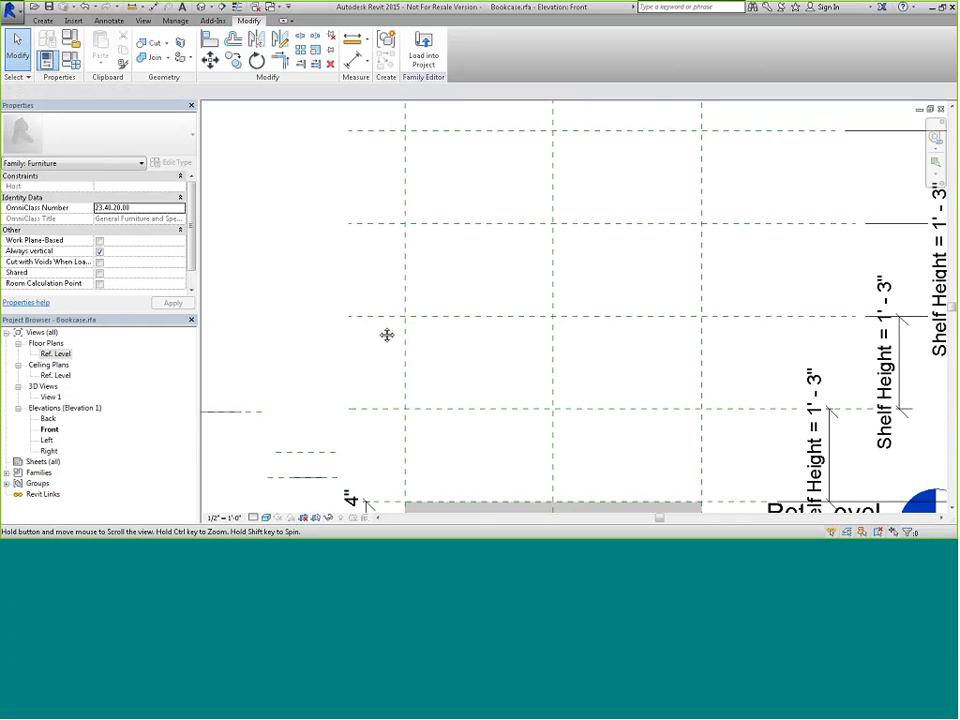
{"action": "scroll", "coordinate": [390, 311], "scroll_direction": "down", "scroll_amount": 1}
{"action": "middle_click_drag", "start_coordinate": [390, 311], "coordinate": [370, 342]}
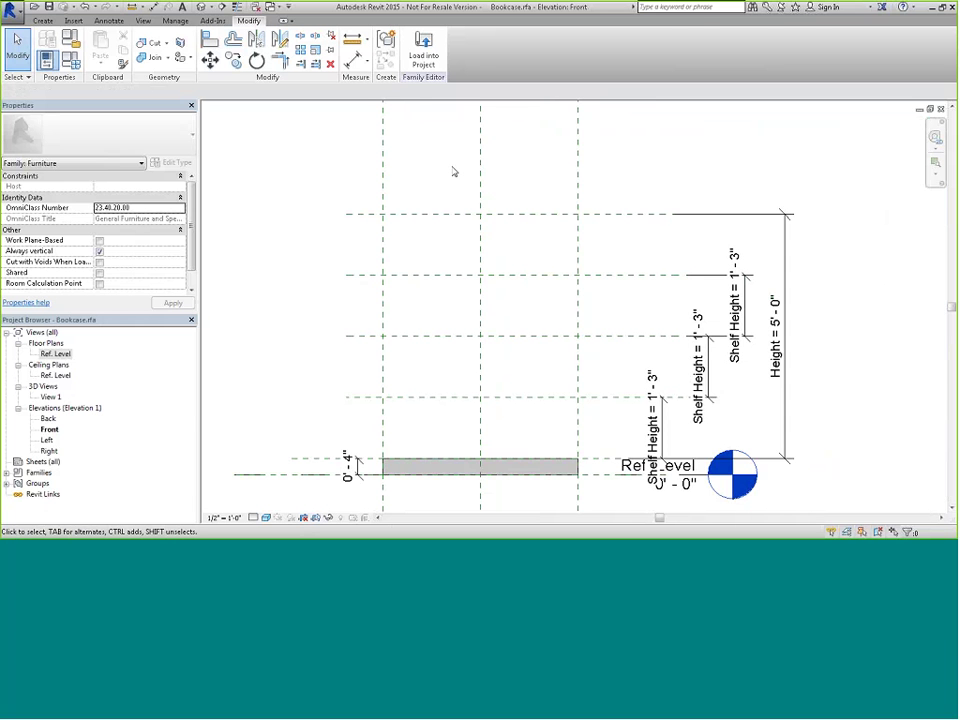
{"action": "left_click", "coordinate": [42, 20]}
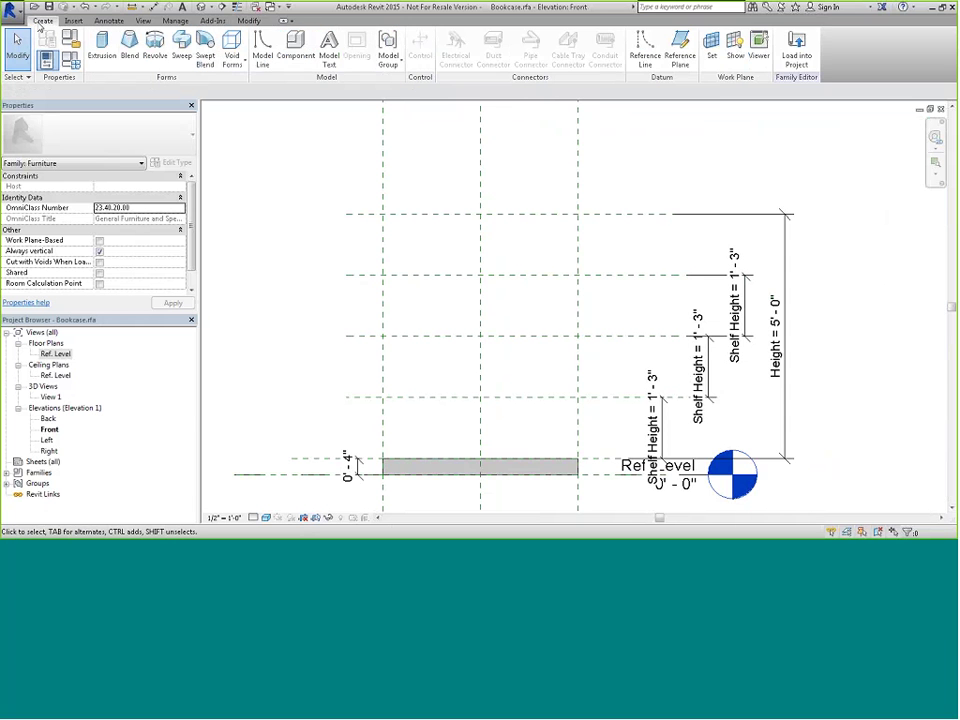
{"action": "left_click", "coordinate": [100, 42]}
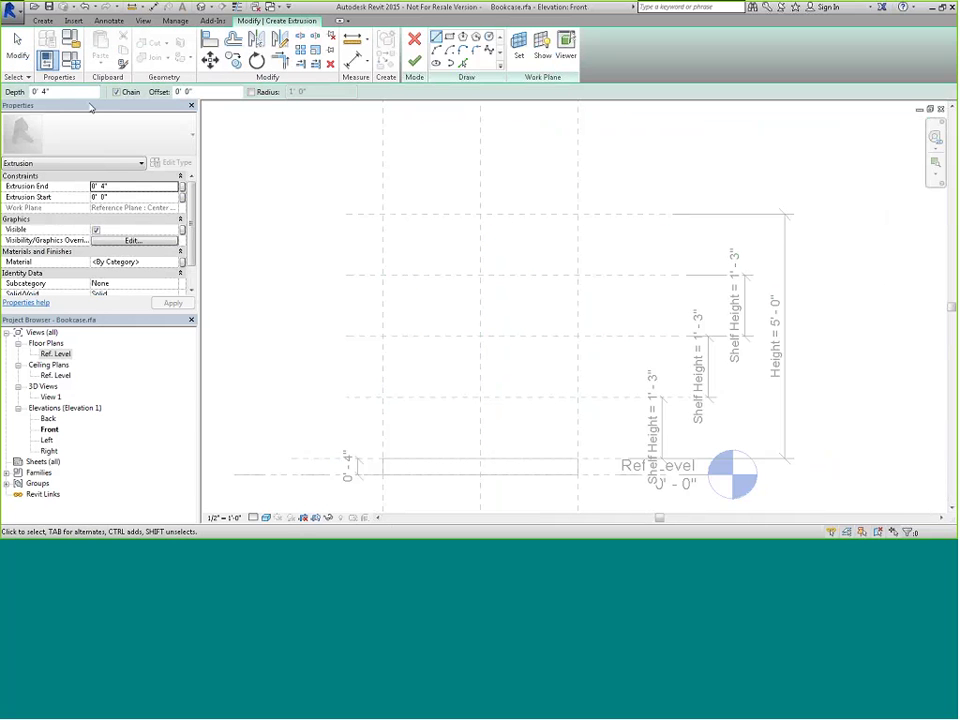
{"action": "left_click", "coordinate": [449, 37]}
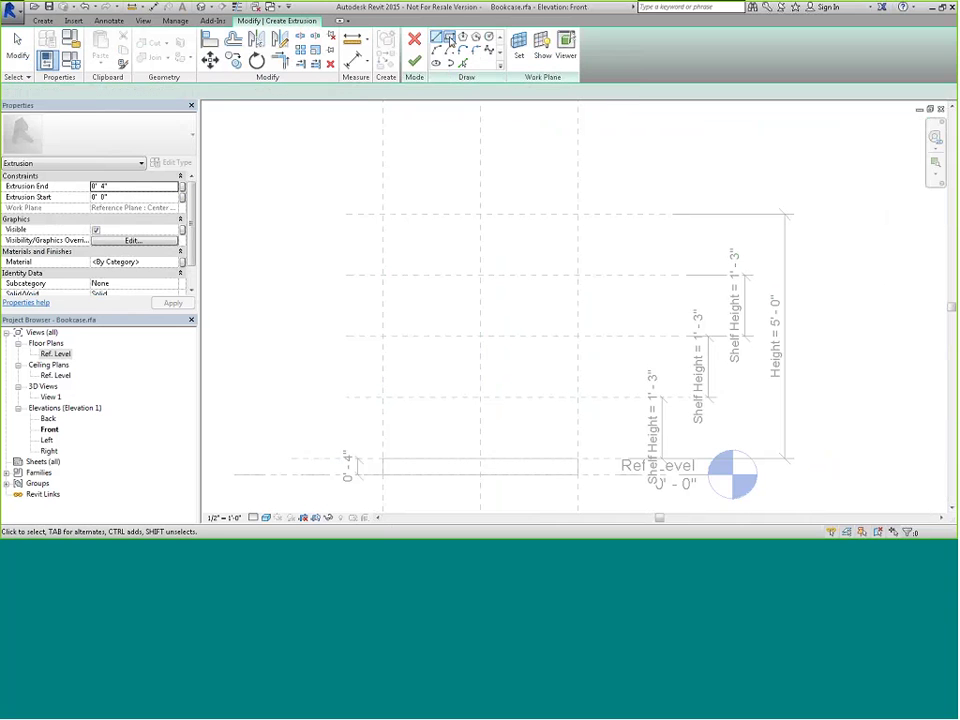
{"action": "left_click", "coordinate": [382, 213]}
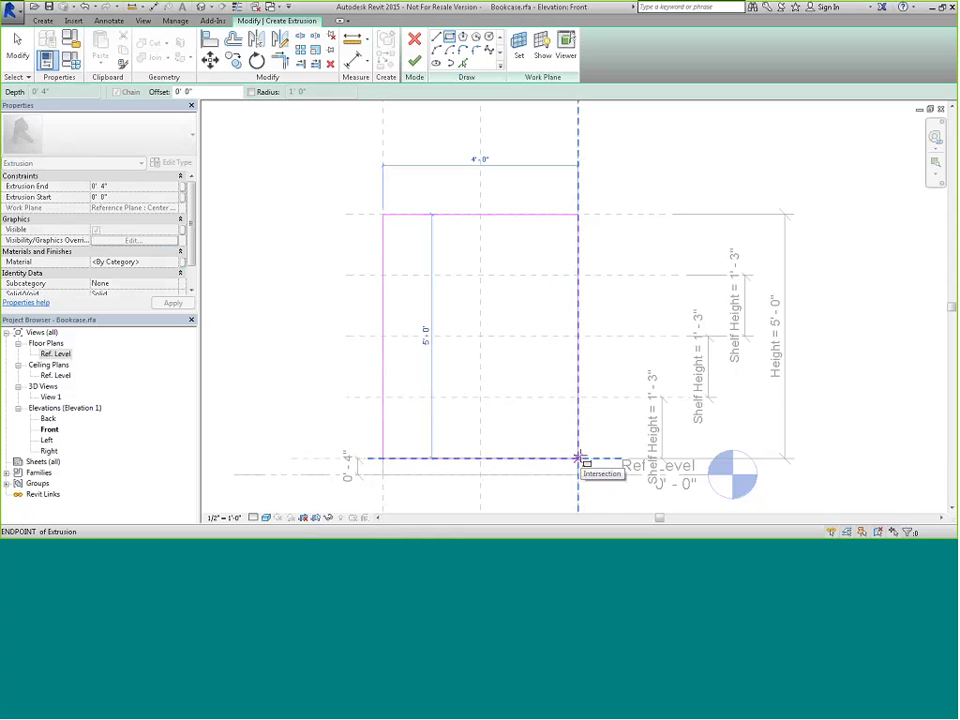
{"action": "left_click", "coordinate": [579, 459]}
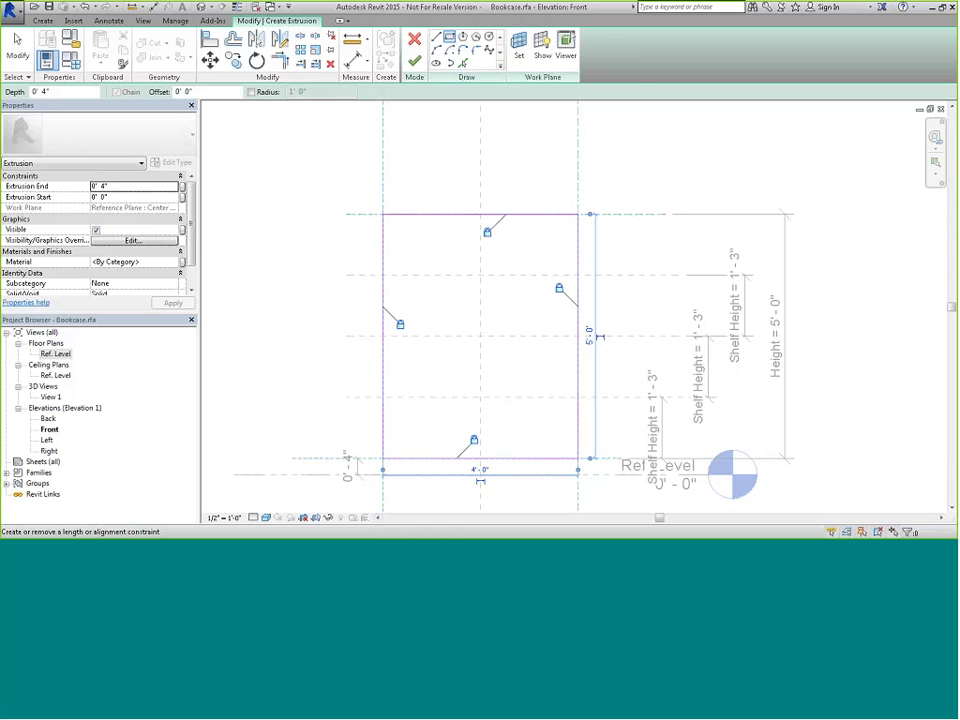
Step: Sketch a second rectangle inside the first one, using the same corners with an offset of -2"
{"action": "left_click", "coordinate": [450, 38]}
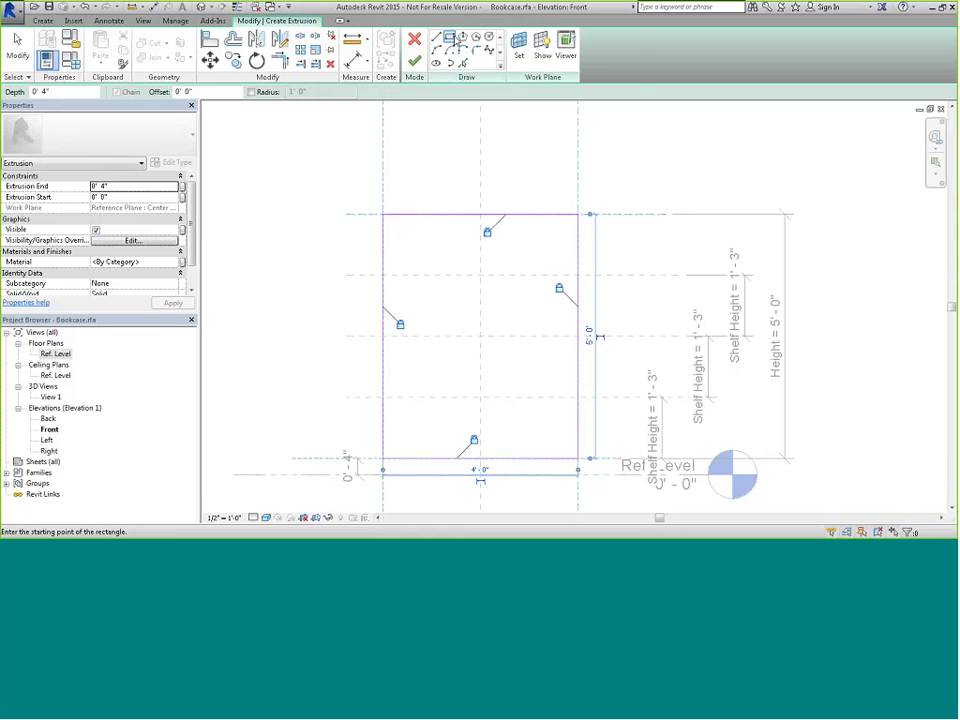
{"action": "left_click", "coordinate": [184, 91]}
{"action": "type", "text": "-2\""}
{"action": "key", "text": "Return"}
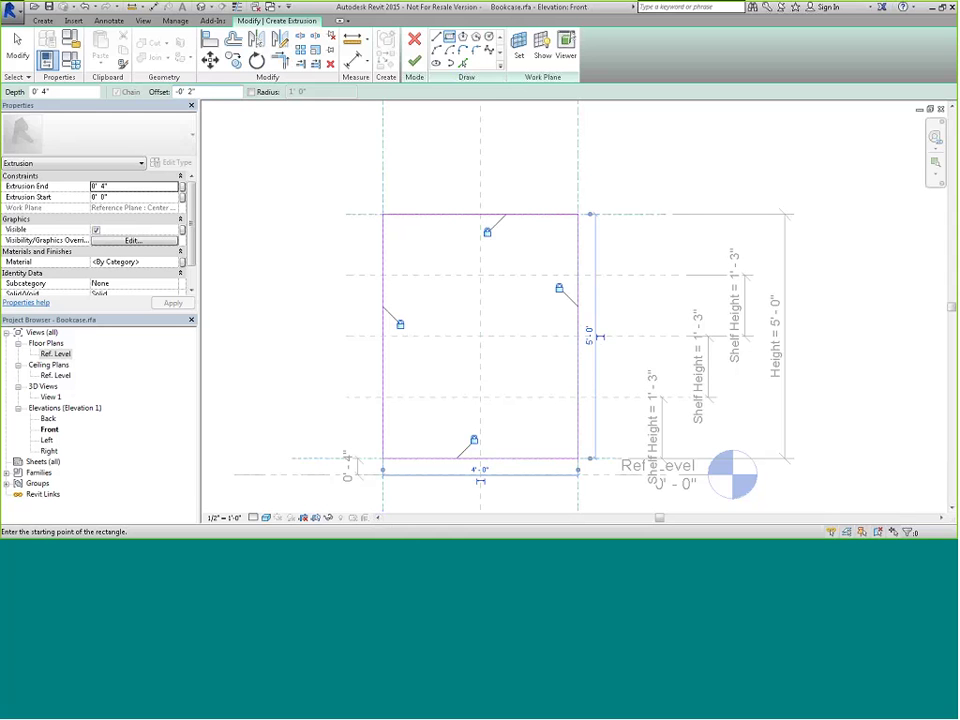
{"action": "left_click", "coordinate": [383, 214]}
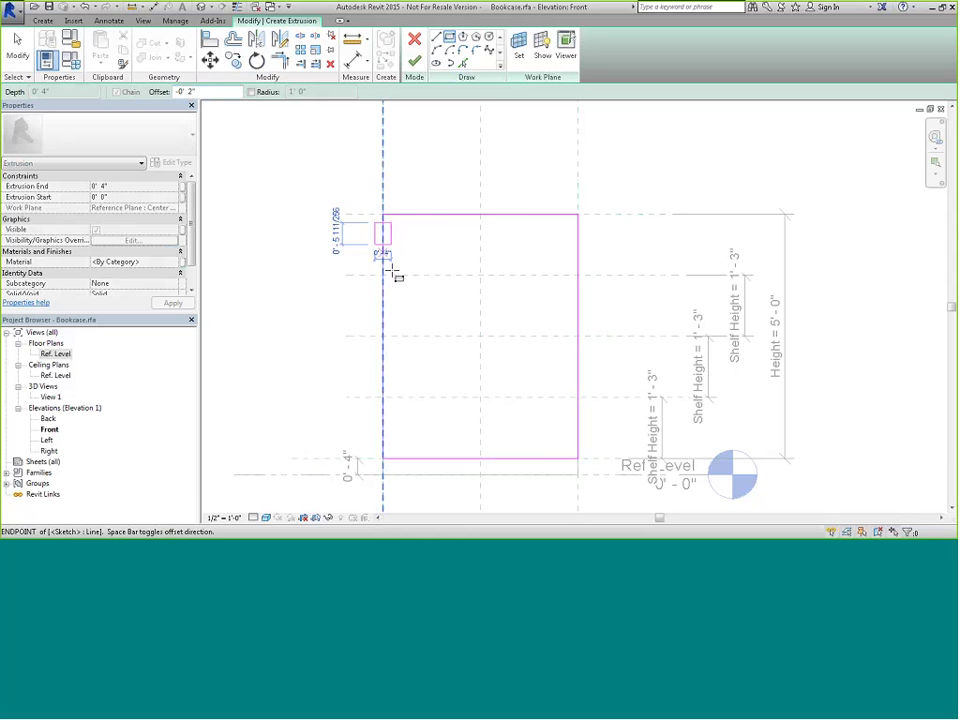
{"action": "left_click", "coordinate": [578, 459]}
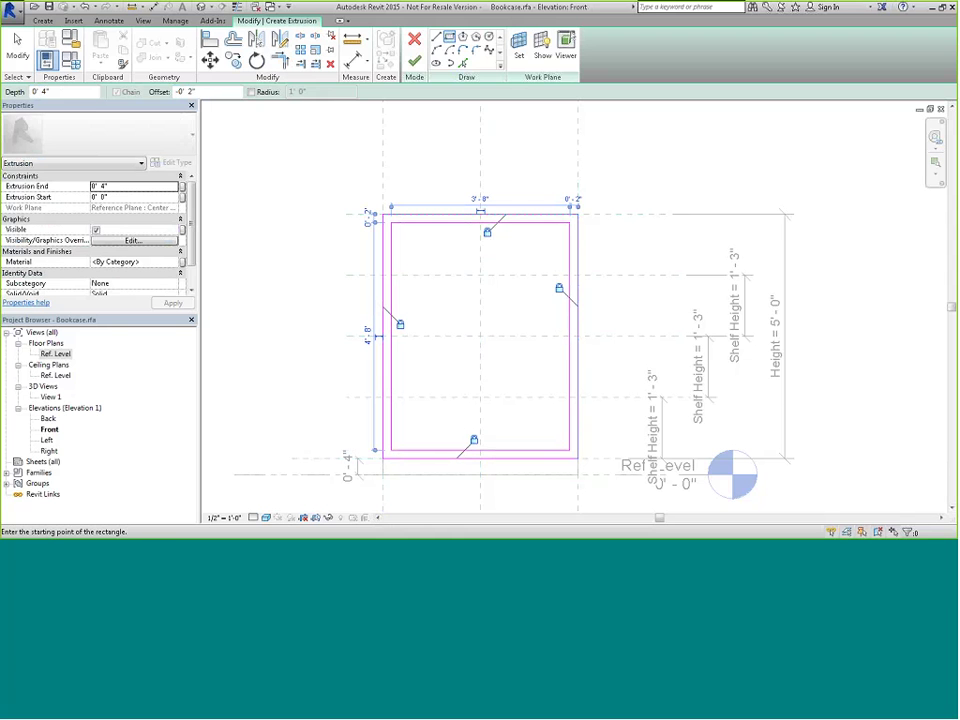
{"action": "key", "text": "Escape"}
{"action": "key", "text": "Escape"}
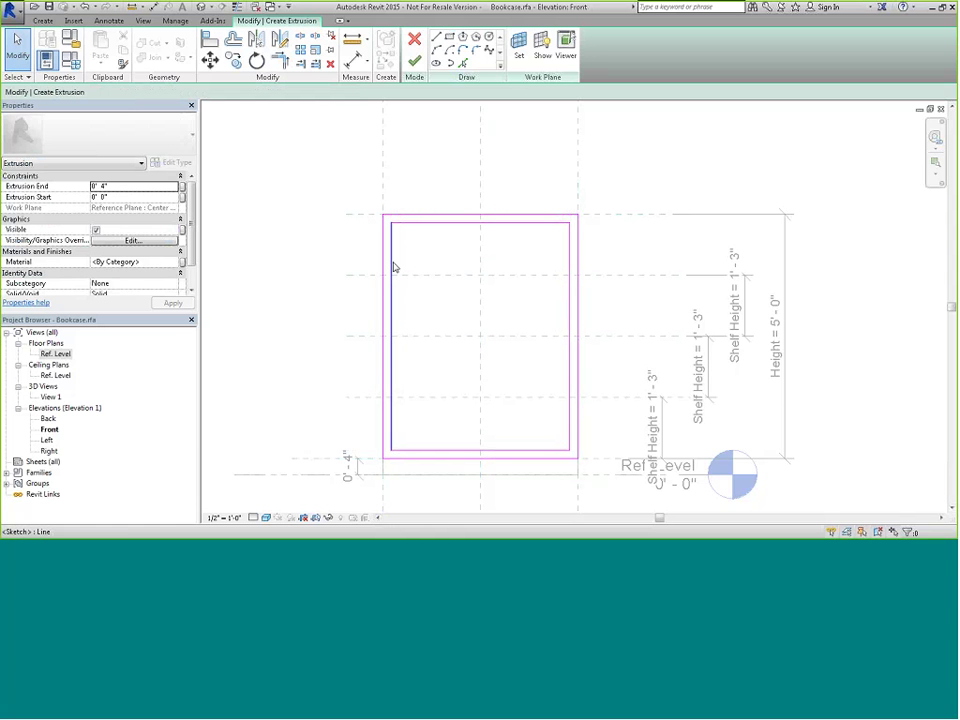
Step: Finish the frame extrusion's sketch, clear the selection, and show the whole frame in the 3D view beside the other views
{"action": "left_click", "coordinate": [414, 62]}
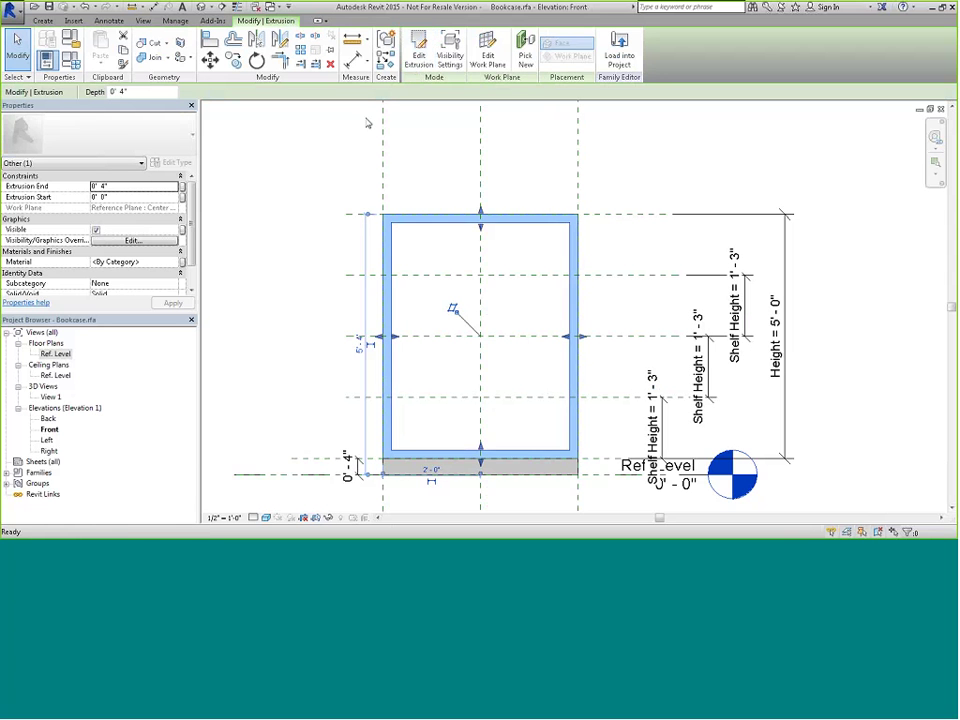
{"action": "left_click", "coordinate": [337, 143]}
{"action": "left_click", "coordinate": [337, 143]}
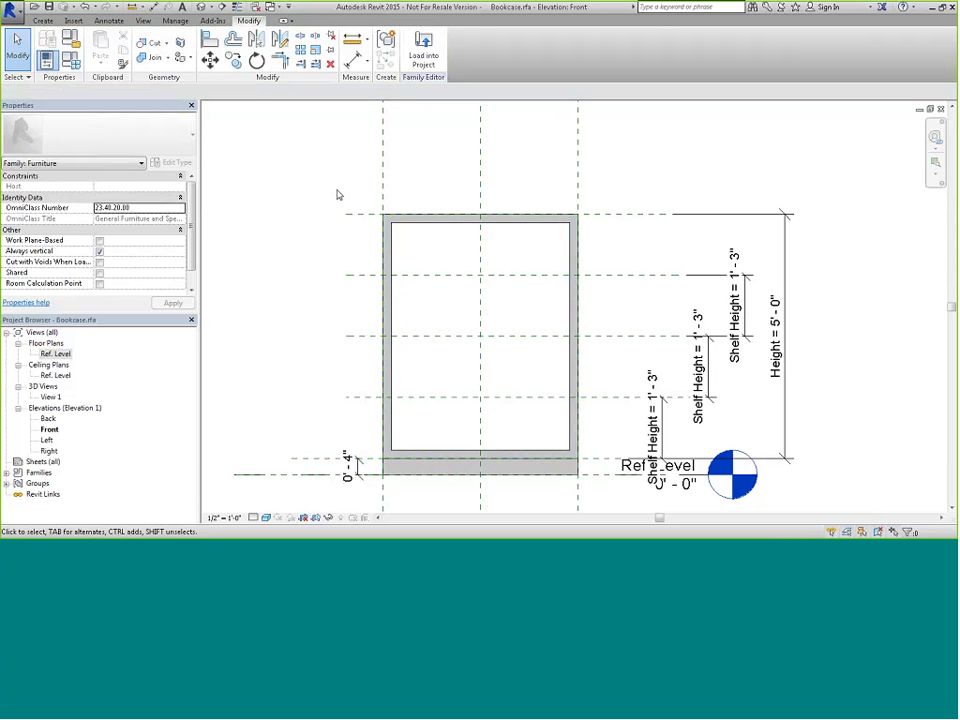
{"action": "left_click", "coordinate": [930, 110]}
{"action": "scroll", "coordinate": [660, 410], "scroll_direction": "down", "scroll_amount": 5}
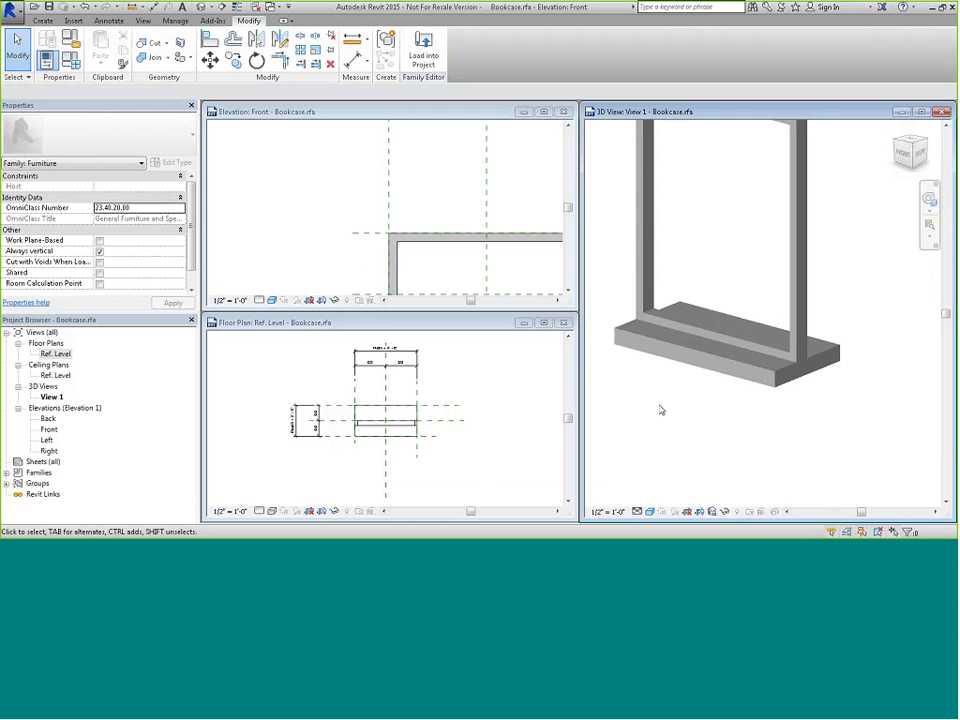
{"action": "middle_click_drag", "start_coordinate": [670, 451], "coordinate": [675, 463]}
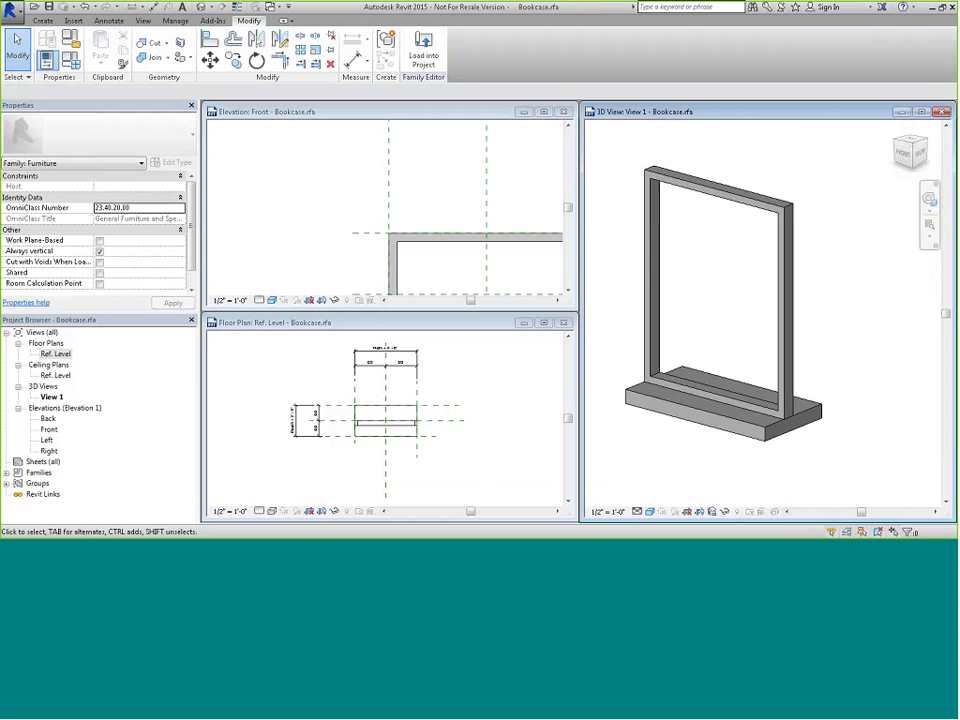
Step: In the Ref. Level plan, stretch the frame extrusion's back face to the rear Depth reference plane and lock it
{"action": "left_click", "coordinate": [787, 335]}
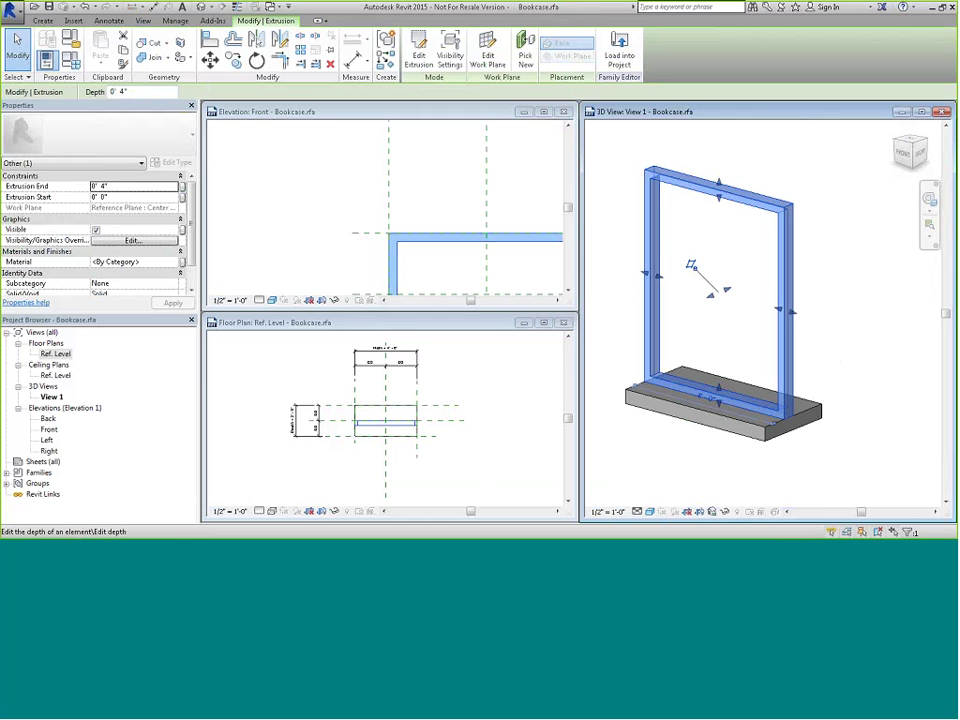
{"action": "left_click", "coordinate": [543, 322]}
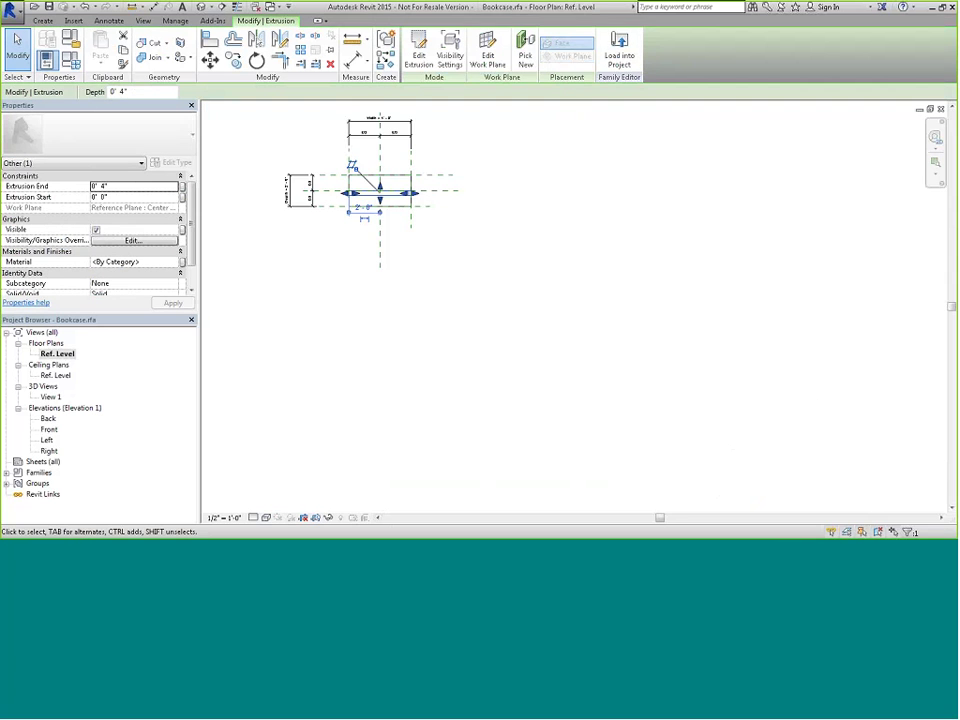
{"action": "scroll", "coordinate": [385, 237], "scroll_direction": "up", "scroll_amount": 5}
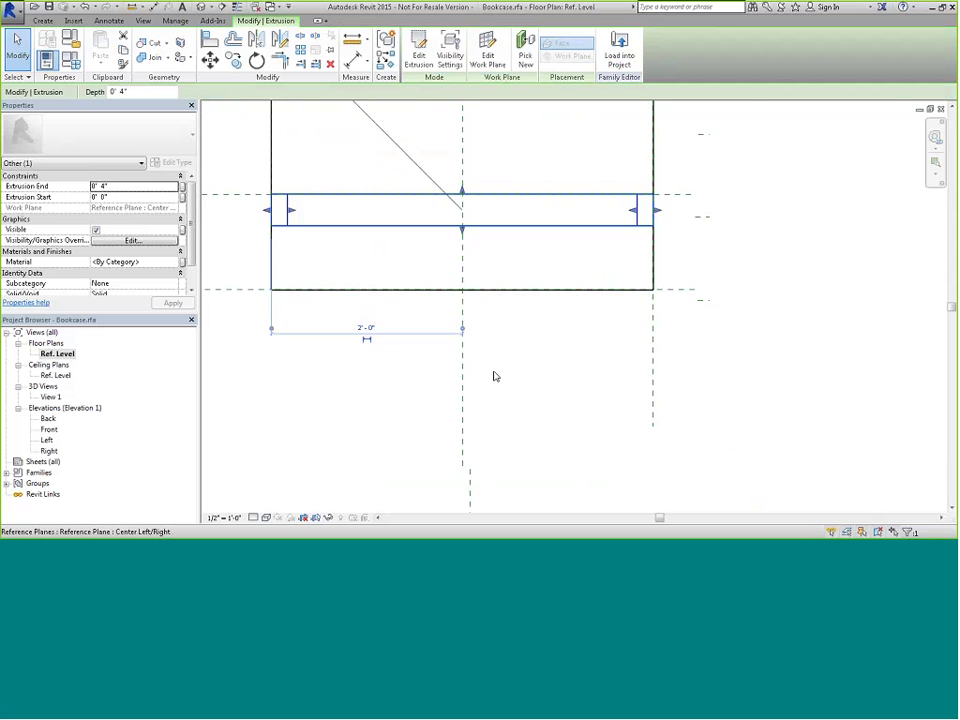
{"action": "scroll", "coordinate": [510, 460], "scroll_direction": "down", "scroll_amount": 2}
{"action": "middle_click_drag", "start_coordinate": [467, 450], "coordinate": [497, 386]}
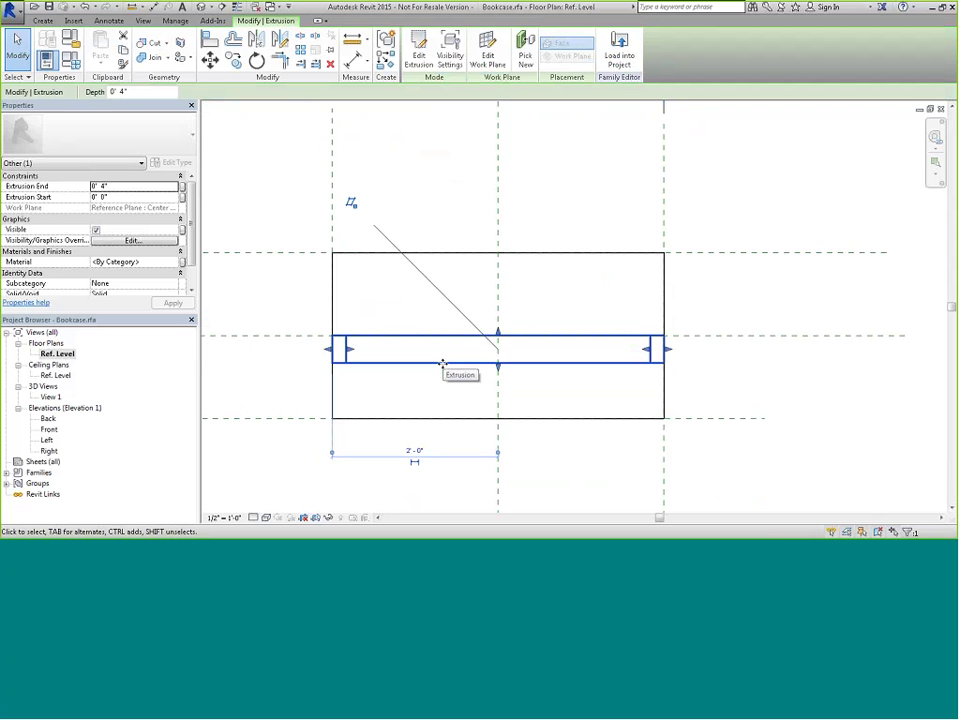
{"action": "left_click", "coordinate": [498, 334]}
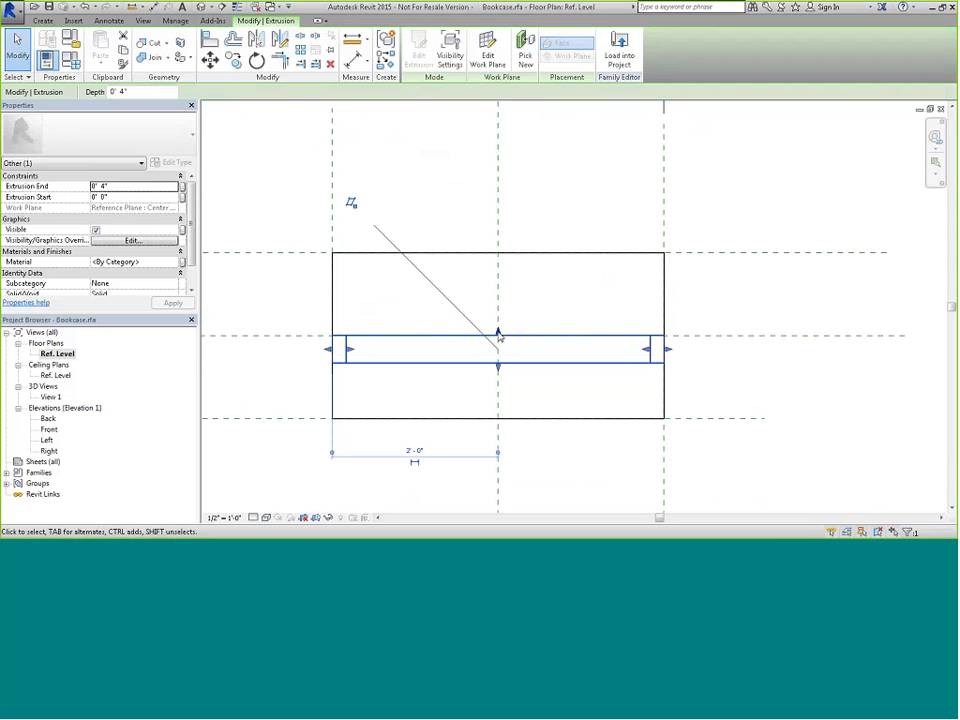
{"action": "left_click_drag", "start_coordinate": [498, 334], "coordinate": [501, 251]}
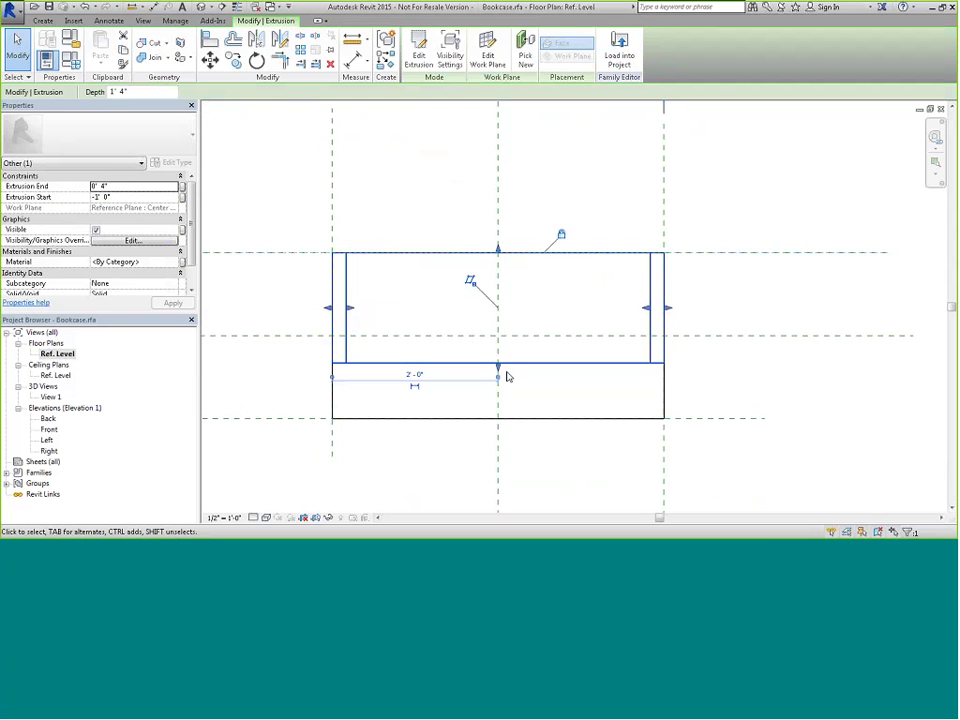
Step: Stretch the frame extrusion's front face to the front Depth reference plane, lock it, and fit the model in all tiled views
{"action": "left_click_drag", "start_coordinate": [500, 369], "coordinate": [467, 439]}
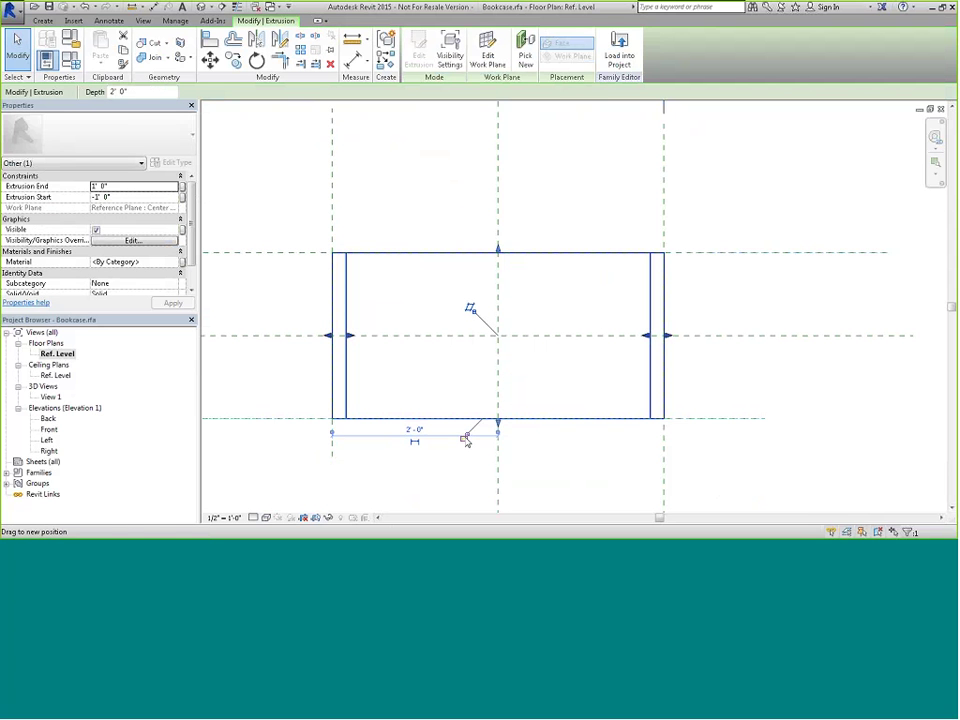
{"action": "left_click", "coordinate": [465, 438]}
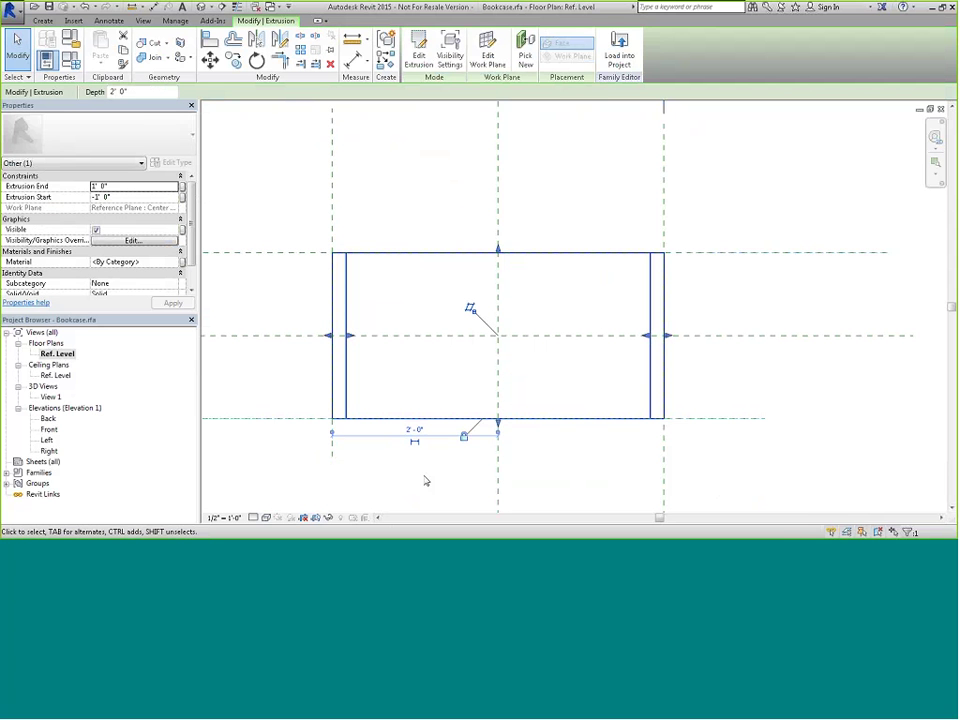
{"action": "left_click", "coordinate": [425, 481]}
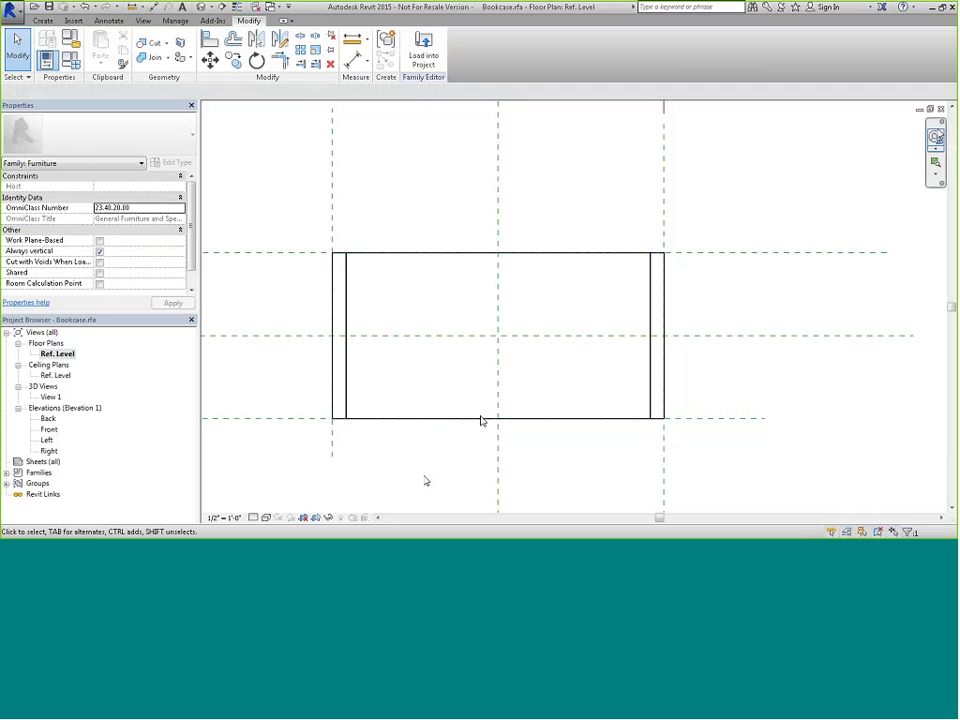
{"action": "left_click", "coordinate": [930, 109]}
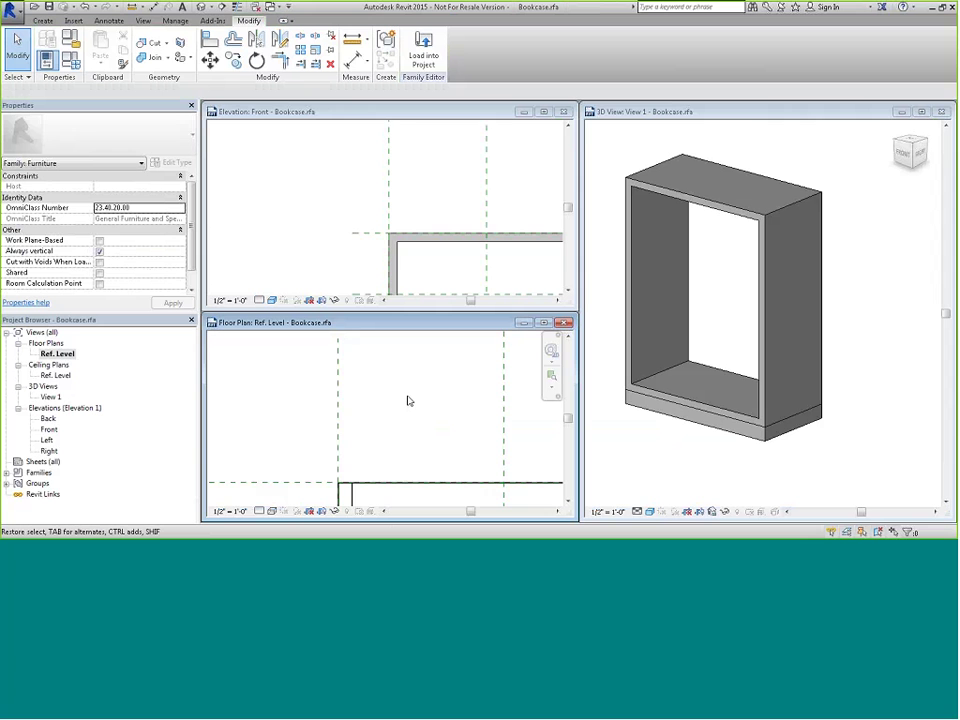
{"action": "key", "text": "z"}
{"action": "key", "text": "a"}
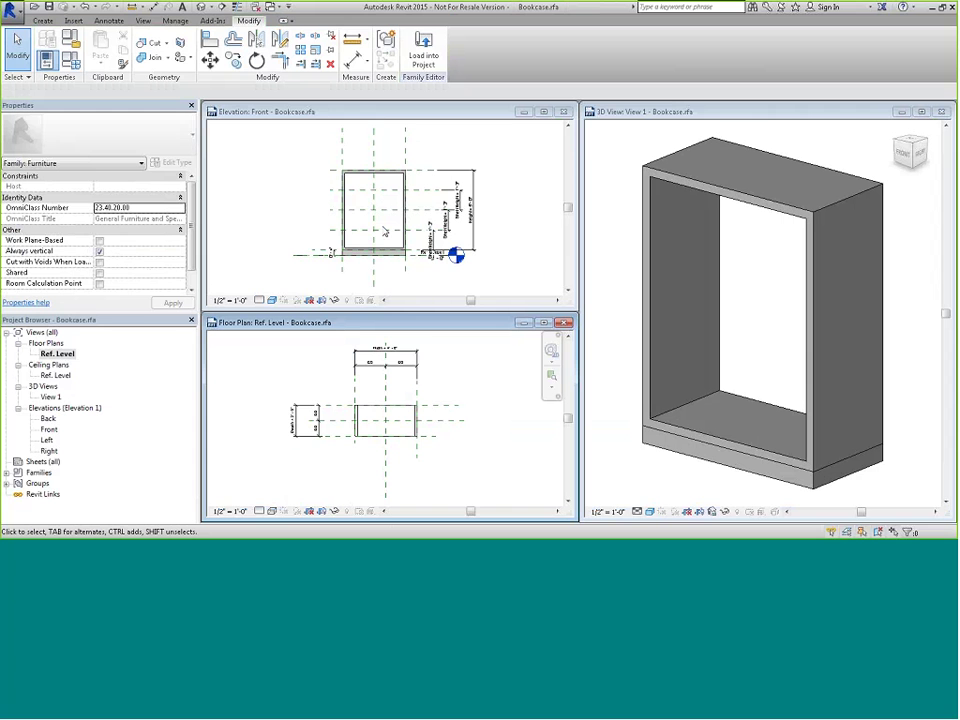
{"action": "key", "text": "alt+Tab"}
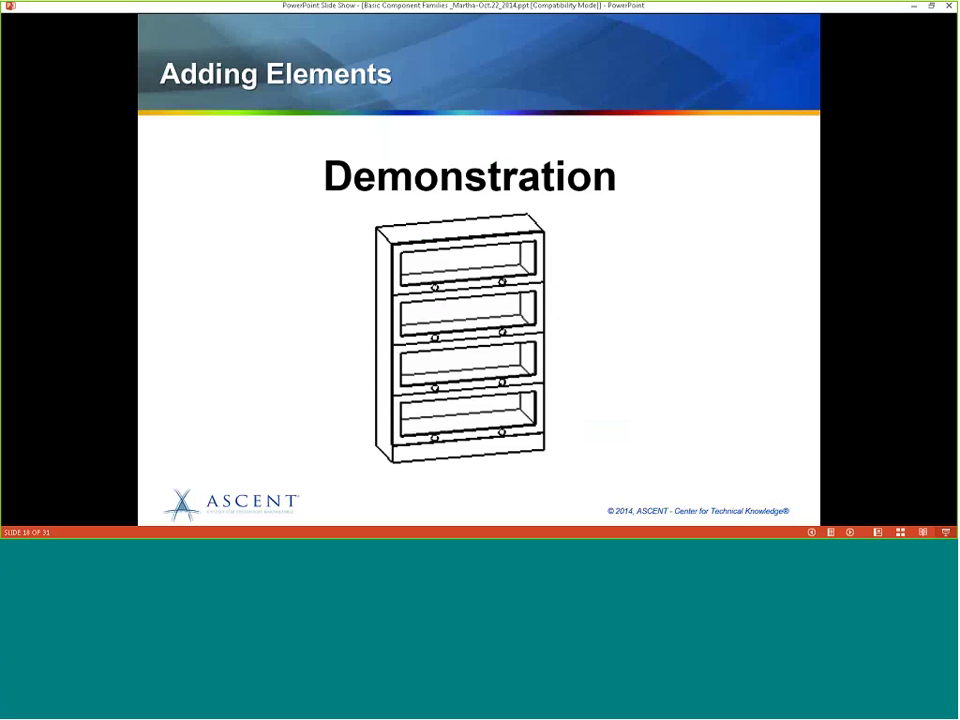
{"action": "key", "text": "Right"}
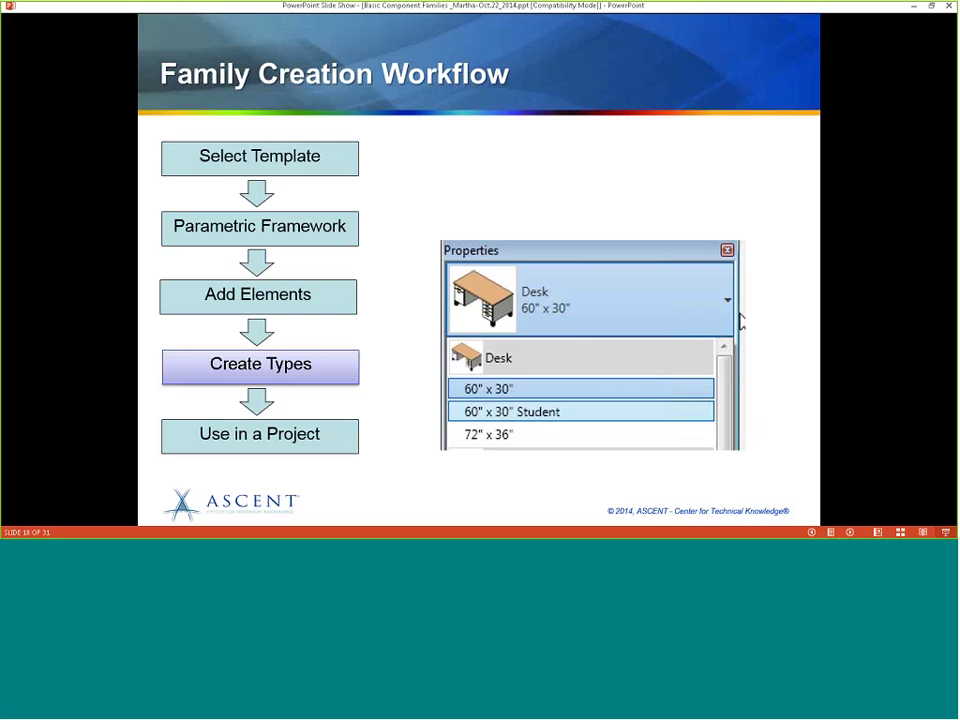
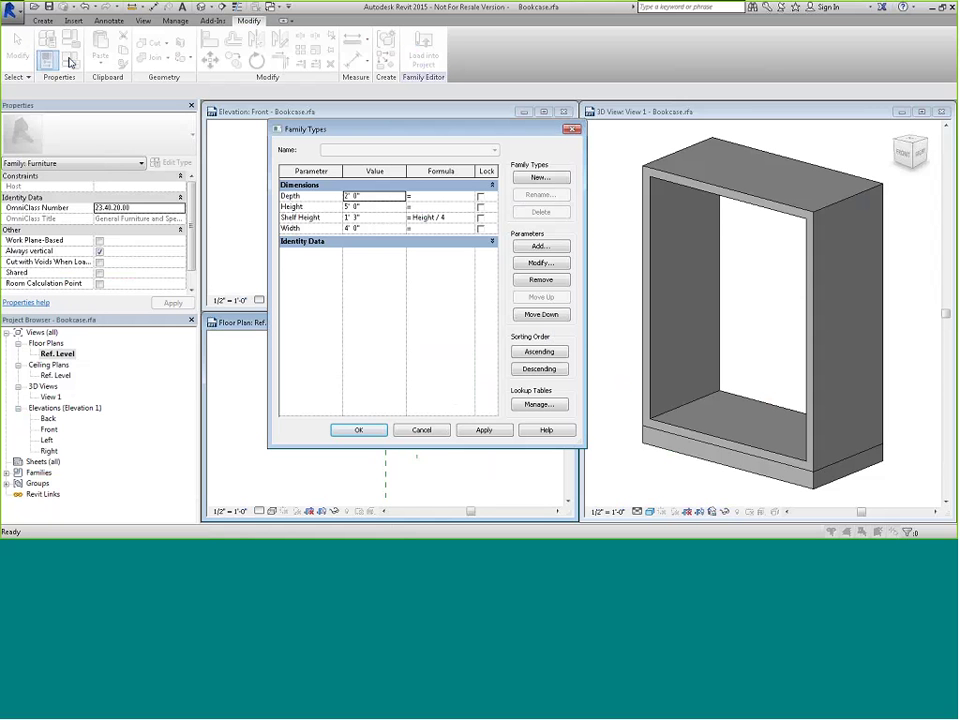
Step: Start a new family parameter named Bookcase Material and make it an instance parameter
{"action": "left_click", "coordinate": [540, 247]}
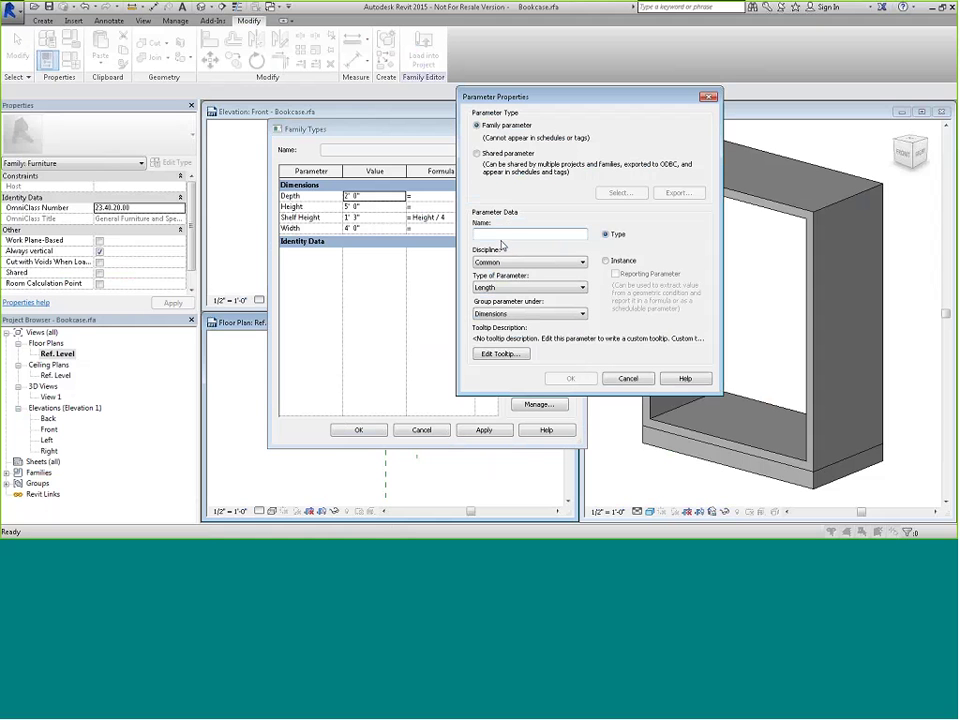
{"action": "left_click", "coordinate": [494, 233]}
{"action": "type", "text": "bookca"}
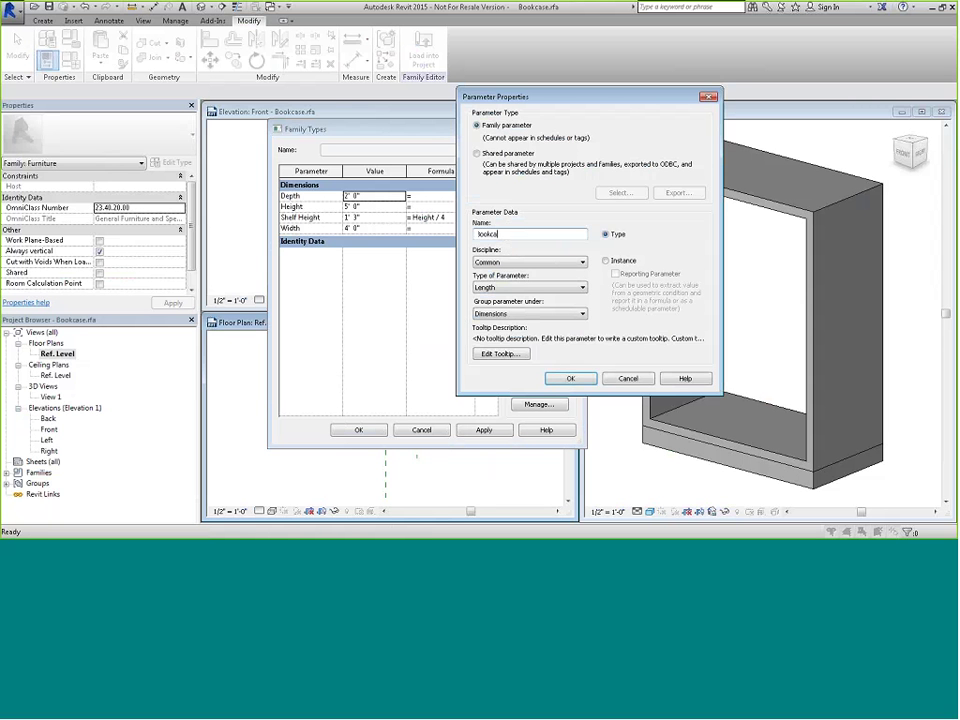
{"action": "type", "text": "se Material"}
{"action": "left_click", "coordinate": [606, 261]}
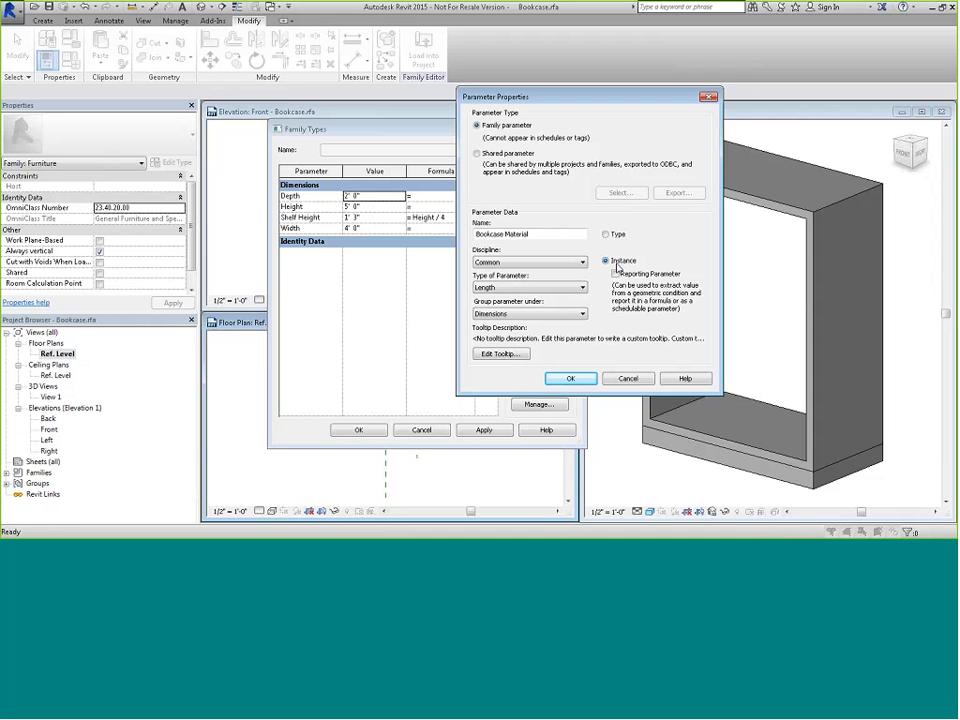
Step: Examine the parameter types offered for the Common, Electrical and Structural disciplines, returning the discipline to Common
{"action": "left_click", "coordinate": [509, 262]}
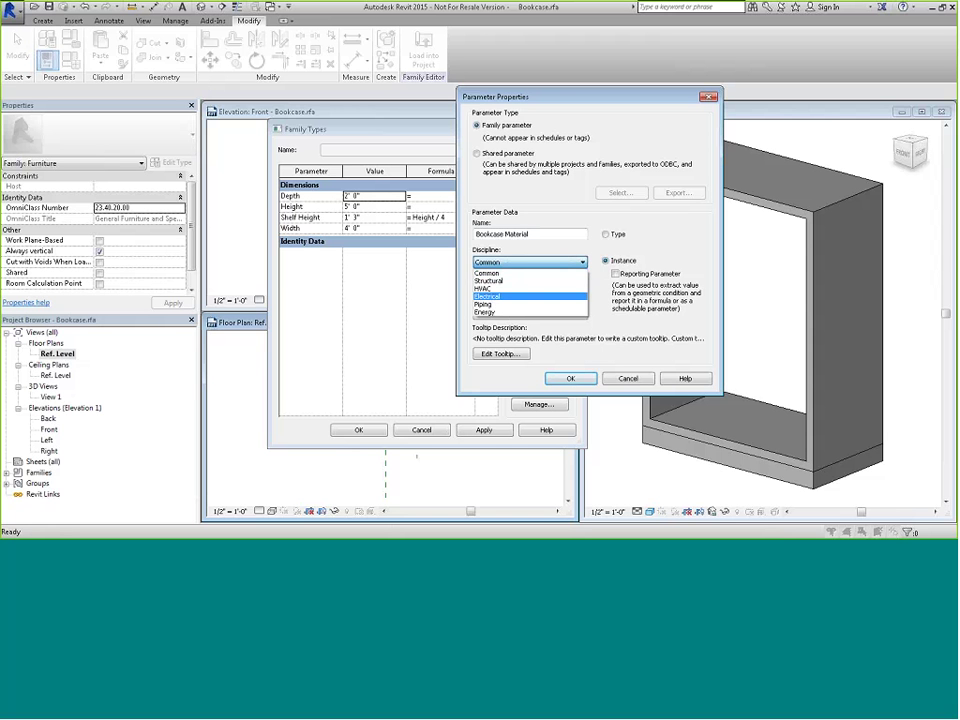
{"action": "left_click", "coordinate": [513, 262]}
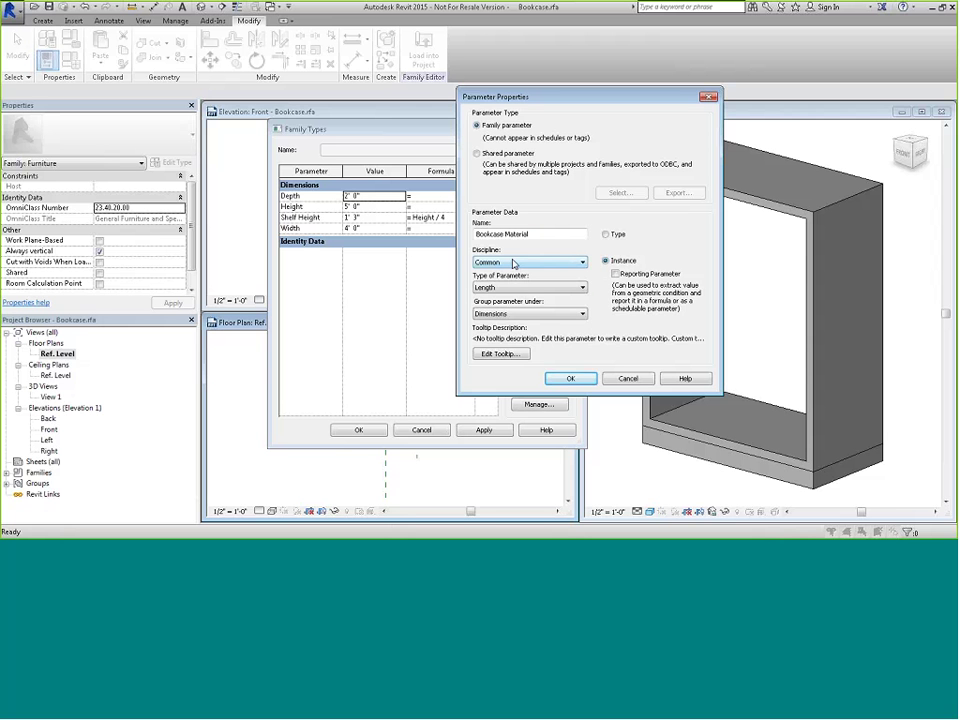
{"action": "left_click", "coordinate": [519, 288]}
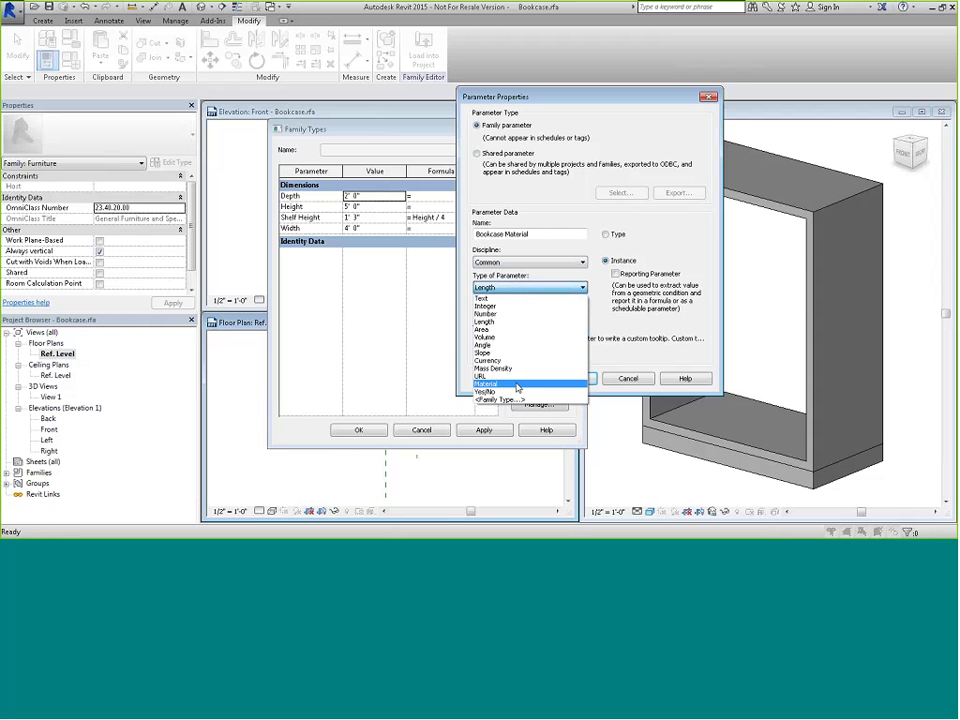
{"action": "left_click", "coordinate": [517, 264]}
{"action": "left_click", "coordinate": [517, 264]}
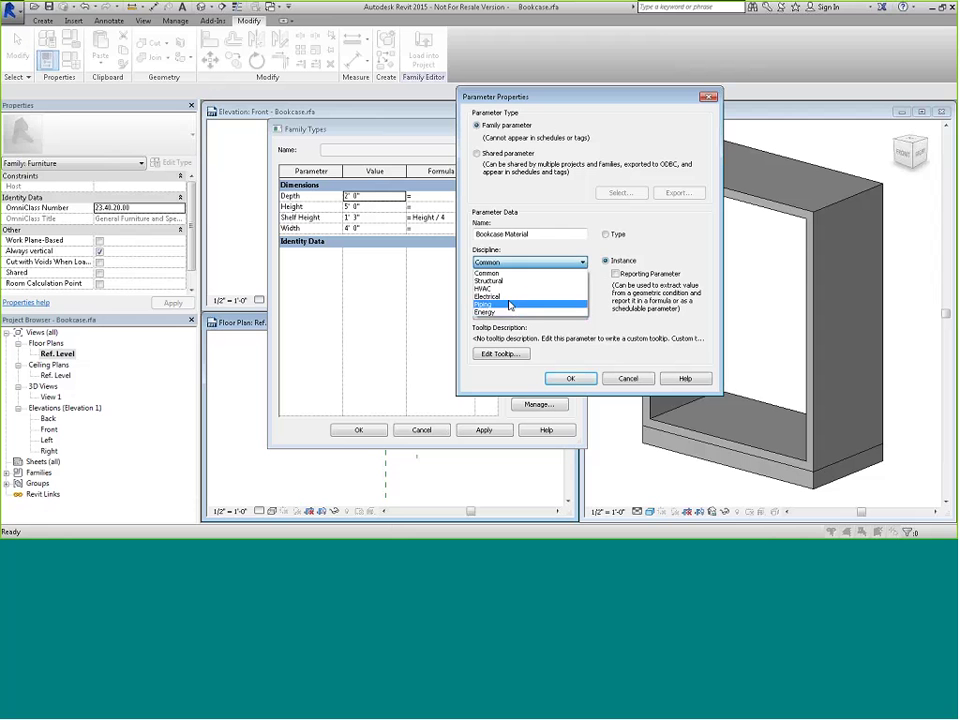
{"action": "left_click", "coordinate": [514, 298]}
{"action": "left_click", "coordinate": [514, 288]}
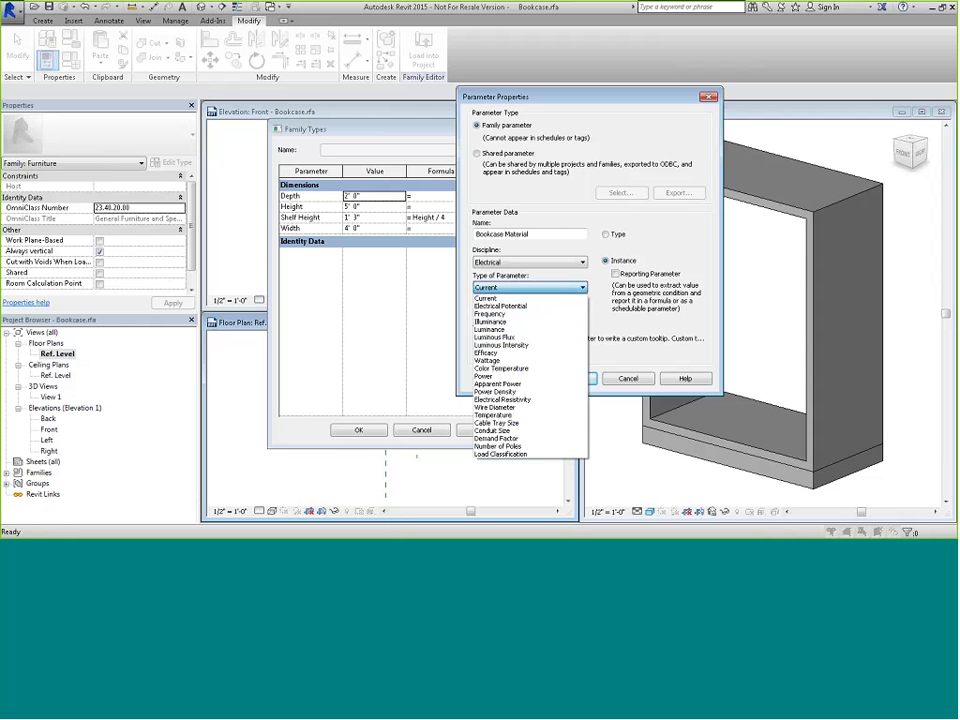
{"action": "left_click", "coordinate": [490, 298]}
{"action": "left_click", "coordinate": [514, 264]}
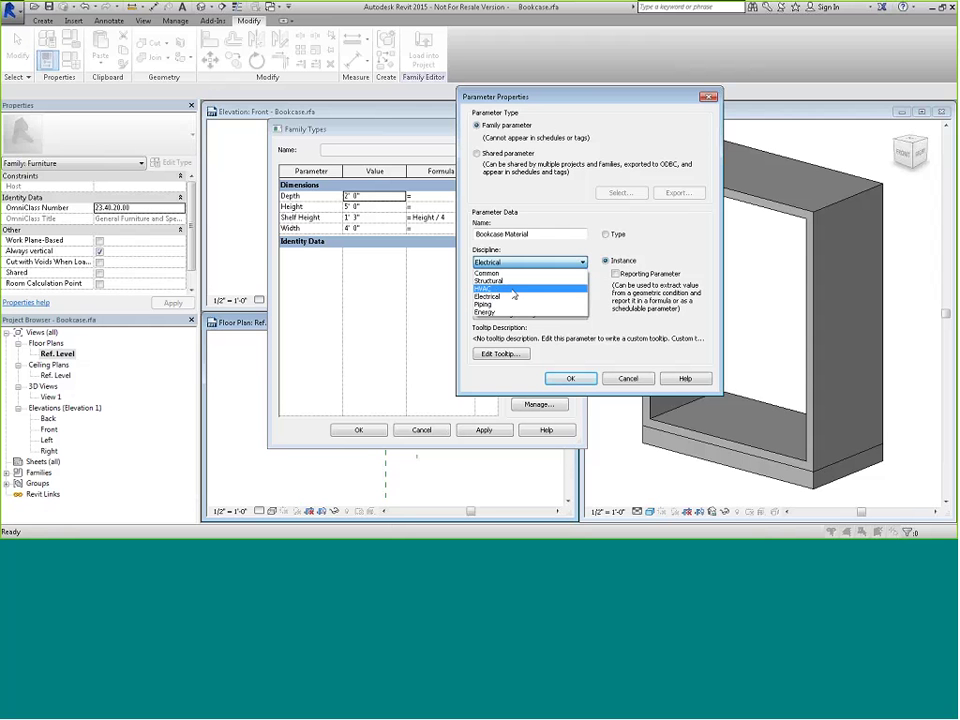
{"action": "left_click", "coordinate": [505, 281]}
{"action": "left_click", "coordinate": [514, 288]}
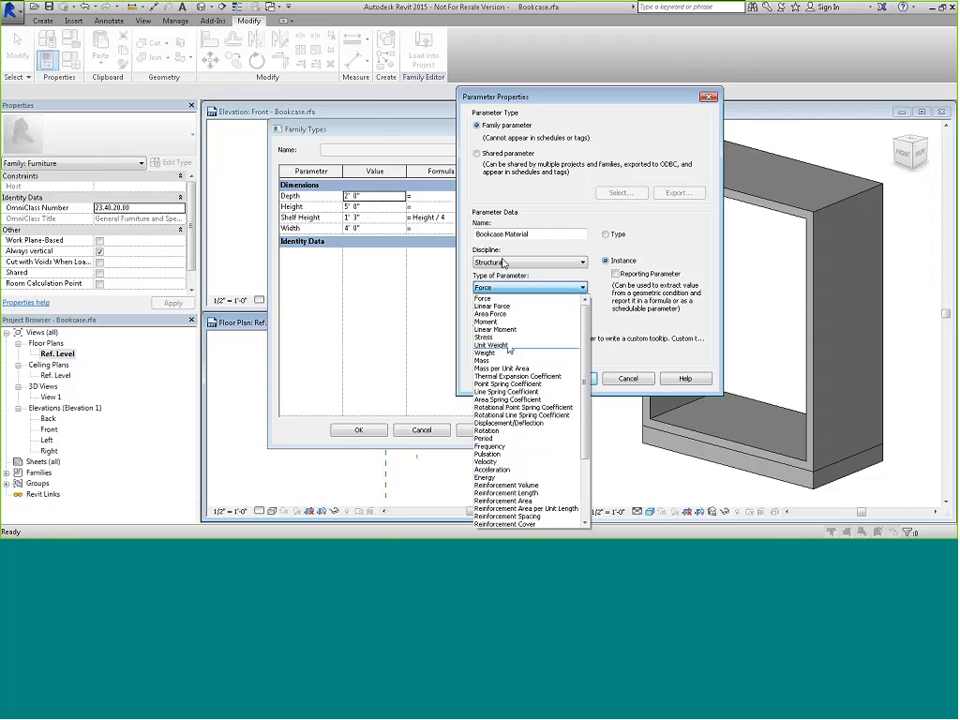
{"action": "left_click", "coordinate": [498, 268]}
{"action": "left_click", "coordinate": [497, 265]}
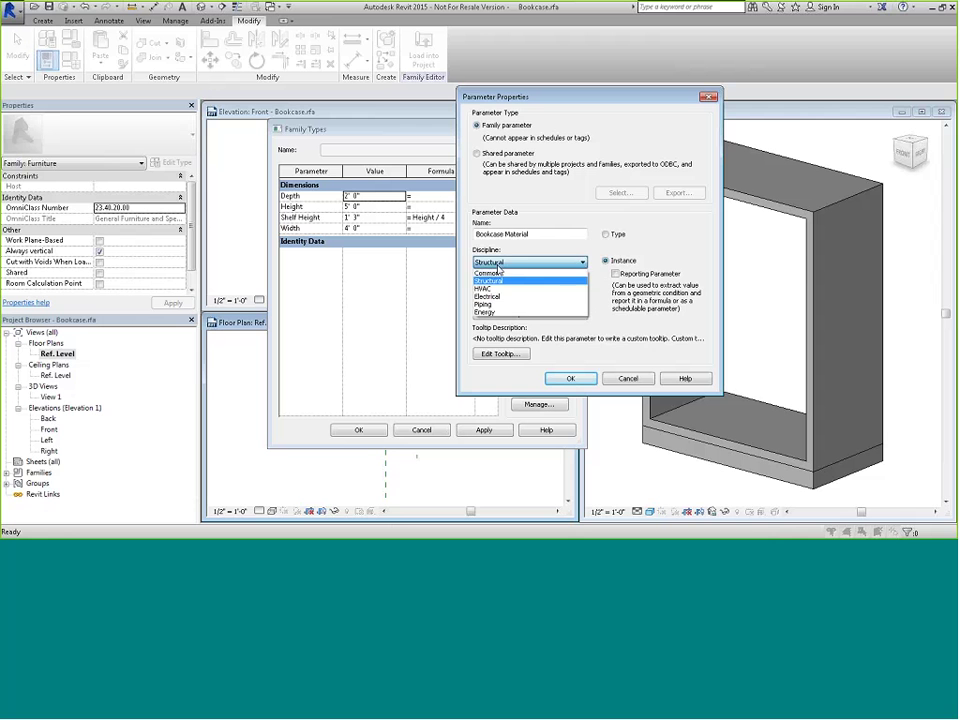
{"action": "left_click", "coordinate": [486, 273]}
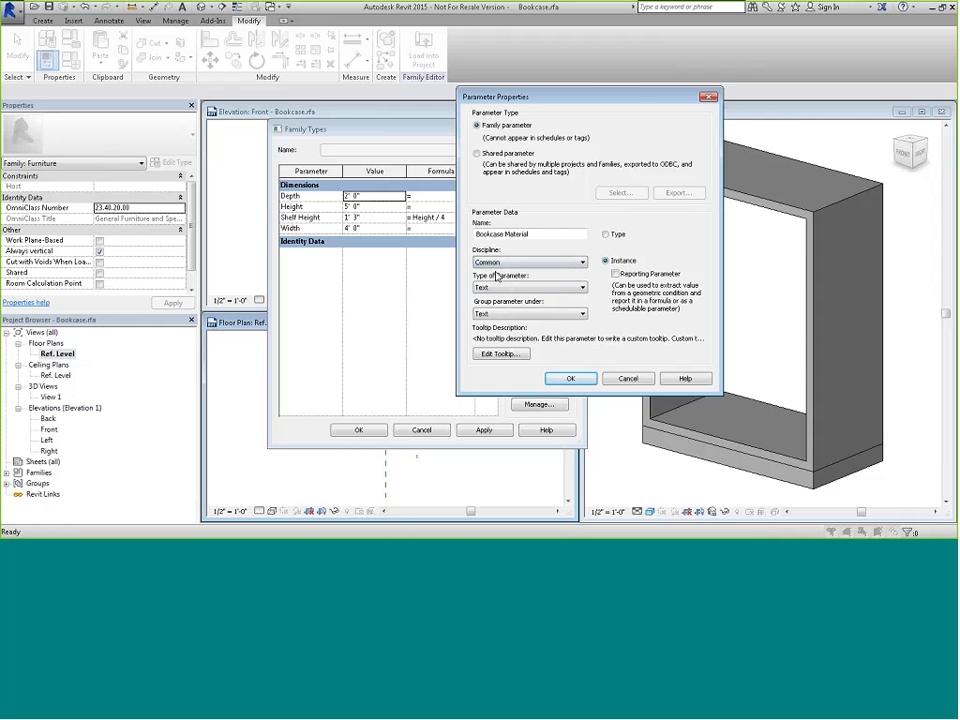
Step: Set the Bookcase Material parameter's type to Material and give it the tooltip "Select a Material for the Bookcase"
{"action": "left_click", "coordinate": [494, 286]}
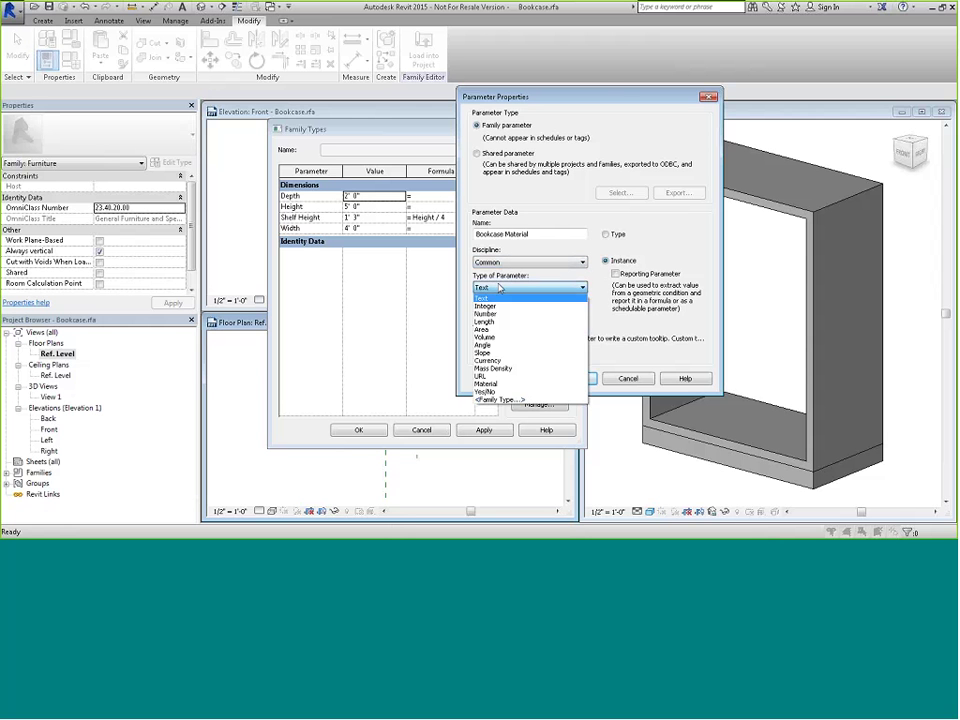
{"action": "left_click", "coordinate": [497, 384]}
{"action": "left_click", "coordinate": [500, 356]}
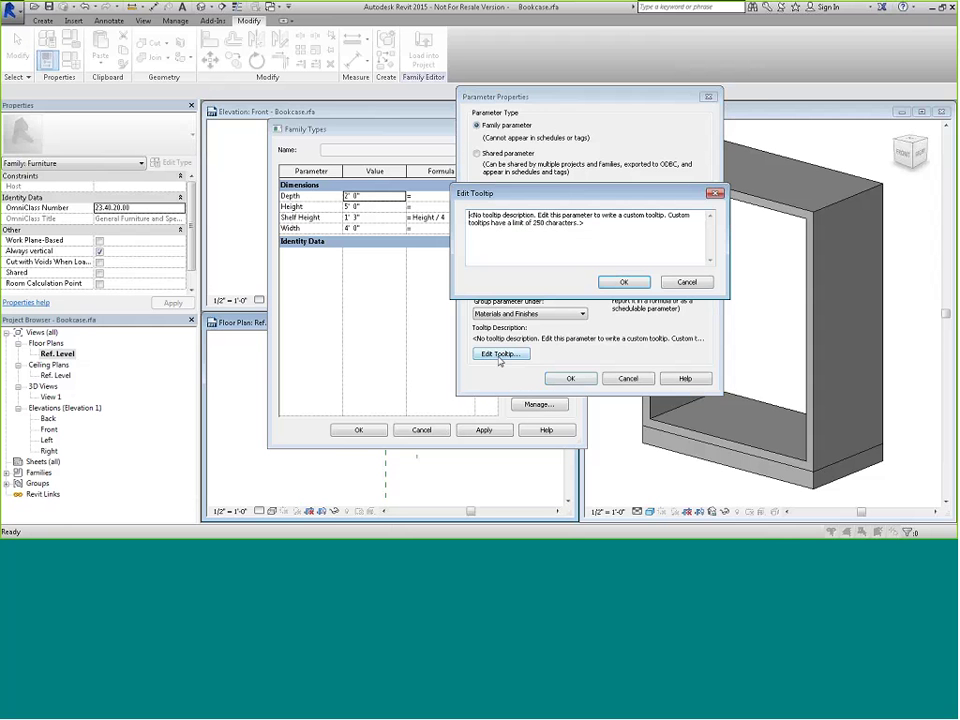
{"action": "key", "text": "ctrl+a"}
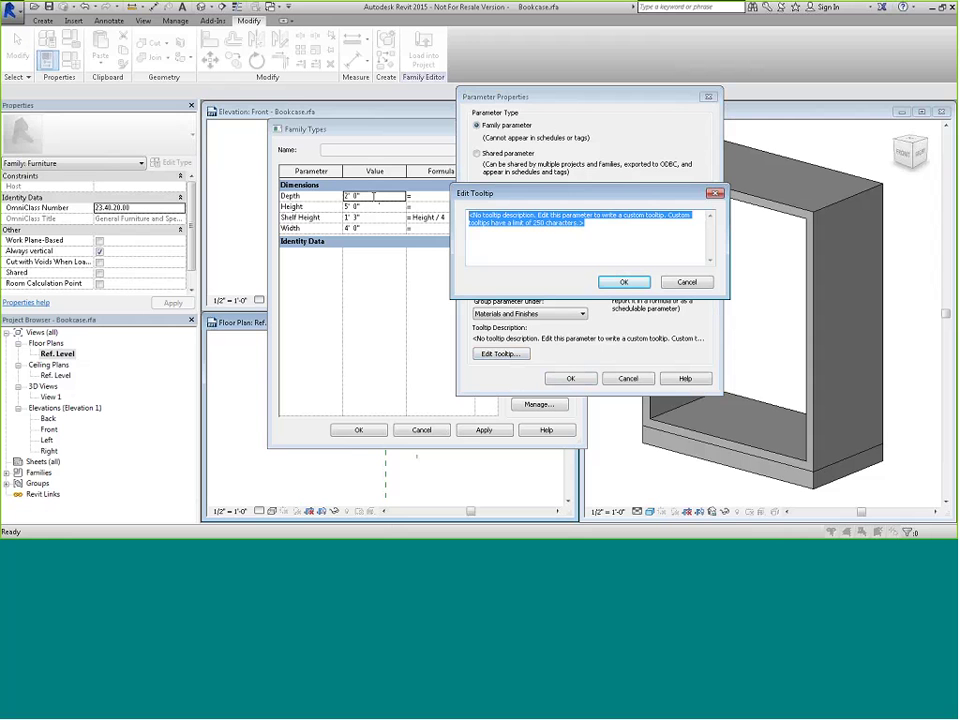
{"action": "type", "text": "Sele"}
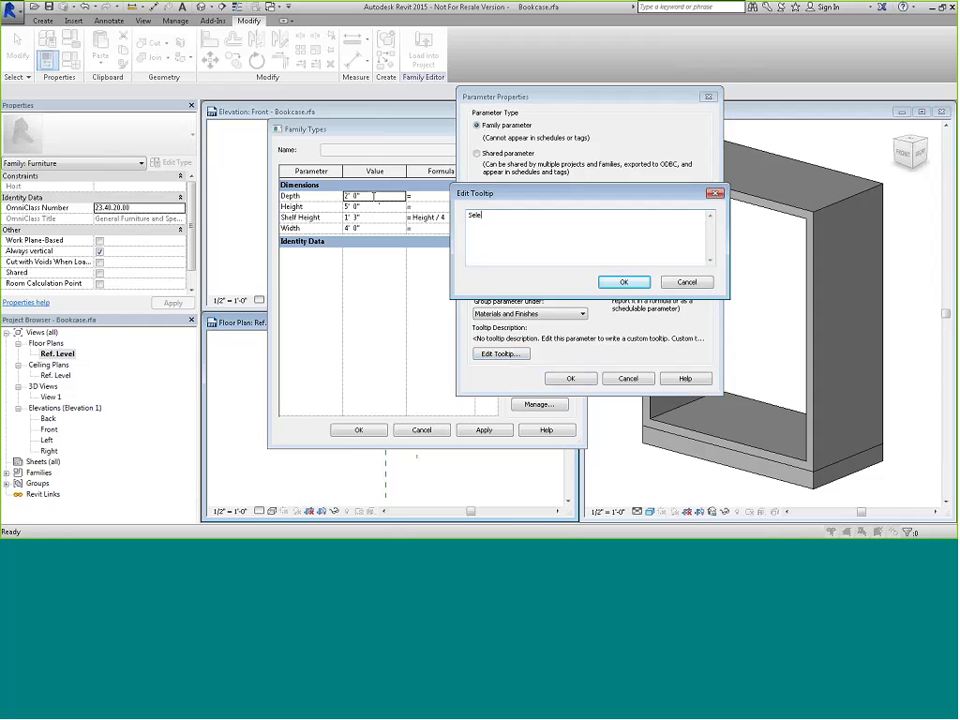
{"action": "type", "text": "ct a Material for the Bookcase"}
{"action": "left_click", "coordinate": [629, 284]}
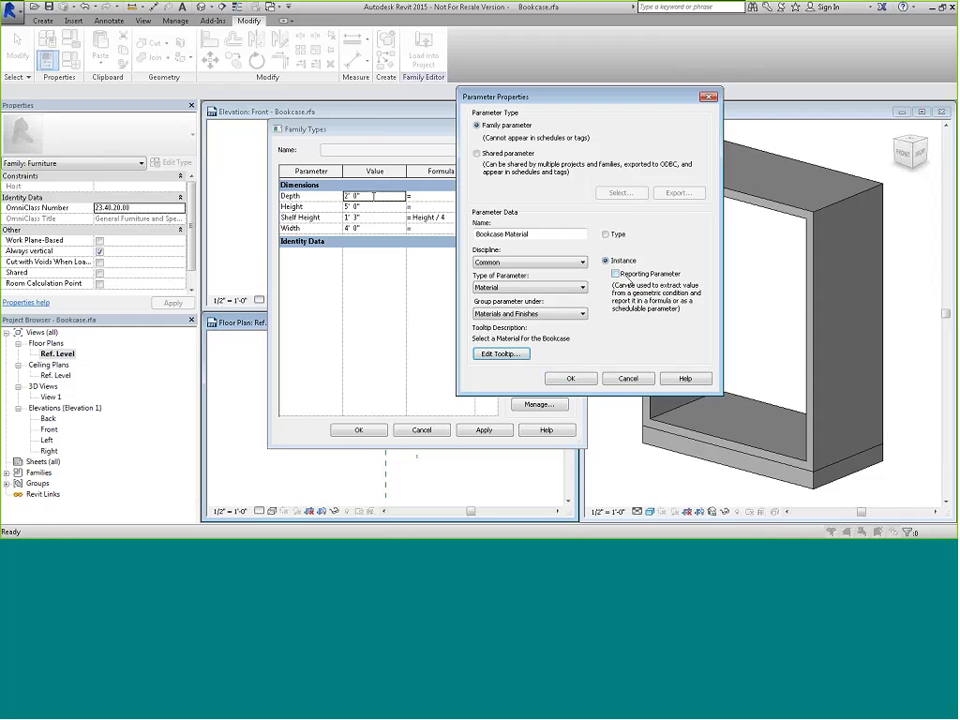
Step: Accept the new Bookcase Material parameter and widen the Parameter and Value columns of the family types table
{"action": "left_click", "coordinate": [569, 378]}
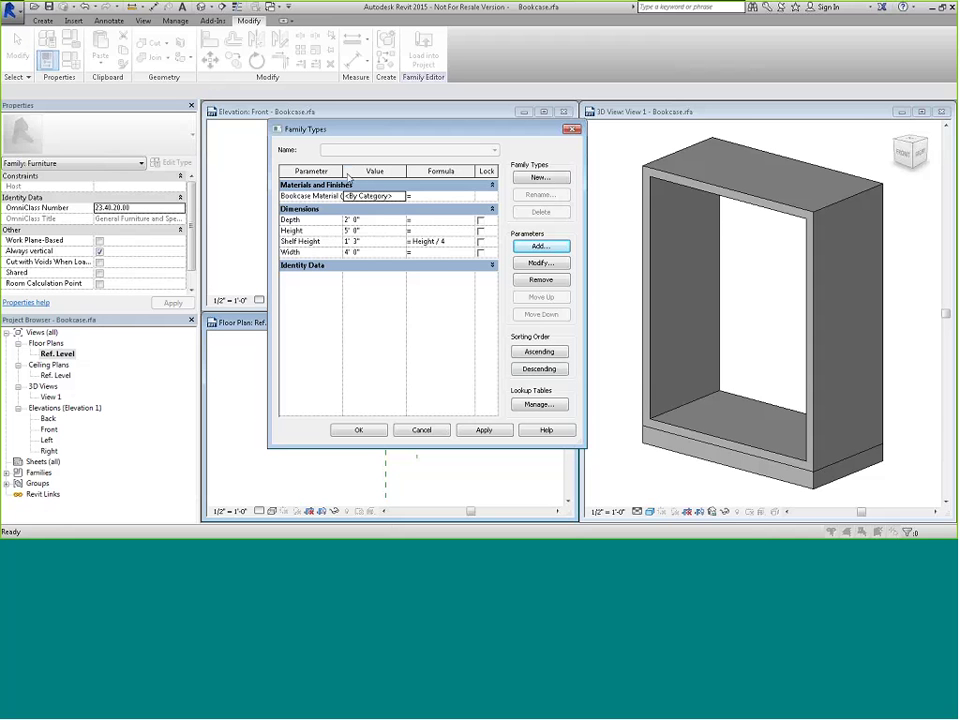
{"action": "left_click_drag", "start_coordinate": [342, 171], "coordinate": [358, 171]}
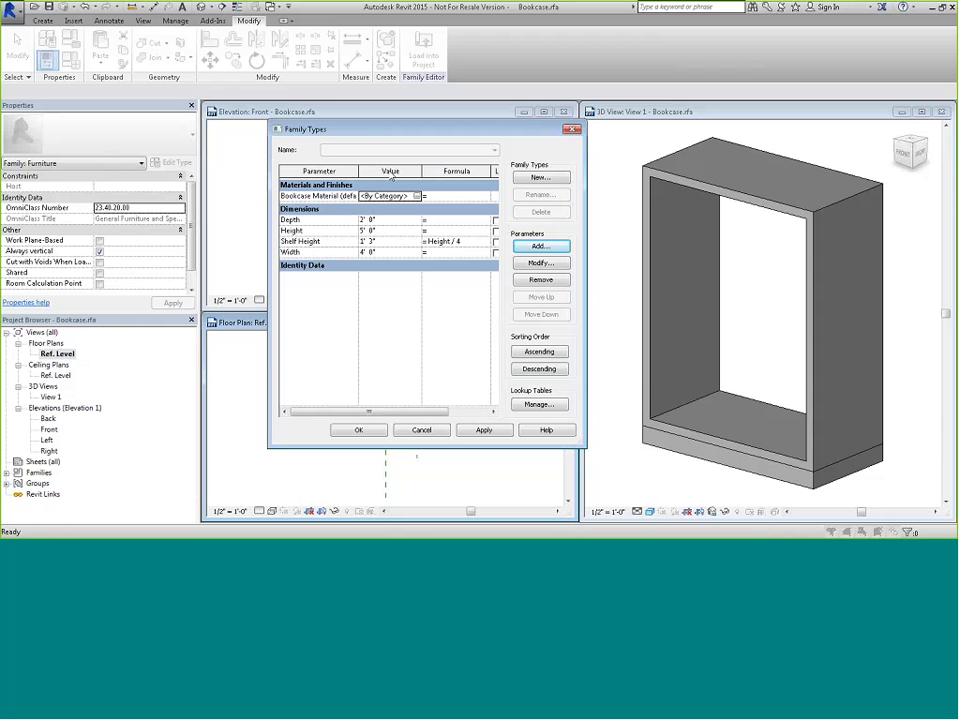
{"action": "left_click_drag", "start_coordinate": [421, 171], "coordinate": [429, 171]}
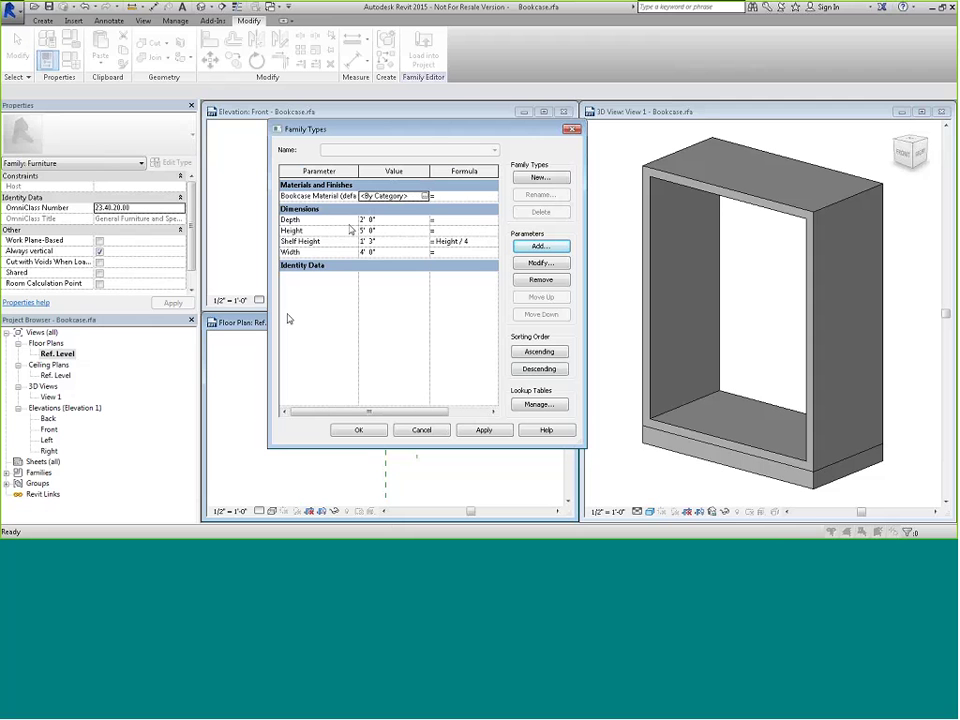
Step: Create a family type named 3'-0" x 5'-0", set its Width to 3', and apply it
{"action": "left_click", "coordinate": [549, 180]}
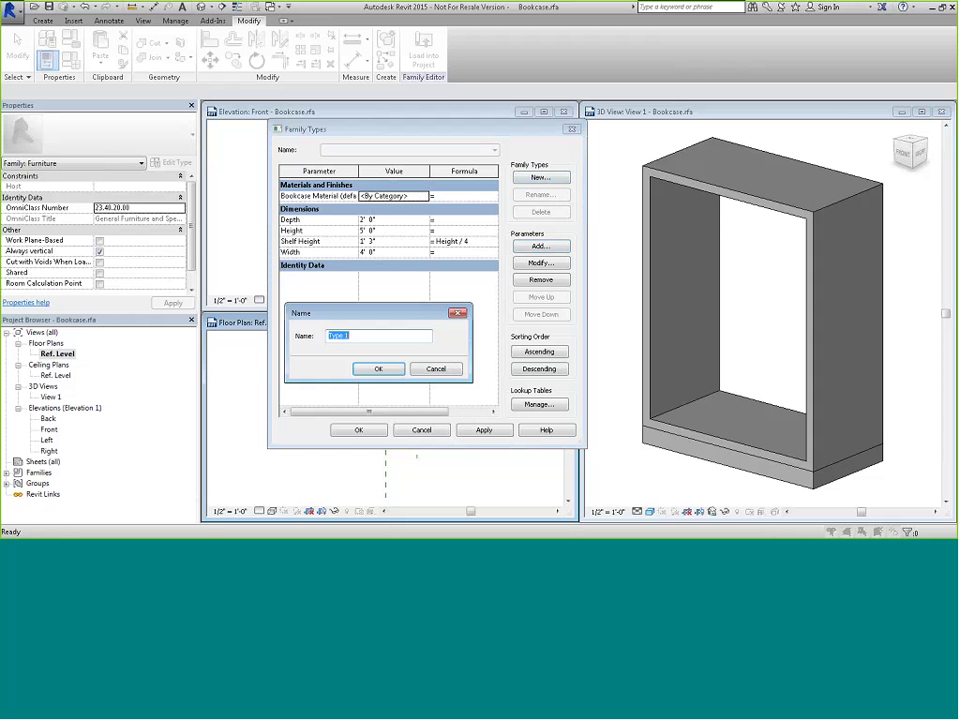
{"action": "type", "text": "3'-0\" x 5'-0\""}
{"action": "left_click", "coordinate": [378, 369]}
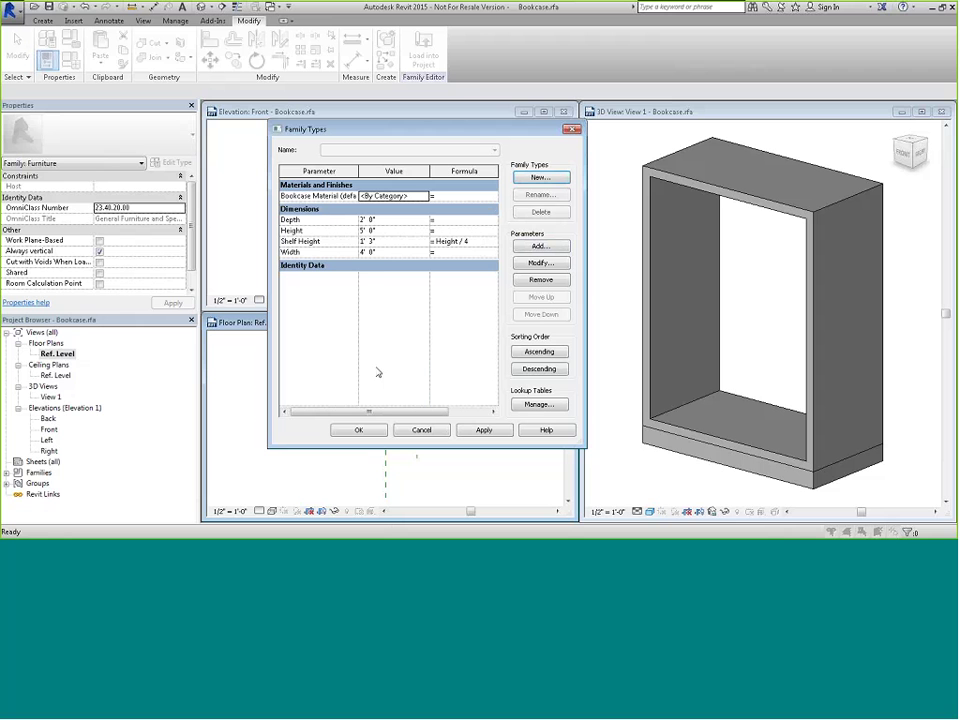
{"action": "left_click", "coordinate": [386, 253]}
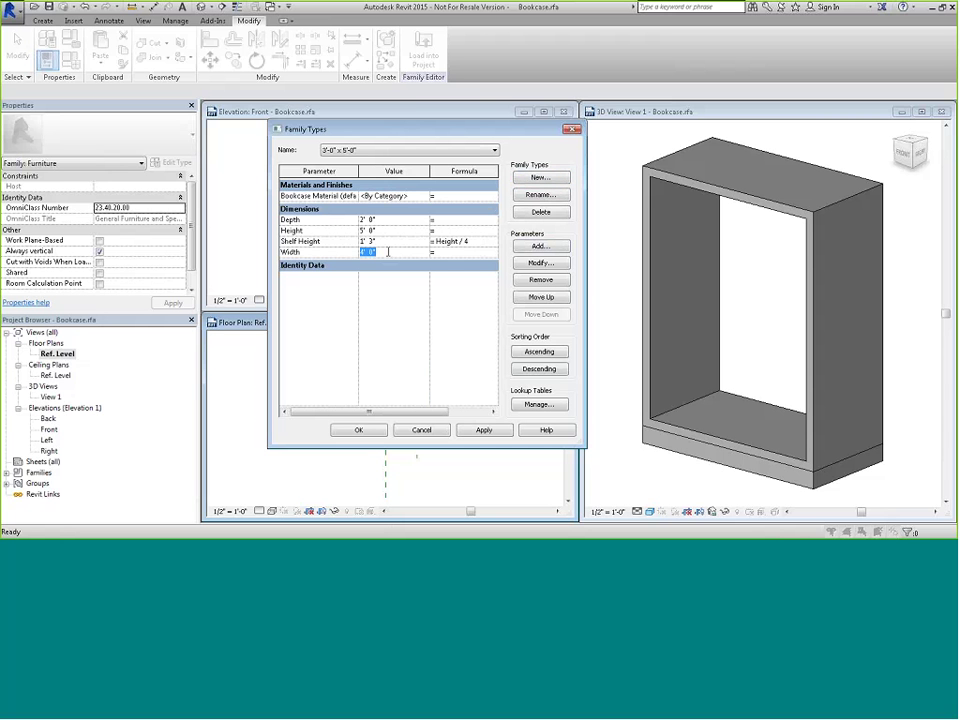
{"action": "type", "text": "3'"}
{"action": "left_click", "coordinate": [387, 232]}
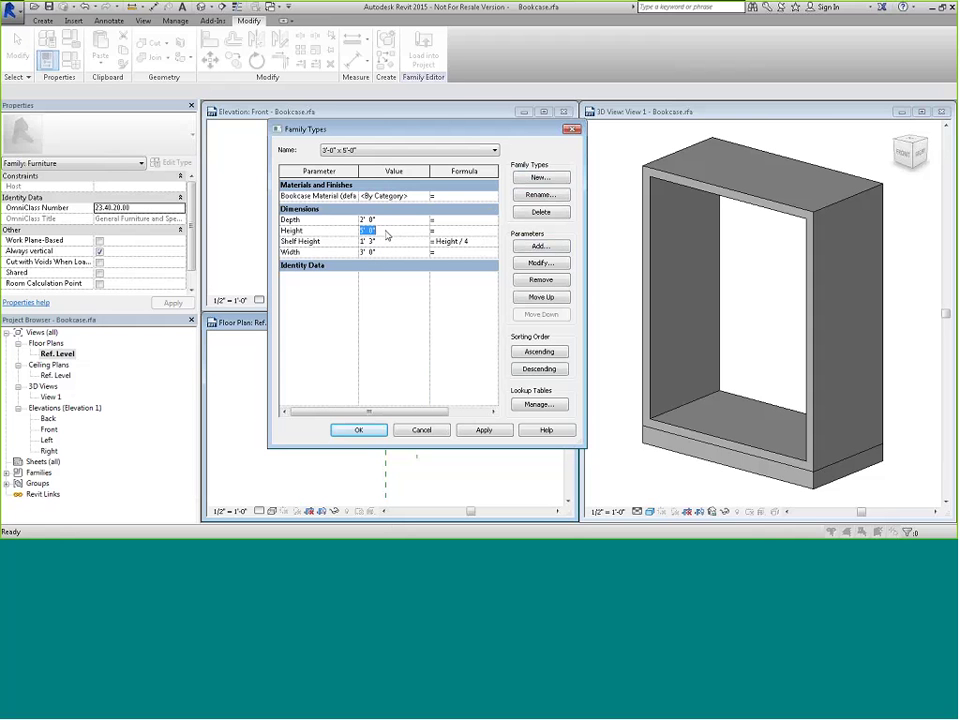
{"action": "left_click", "coordinate": [487, 434]}
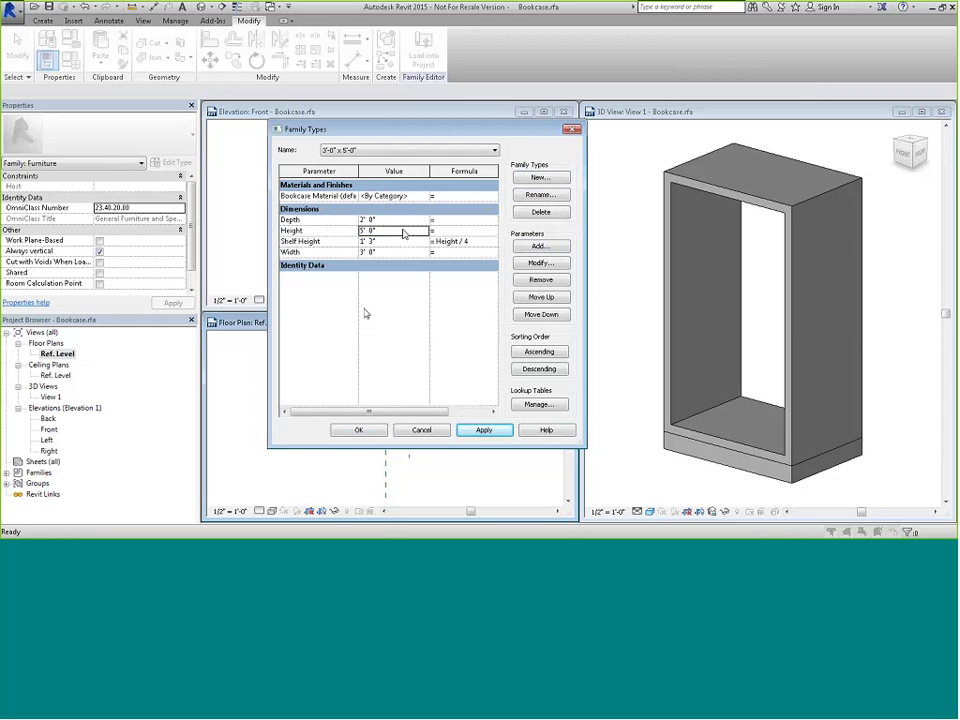
Step: Create a family type named 3'-6" x 5'-0", set its Width to 3'6", and apply it
{"action": "left_click", "coordinate": [537, 178]}
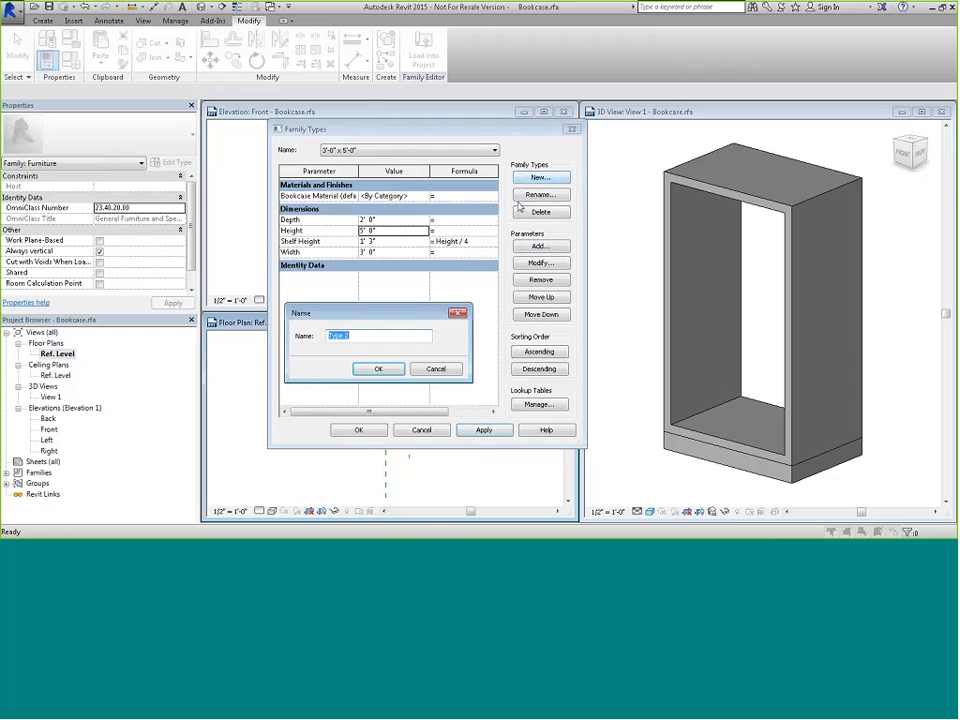
{"action": "type", "text": "3'-6\" x 5'-0\""}
{"action": "left_click", "coordinate": [378, 370]}
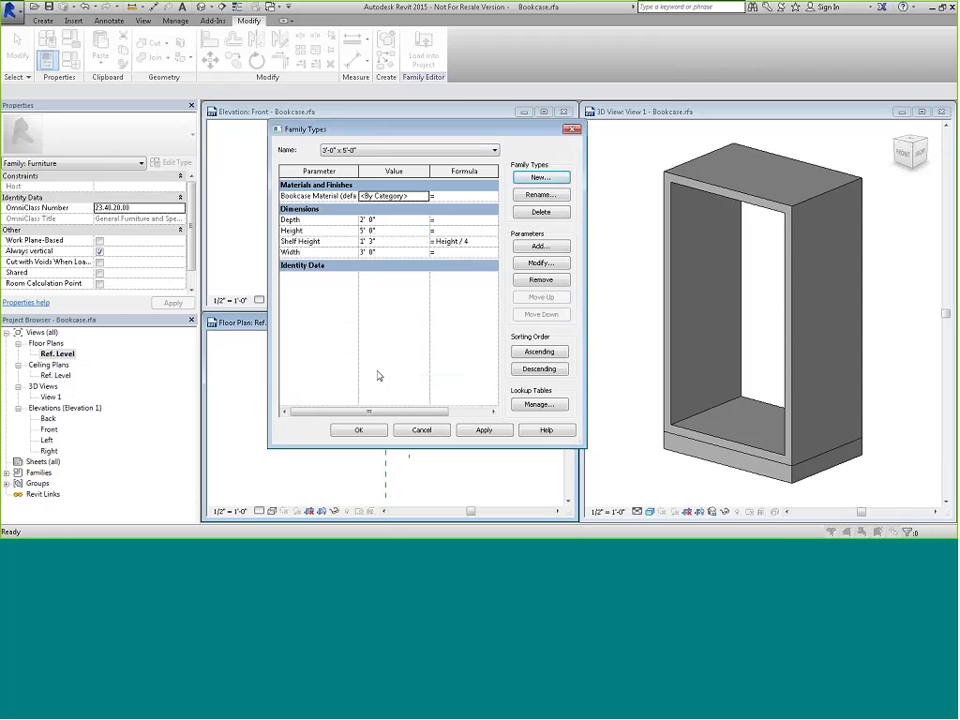
{"action": "left_click", "coordinate": [382, 252]}
{"action": "type", "text": "3"}
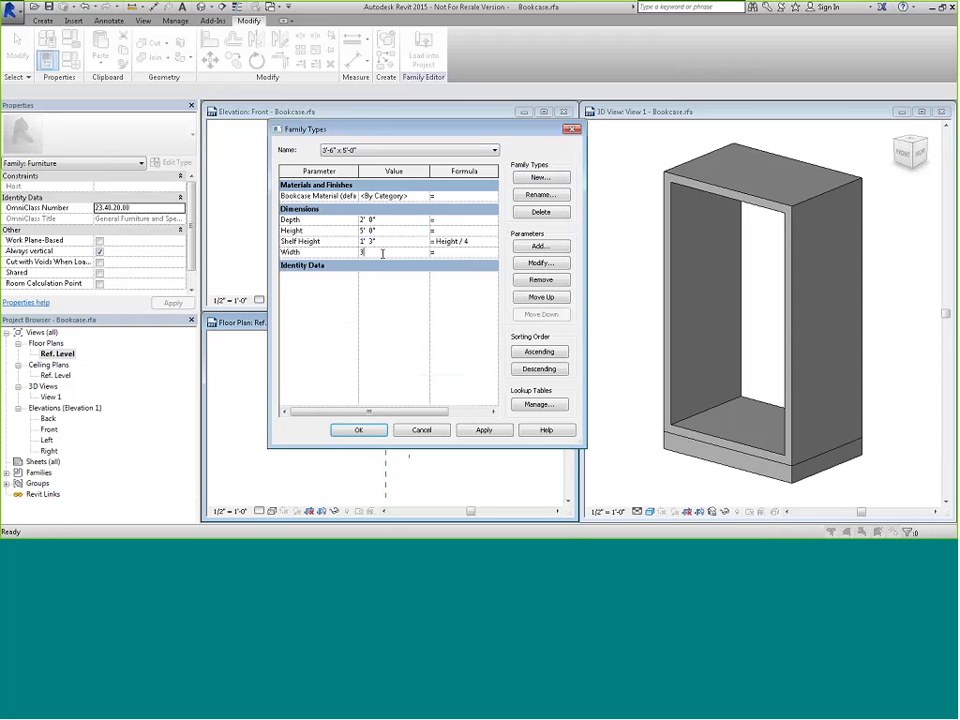
{"action": "type", "text": "'6"}
{"action": "left_click", "coordinate": [486, 431]}
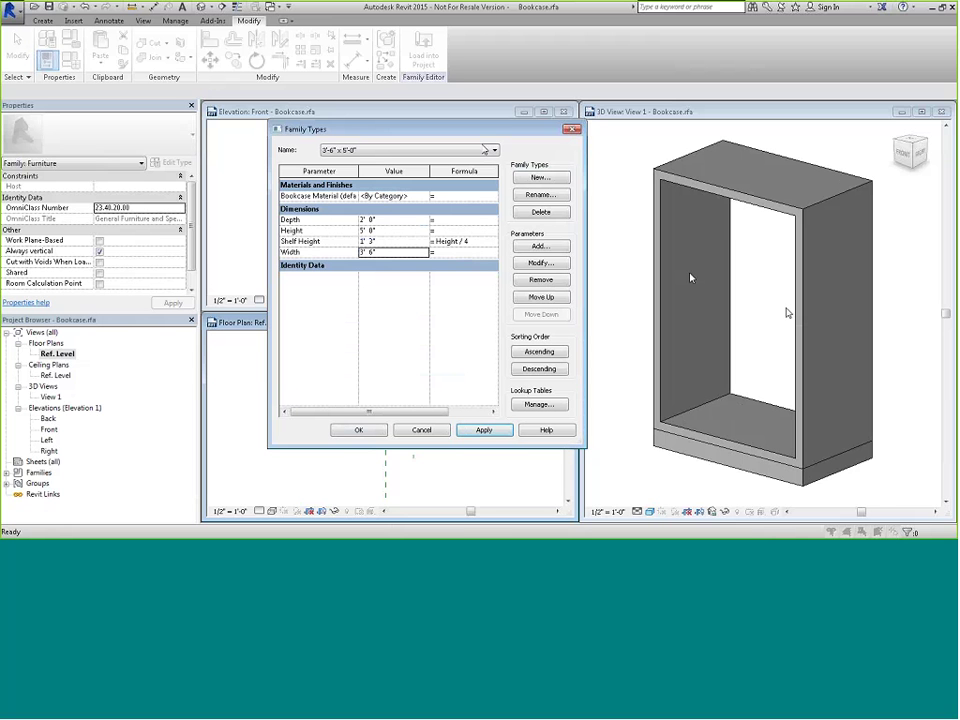
Step: Create a family type named 3'-0" x 6'-0" with Height 6' and Width 3', and apply it
{"action": "left_click", "coordinate": [533, 181]}
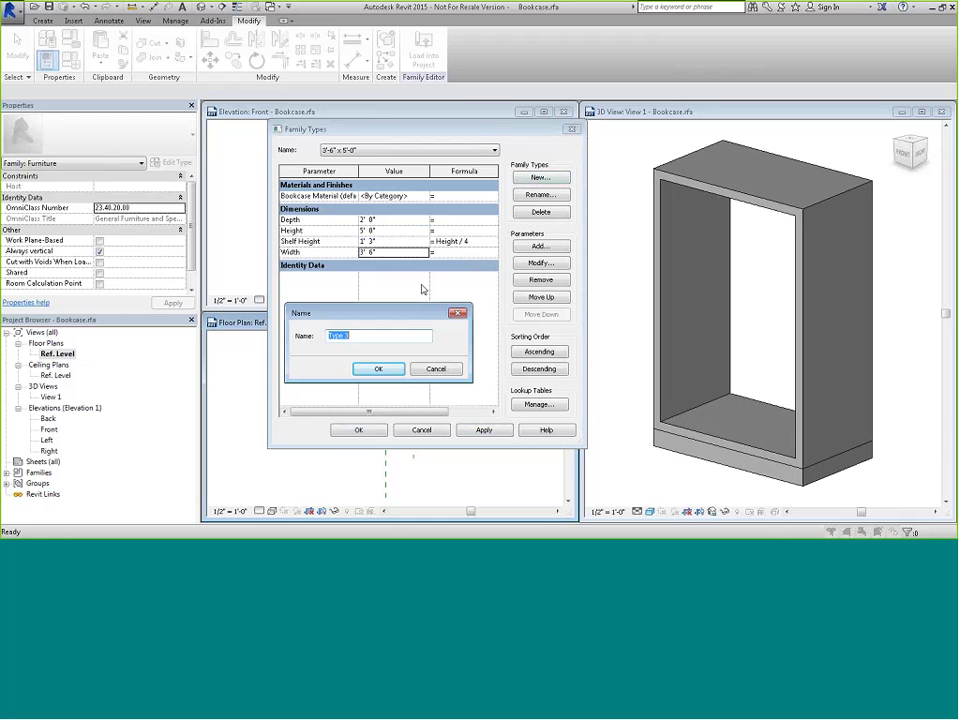
{"action": "type", "text": "3'-0\" x 6'-0\""}
{"action": "key", "text": "Return"}
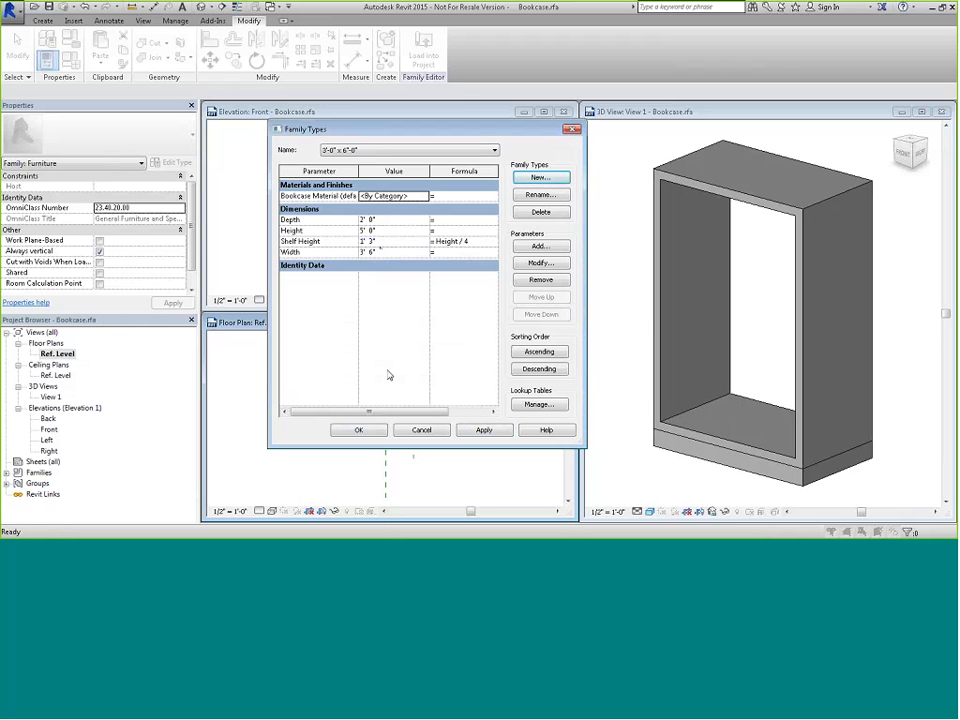
{"action": "left_click", "coordinate": [380, 233]}
{"action": "type", "text": "6"}
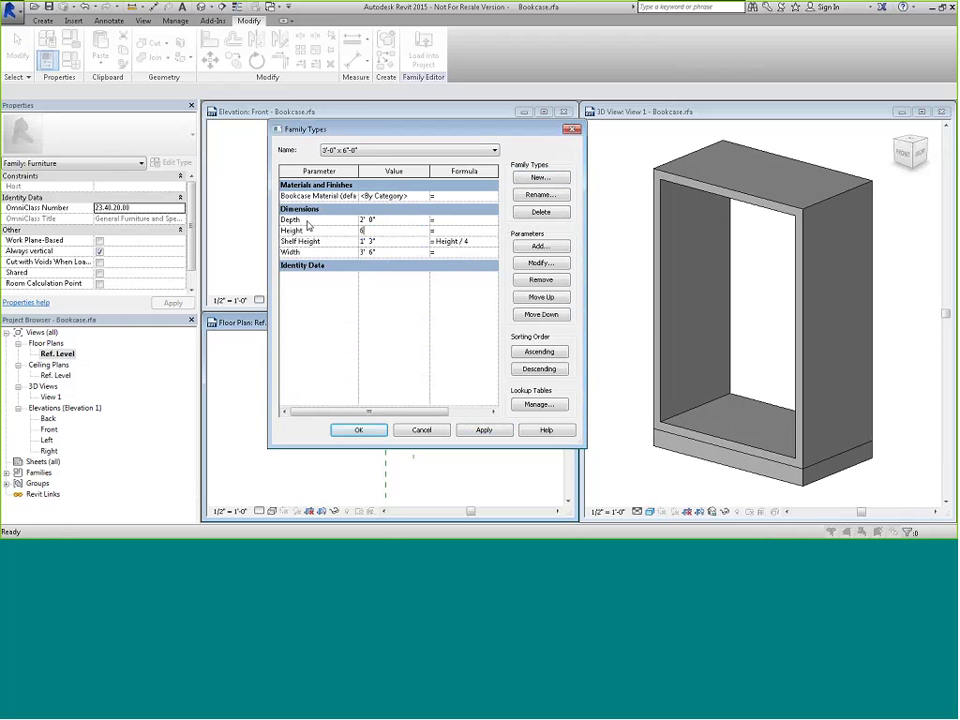
{"action": "key", "text": "Return"}
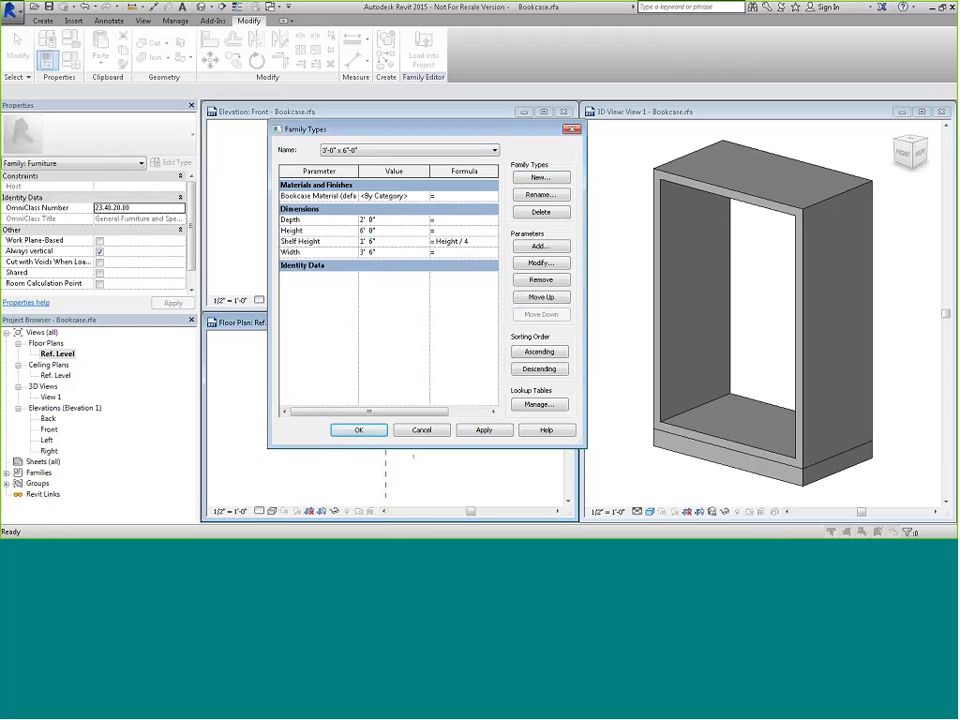
{"action": "left_click", "coordinate": [393, 252]}
{"action": "left_click", "coordinate": [484, 431]}
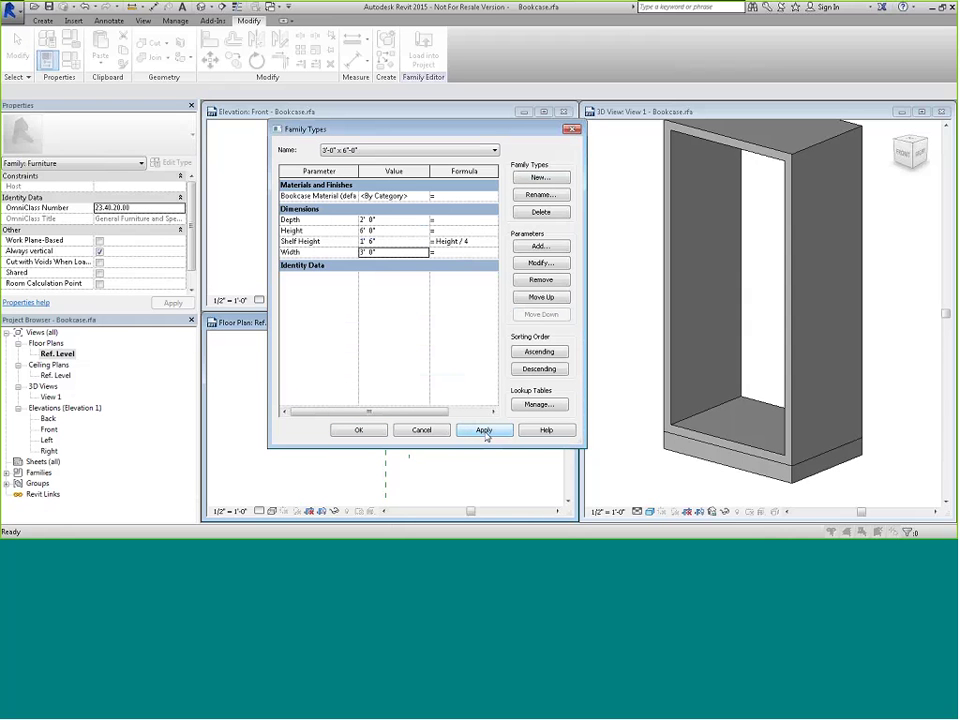
Step: Create a family type named 3'-6" x 6'-0", set its Width to 3' 6", and apply it
{"action": "left_click", "coordinate": [538, 179]}
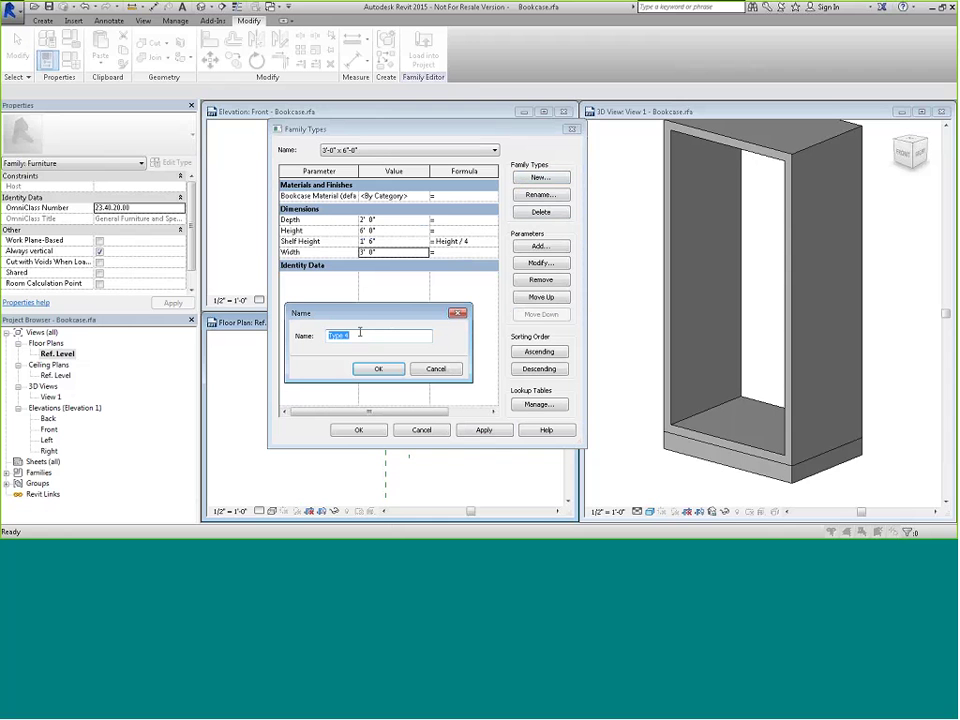
{"action": "type", "text": "3'6"}
{"action": "key", "text": "Left"}
{"action": "type", "text": "-"}
{"action": "key", "text": "End"}
{"action": "type", "text": "\" x 6'-0\""}
{"action": "key", "text": "Return"}
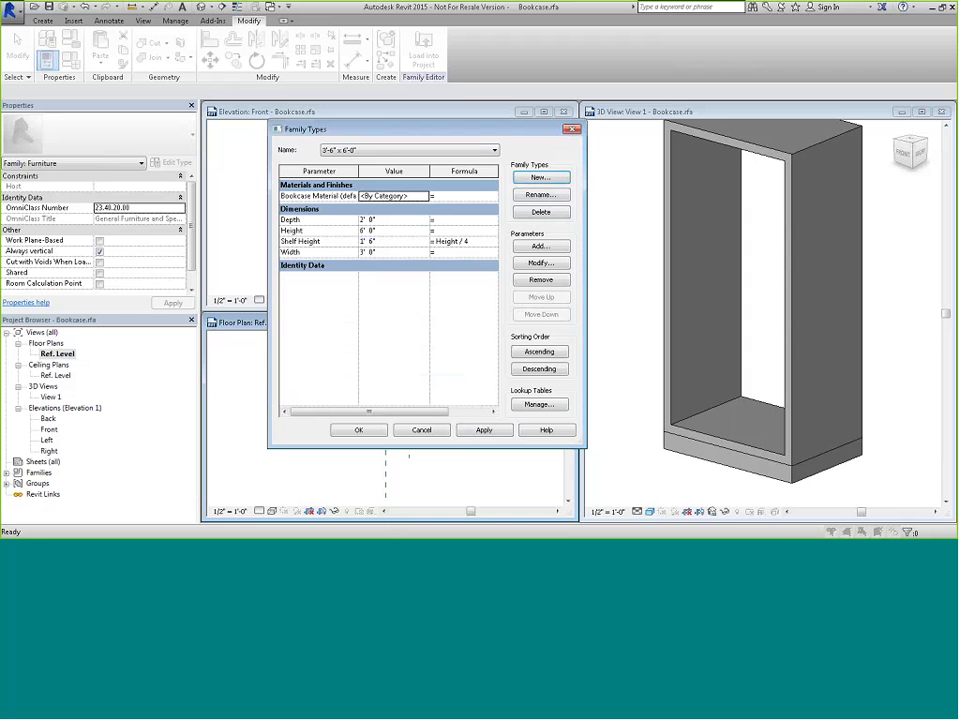
{"action": "left_click", "coordinate": [368, 241]}
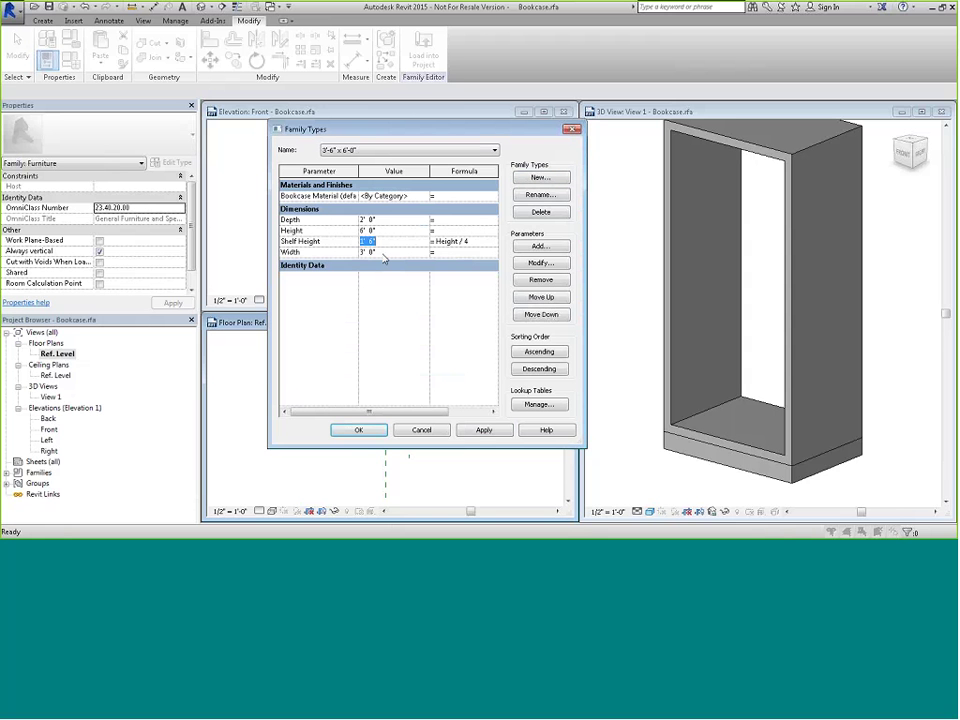
{"action": "left_click", "coordinate": [383, 252]}
{"action": "type", "text": "3'"}
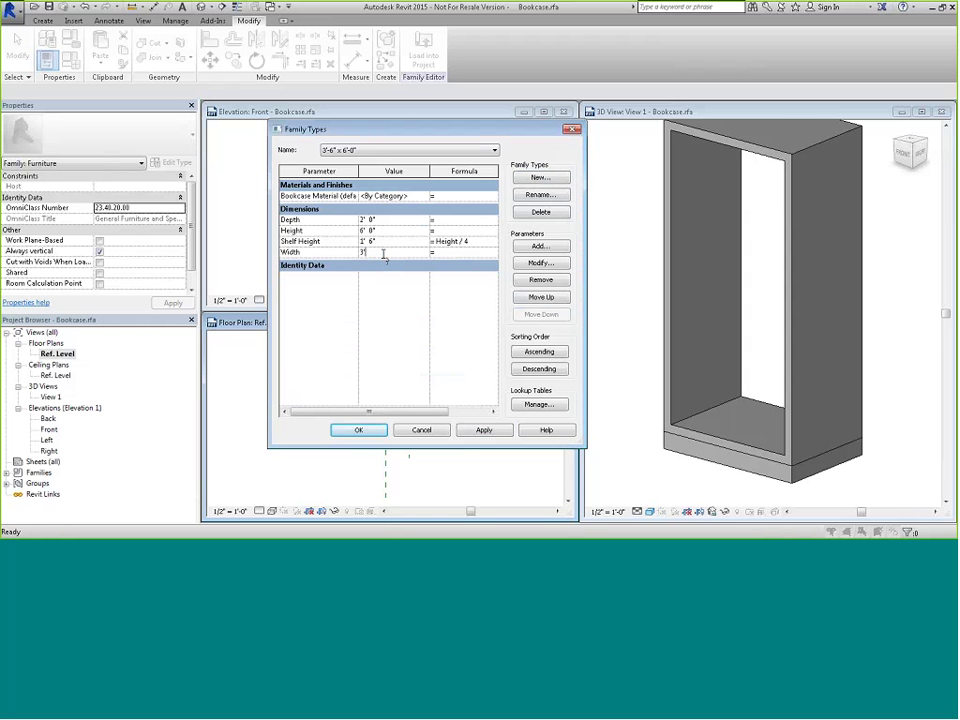
{"action": "type", "text": " 6\""}
{"action": "left_click", "coordinate": [481, 431]}
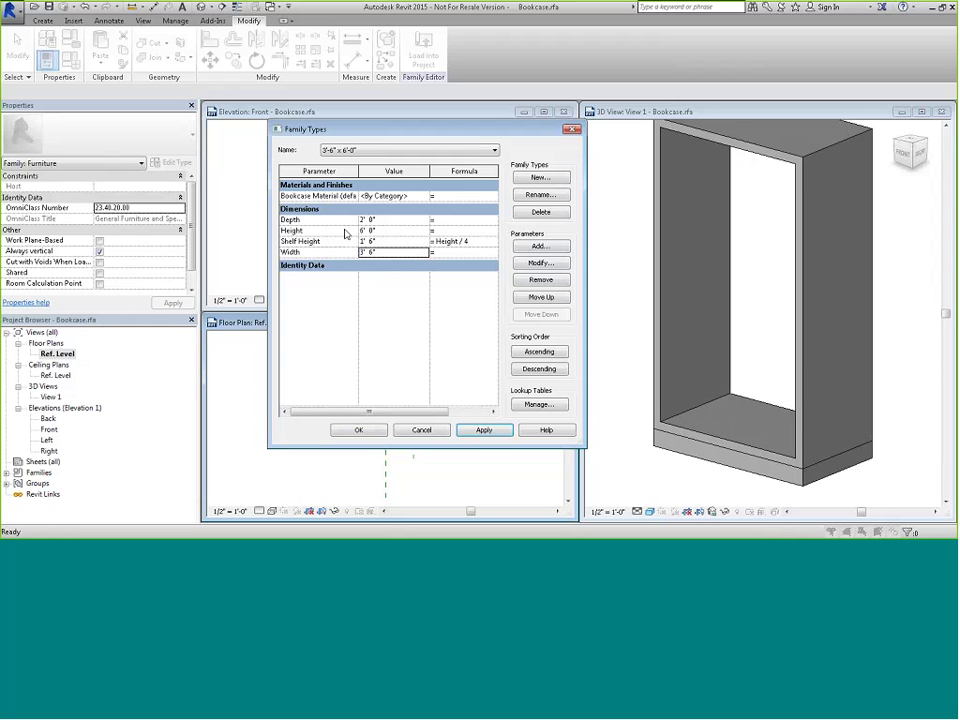
{"action": "left_click", "coordinate": [490, 428]}
Step: Flex the bookcase by applying all four family types in turn, ending with 3'-6" x 6'-0", and accept the family types
{"action": "left_click", "coordinate": [355, 150]}
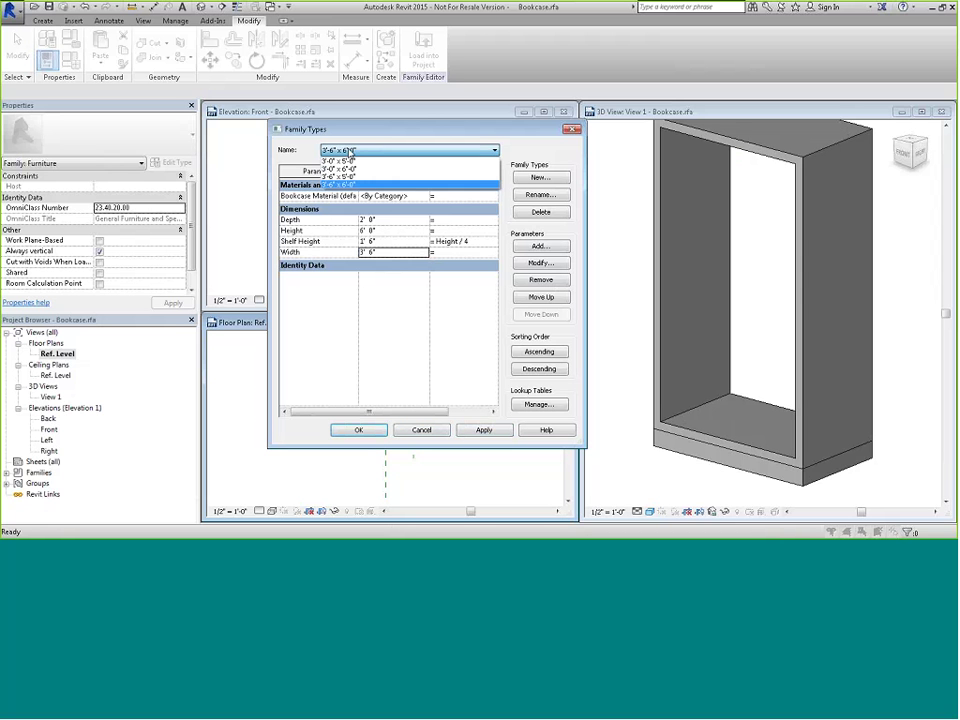
{"action": "left_click", "coordinate": [355, 161]}
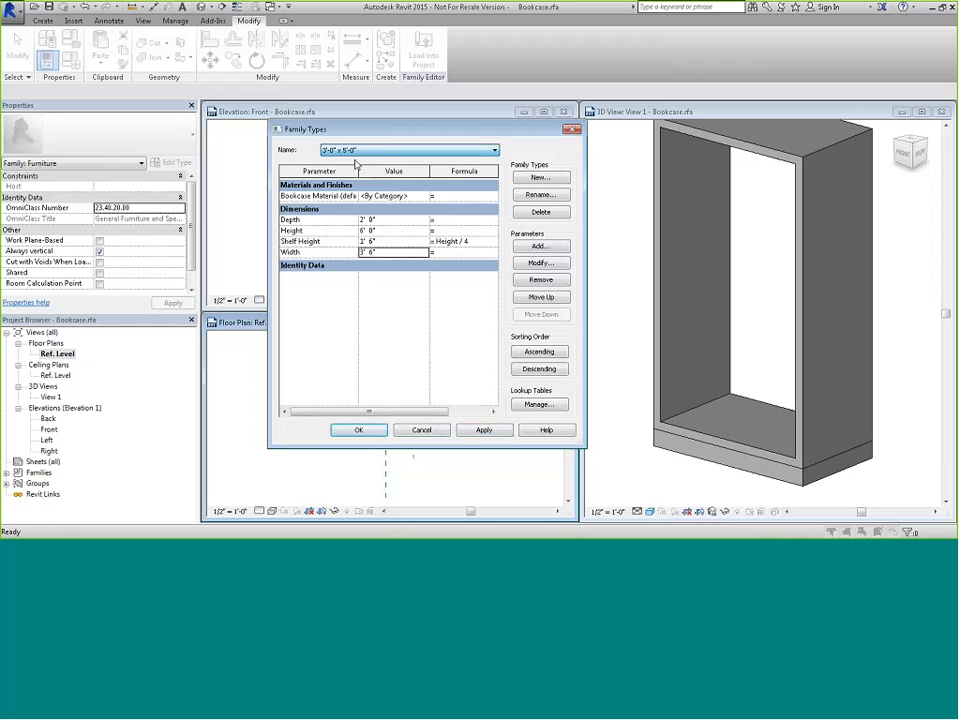
{"action": "left_click", "coordinate": [480, 430]}
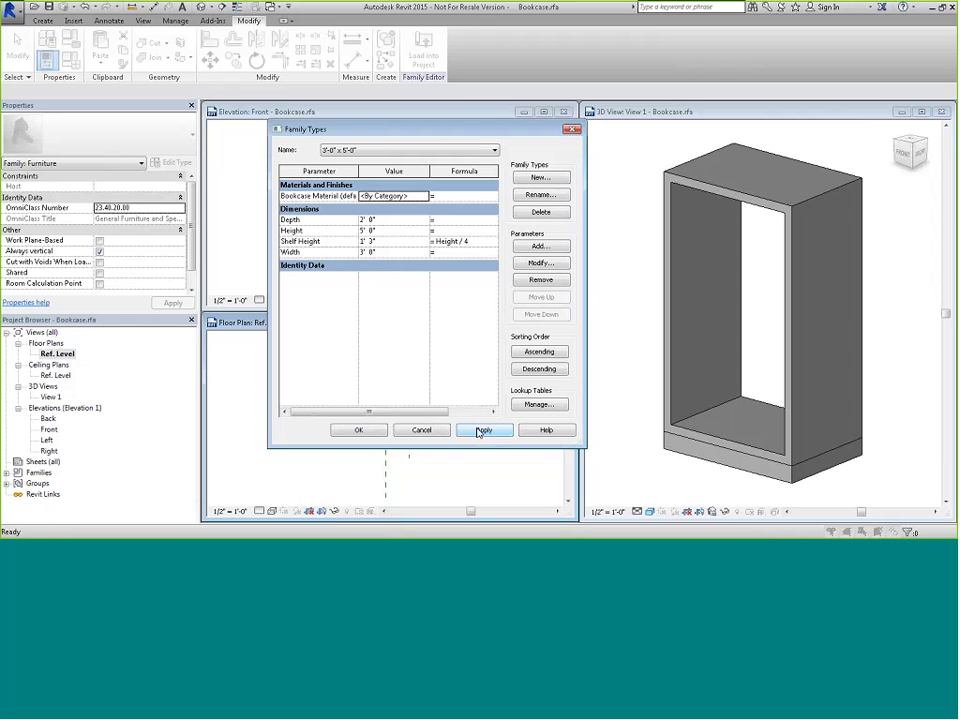
{"action": "left_click", "coordinate": [350, 150]}
{"action": "left_click", "coordinate": [341, 172]}
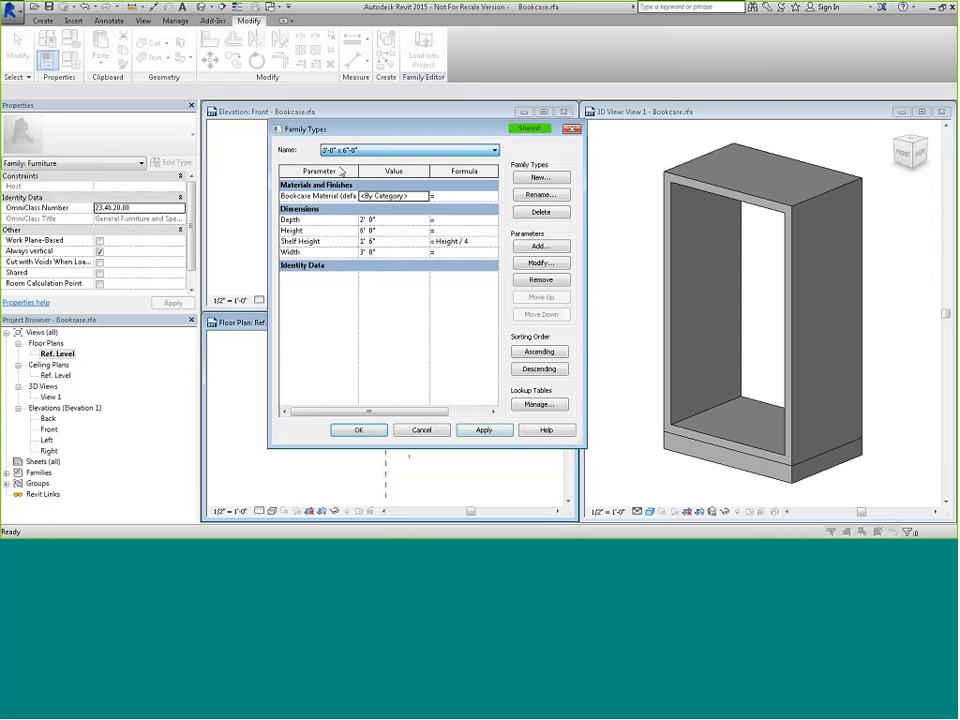
{"action": "left_click", "coordinate": [484, 430]}
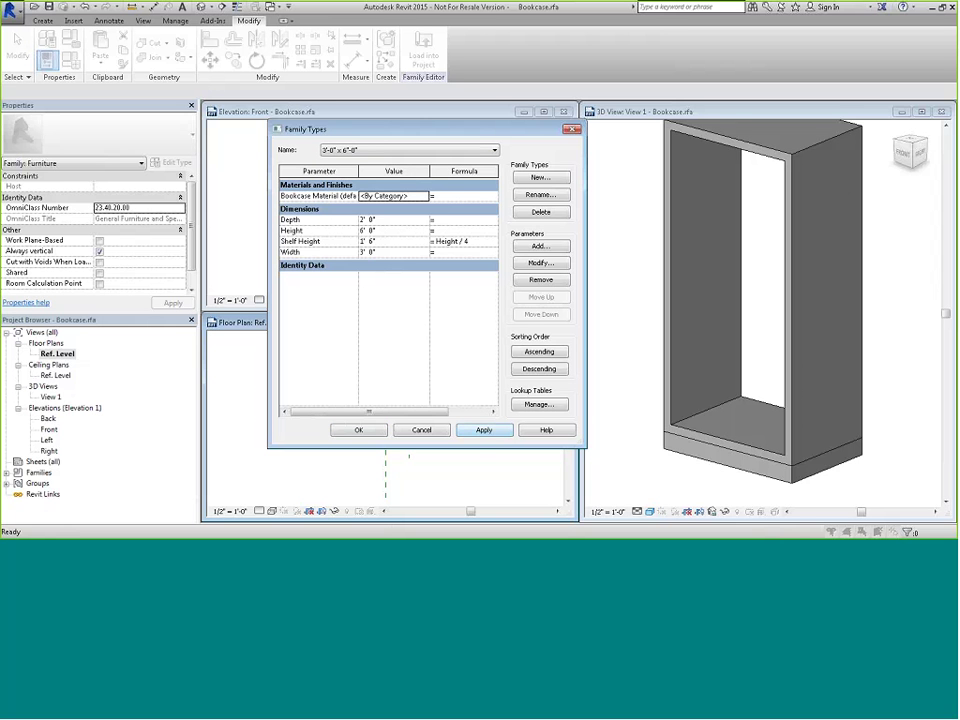
{"action": "left_click", "coordinate": [350, 150]}
{"action": "left_click", "coordinate": [341, 181]}
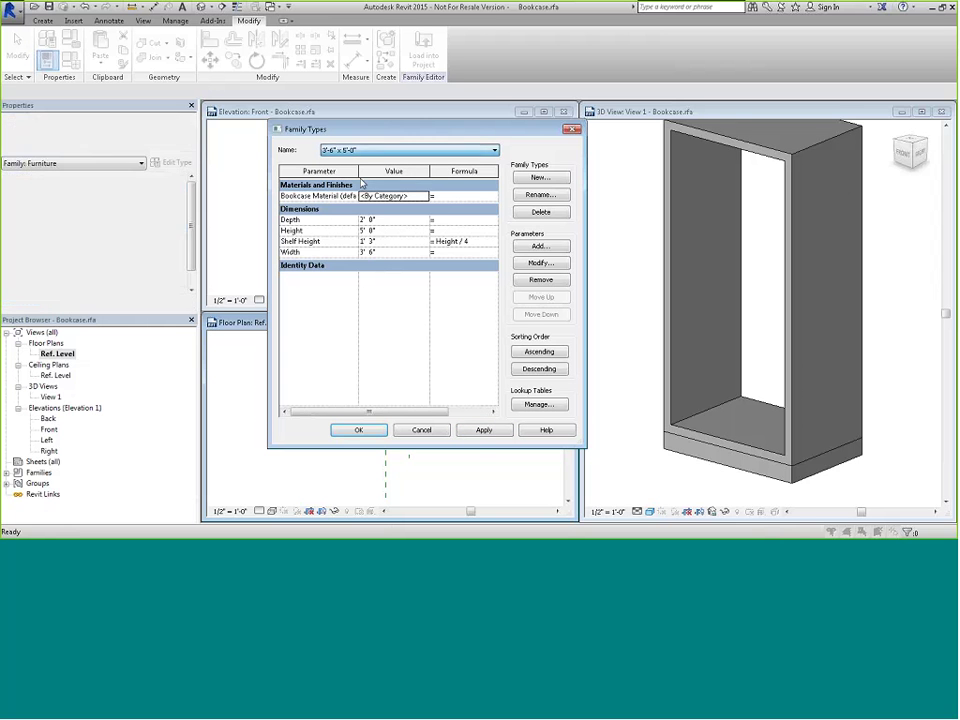
{"action": "left_click", "coordinate": [484, 430]}
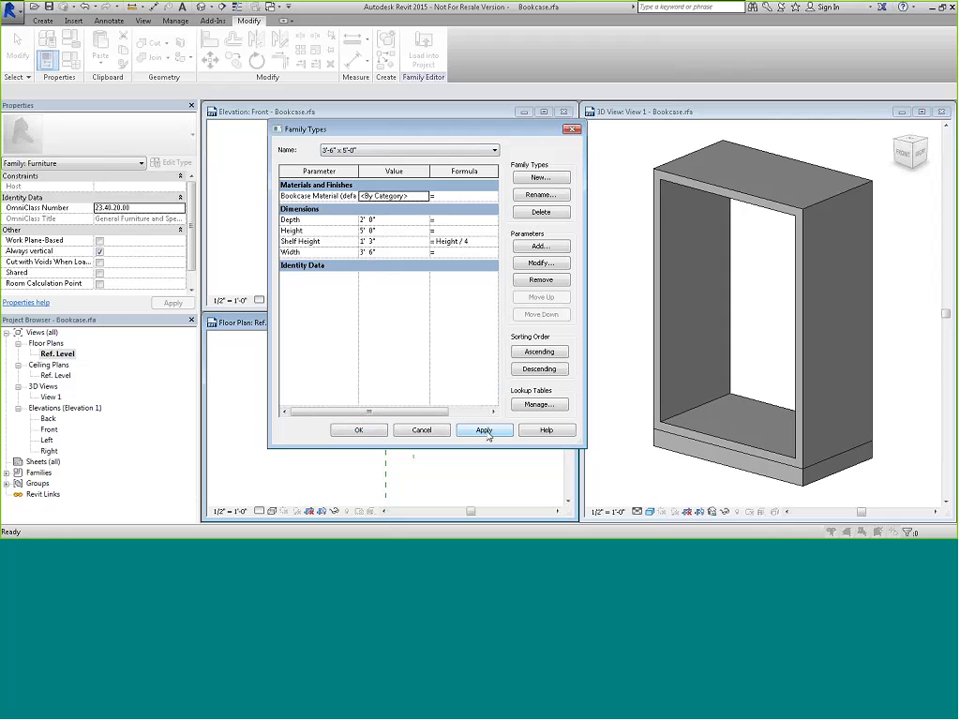
{"action": "left_click", "coordinate": [386, 150]}
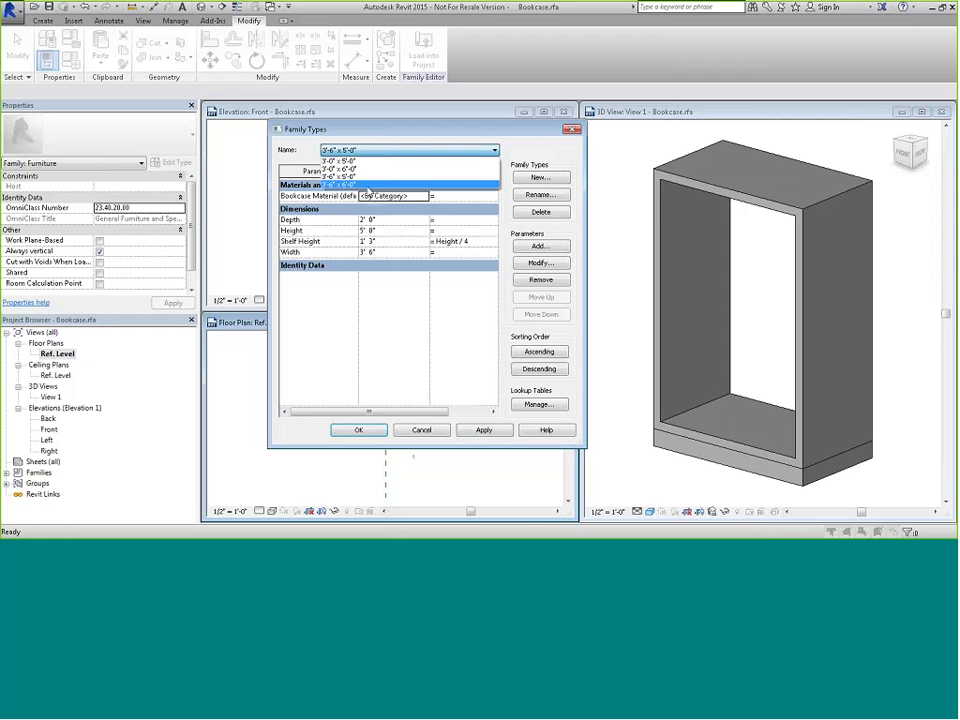
{"action": "left_click", "coordinate": [350, 178]}
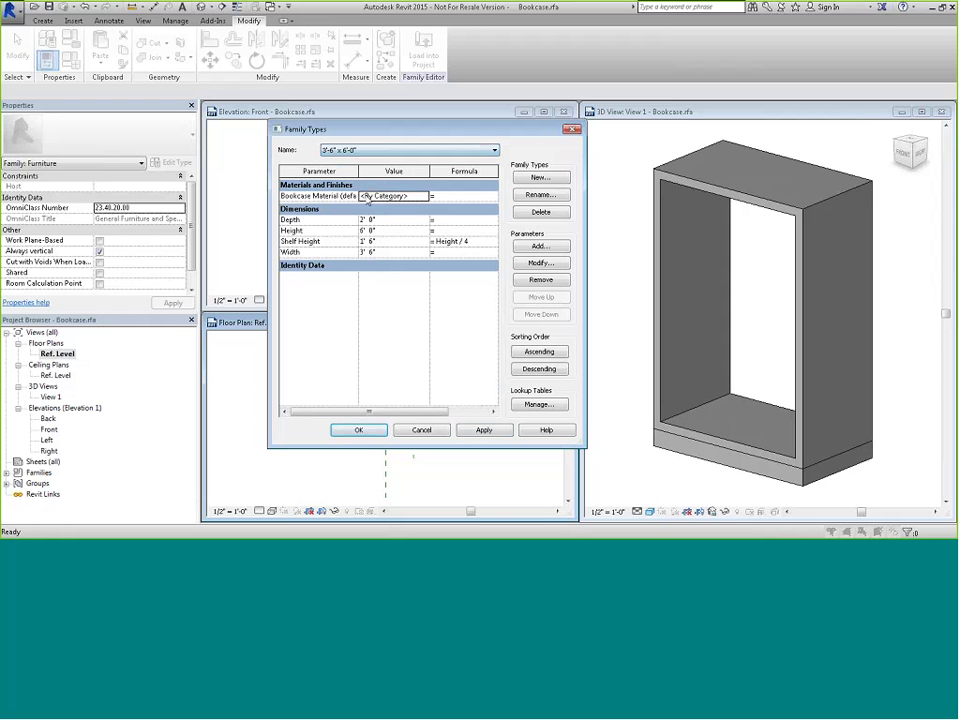
{"action": "left_click", "coordinate": [484, 430]}
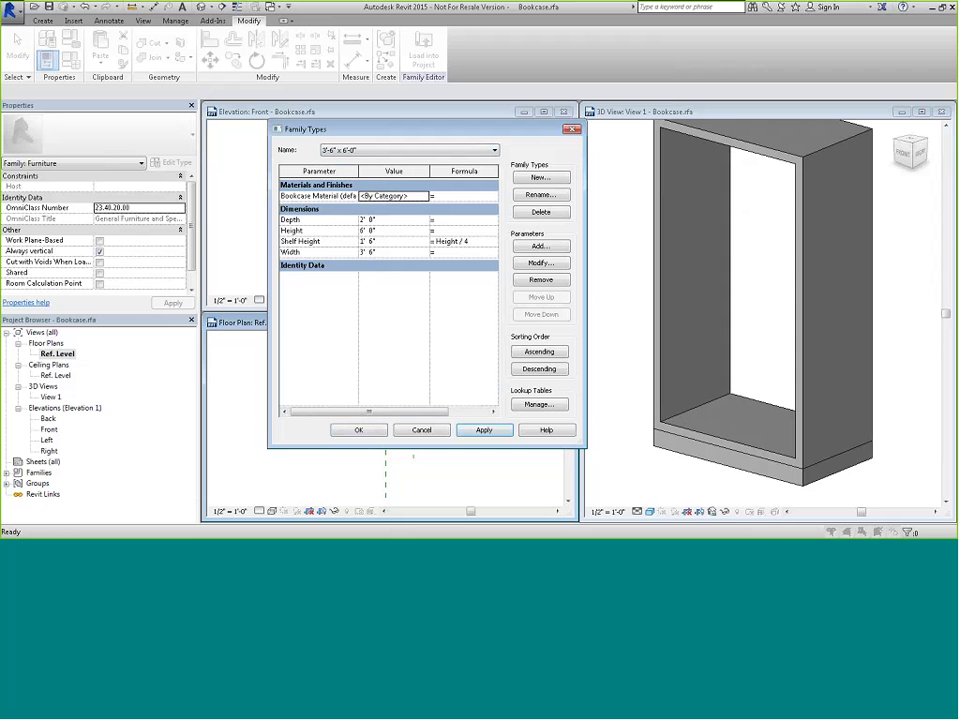
{"action": "left_click", "coordinate": [357, 431]}
Step: Associate the Material property of both bookcase extrusions with the Bookcase Material family parameter and clear the selection
{"action": "scroll", "coordinate": [614, 384], "scroll_direction": "down", "scroll_amount": 3}
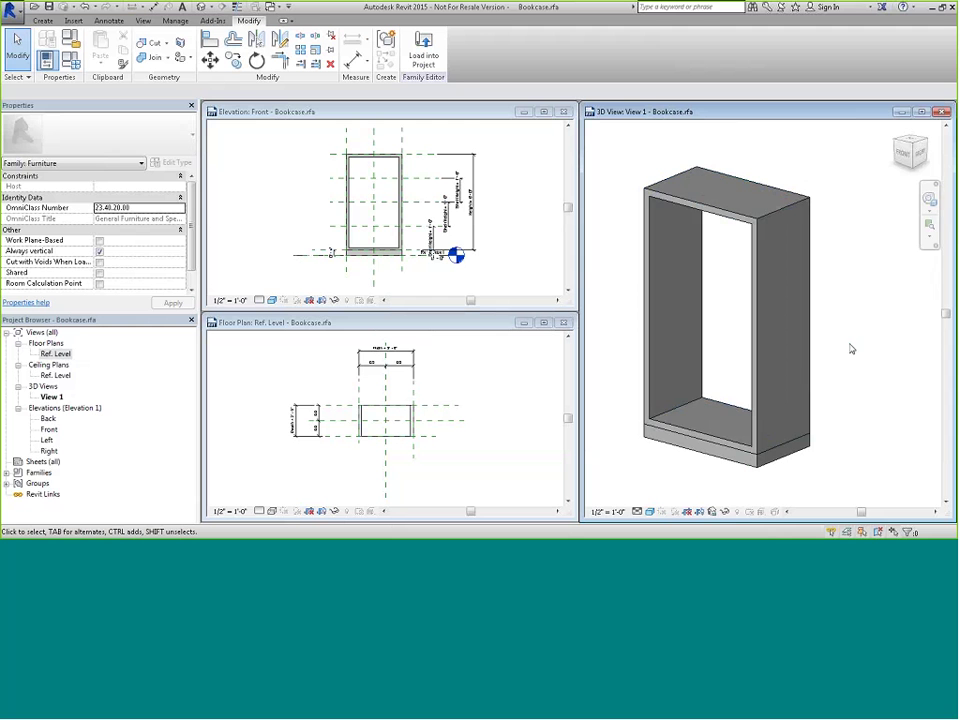
{"action": "left_click_drag", "start_coordinate": [840, 407], "coordinate": [743, 479]}
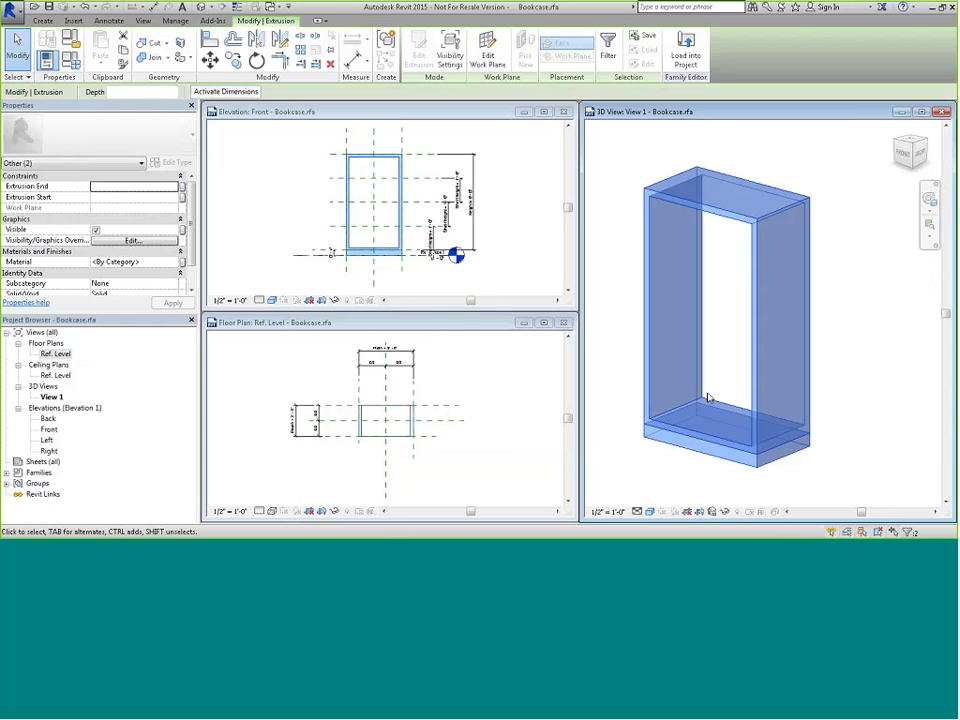
{"action": "left_click", "coordinate": [184, 264]}
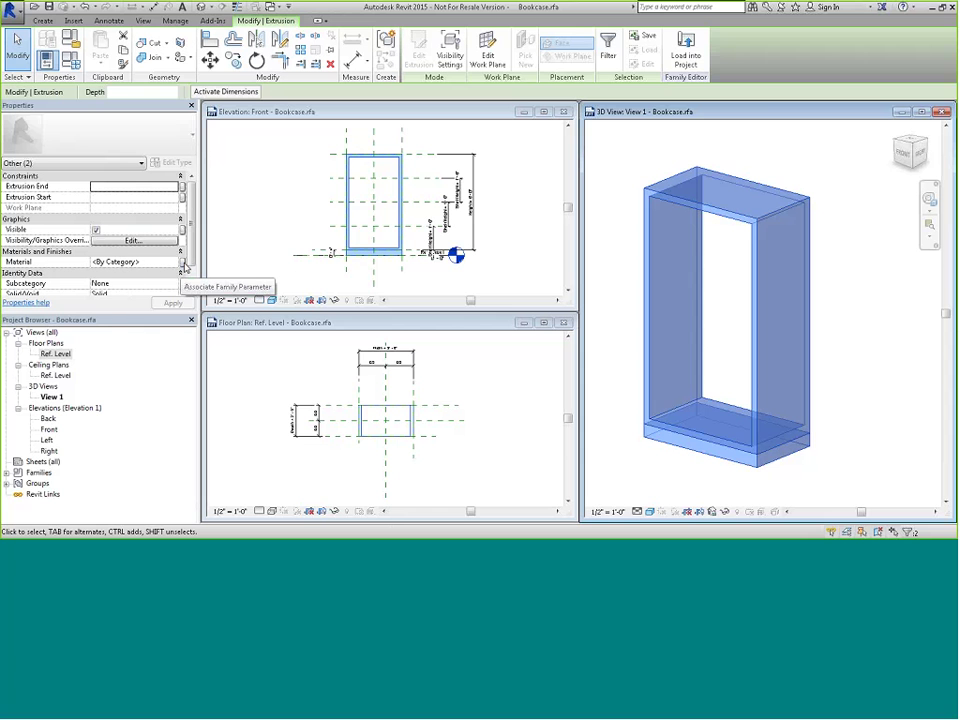
{"action": "left_click", "coordinate": [184, 264]}
{"action": "left_click", "coordinate": [184, 264]}
{"action": "left_click", "coordinate": [183, 265]}
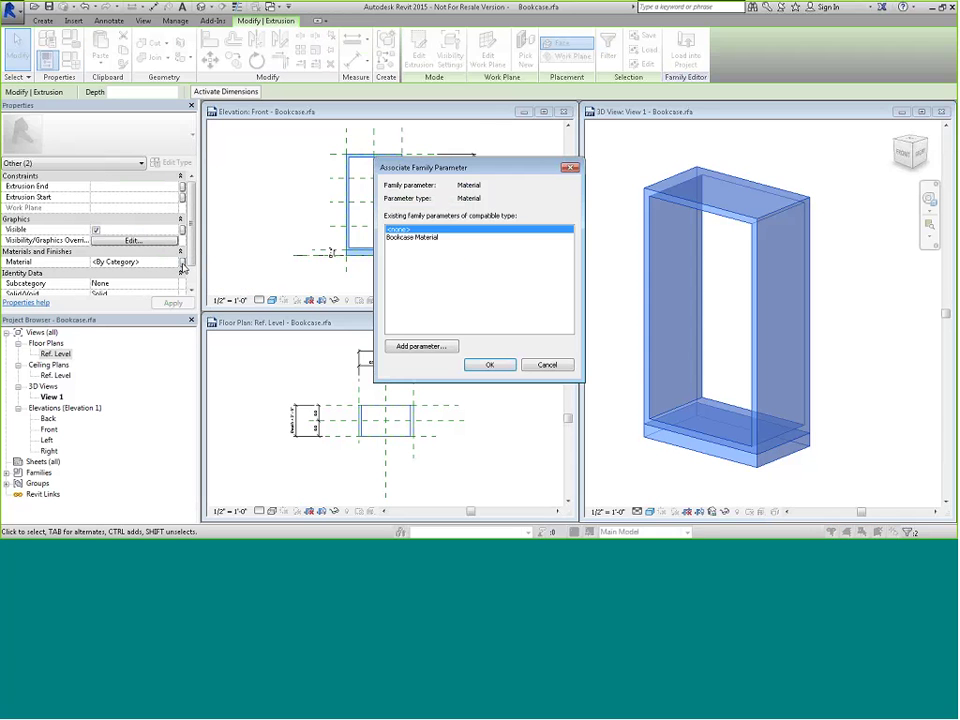
{"action": "left_click", "coordinate": [405, 238]}
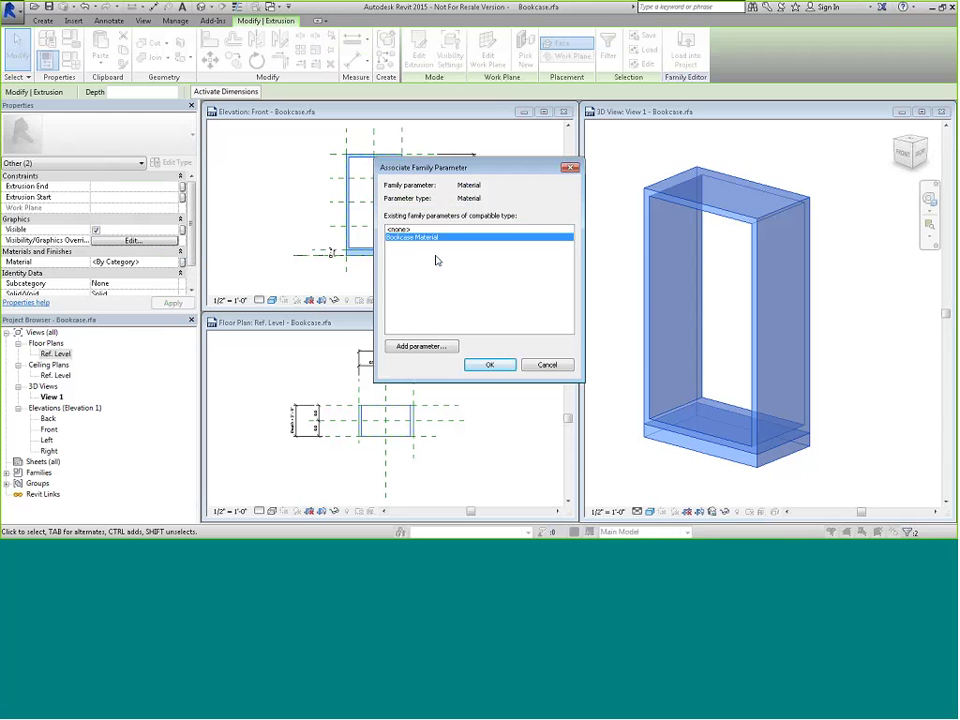
{"action": "left_click", "coordinate": [490, 365]}
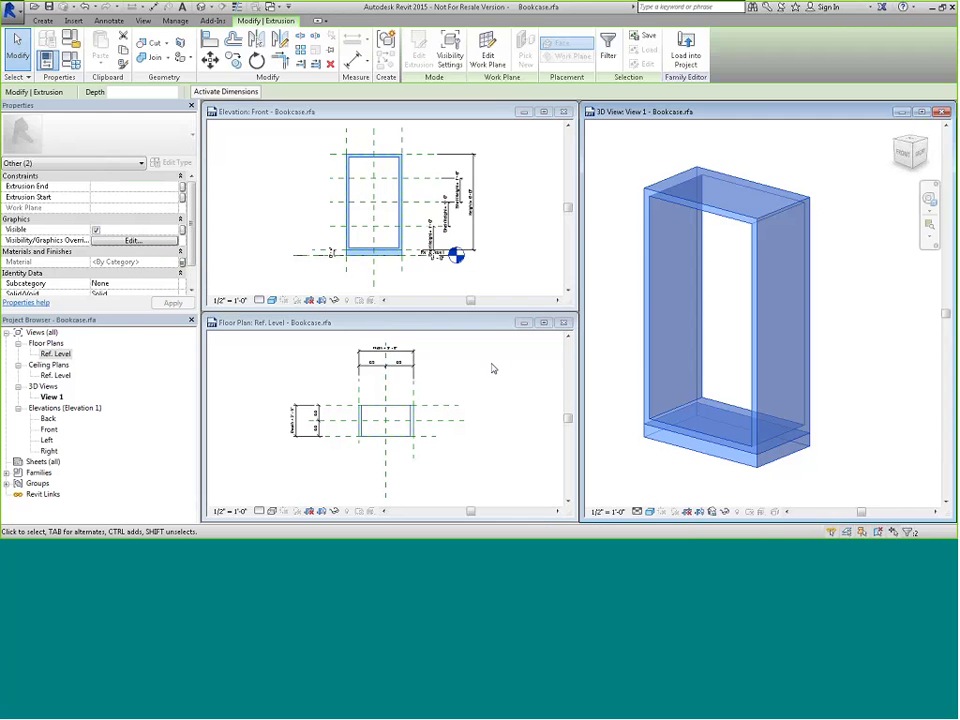
{"action": "left_click", "coordinate": [244, 249]}
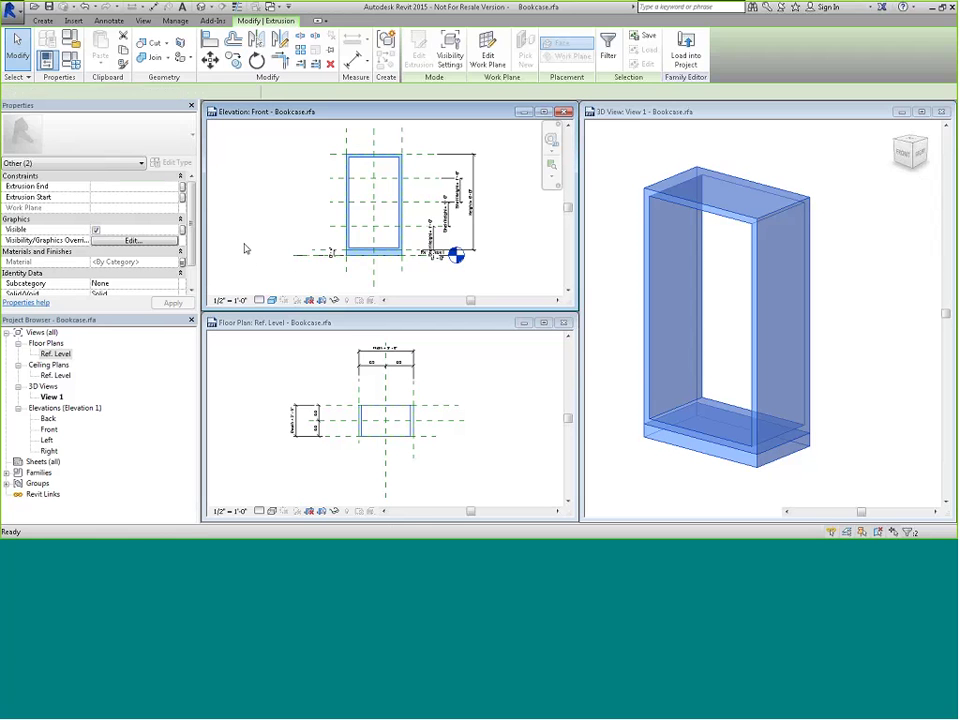
{"action": "left_click", "coordinate": [629, 484]}
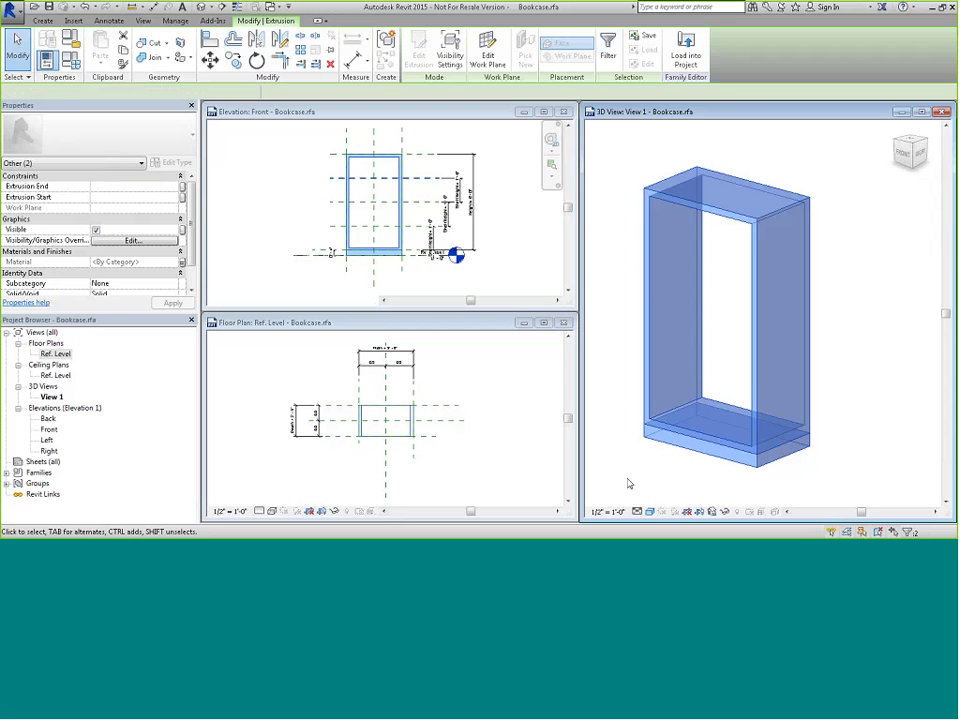
{"action": "key", "text": "Escape"}
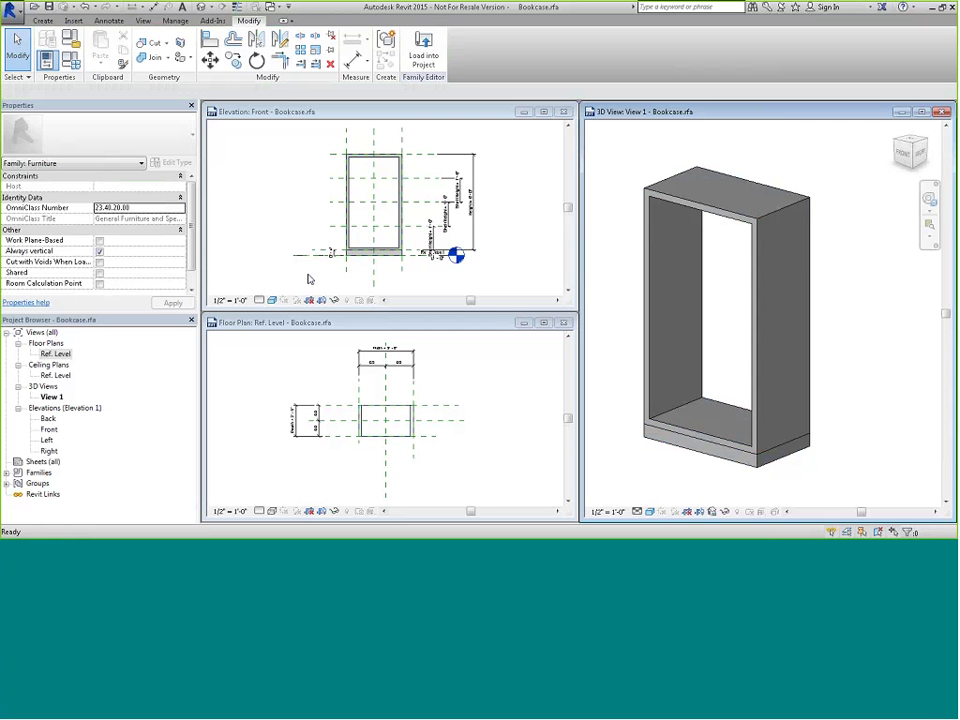
Step: Create a new project based on the Architectural Template
{"action": "left_click", "coordinate": [9, 7]}
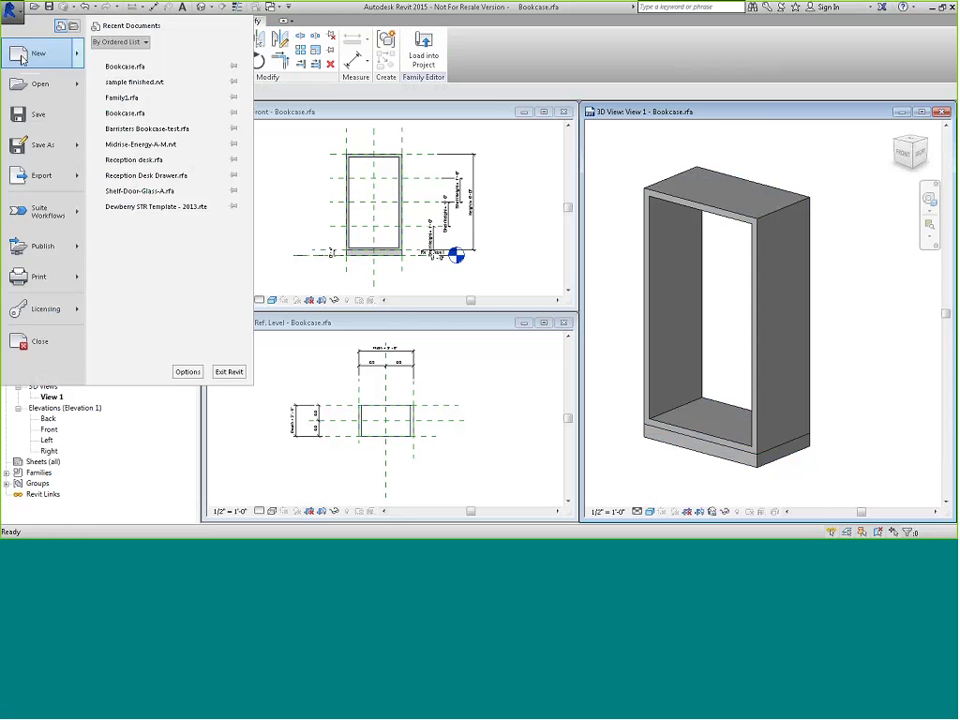
{"action": "left_click", "coordinate": [43, 79]}
{"action": "left_click", "coordinate": [410, 249]}
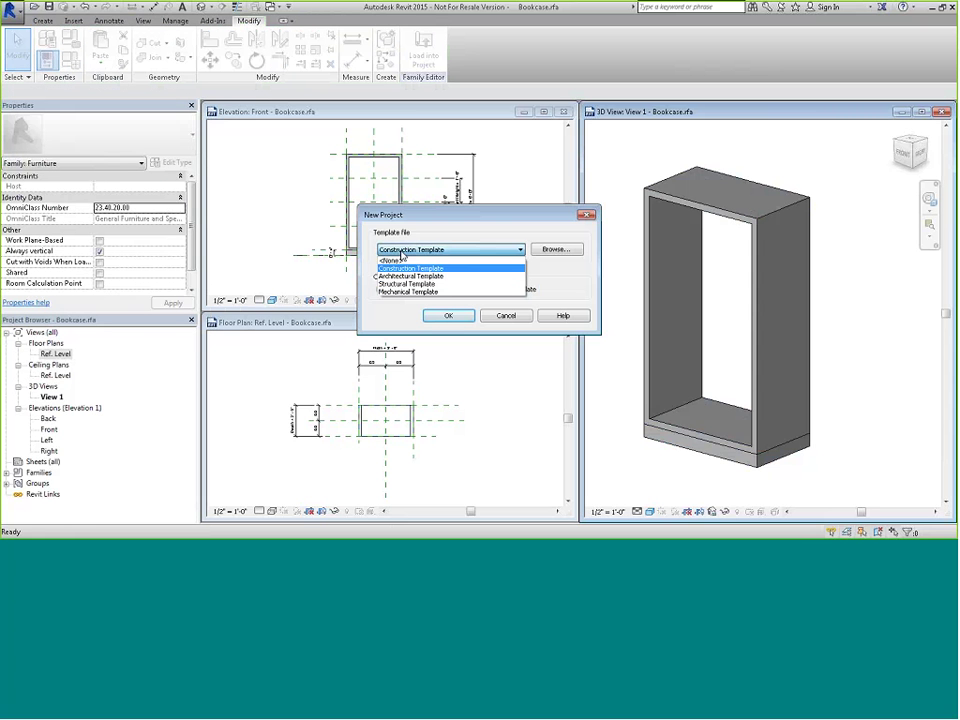
{"action": "left_click", "coordinate": [406, 277]}
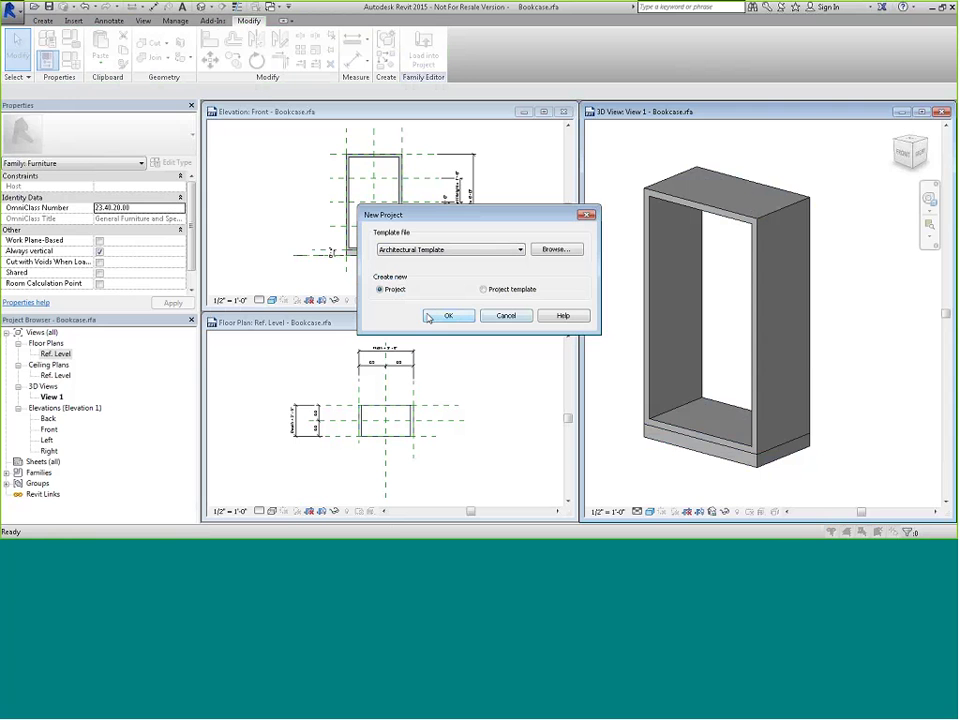
{"action": "left_click", "coordinate": [442, 315]}
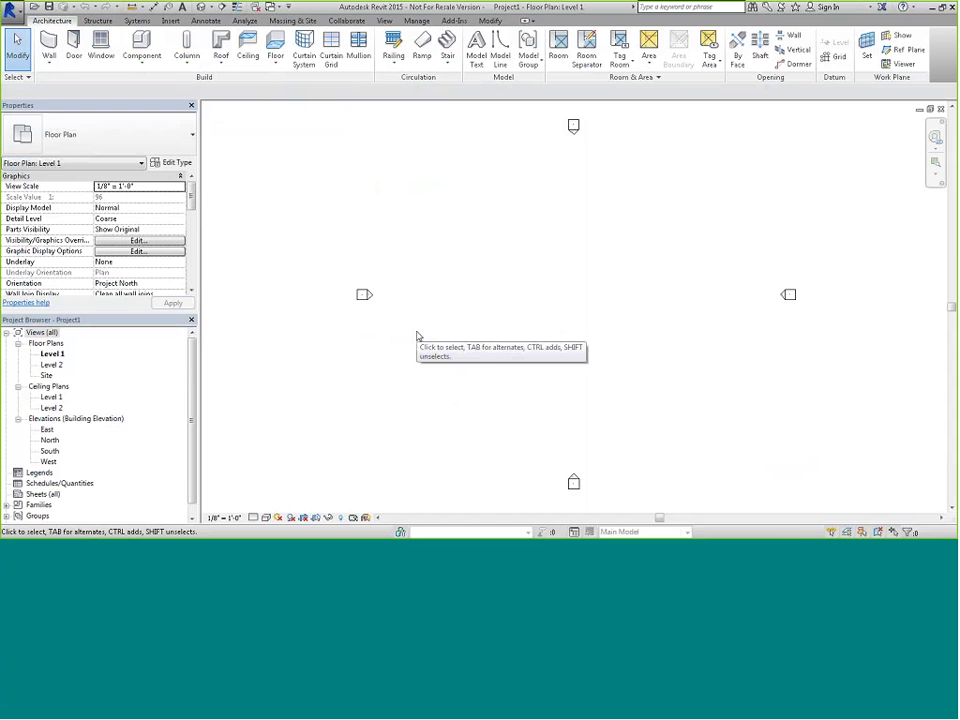
Step: Load the bookcase family into the new project and place 3'-0" x 5'-0", 3'-0" x 6'-0" and 3'-6" x 5'-0" bookcases in a row on Level 1
{"action": "key", "text": "ctrl+Tab"}
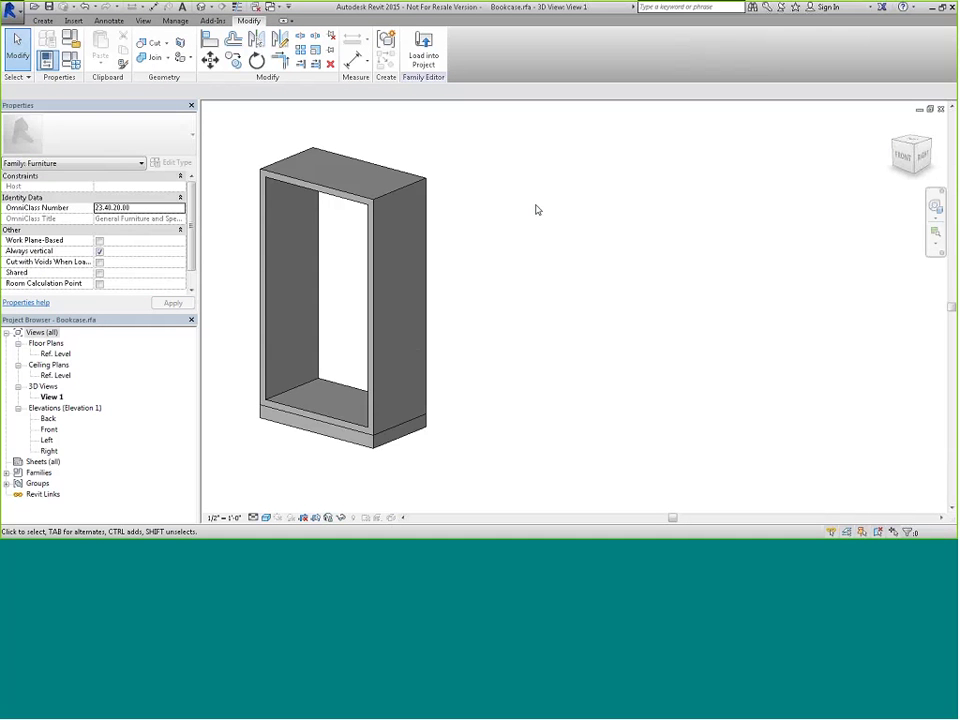
{"action": "left_click", "coordinate": [424, 48]}
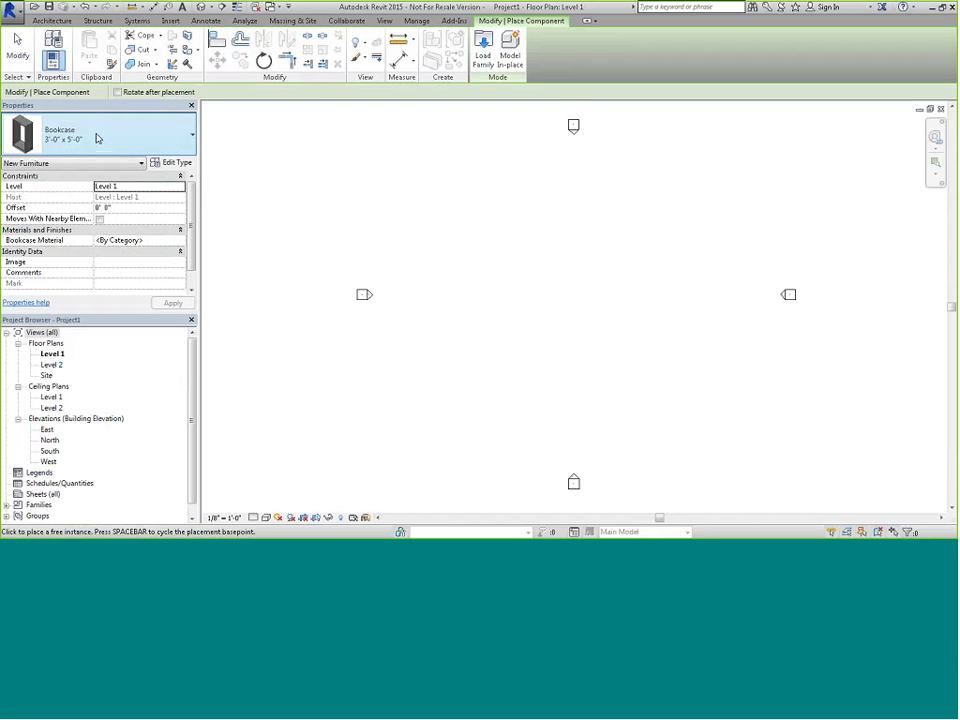
{"action": "left_click", "coordinate": [97, 139]}
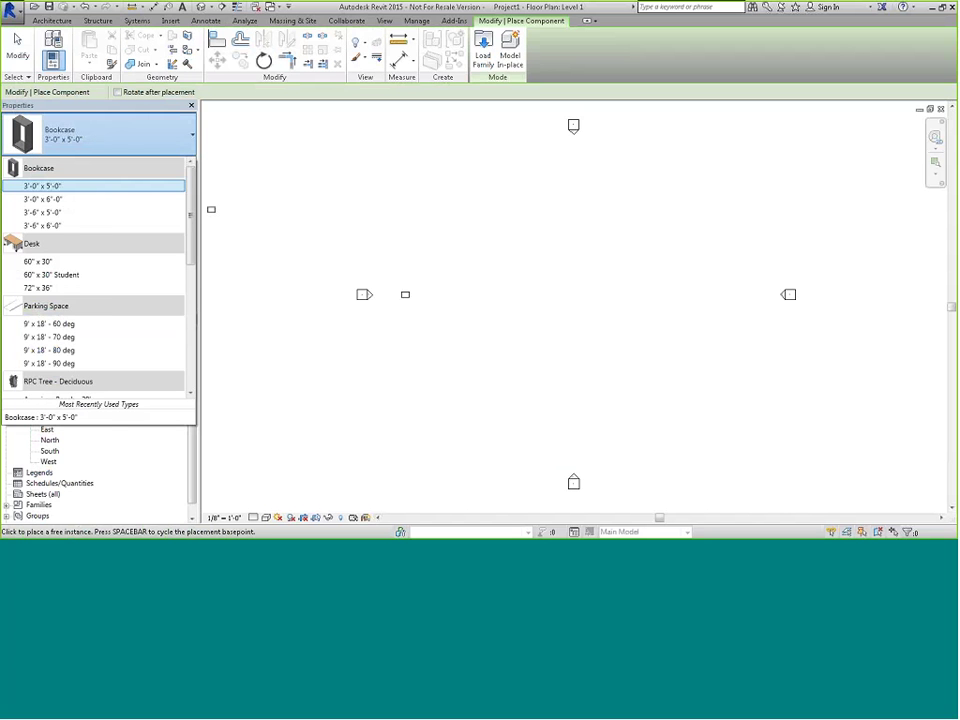
{"action": "left_click", "coordinate": [72, 200]}
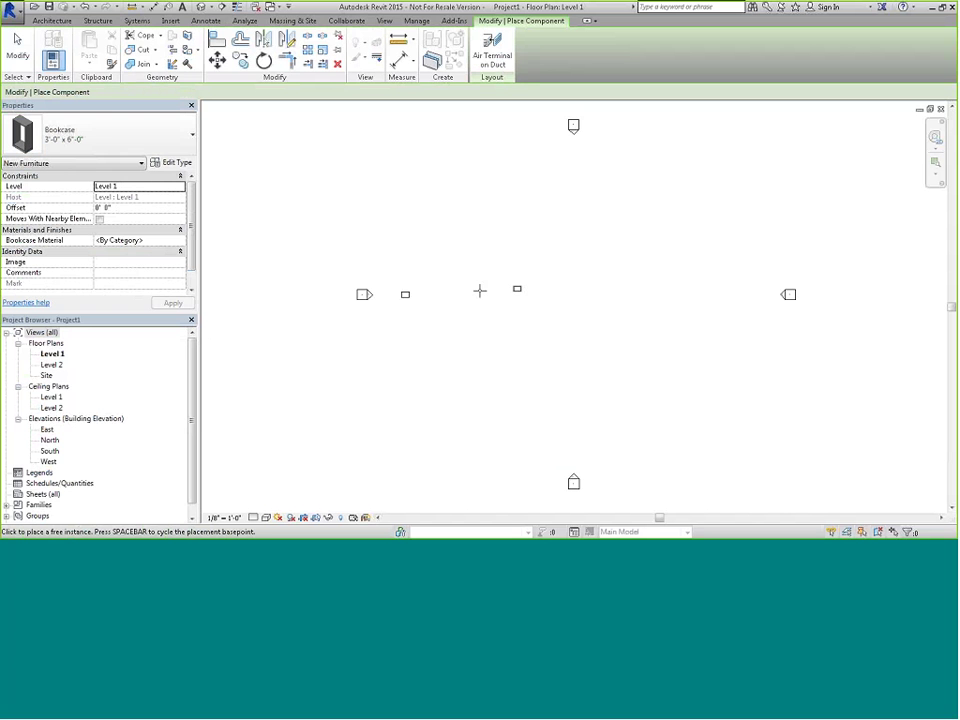
{"action": "left_click", "coordinate": [118, 129]}
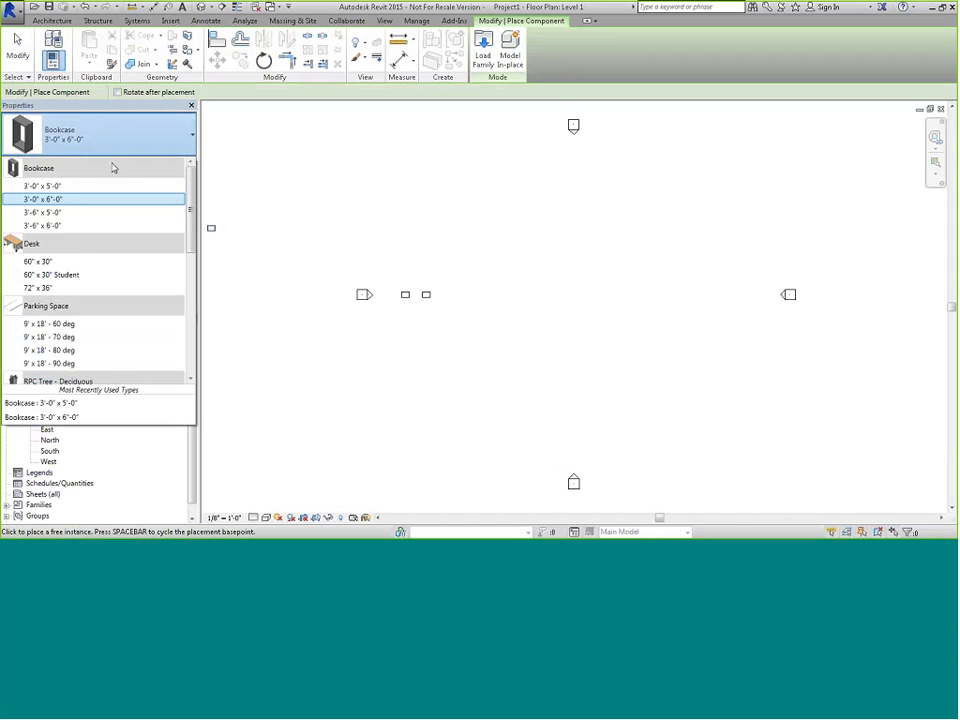
{"action": "left_click", "coordinate": [84, 225]}
{"action": "left_click", "coordinate": [443, 294]}
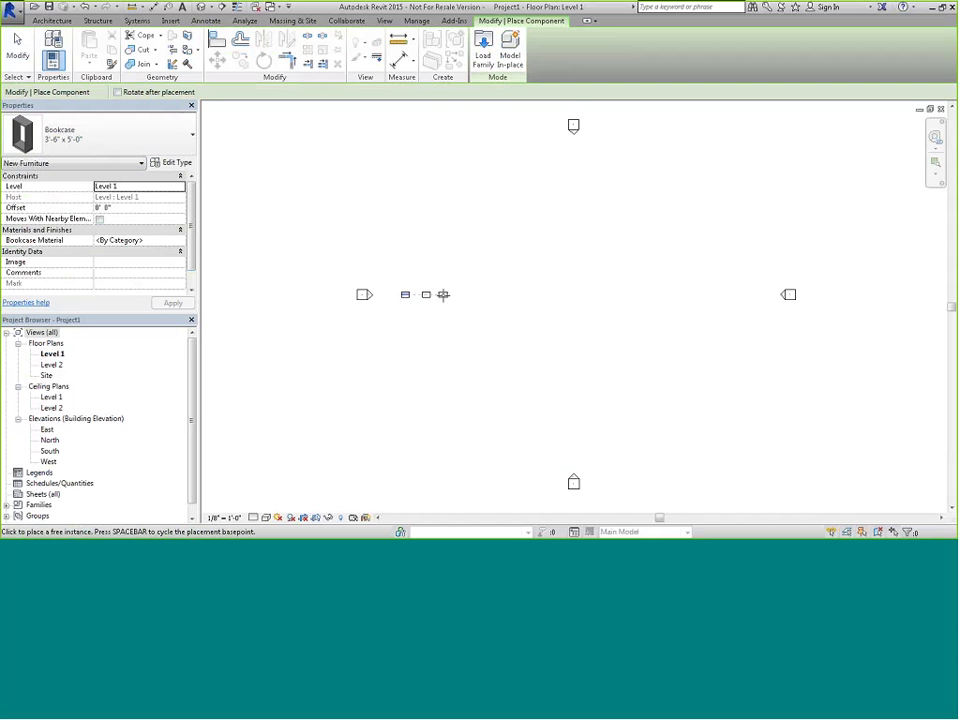
Step: Place a 3'-6" x 6'-0" bookcase at the end of the row on Level 1 and finish placing components
{"action": "left_click", "coordinate": [93, 147]}
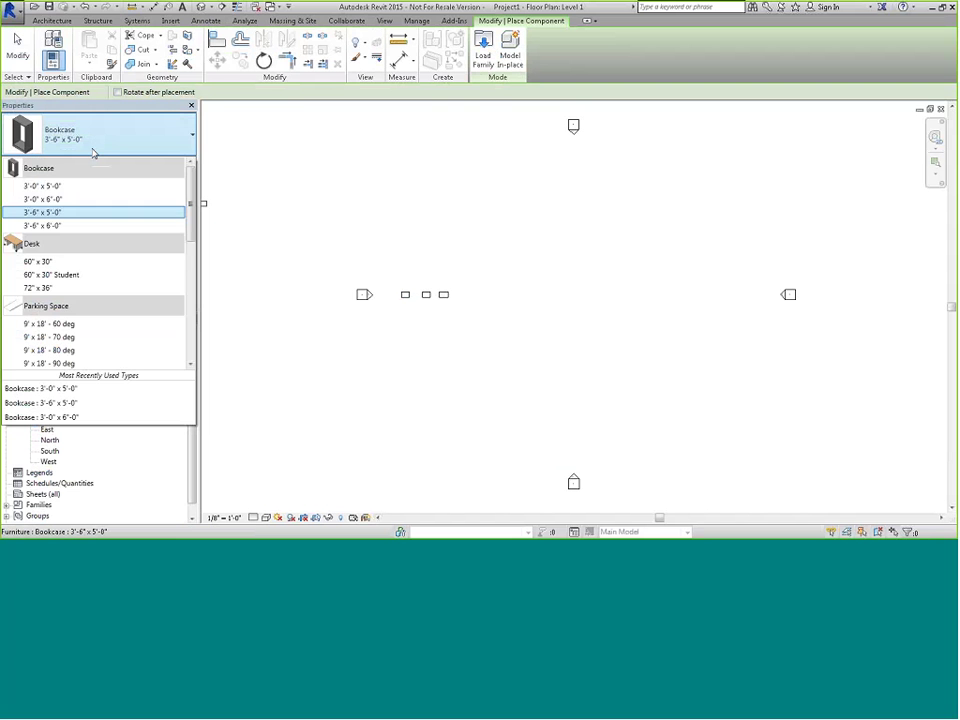
{"action": "left_click", "coordinate": [88, 227]}
{"action": "scroll", "coordinate": [450, 300], "scroll_direction": "up", "scroll_amount": 3}
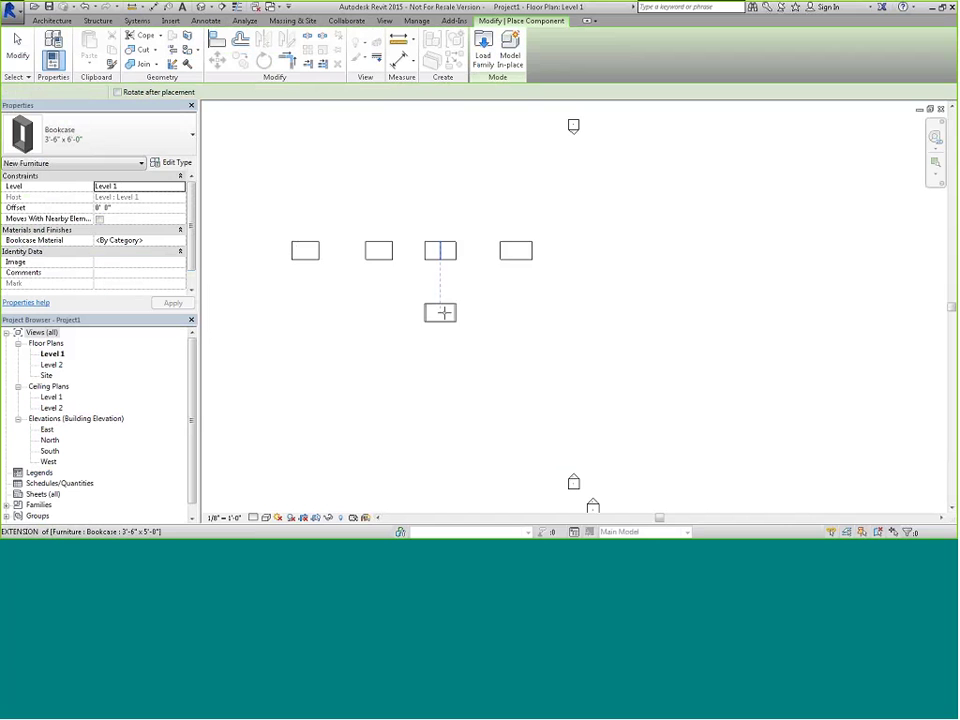
{"action": "scroll", "coordinate": [442, 312], "scroll_direction": "up", "scroll_amount": 2}
{"action": "scroll", "coordinate": [430, 320], "scroll_direction": "down", "scroll_amount": 3}
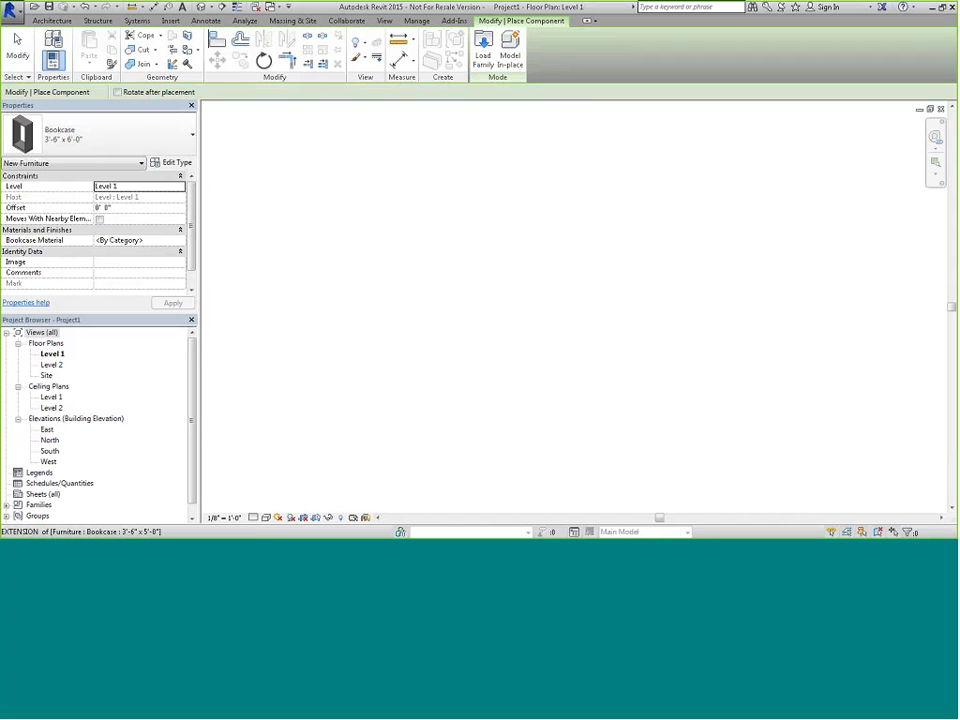
{"action": "scroll", "coordinate": [324, 282], "scroll_direction": "up", "scroll_amount": 3}
{"action": "left_click", "coordinate": [17, 40]}
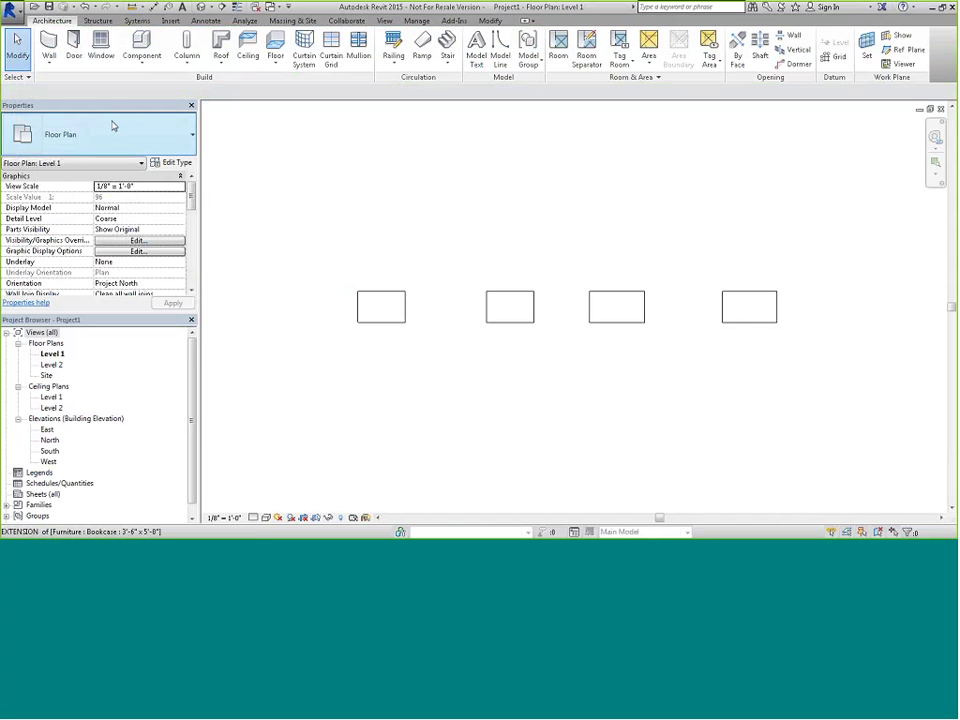
Step: Move the second, third and fourth bookcases along the row so that all four stand closer together
{"action": "left_click", "coordinate": [511, 329]}
{"action": "left_click_drag", "start_coordinate": [508, 313], "coordinate": [466, 313]}
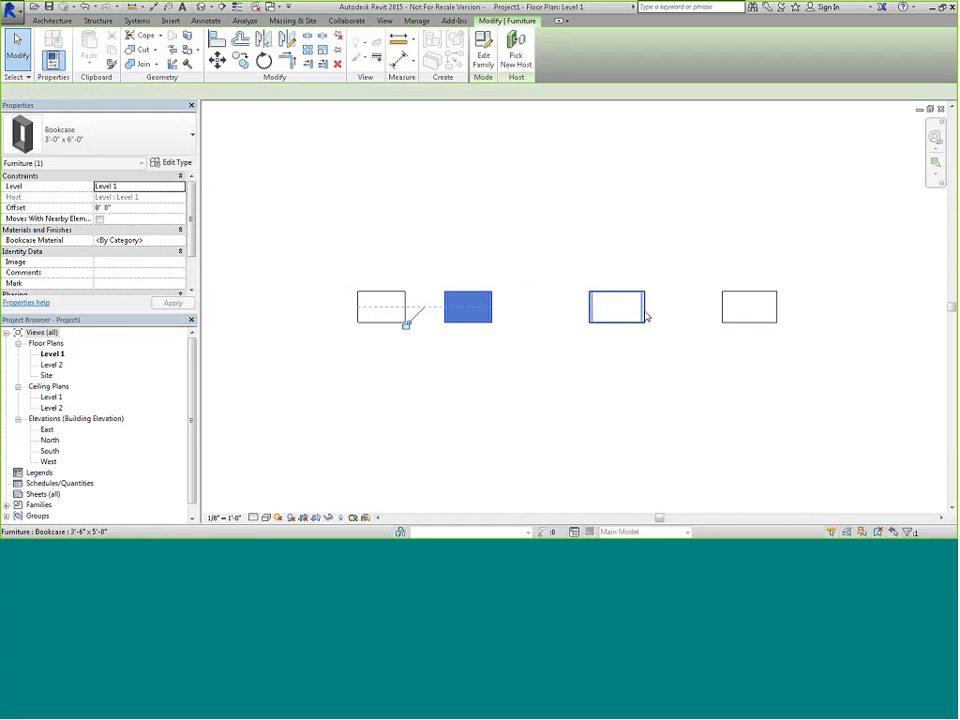
{"action": "double_click", "coordinate": [644, 316]}
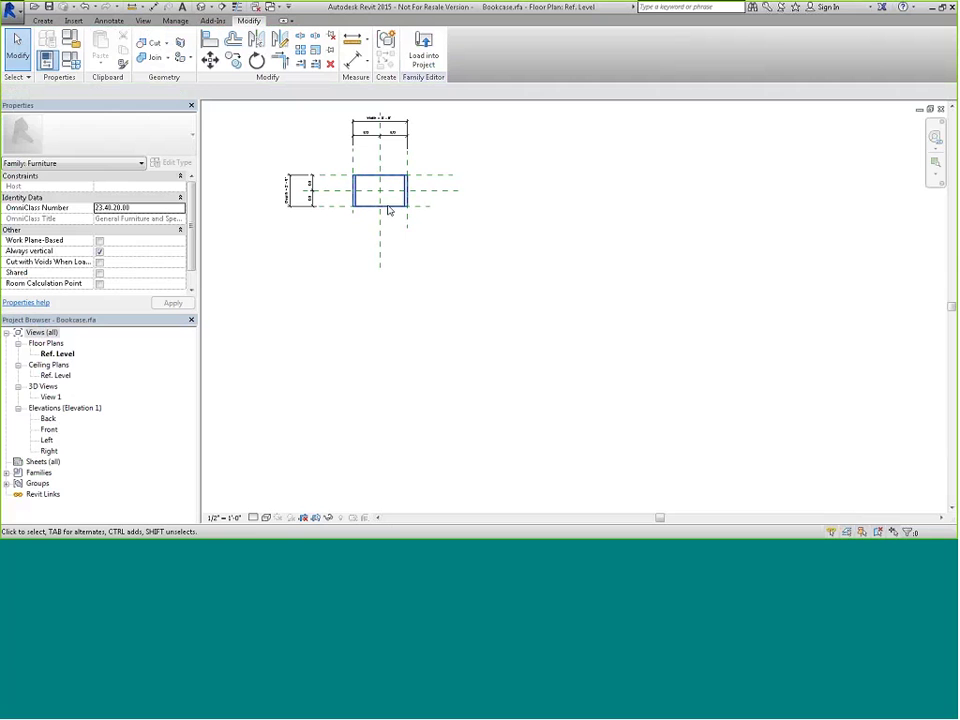
{"action": "key", "text": "ctrl+Tab"}
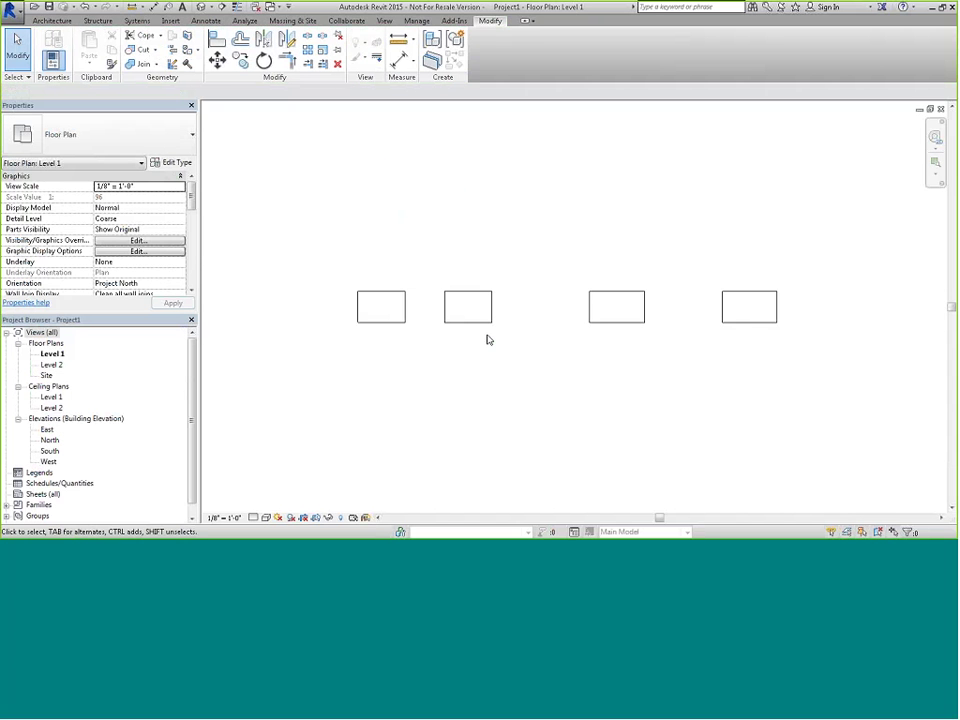
{"action": "left_click", "coordinate": [613, 306]}
{"action": "left_click_drag", "start_coordinate": [613, 306], "coordinate": [553, 306]}
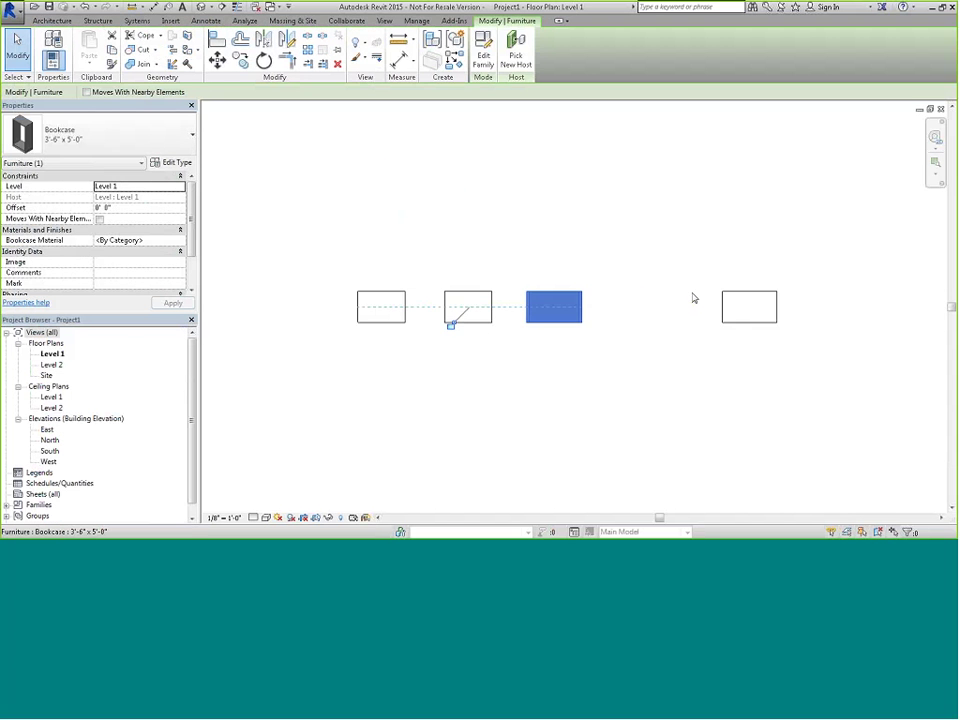
{"action": "left_click", "coordinate": [749, 325]}
{"action": "left_click_drag", "start_coordinate": [749, 325], "coordinate": [630, 315]}
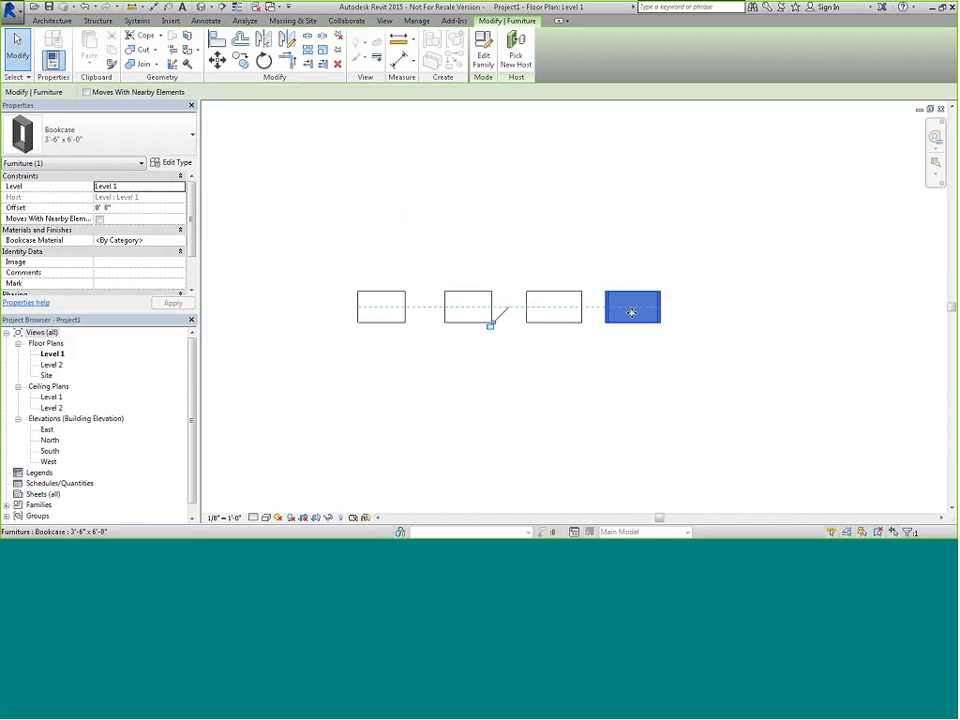
{"action": "left_click", "coordinate": [525, 379]}
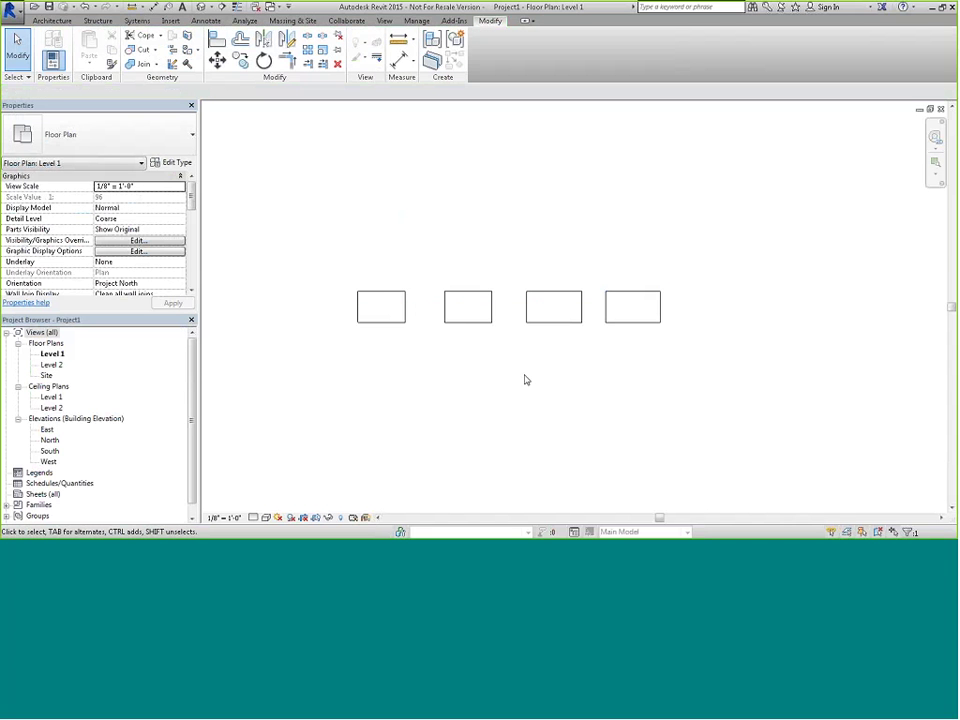
Step: Open the default 3D view of the project and display the bookcases with the Shaded visual style
{"action": "left_click", "coordinate": [201, 7]}
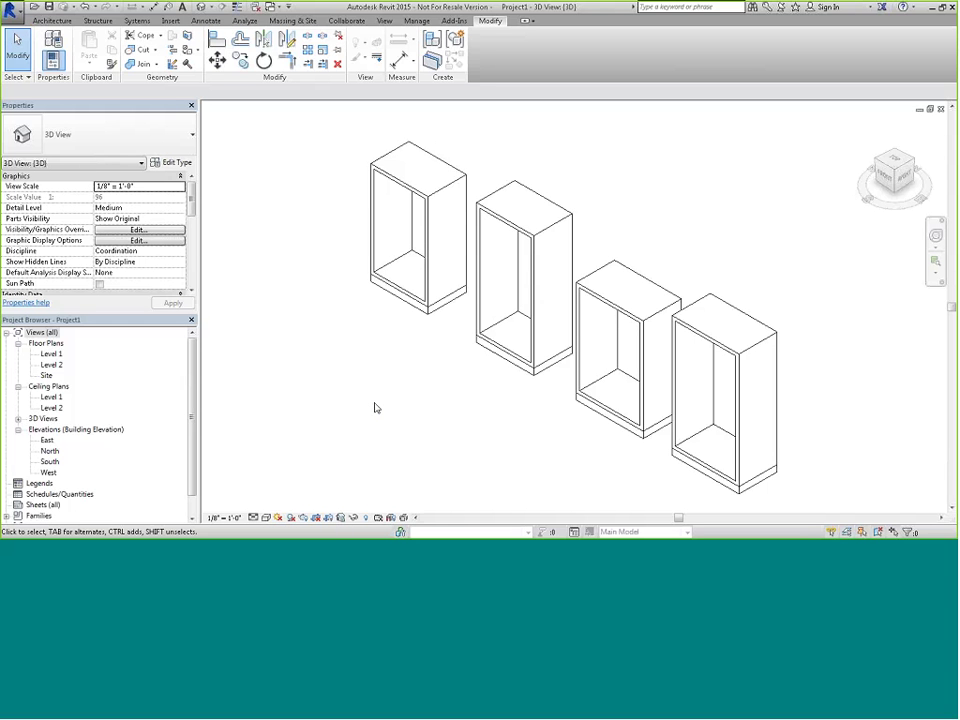
{"action": "left_click", "coordinate": [266, 518]}
{"action": "left_click", "coordinate": [281, 493]}
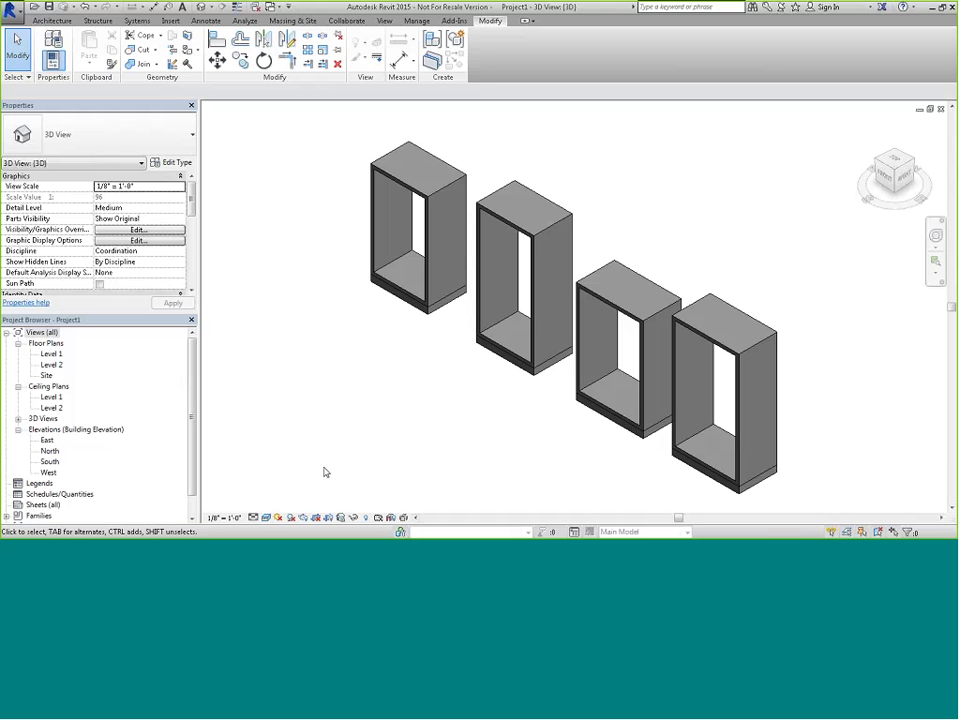
Step: Set the Bookcase Material of the first 3'-0" x 5'-0" bookcase to Cherry from the project's Wood materials
{"action": "left_click", "coordinate": [386, 298]}
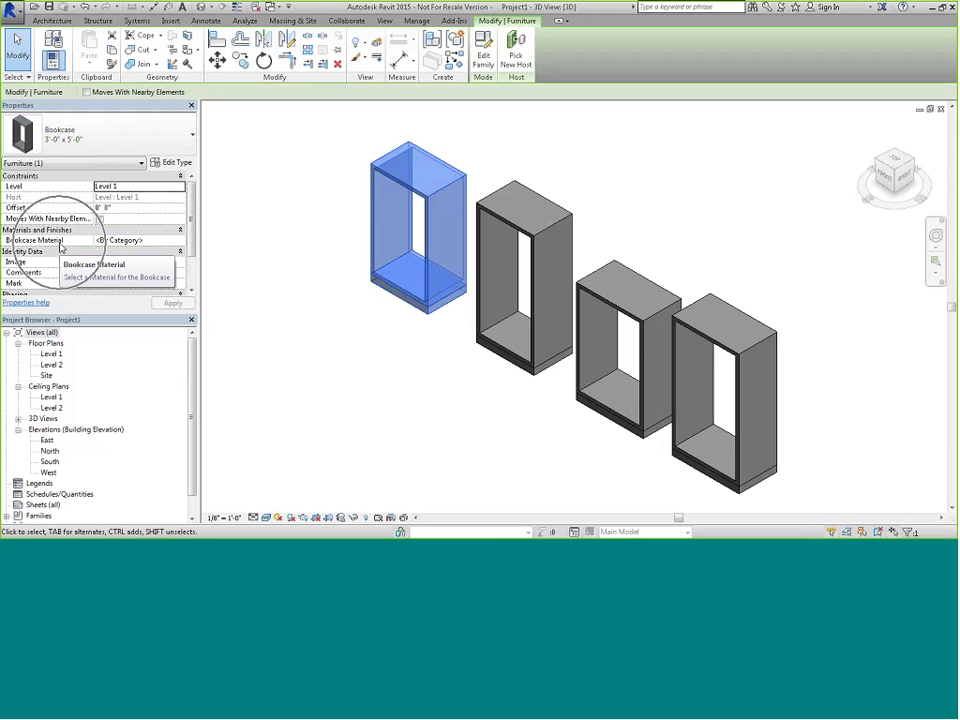
{"action": "left_click", "coordinate": [121, 242]}
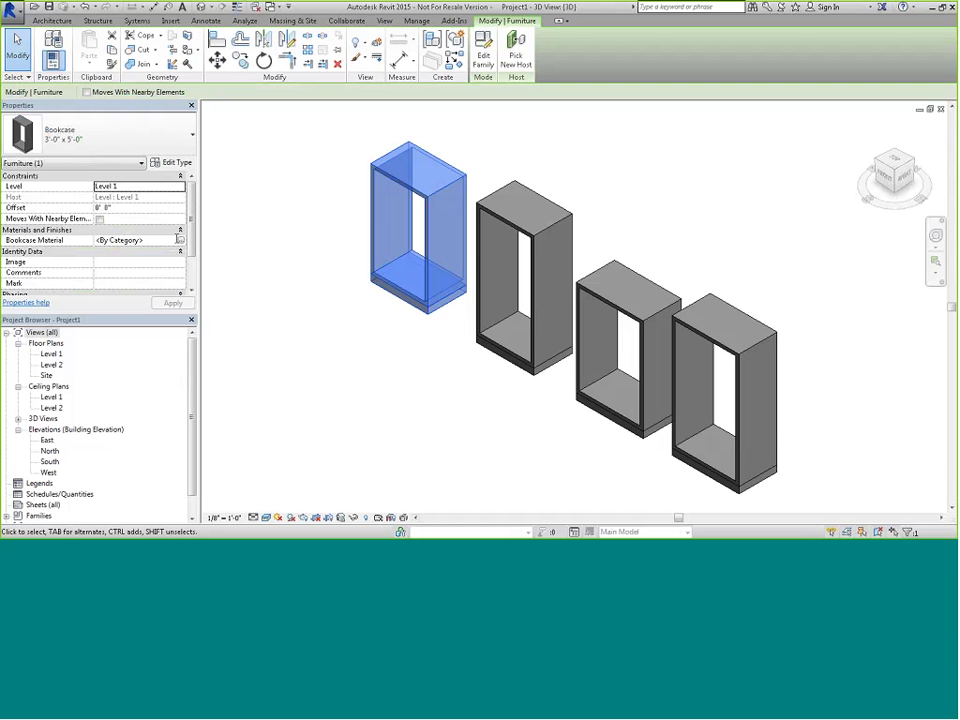
{"action": "left_click", "coordinate": [181, 242]}
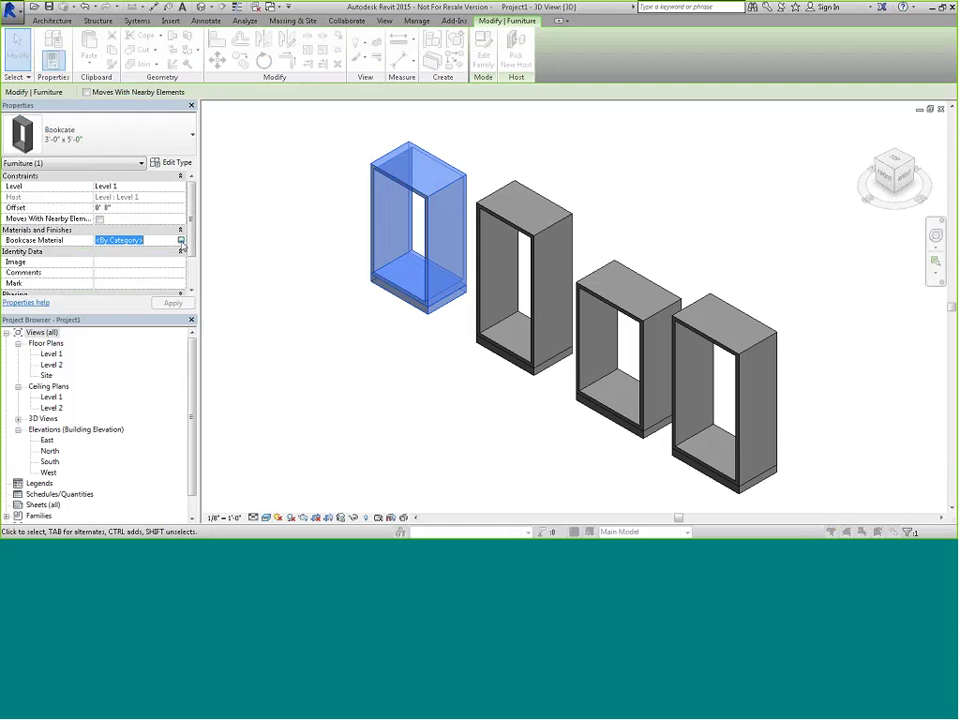
{"action": "scroll", "coordinate": [188, 146], "scroll_direction": "down", "scroll_amount": 1}
{"action": "scroll", "coordinate": [190, 140], "scroll_direction": "up", "scroll_amount": 1}
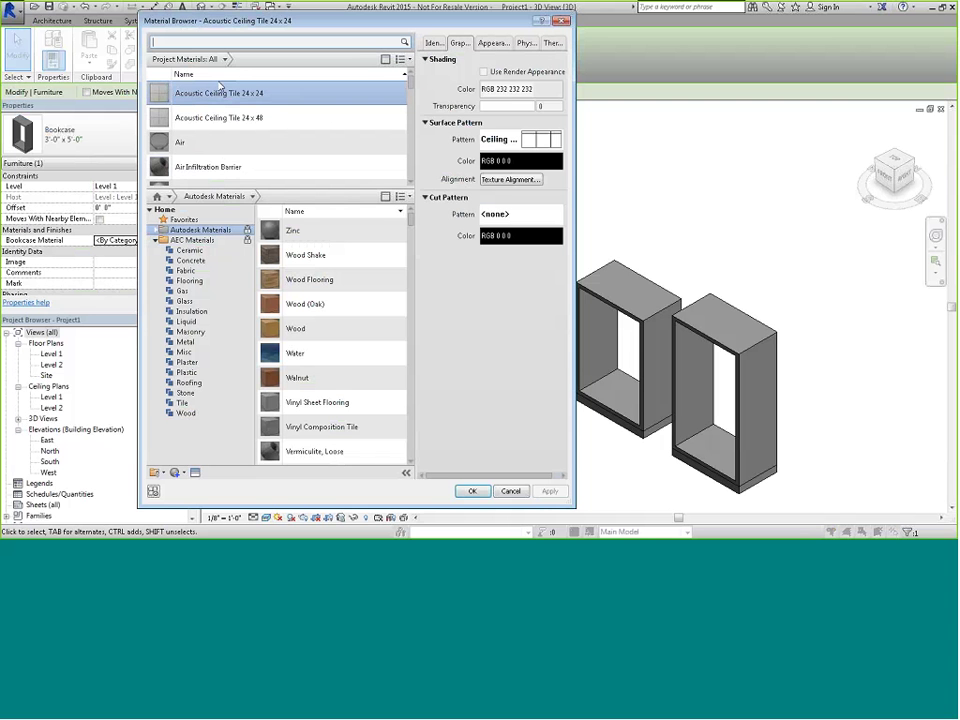
{"action": "left_click", "coordinate": [225, 59]}
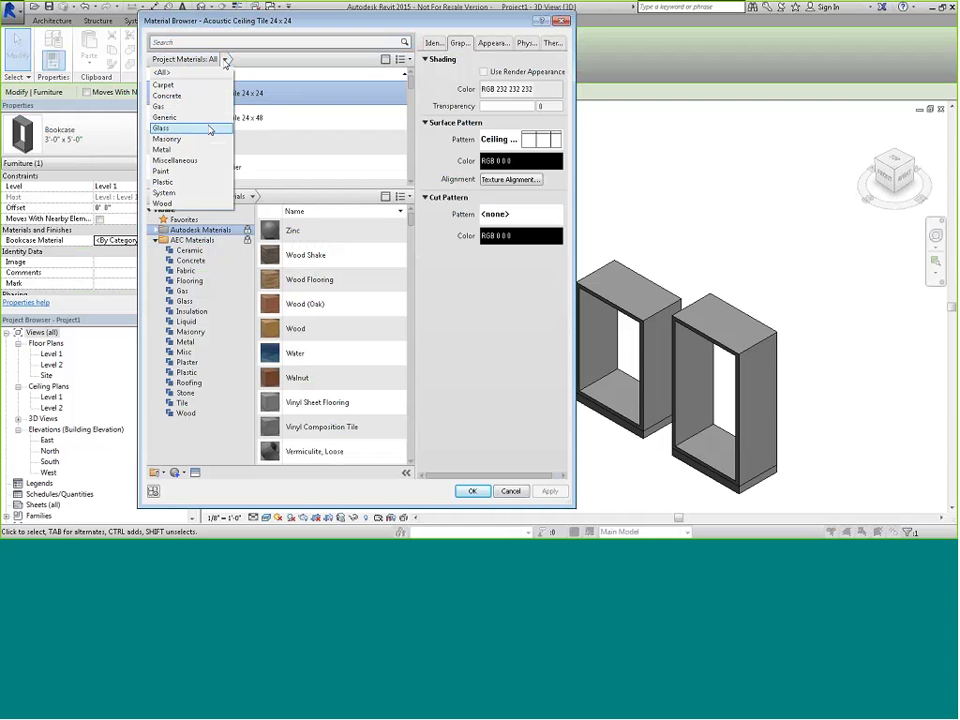
{"action": "left_click", "coordinate": [198, 204]}
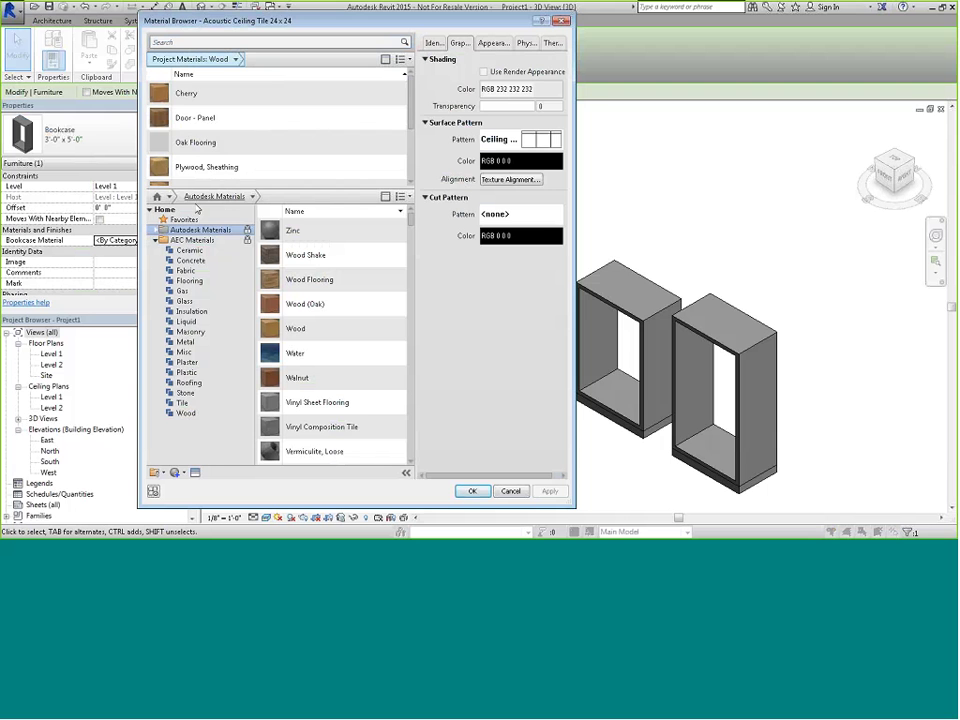
{"action": "scroll", "coordinate": [188, 125], "scroll_direction": "down", "scroll_amount": 1}
{"action": "scroll", "coordinate": [188, 120], "scroll_direction": "up", "scroll_amount": 1}
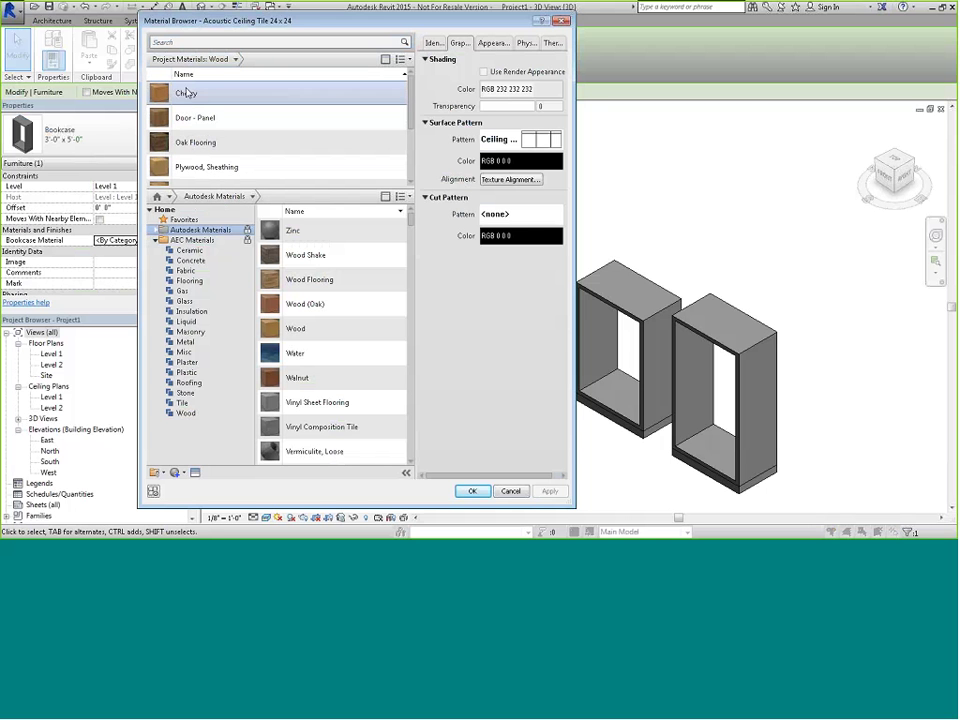
{"action": "left_click", "coordinate": [187, 93]}
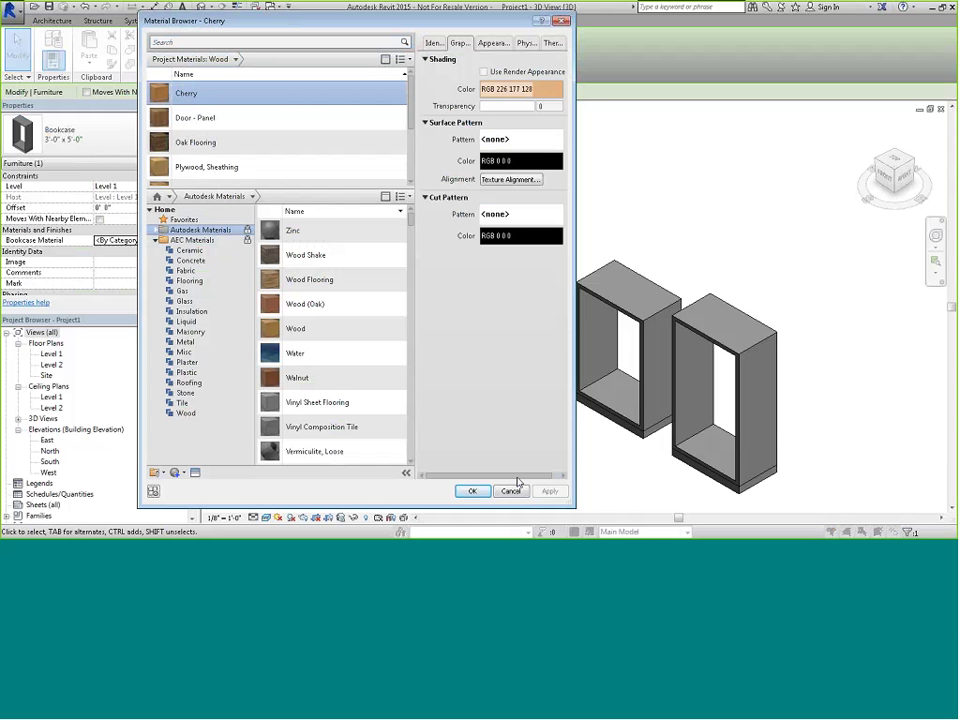
{"action": "left_click", "coordinate": [474, 492]}
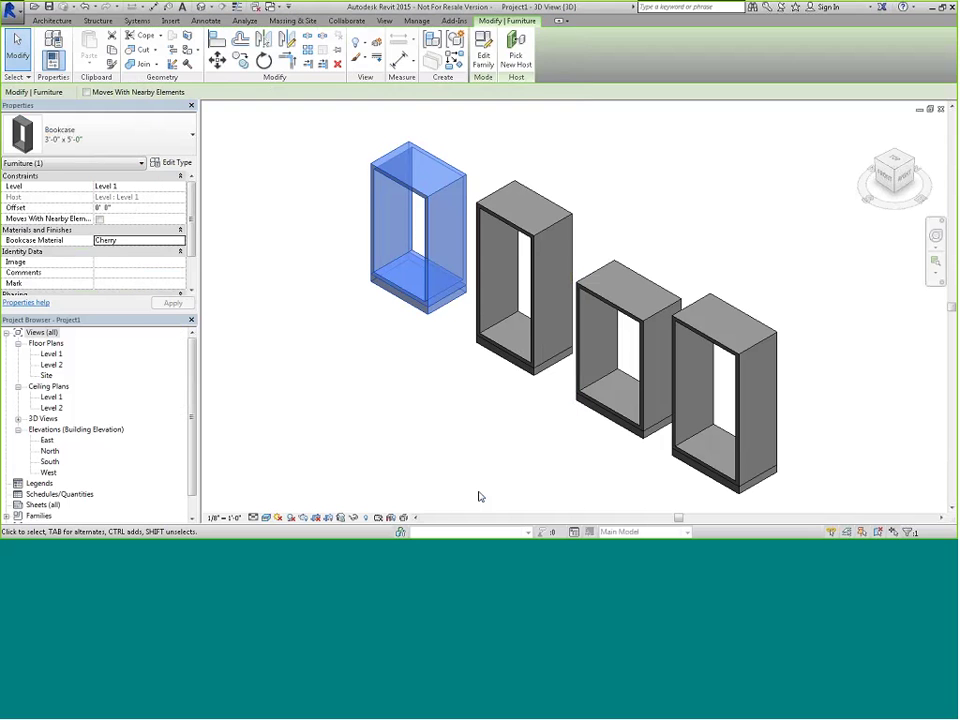
{"action": "left_click", "coordinate": [478, 497]}
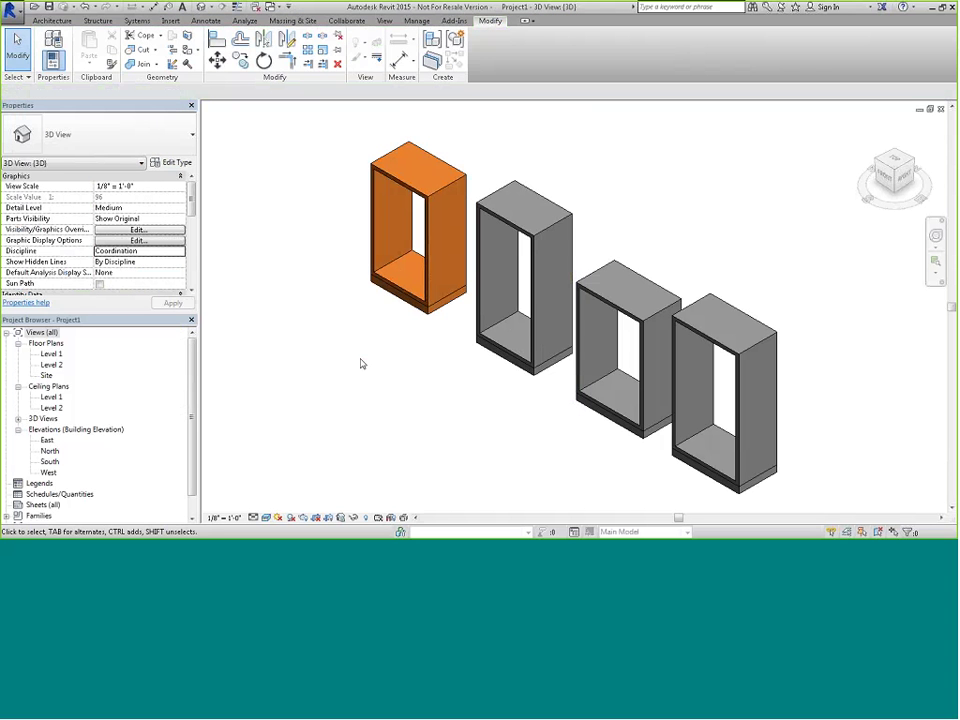
Step: Add Walnut from the Autodesk Materials library to the project and assign it as the second bookcase's Bookcase Material
{"action": "left_click", "coordinate": [506, 366]}
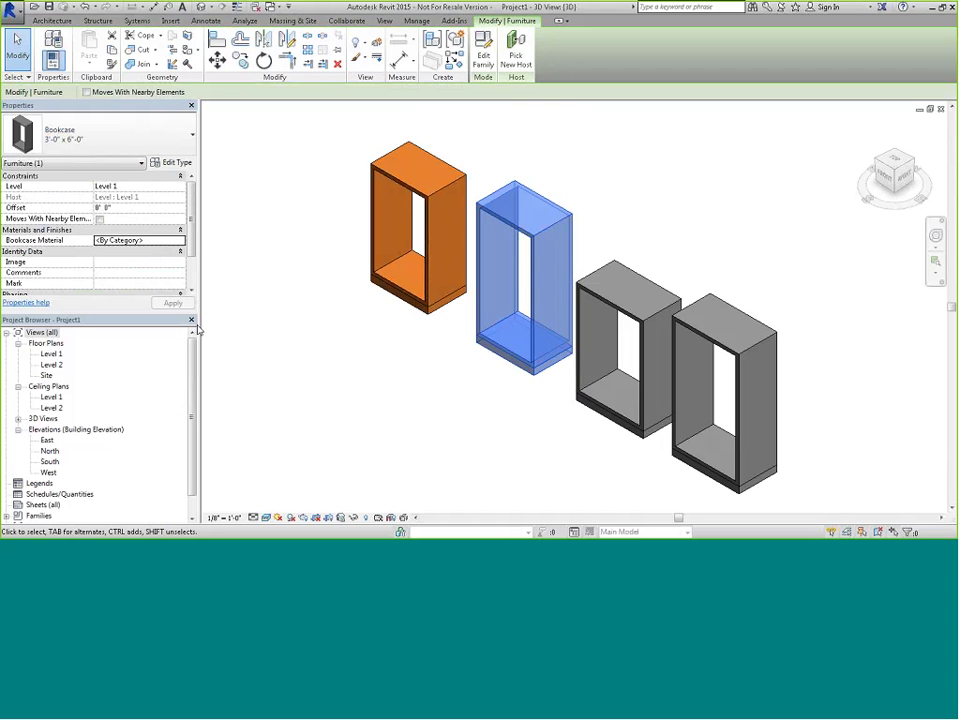
{"action": "left_click", "coordinate": [182, 242]}
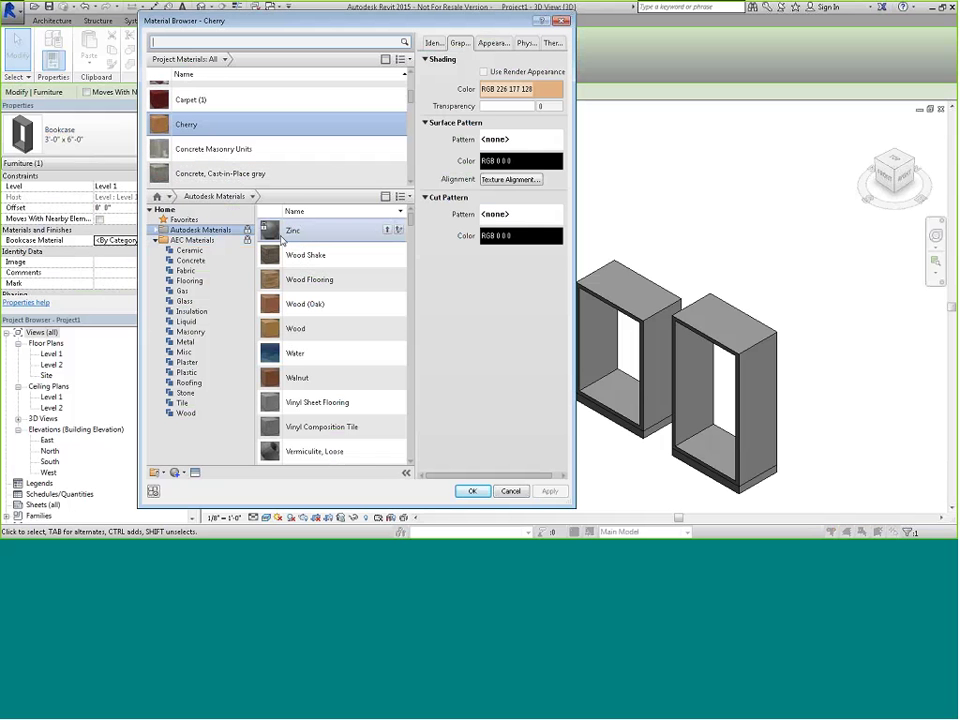
{"action": "left_click", "coordinate": [293, 377]}
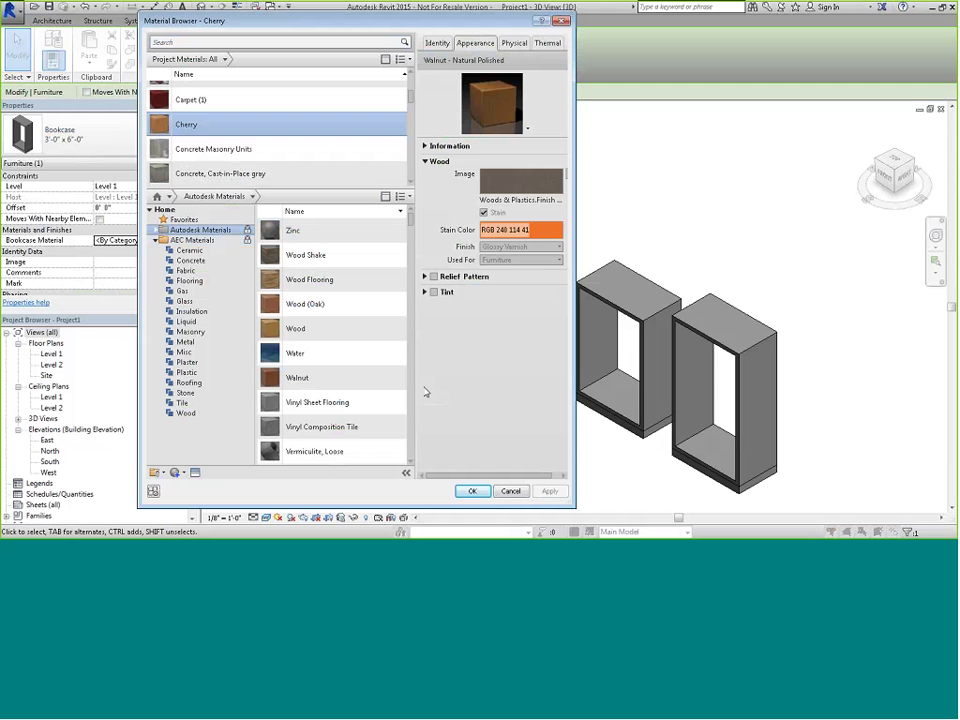
{"action": "left_click", "coordinate": [387, 377]}
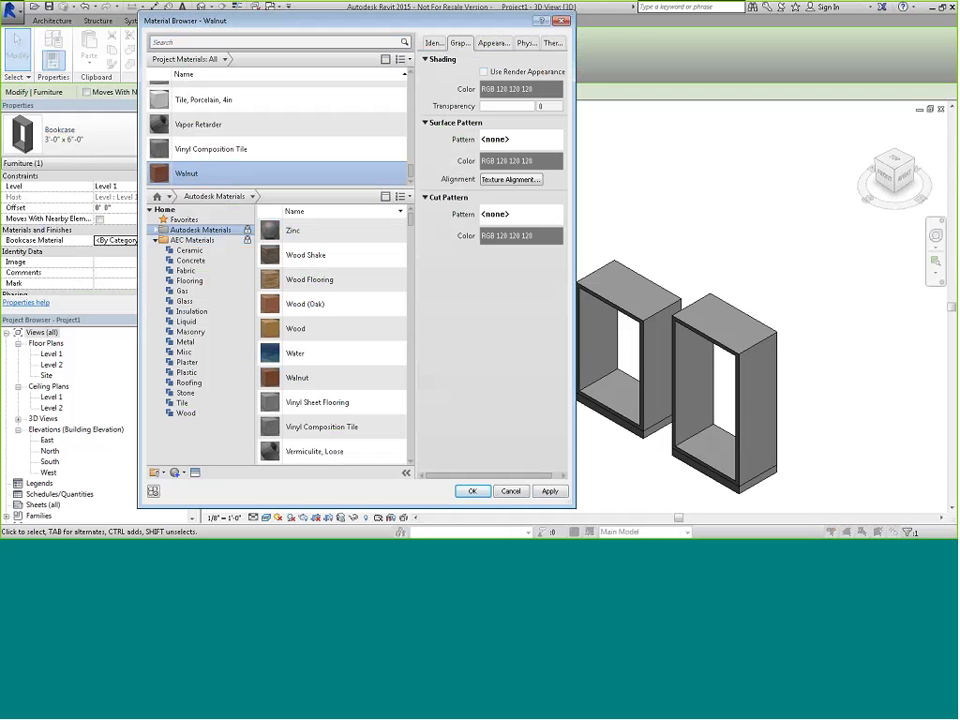
{"action": "left_click", "coordinate": [472, 491]}
{"action": "left_click", "coordinate": [434, 465]}
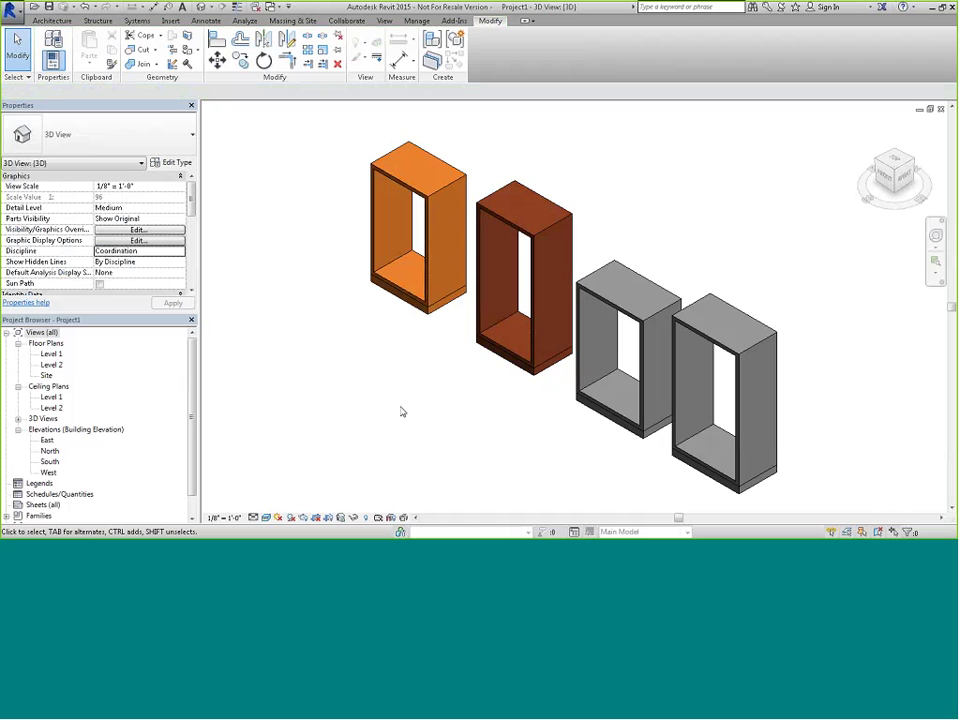
Step: Examine the cherry and walnut finishes on the first two bookcases up close and from a lower angle in 3D
{"action": "middle_click_drag", "start_coordinate": [420, 378], "coordinate": [452, 357], "text": "shift"}
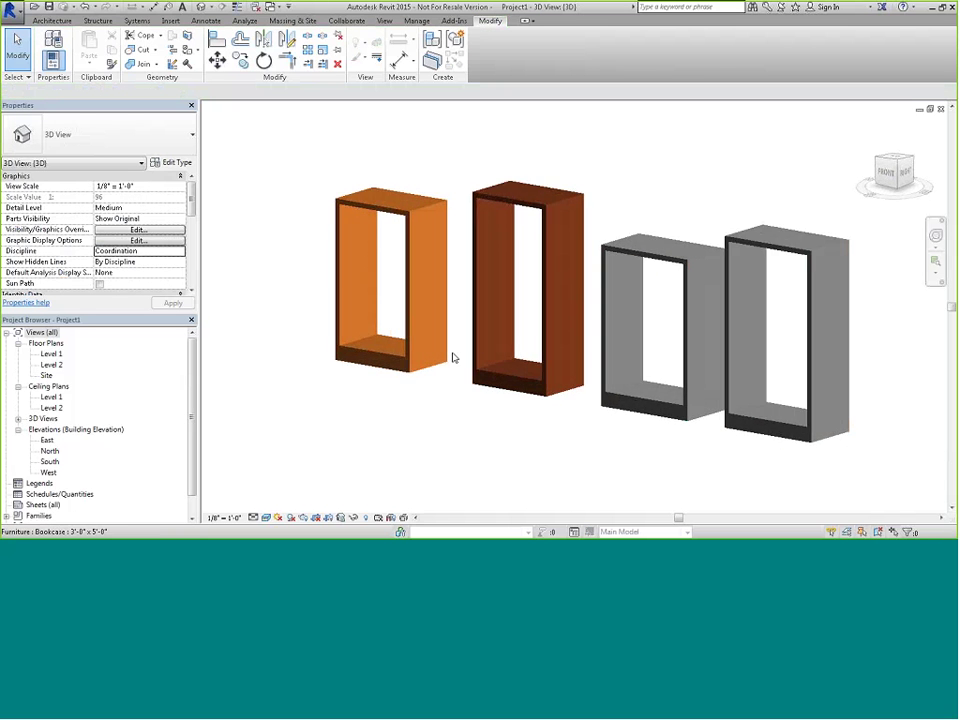
{"action": "scroll", "coordinate": [452, 357], "scroll_direction": "up", "scroll_amount": 3}
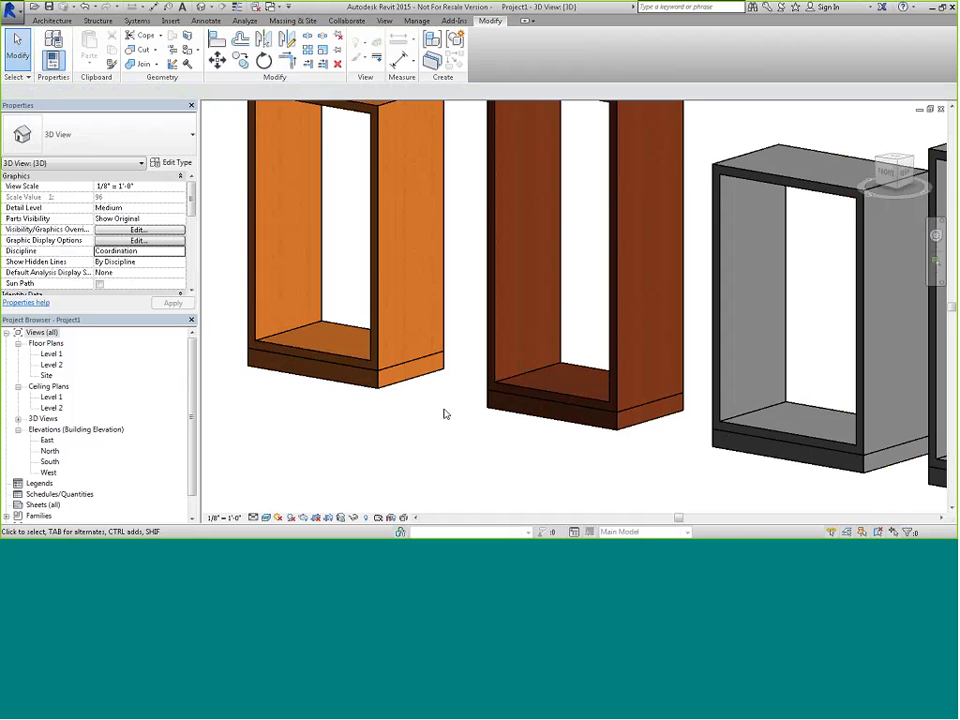
{"action": "scroll", "coordinate": [445, 413], "scroll_direction": "down", "scroll_amount": 3}
{"action": "middle_click_drag", "start_coordinate": [443, 411], "coordinate": [501, 449], "text": "shift"}
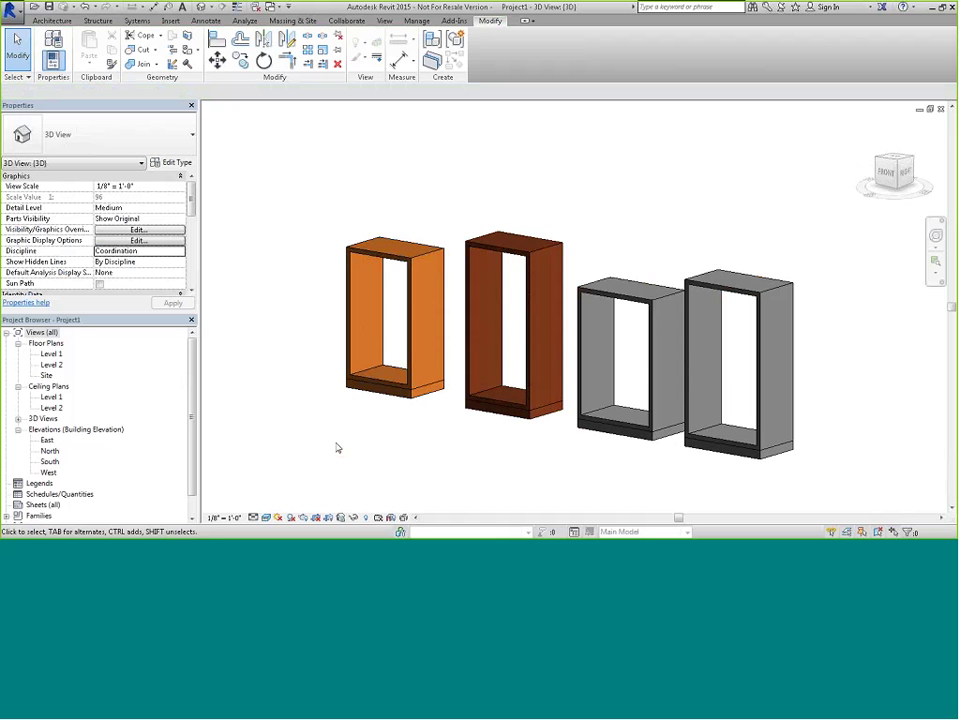
Step: Return to the 3D view of the Bookcase.rfa family and check the properties of the case extrusion
{"action": "key", "text": "ctrl+Tab"}
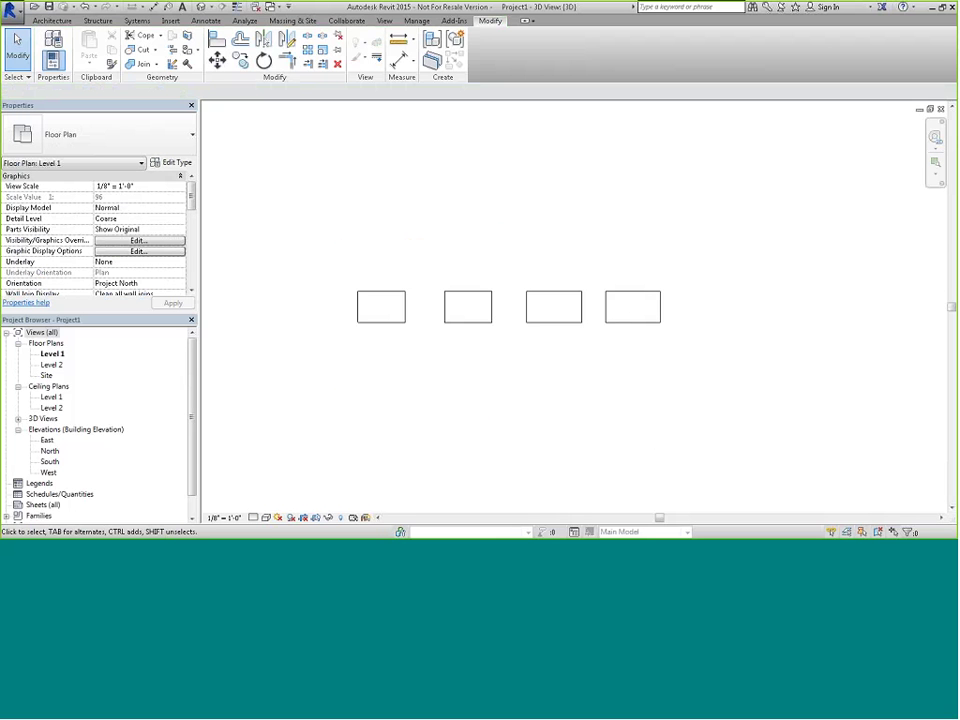
{"action": "key", "text": "ctrl+Tab"}
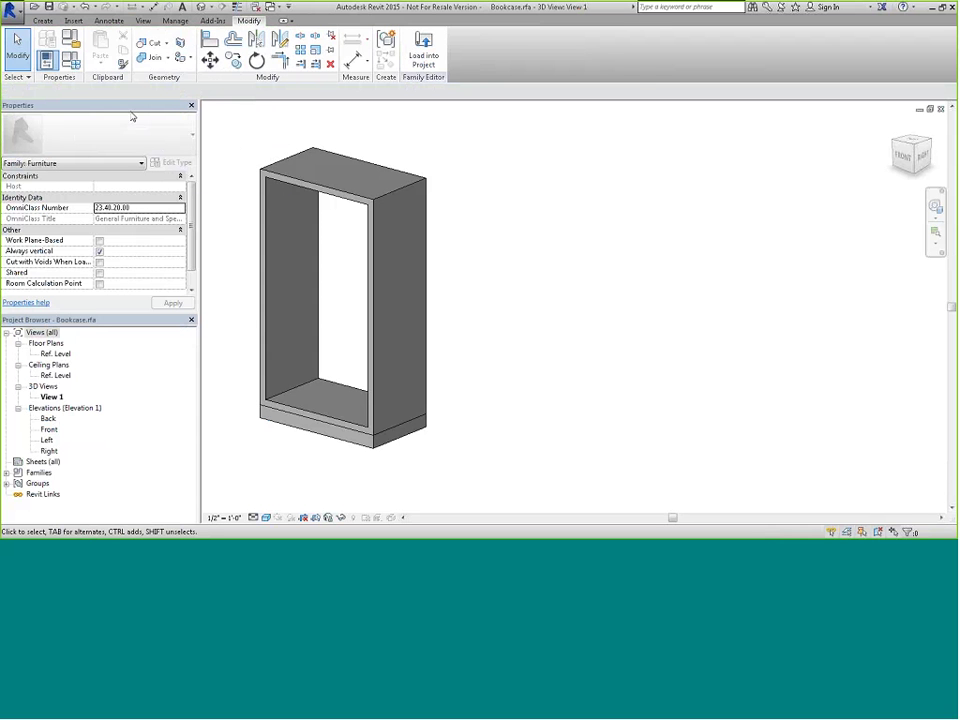
{"action": "left_click", "coordinate": [373, 300]}
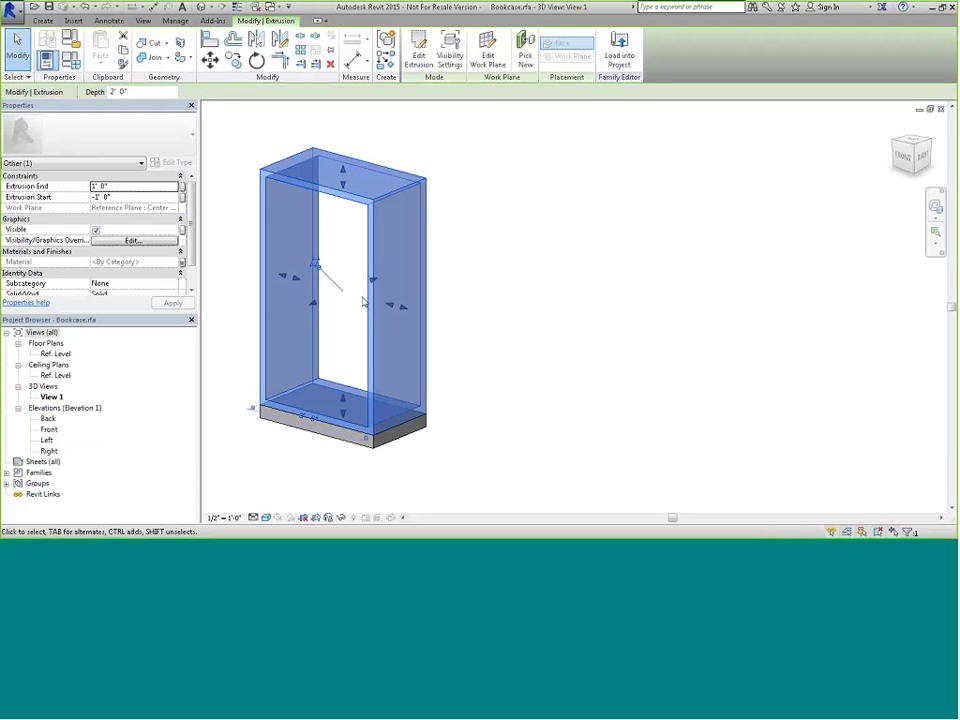
{"action": "left_click", "coordinate": [332, 240]}
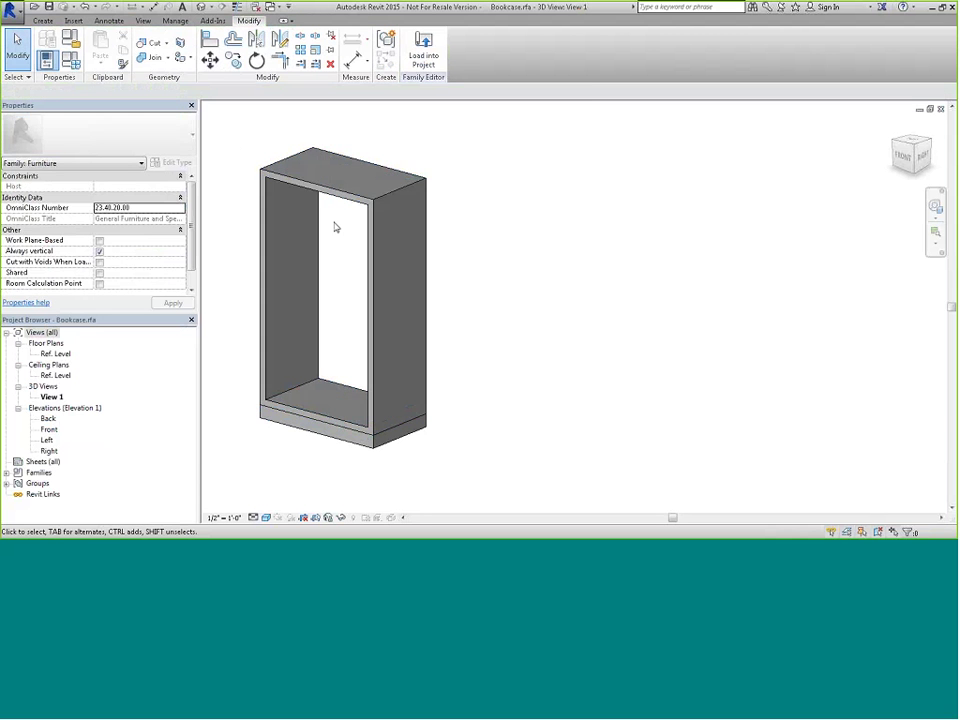
{"action": "key", "text": "alt+Tab"}
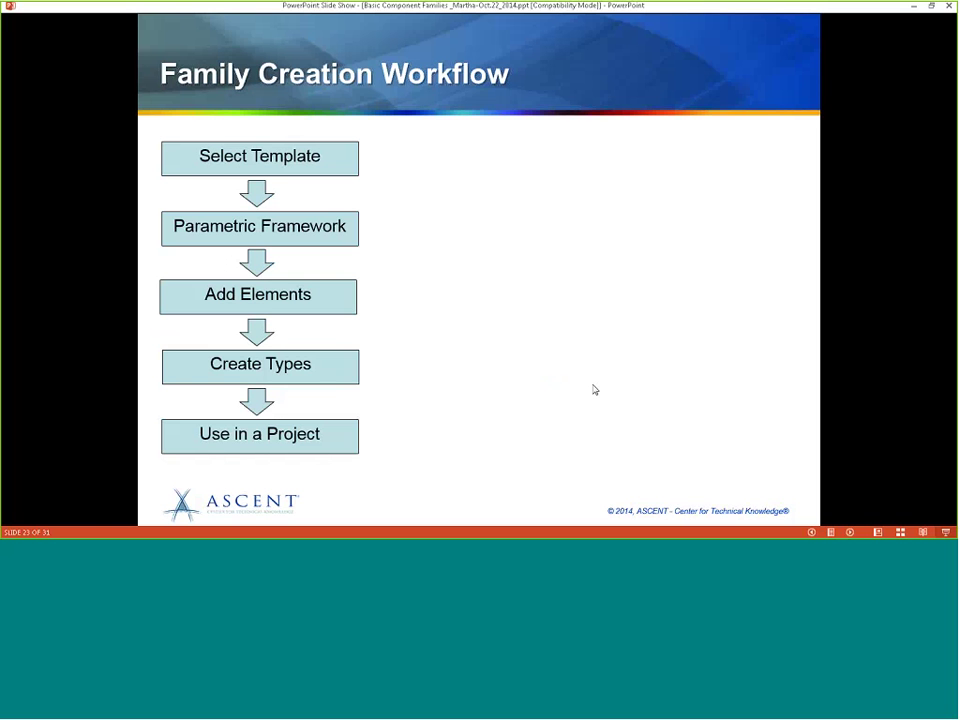
{"action": "key", "text": "Right"}
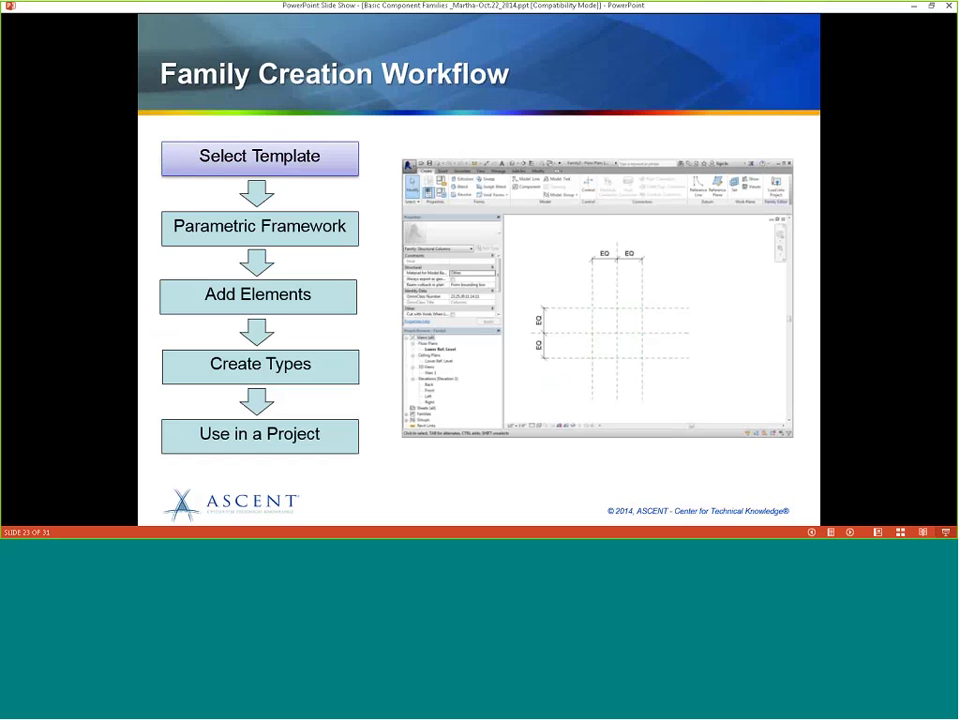